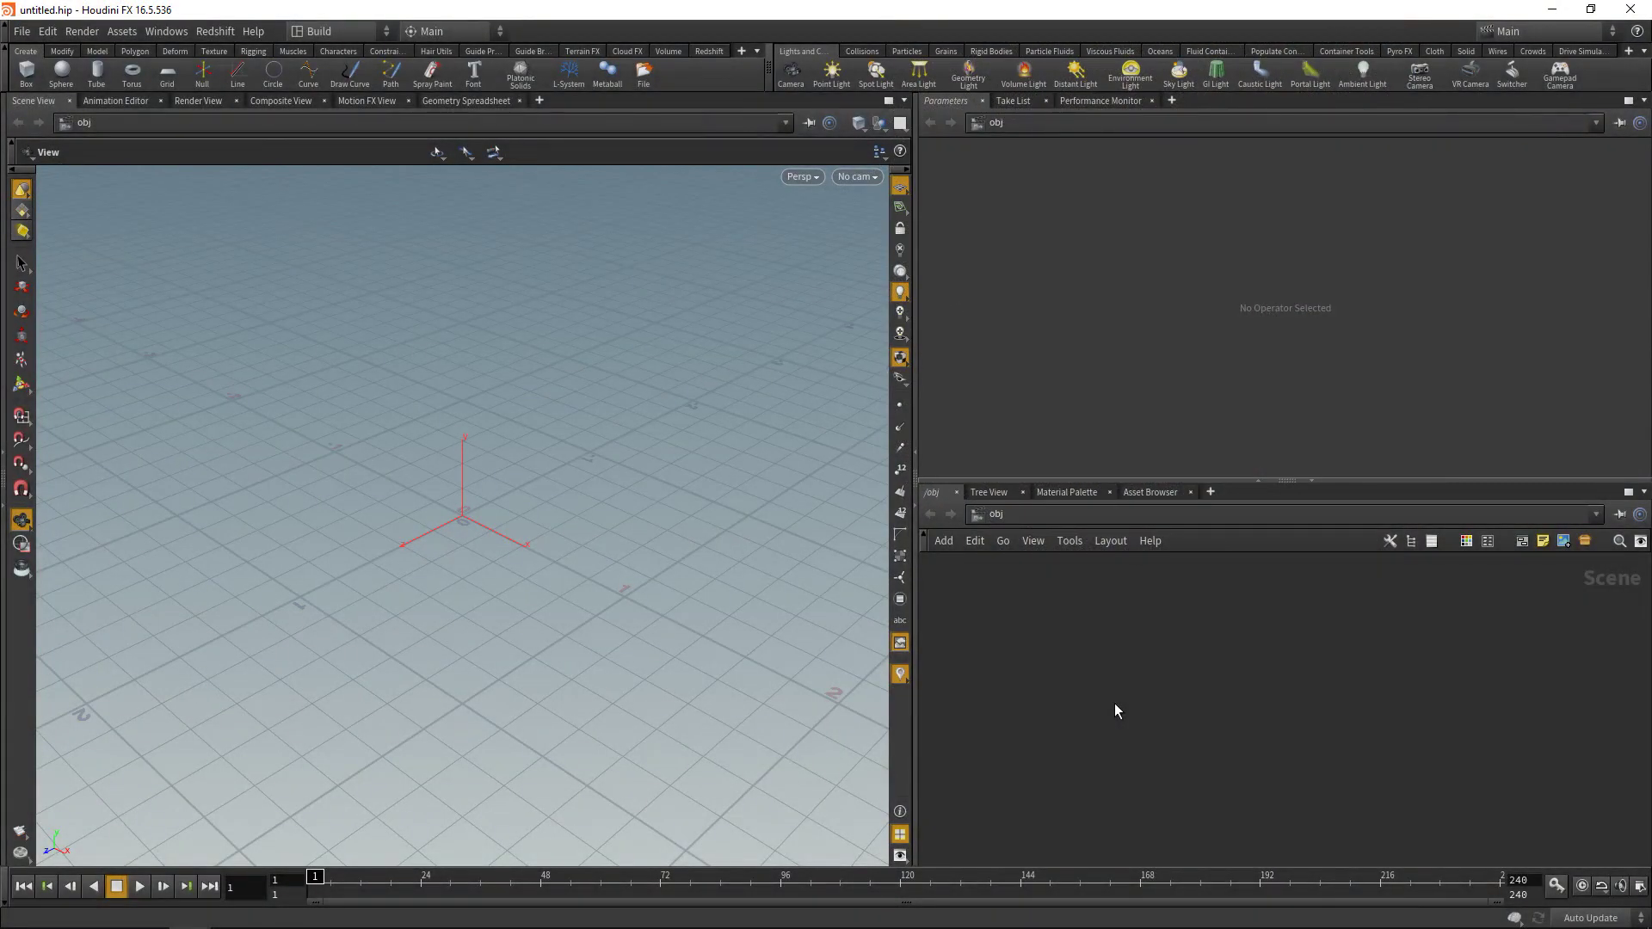
- Create a geo1 Geometry object, go inside it and delete the default file node
key("Tab")
type("geo")
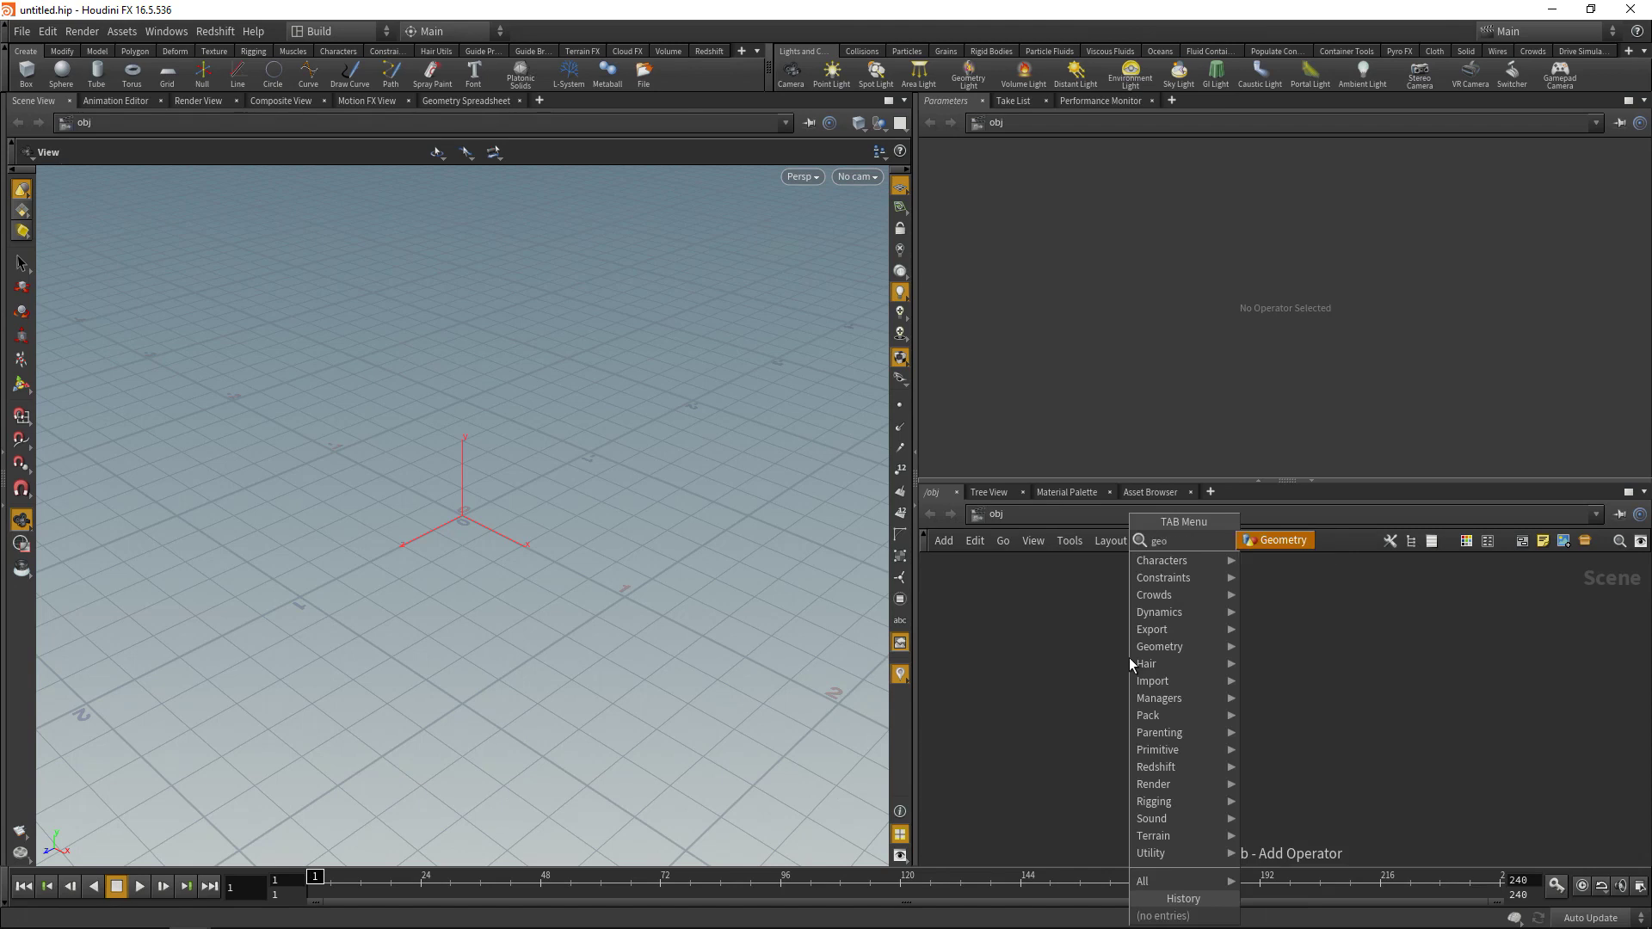
key("Return")
left_click(1128, 658)
key("Return")
key("Delete")
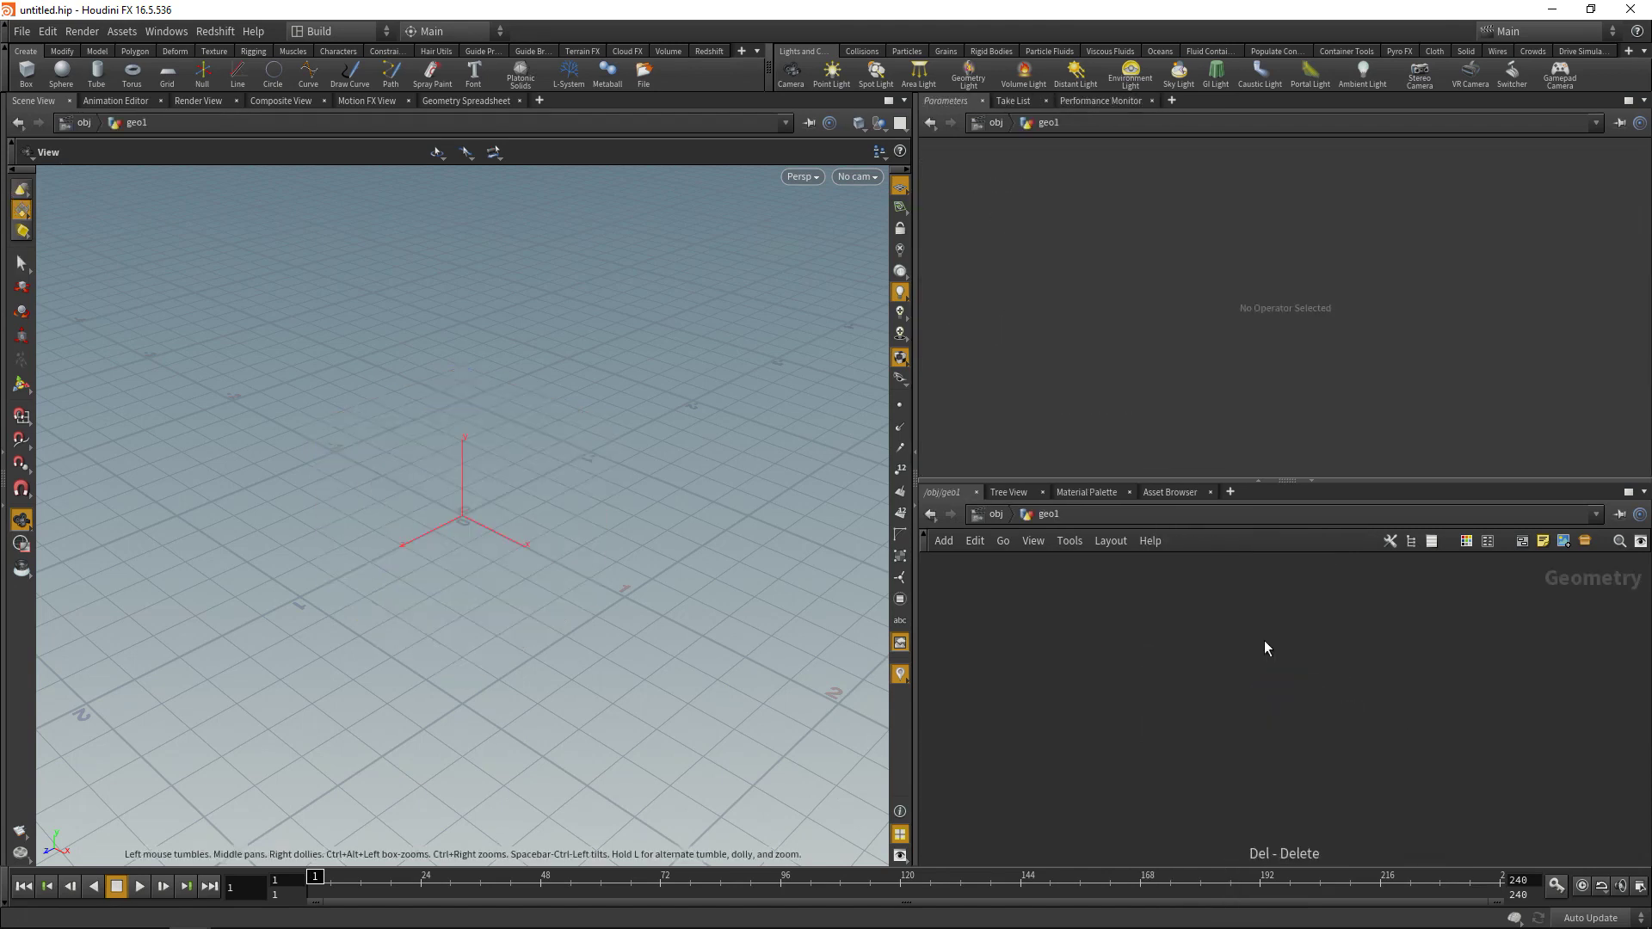
- Add a Torus node with Uniform Scale 0.3
key("Tab")
type("tor")
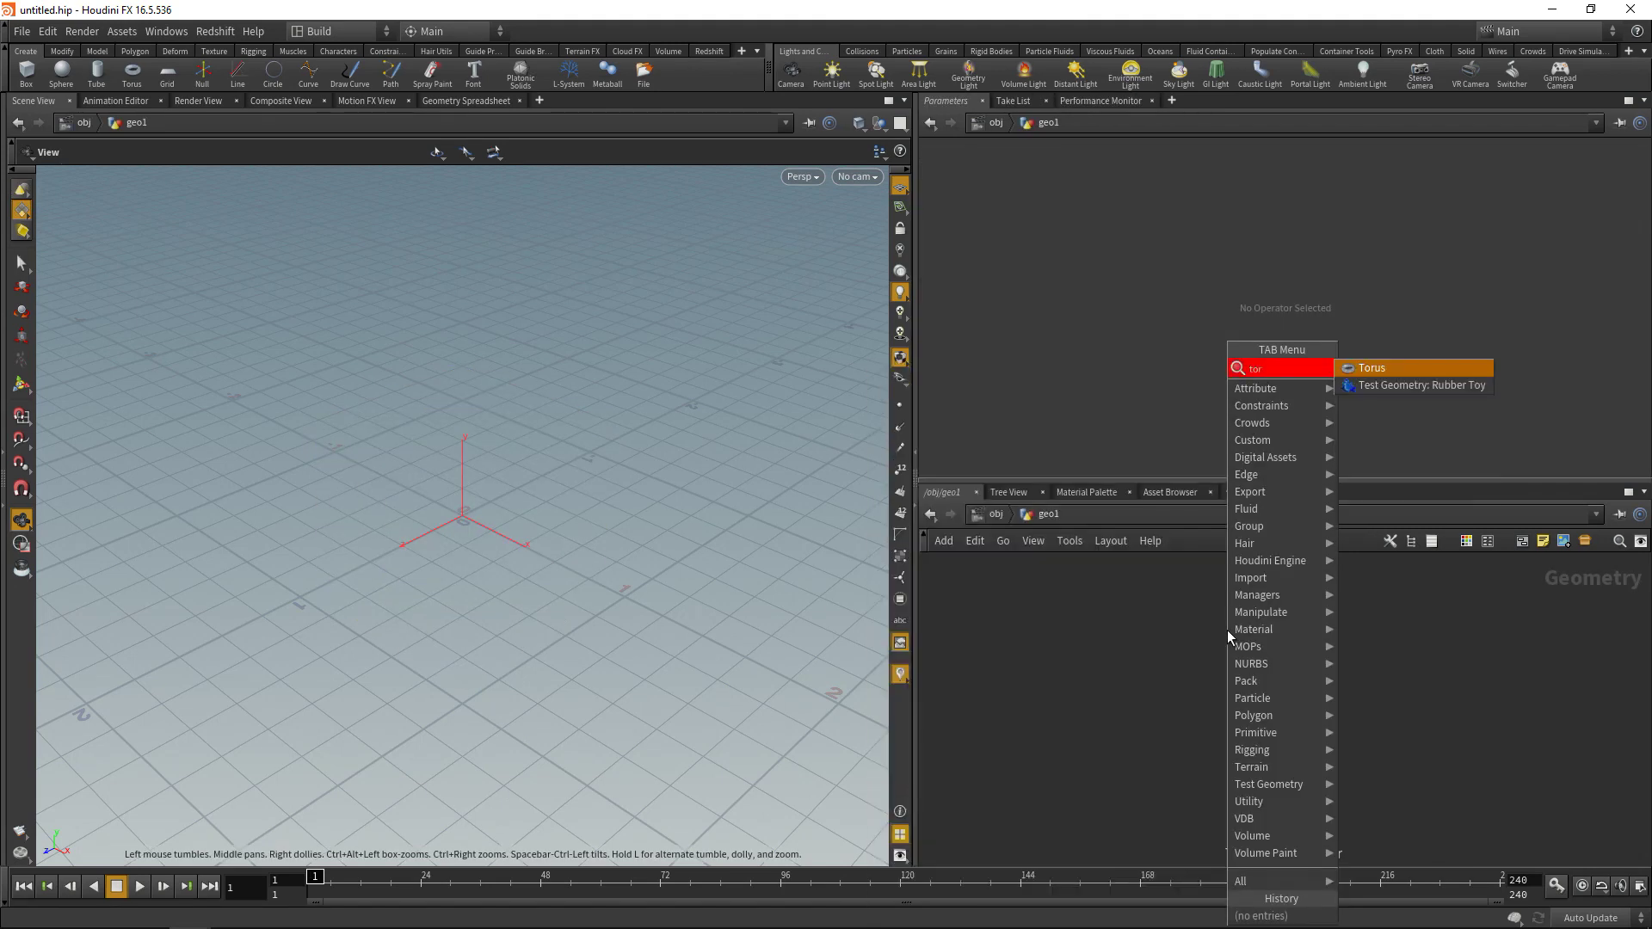
key("Return")
left_click(1227, 630)
left_click(1114, 306)
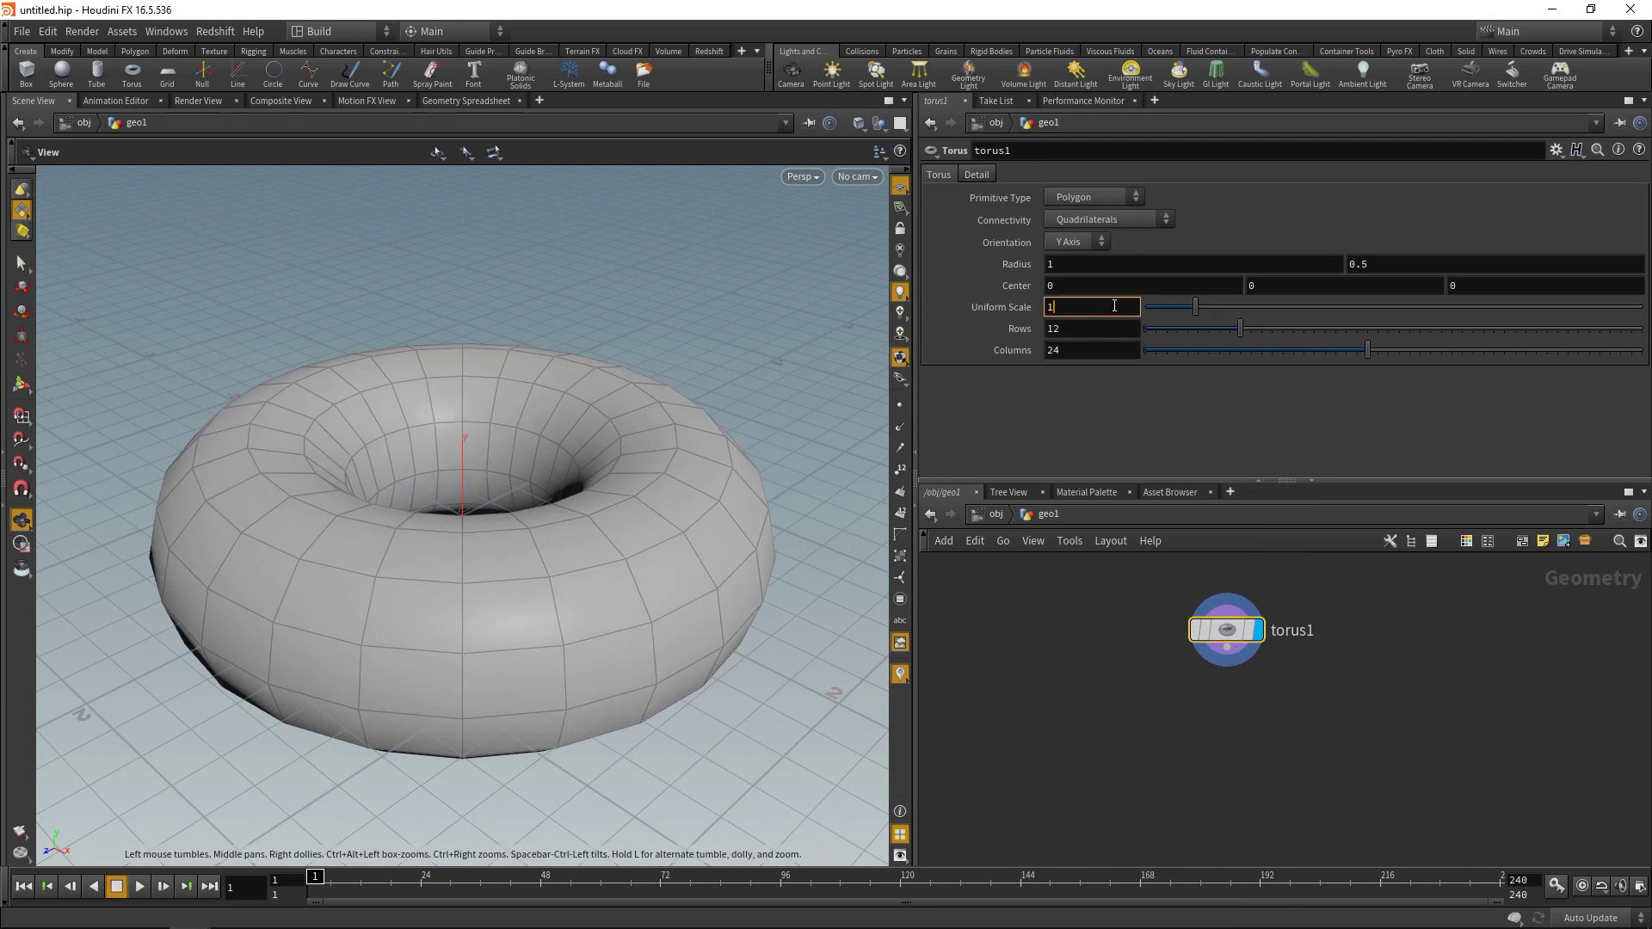
scroll(1114, 305, "down", 7)
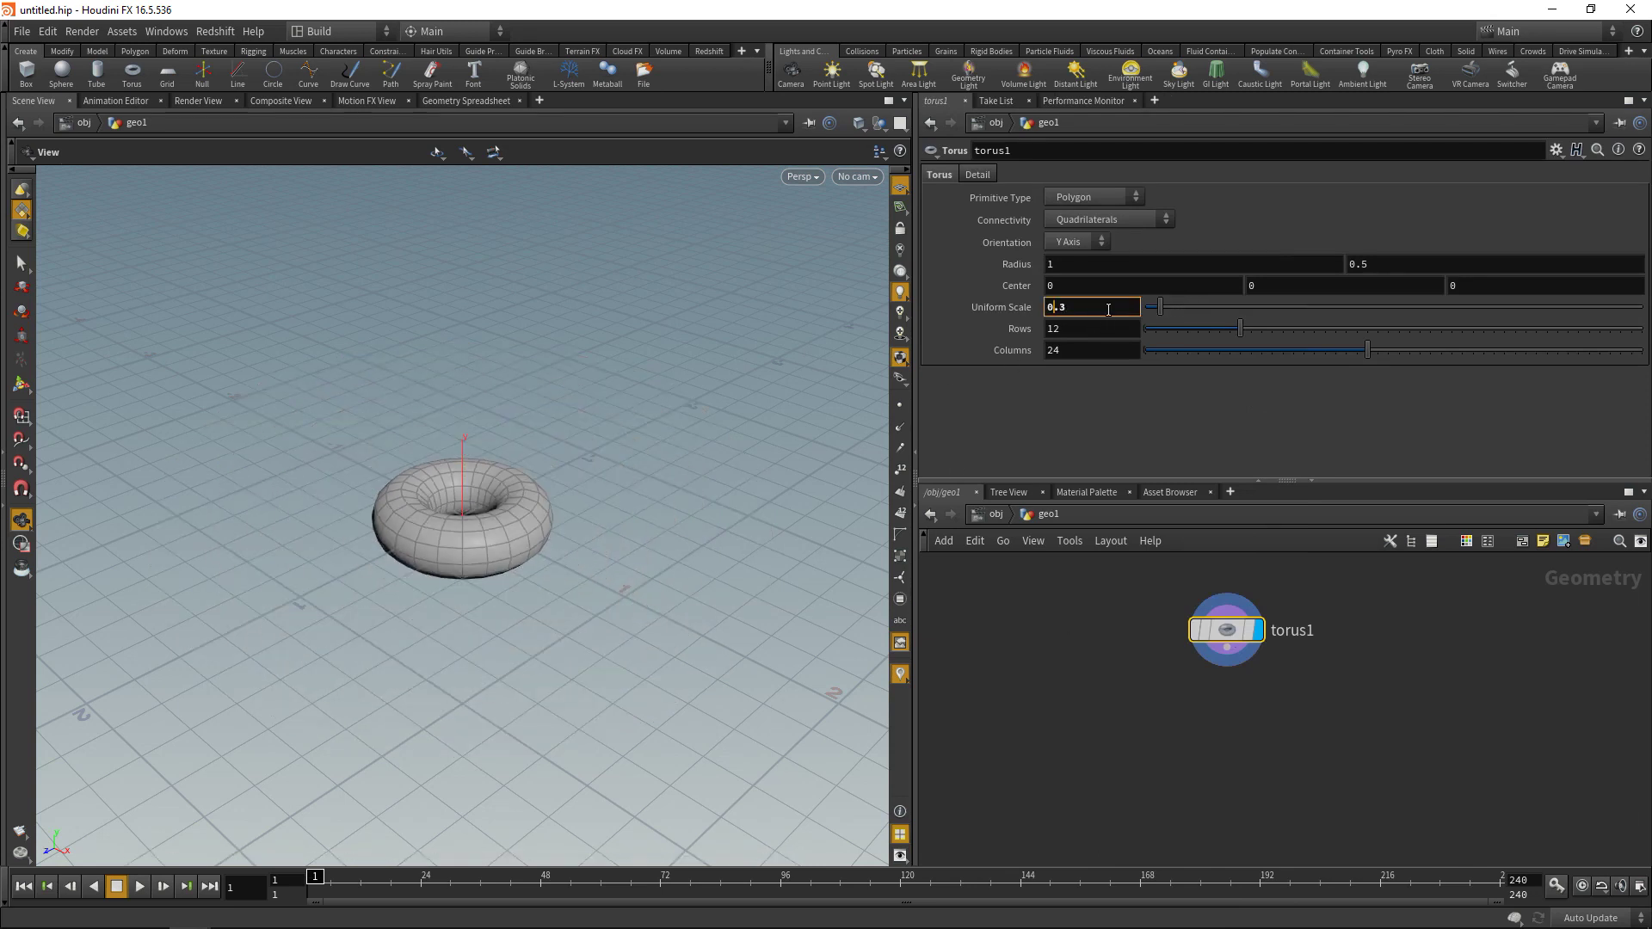
left_click(1178, 705)
- Add a Normal node wired below torus1
key("Tab")
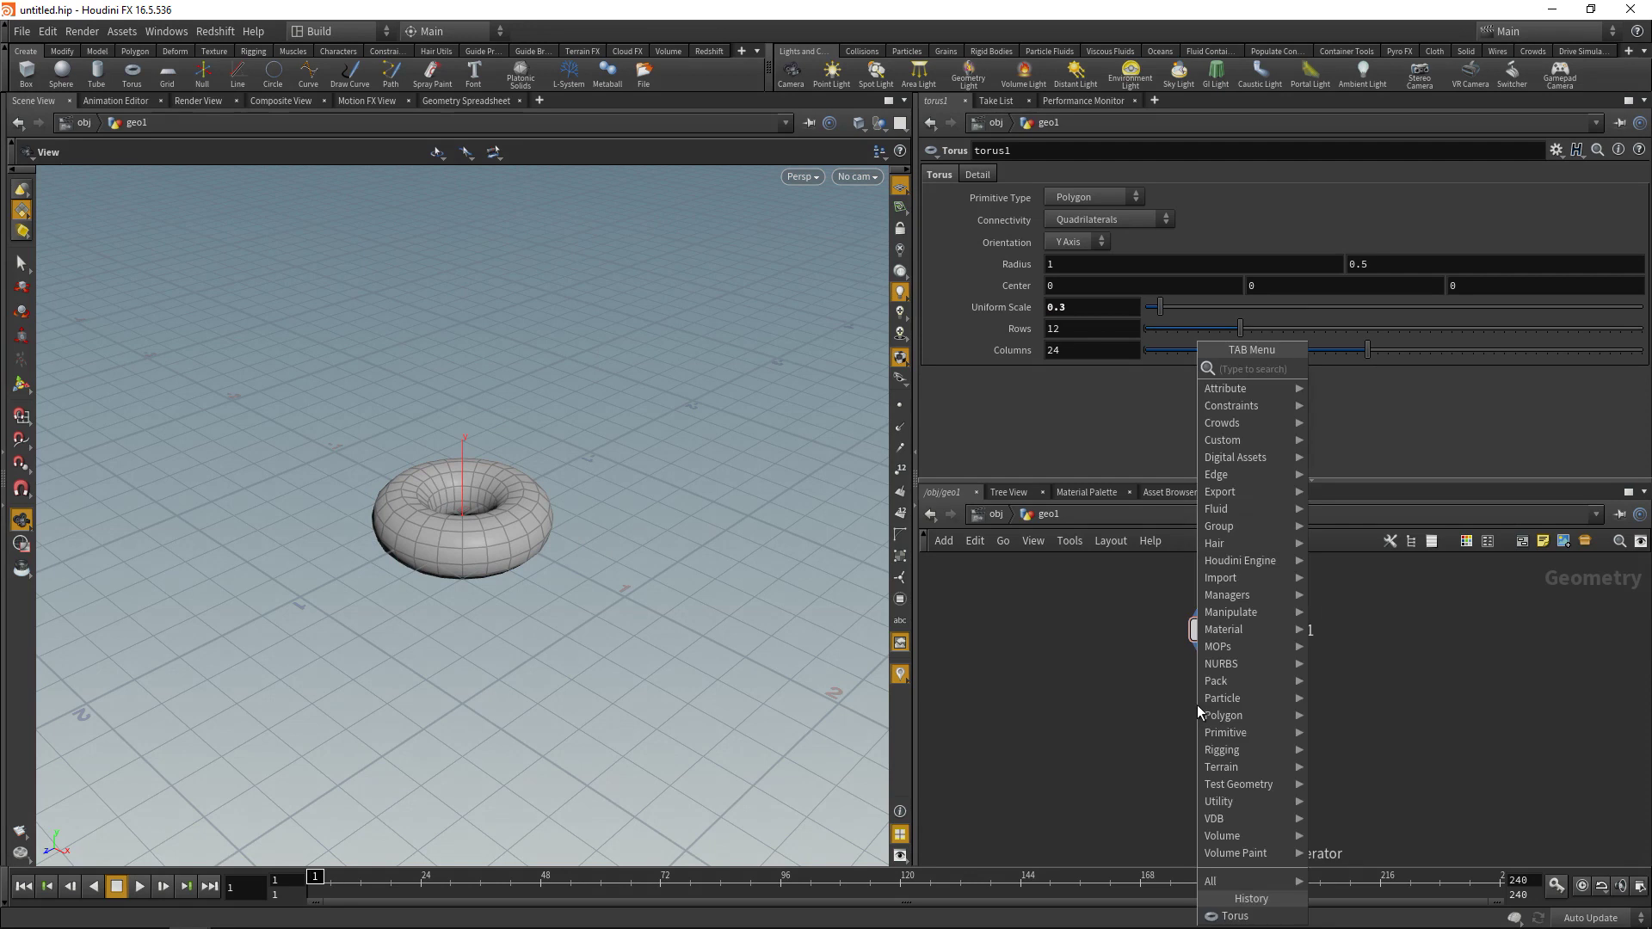
type("normal")
key("Return")
left_click(1195, 705)
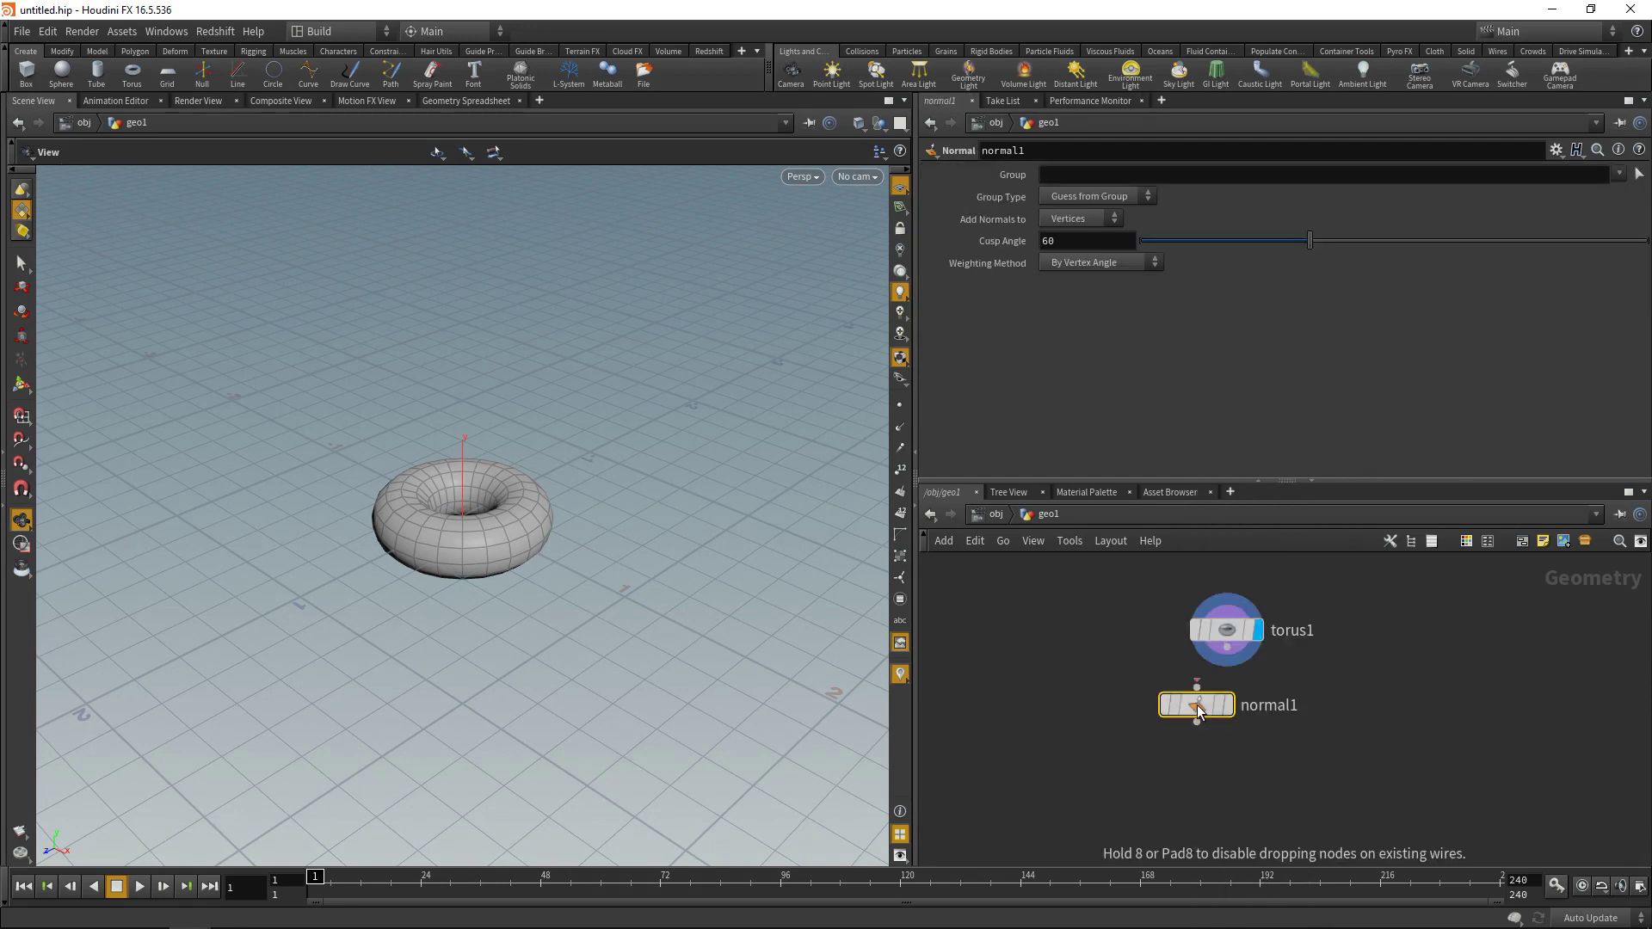
left_click(1245, 657)
left_click(1196, 685)
left_click_drag(1196, 705, 1226, 700)
- Add an IsoOffset fed by normal1 with 100 sampling divisions, named density, and display it
key("Tab")
type("attribwrangle")
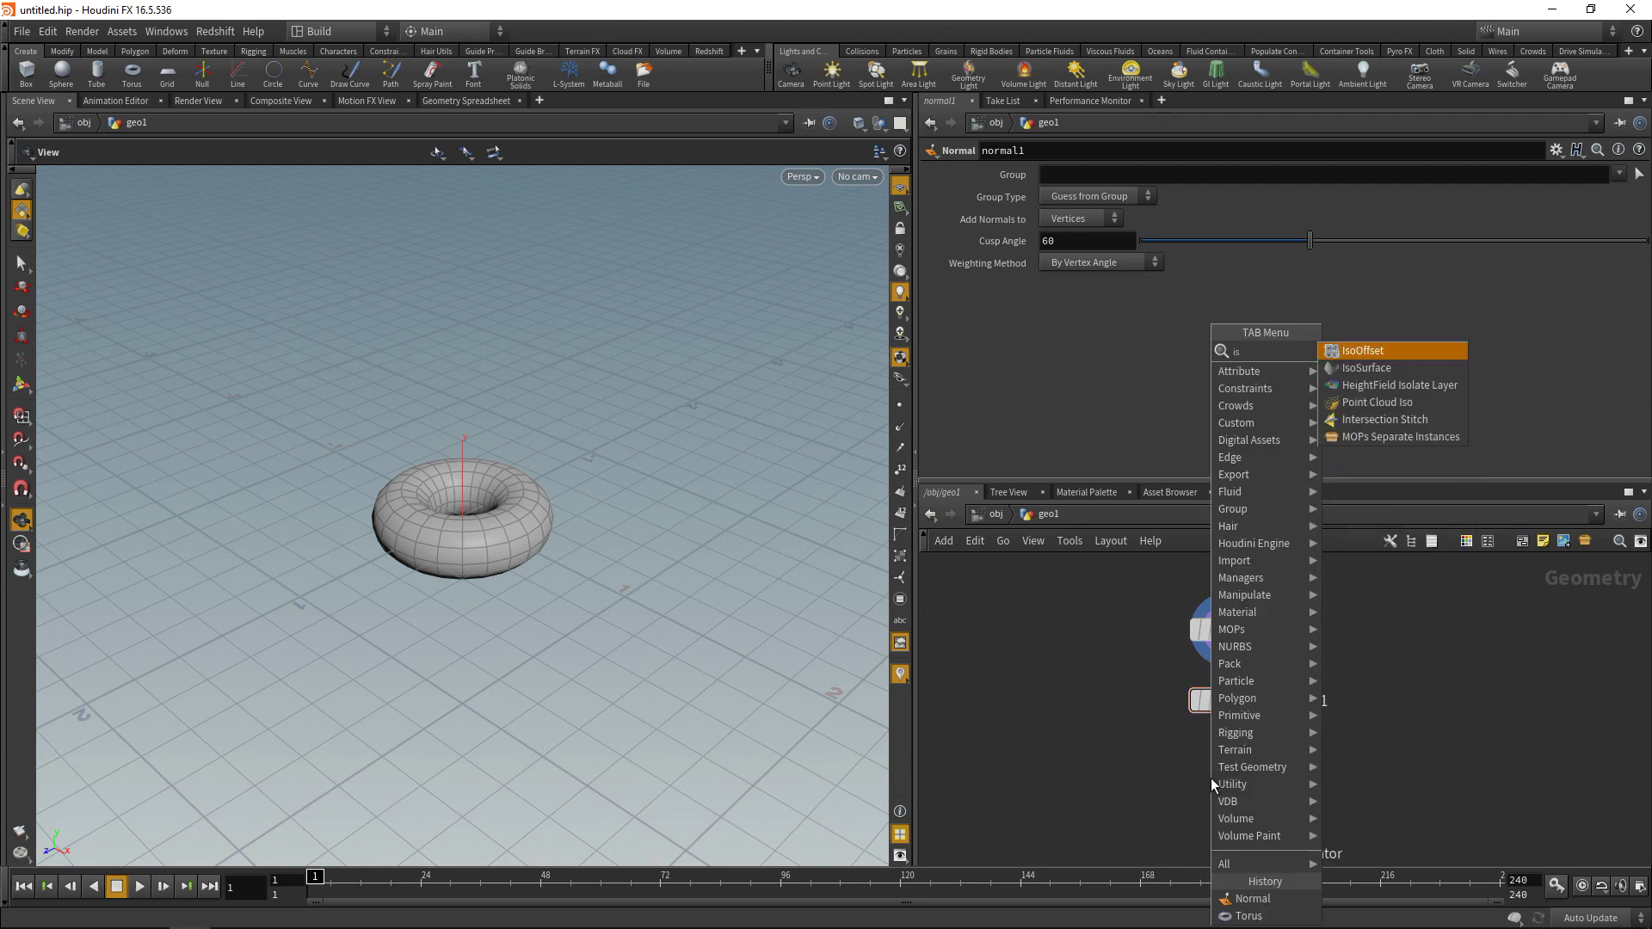
key("Return")
left_click(1210, 778)
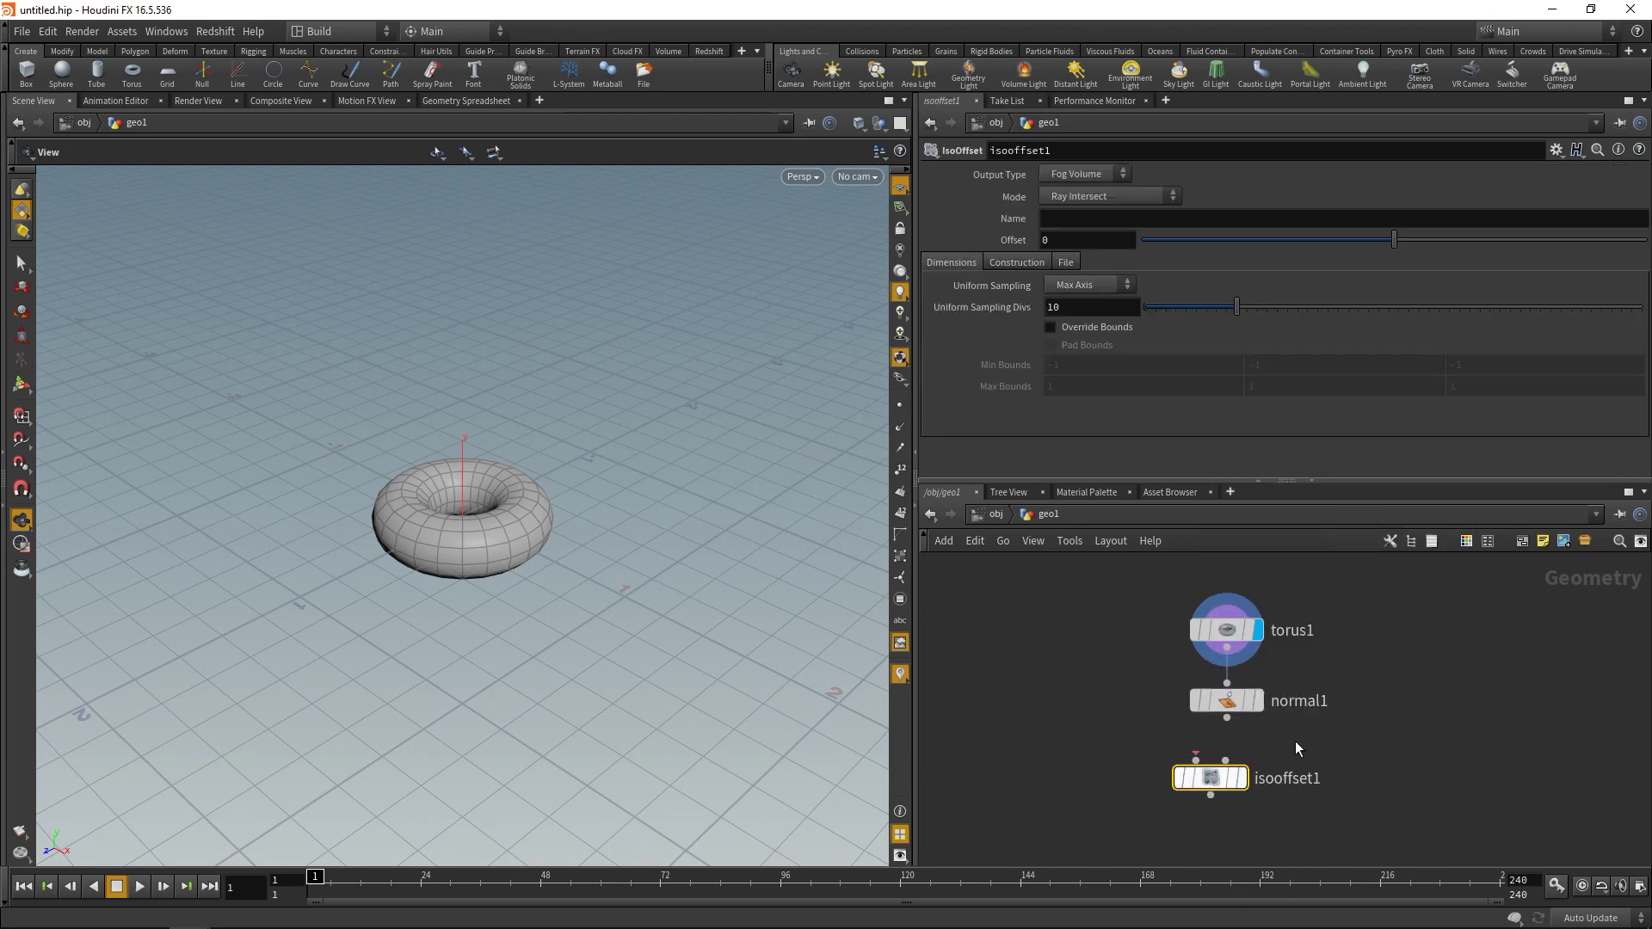
left_click(1226, 718)
left_click(1196, 761)
left_click(1088, 308)
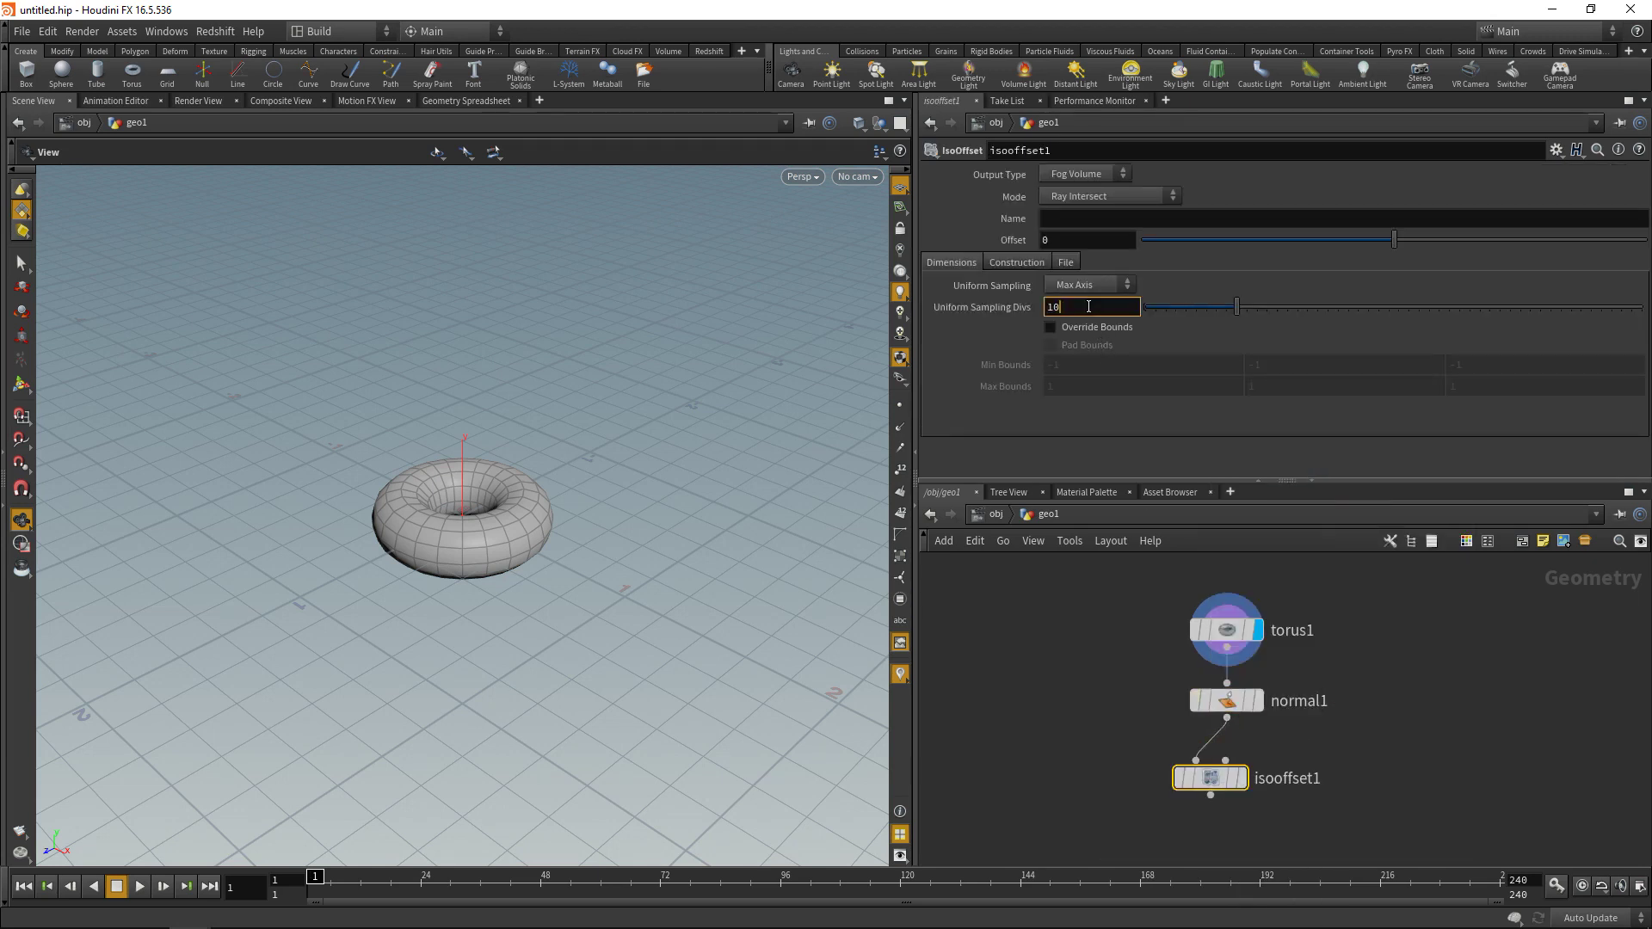
key("Return")
left_click(1136, 217)
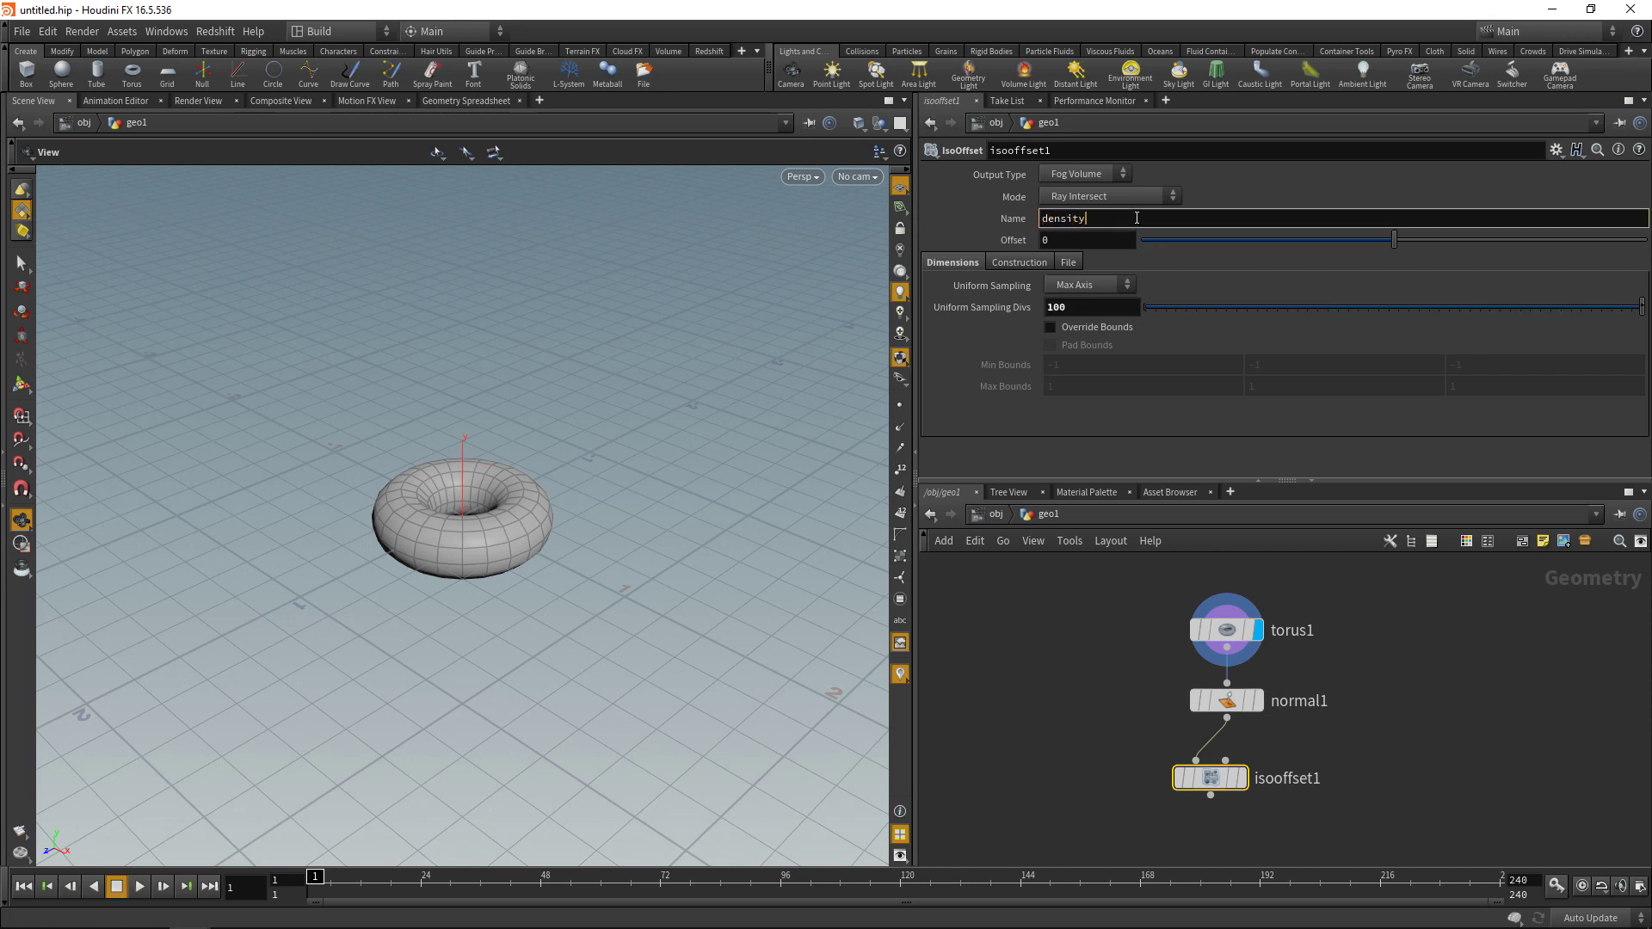
key("Return")
left_click(1241, 778)
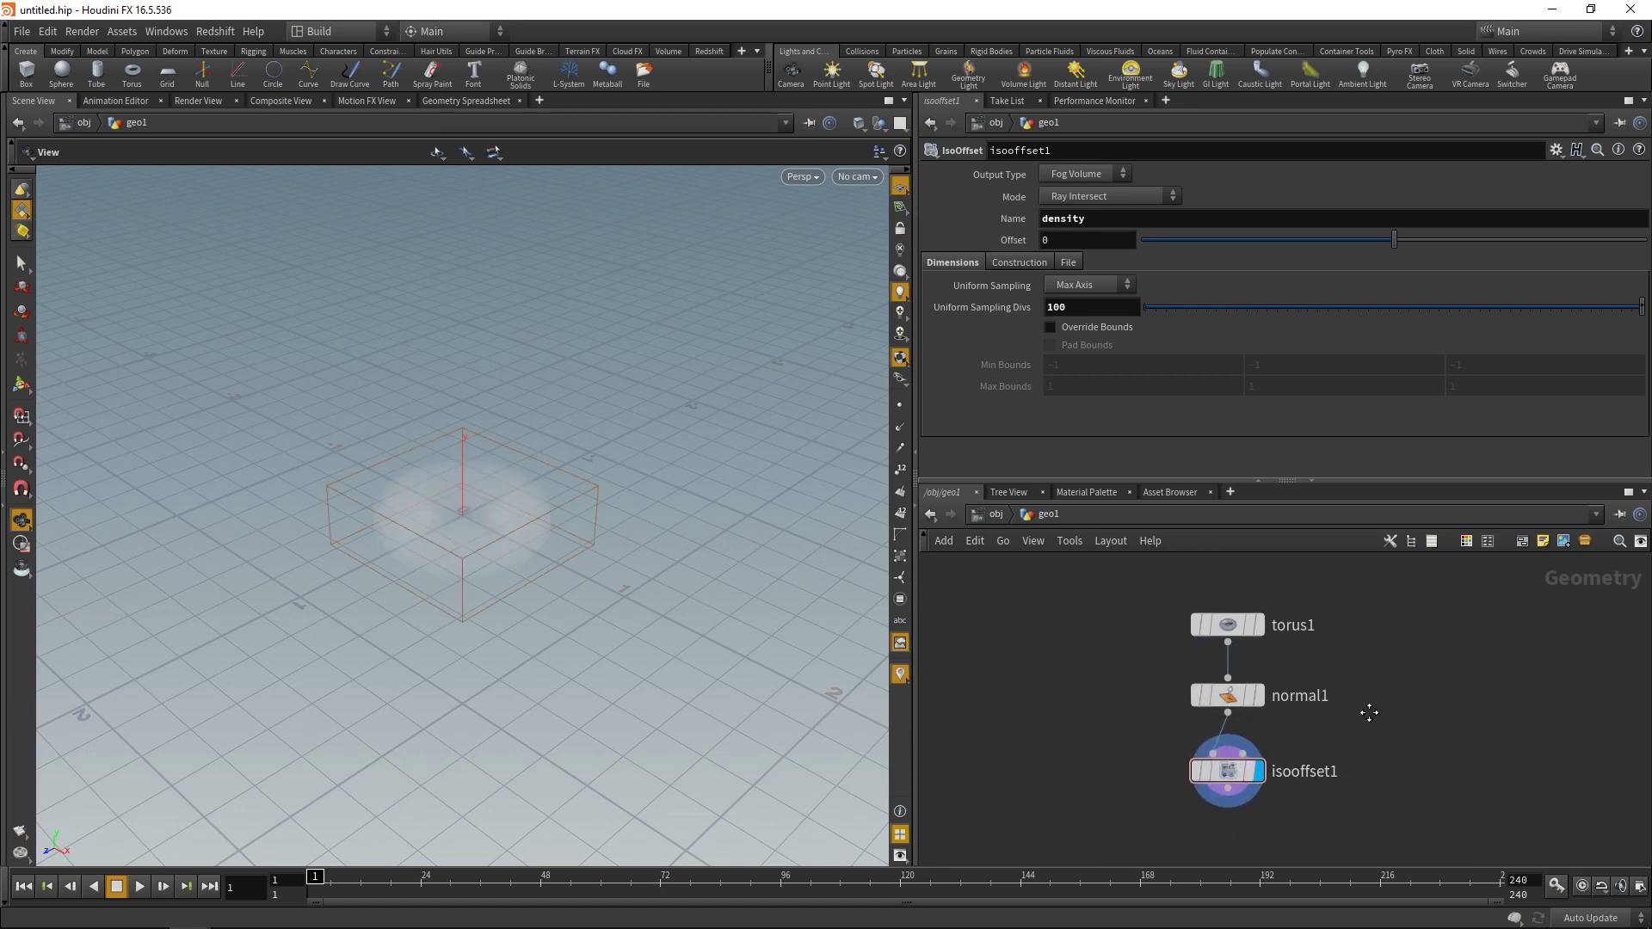
- Add a Null named OUT_vol fed by isooffset1
middle_click_drag(1010, 823, 1046, 736)
key("Tab")
type("null")
key("Return")
left_click(1047, 736)
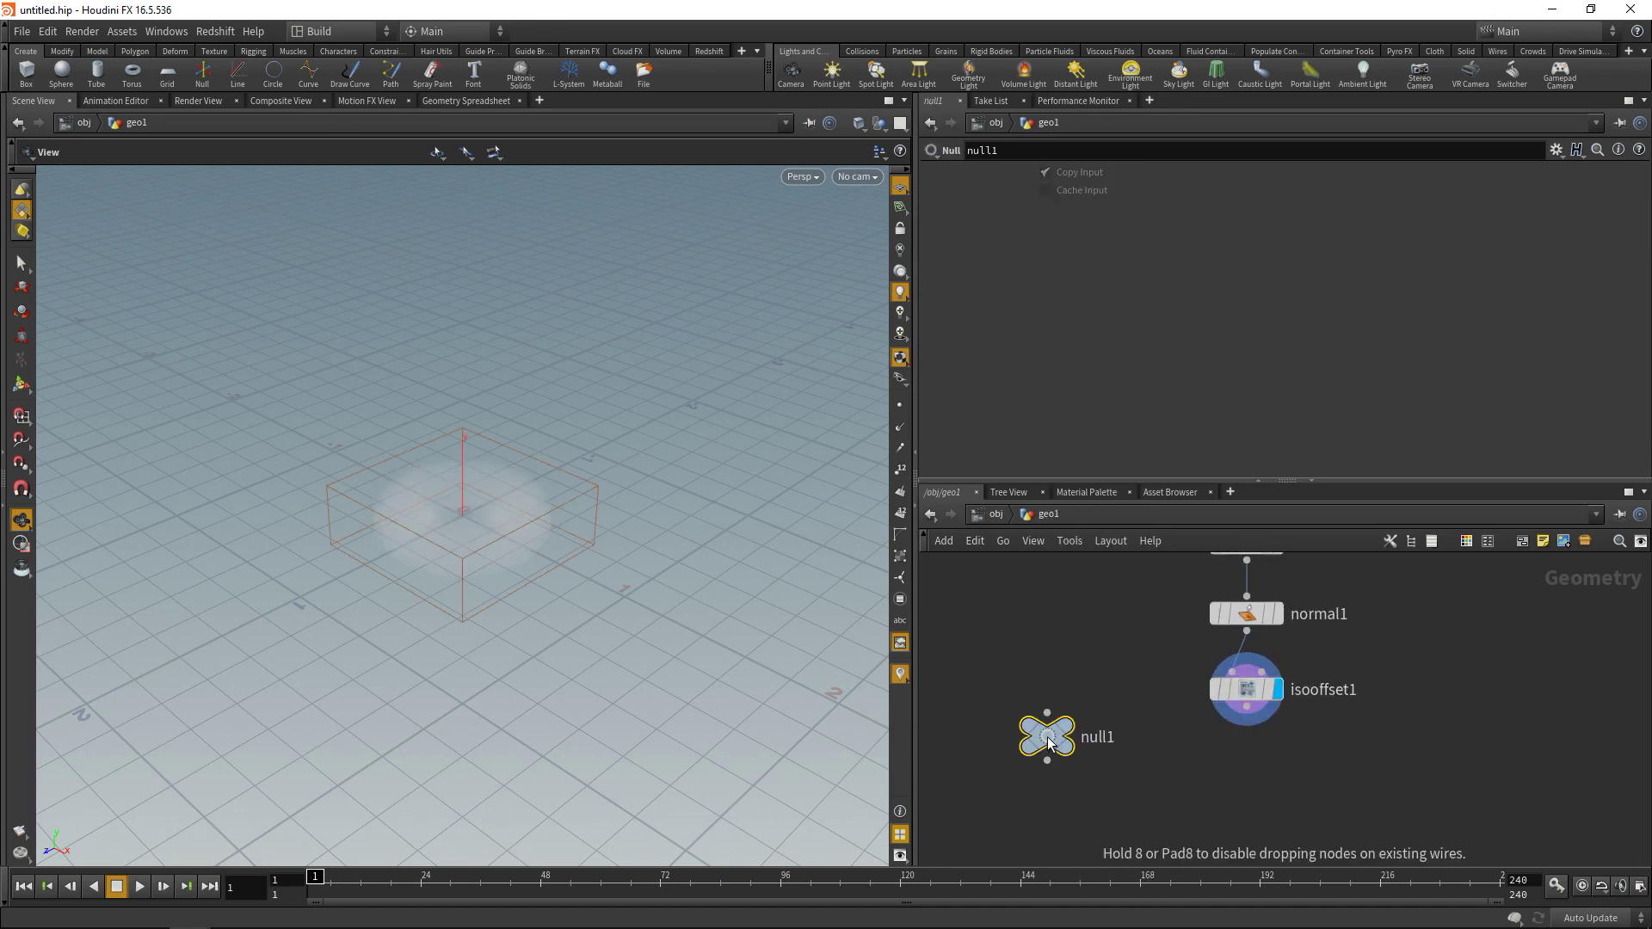
double_click(1097, 738)
double_click(1110, 739)
type("OU")
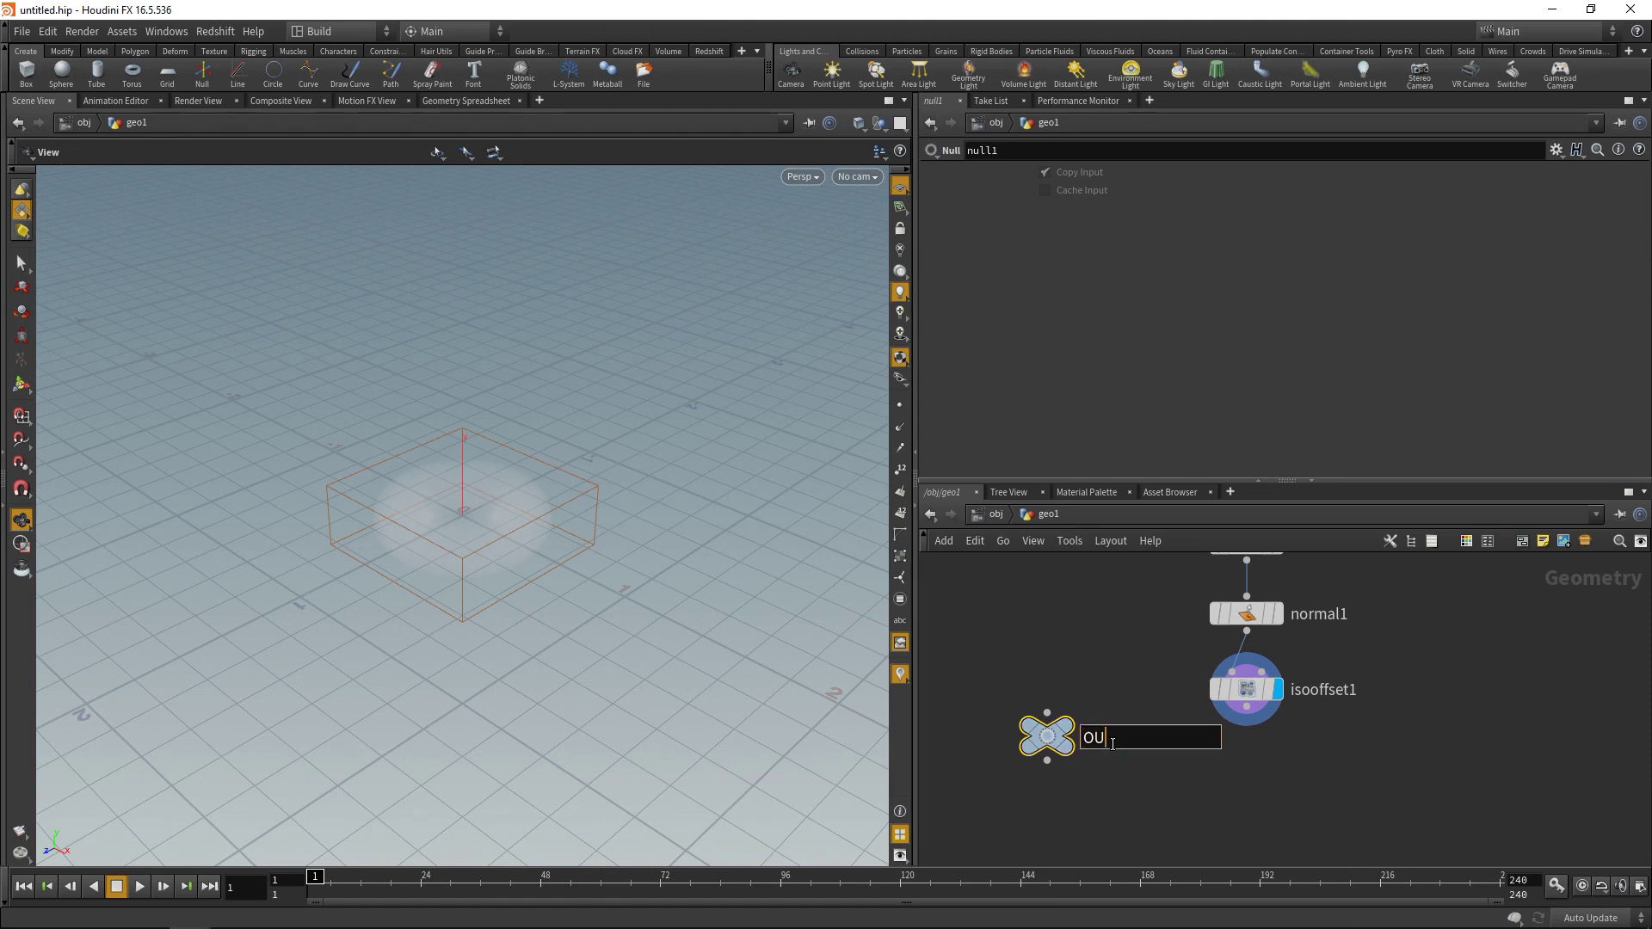
type("T_vol")
key("Return")
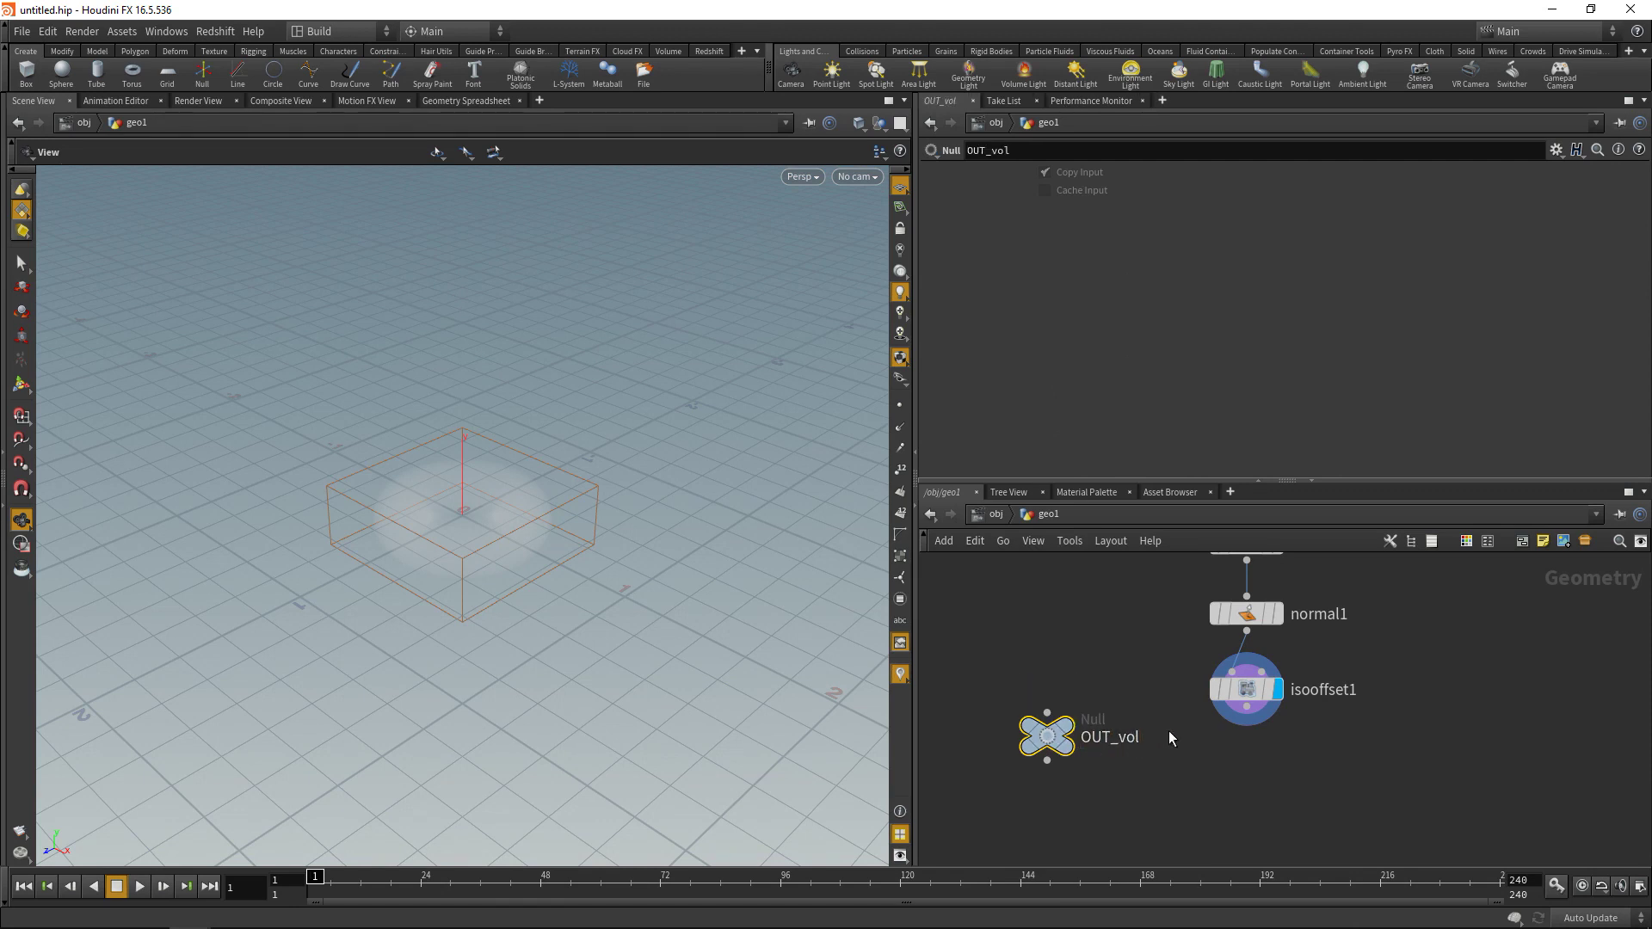
left_click_drag(1236, 724, 1054, 732)
- Add a DOP Network, dopnet1, below the nodes and make it the displayed node
middle_click_drag(1201, 776, 1185, 704)
key("Tab")
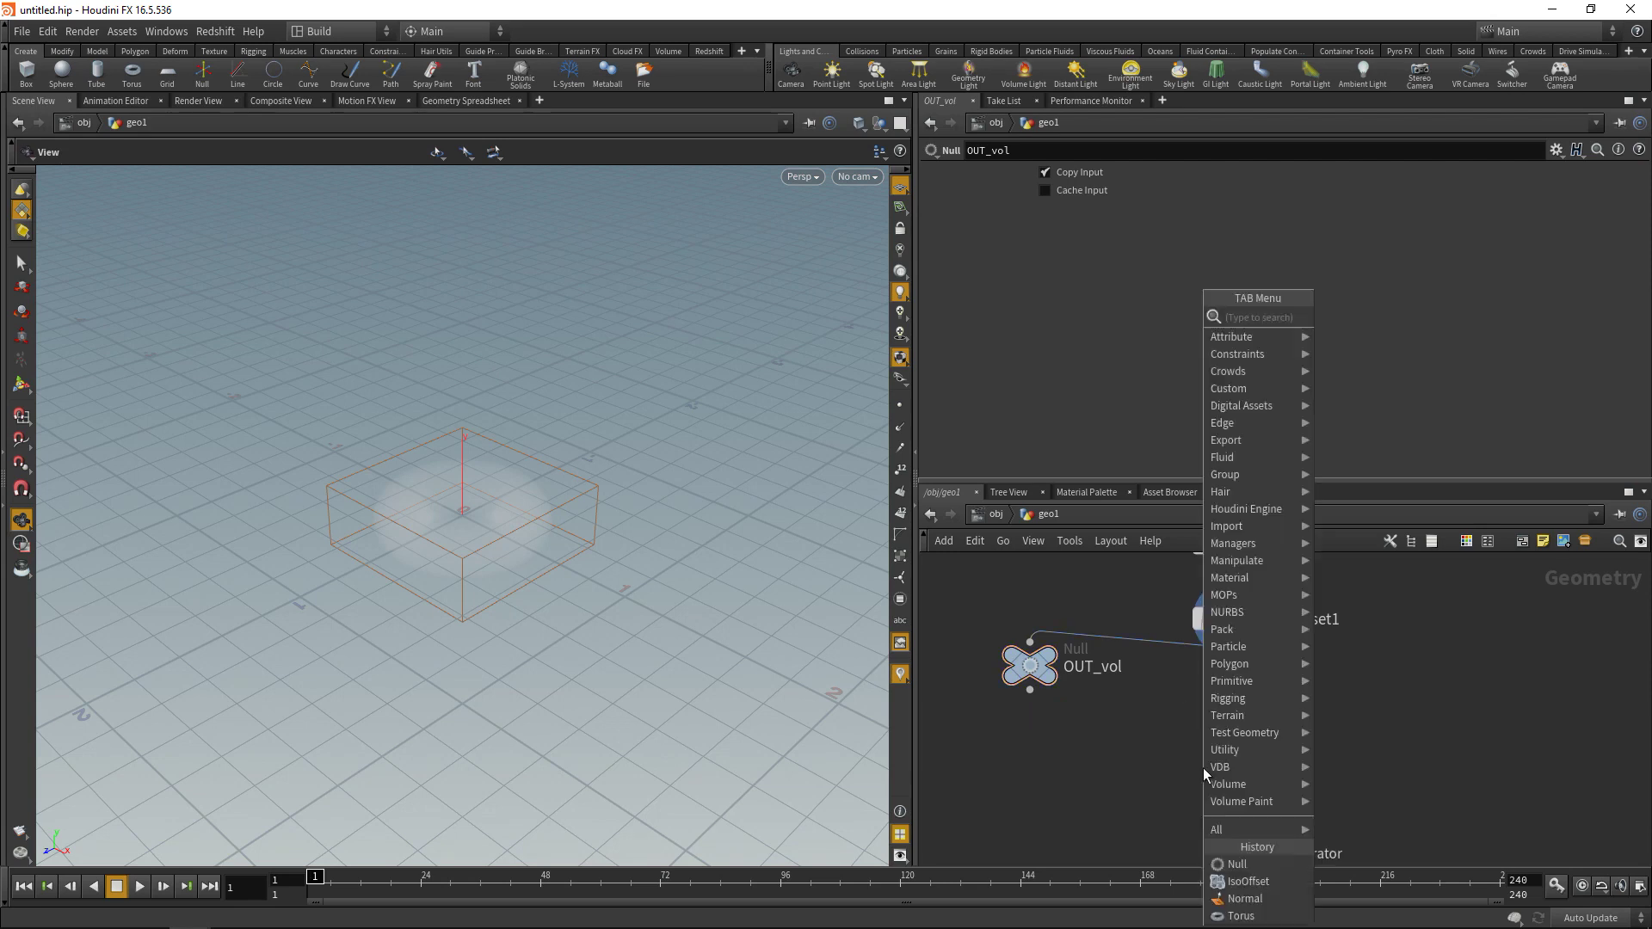
type("dopnet")
key("Return")
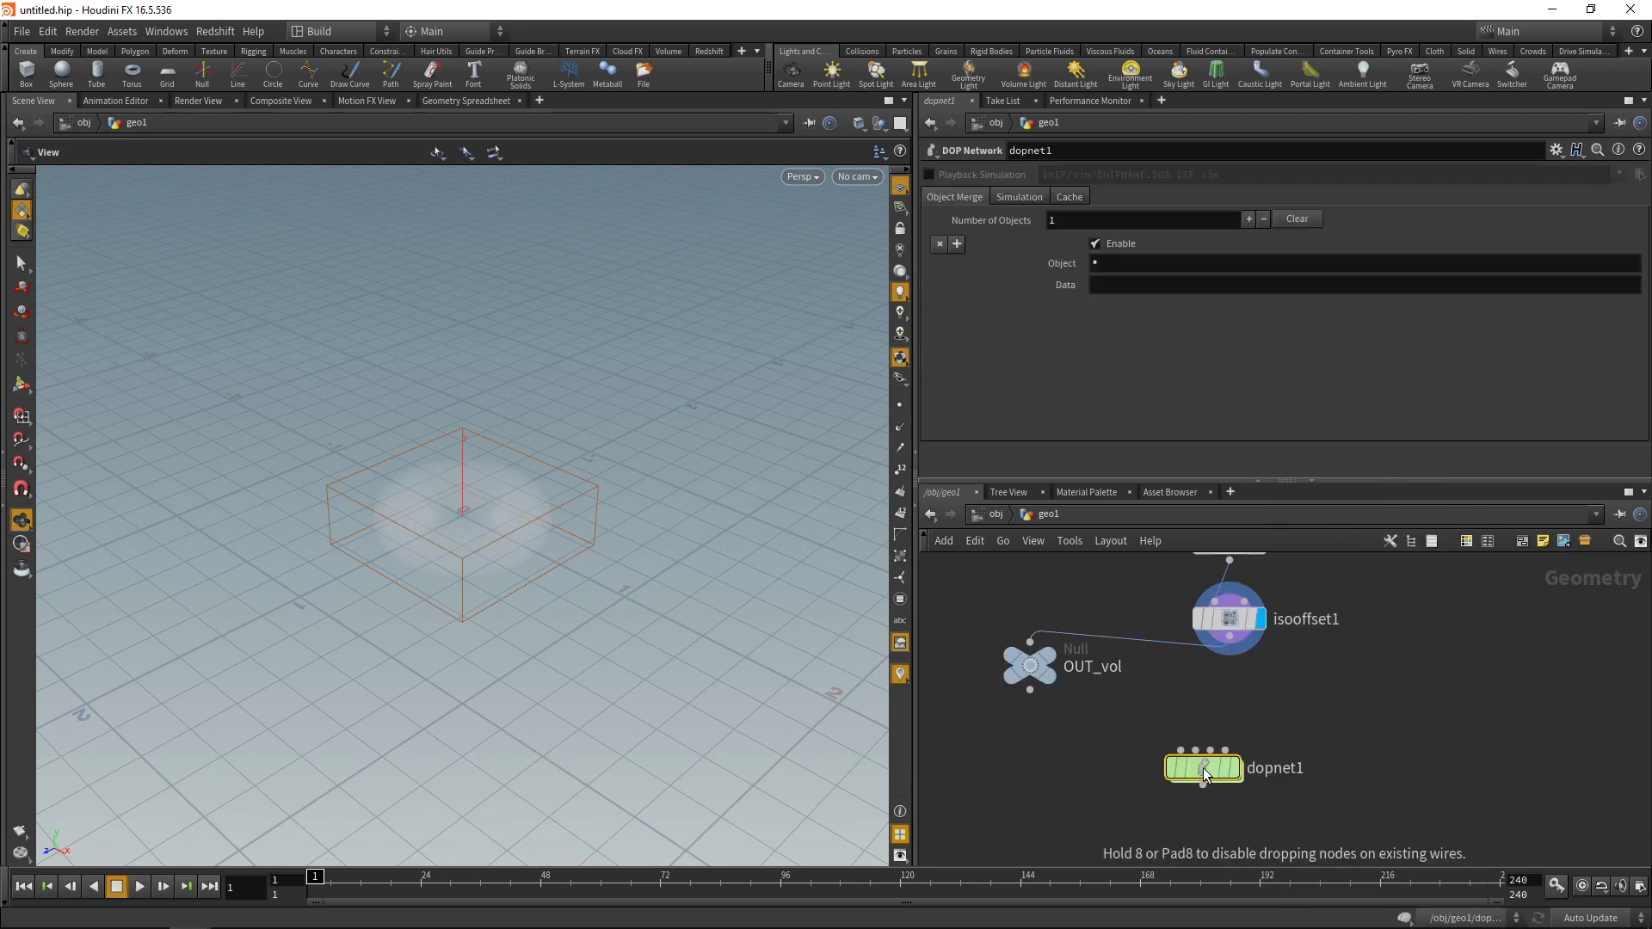
left_click(1203, 767)
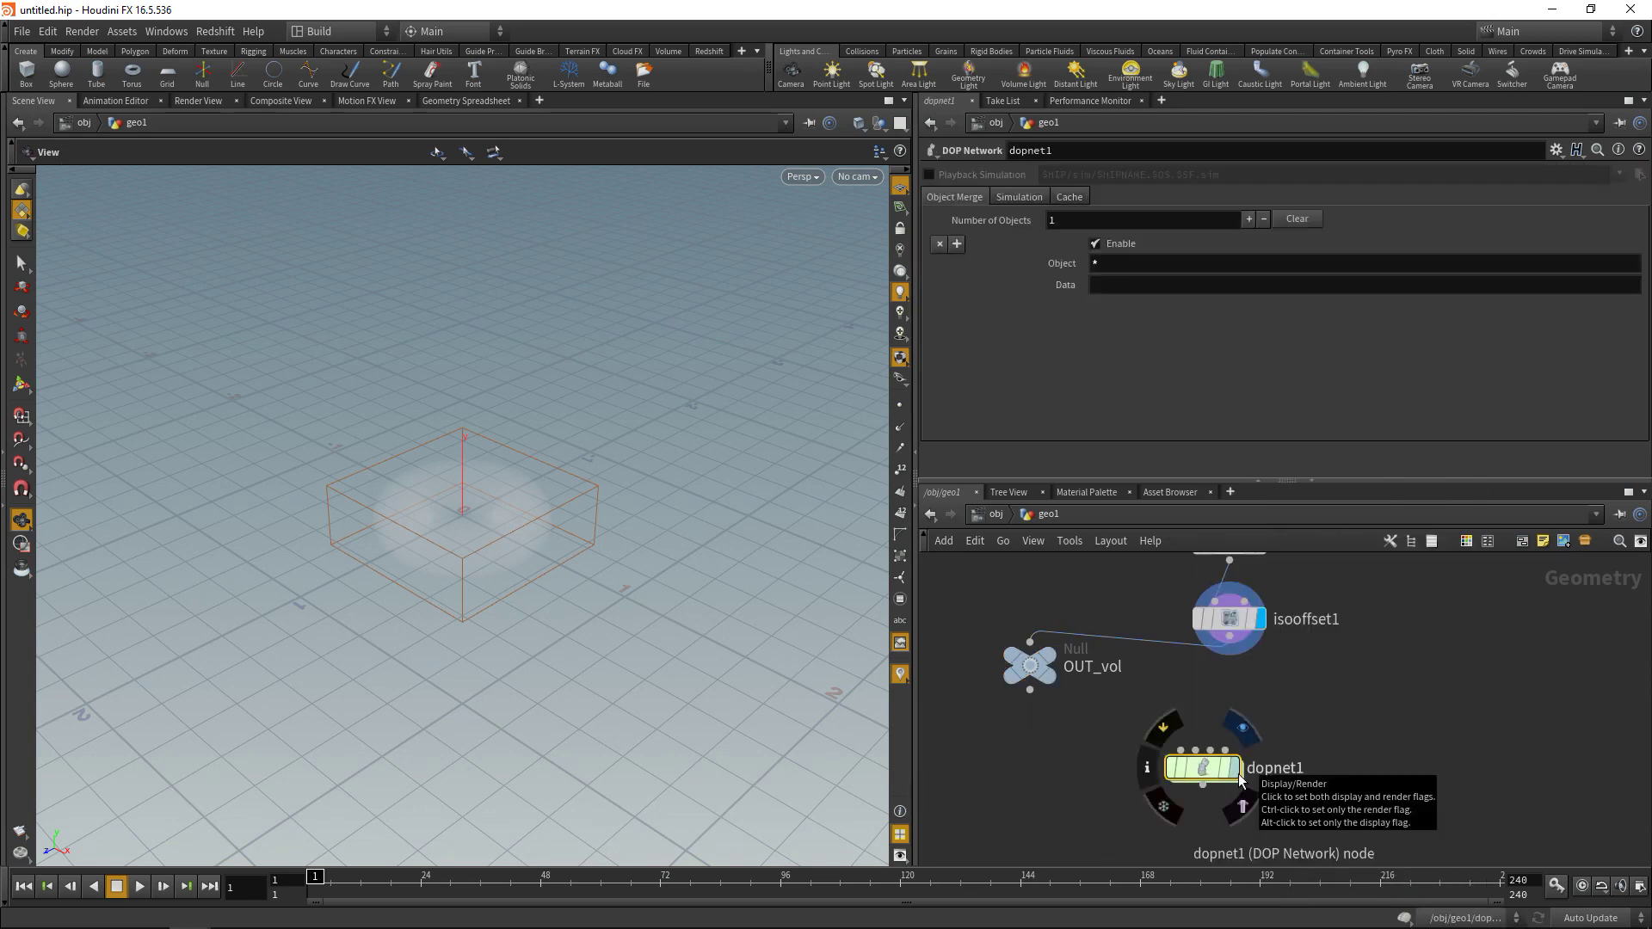
left_click(1231, 770)
- Inside dopnet1, add a Pyro Solver wired into the output node
double_click(1216, 771)
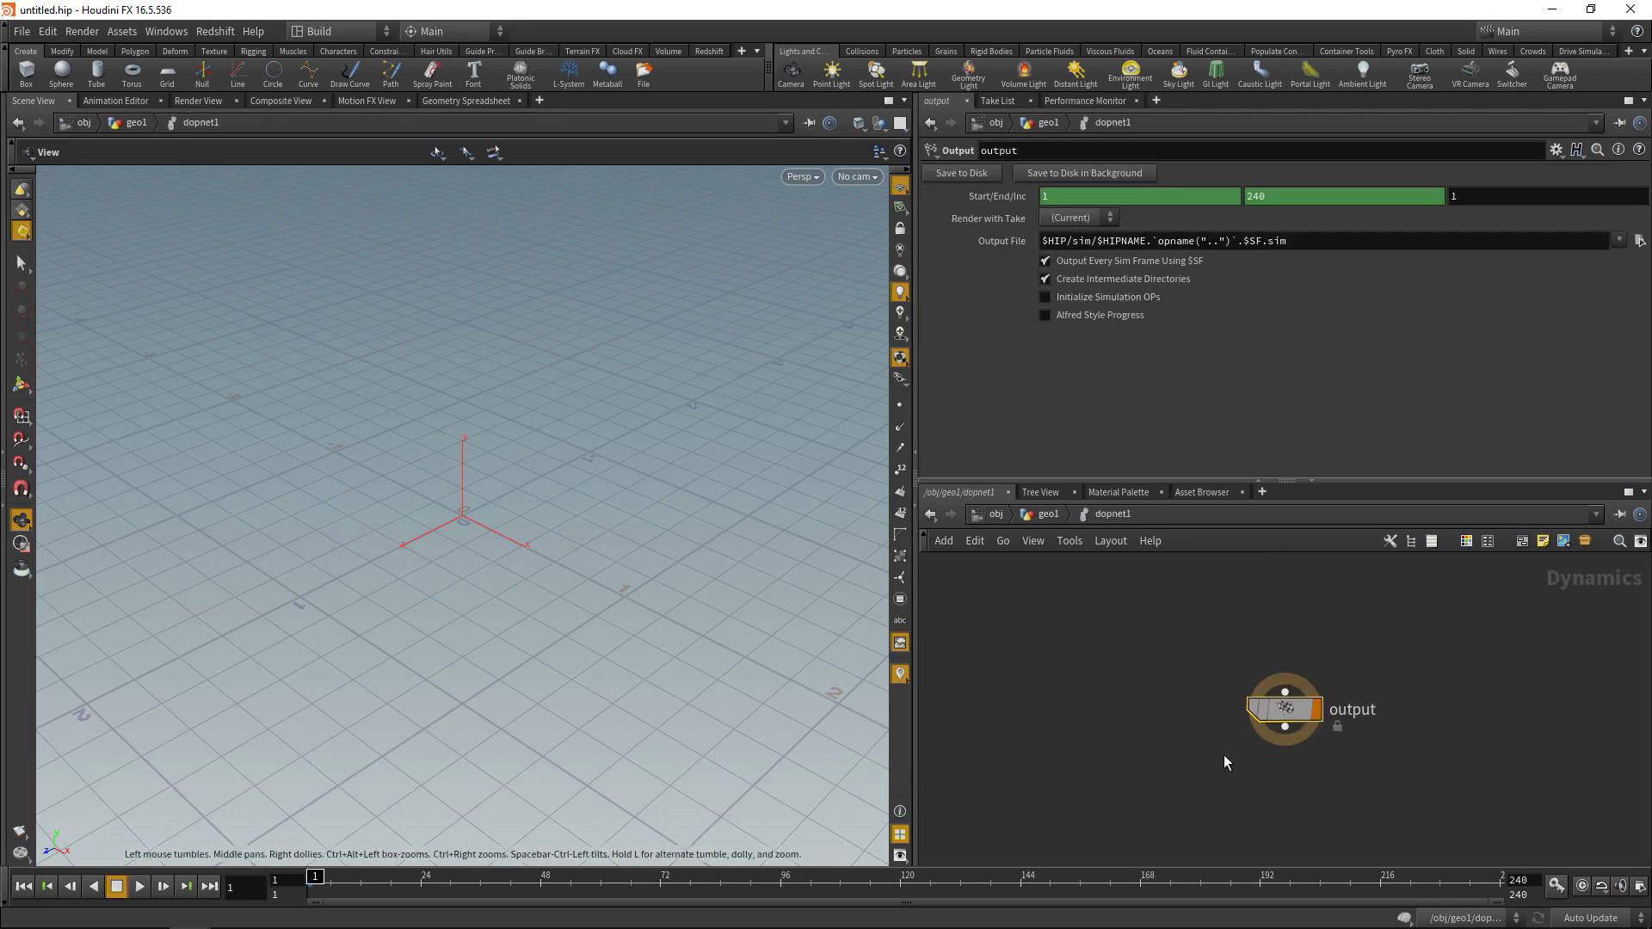
key("Tab")
type("pyro")
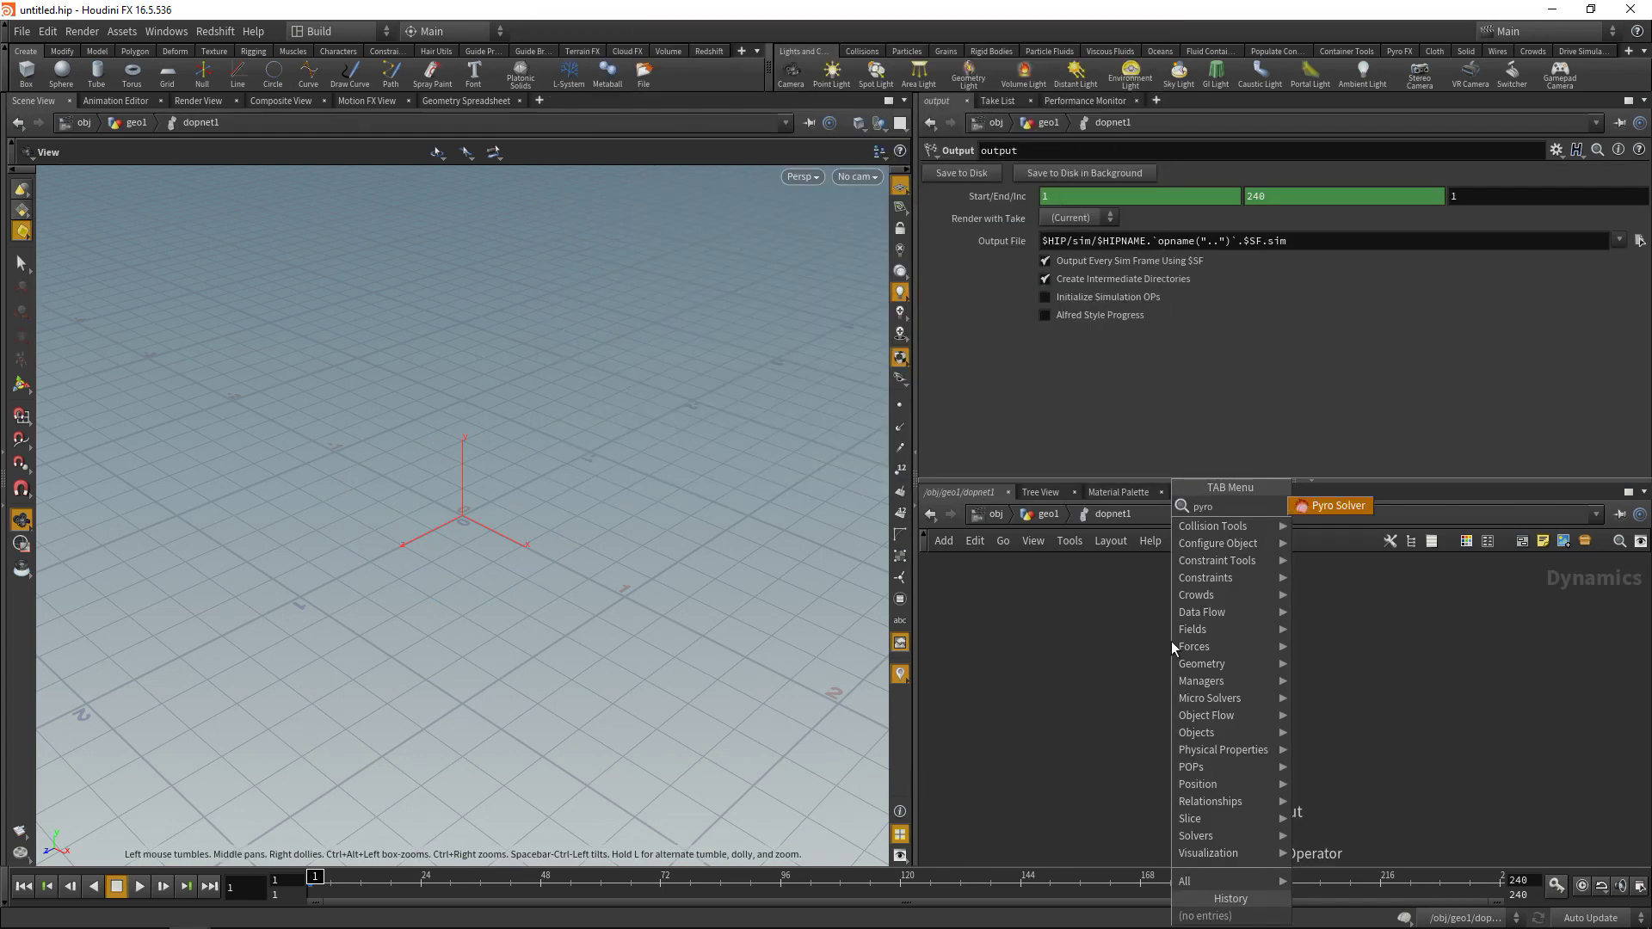
key("Return")
left_click(1171, 645)
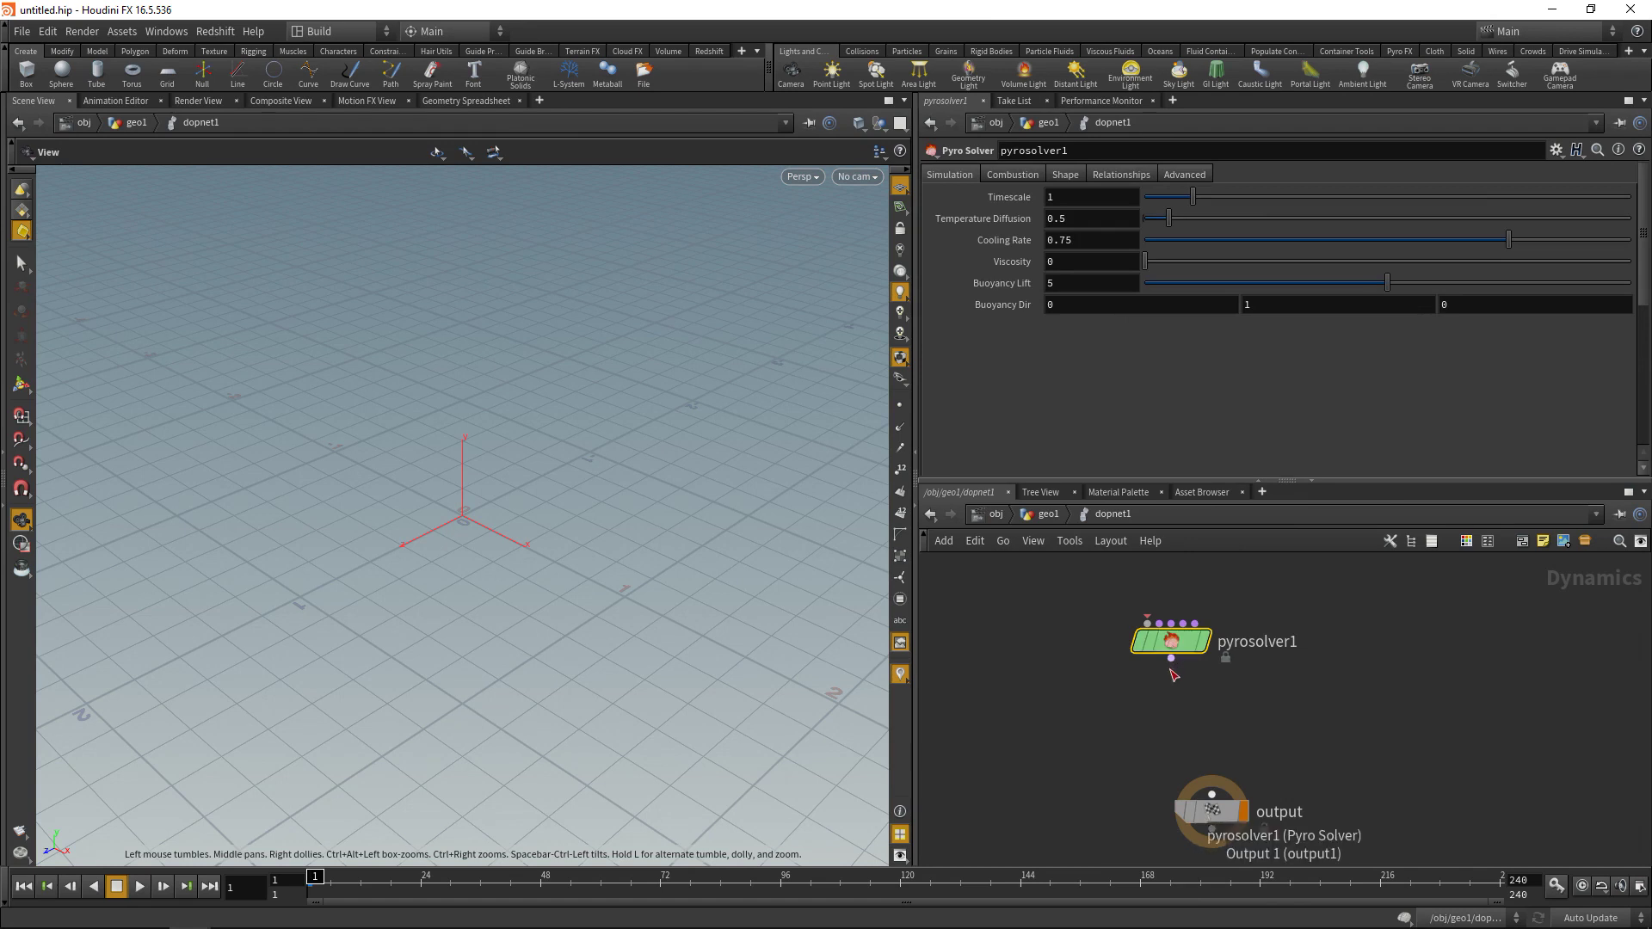
left_click(1171, 658)
left_click(1211, 794)
key("l")
- Add a Smoke Object and a Source Volume feeding pyrosolver1
key("Tab")
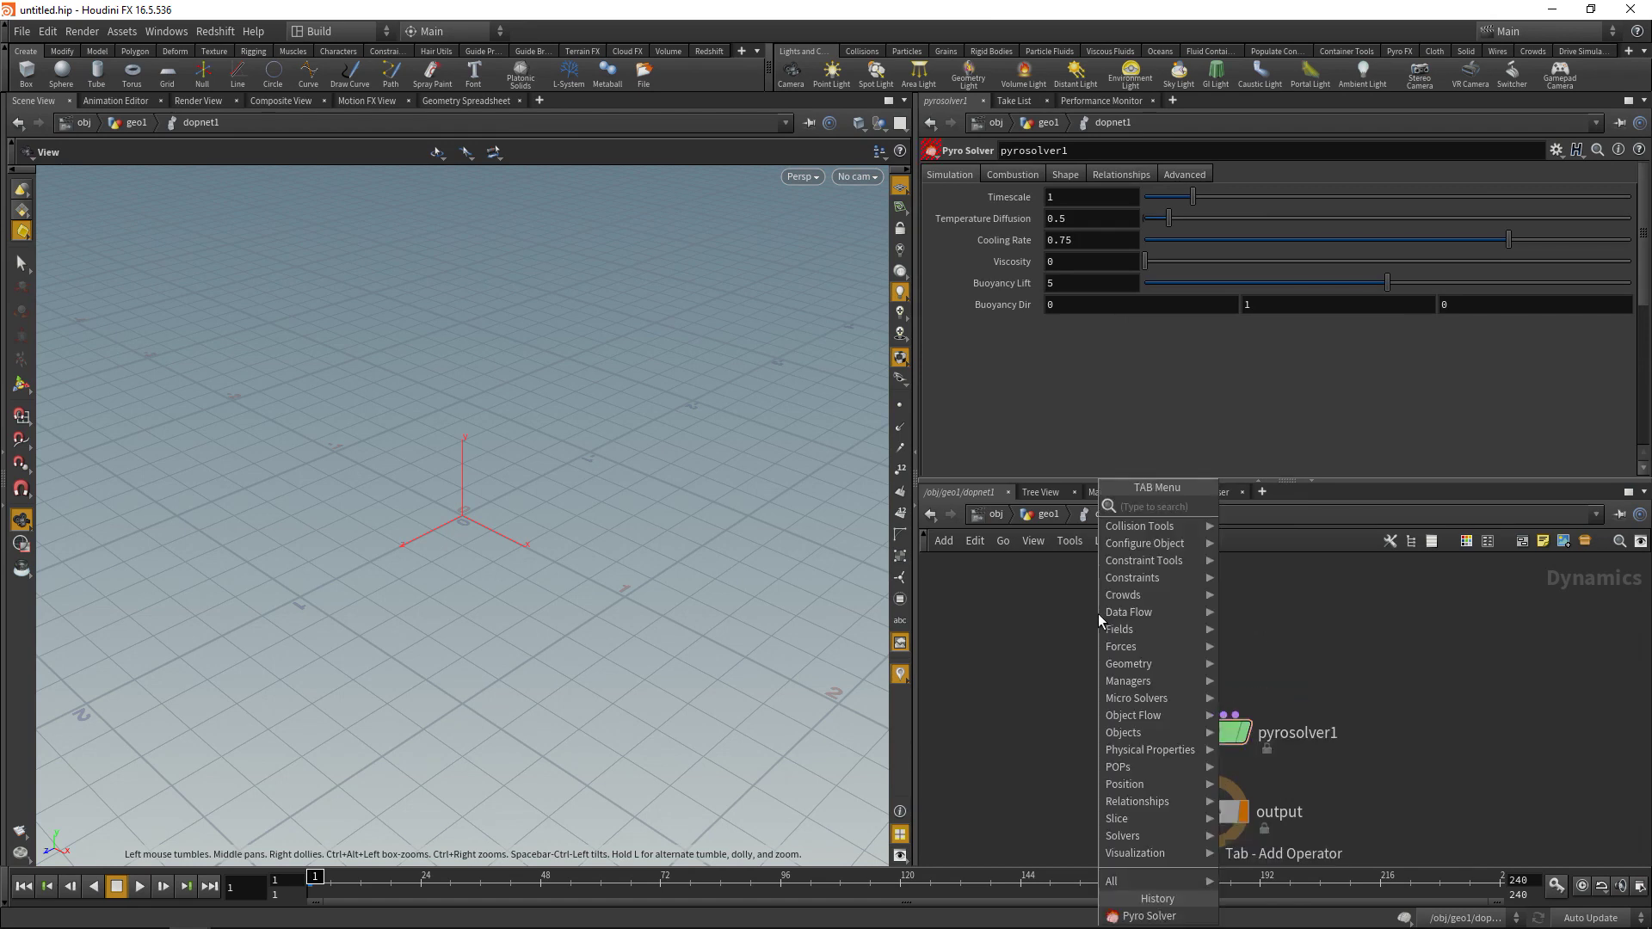
type("smoke")
key("Down")
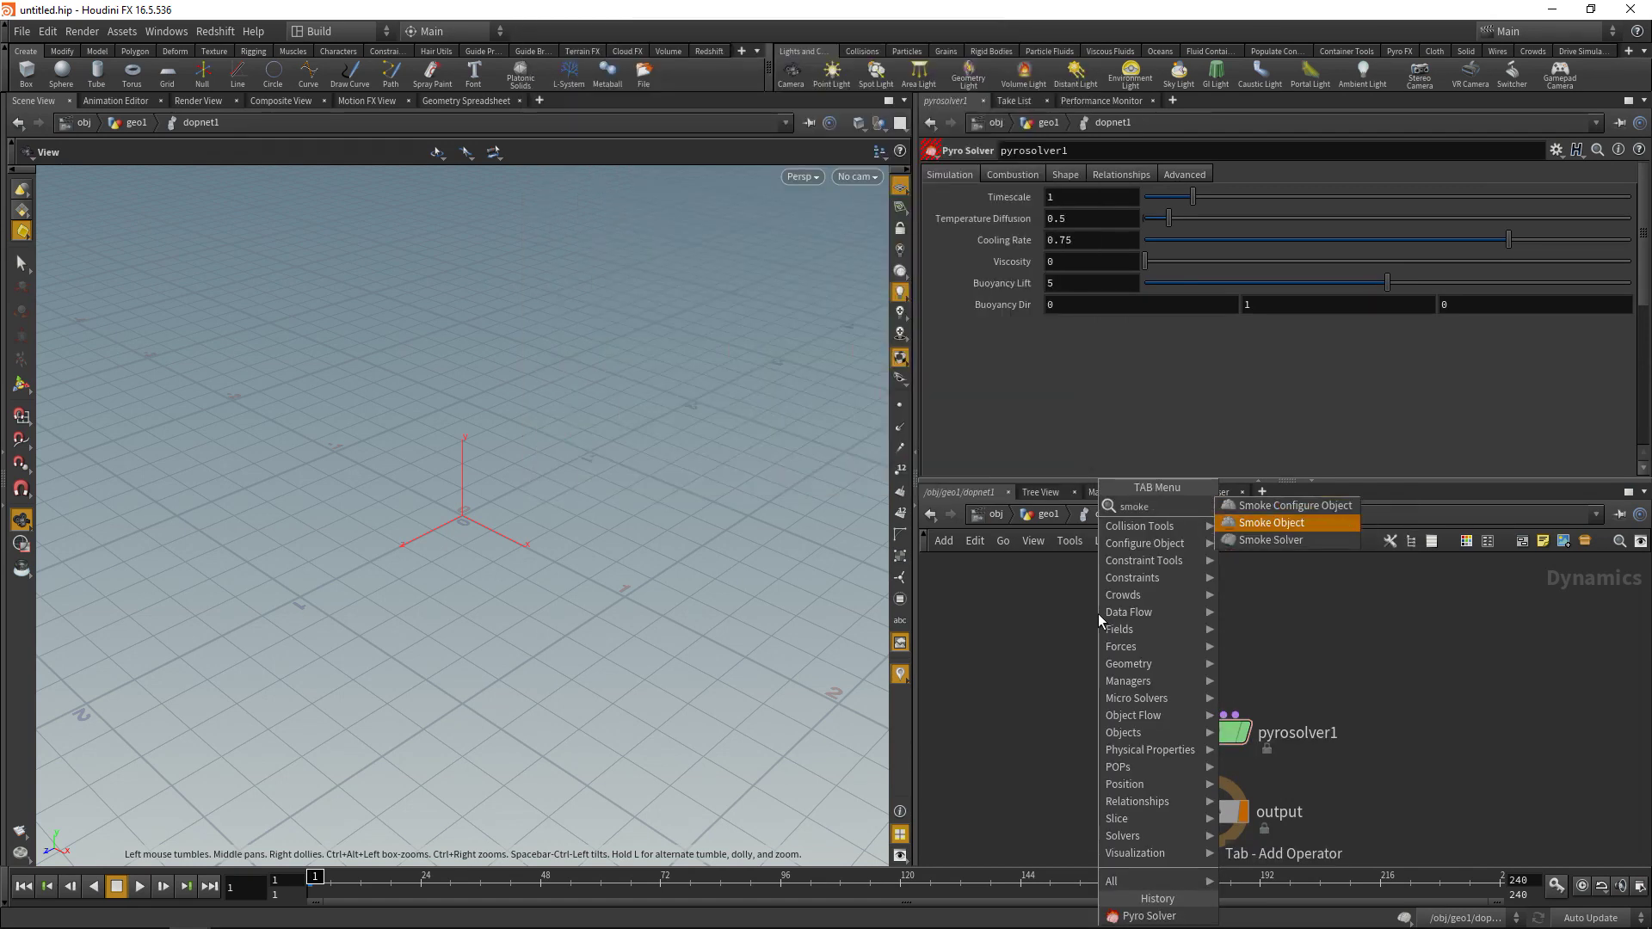
key("Return")
left_click(1097, 613)
key("l")
key("Tab")
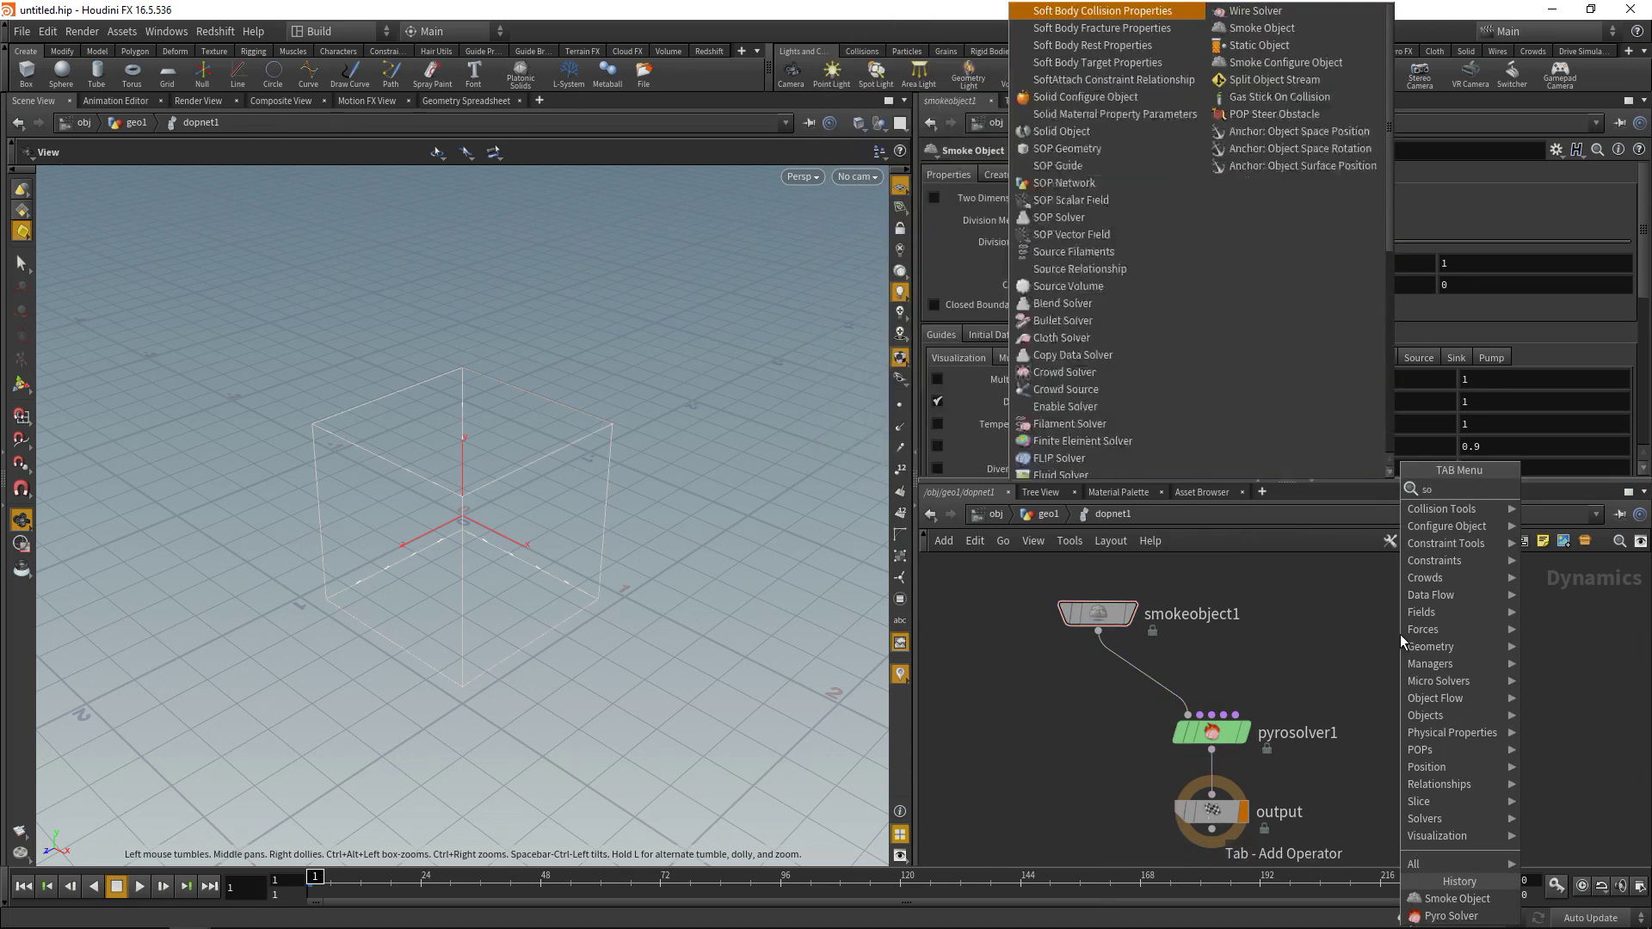
left_click(1583, 534)
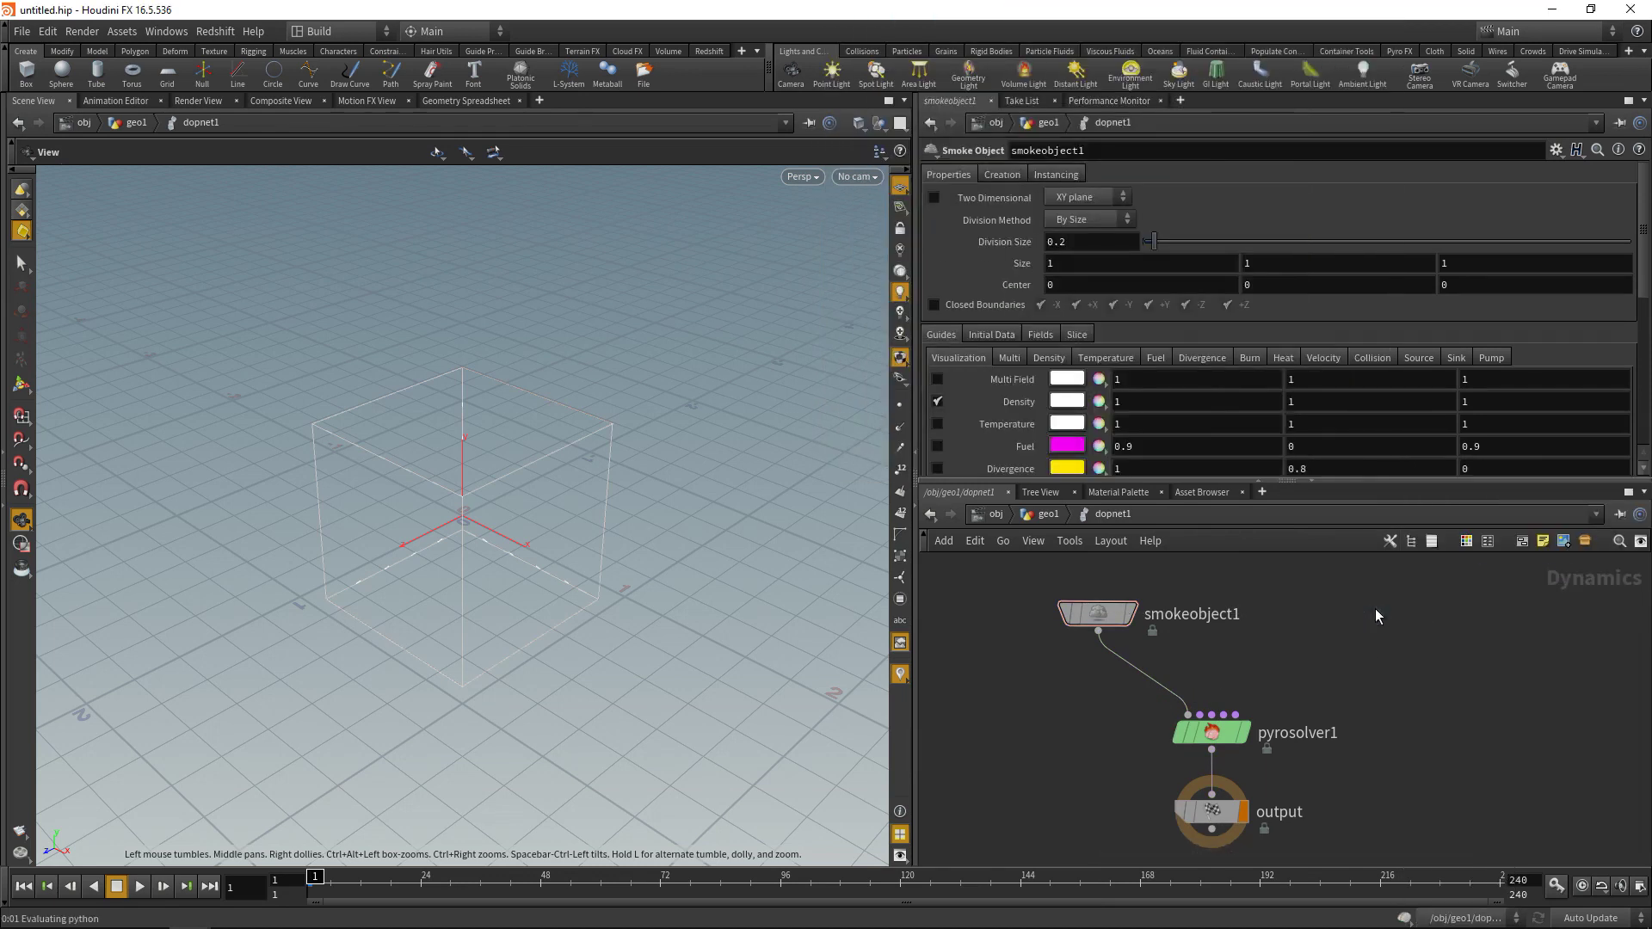
left_click(1375, 609)
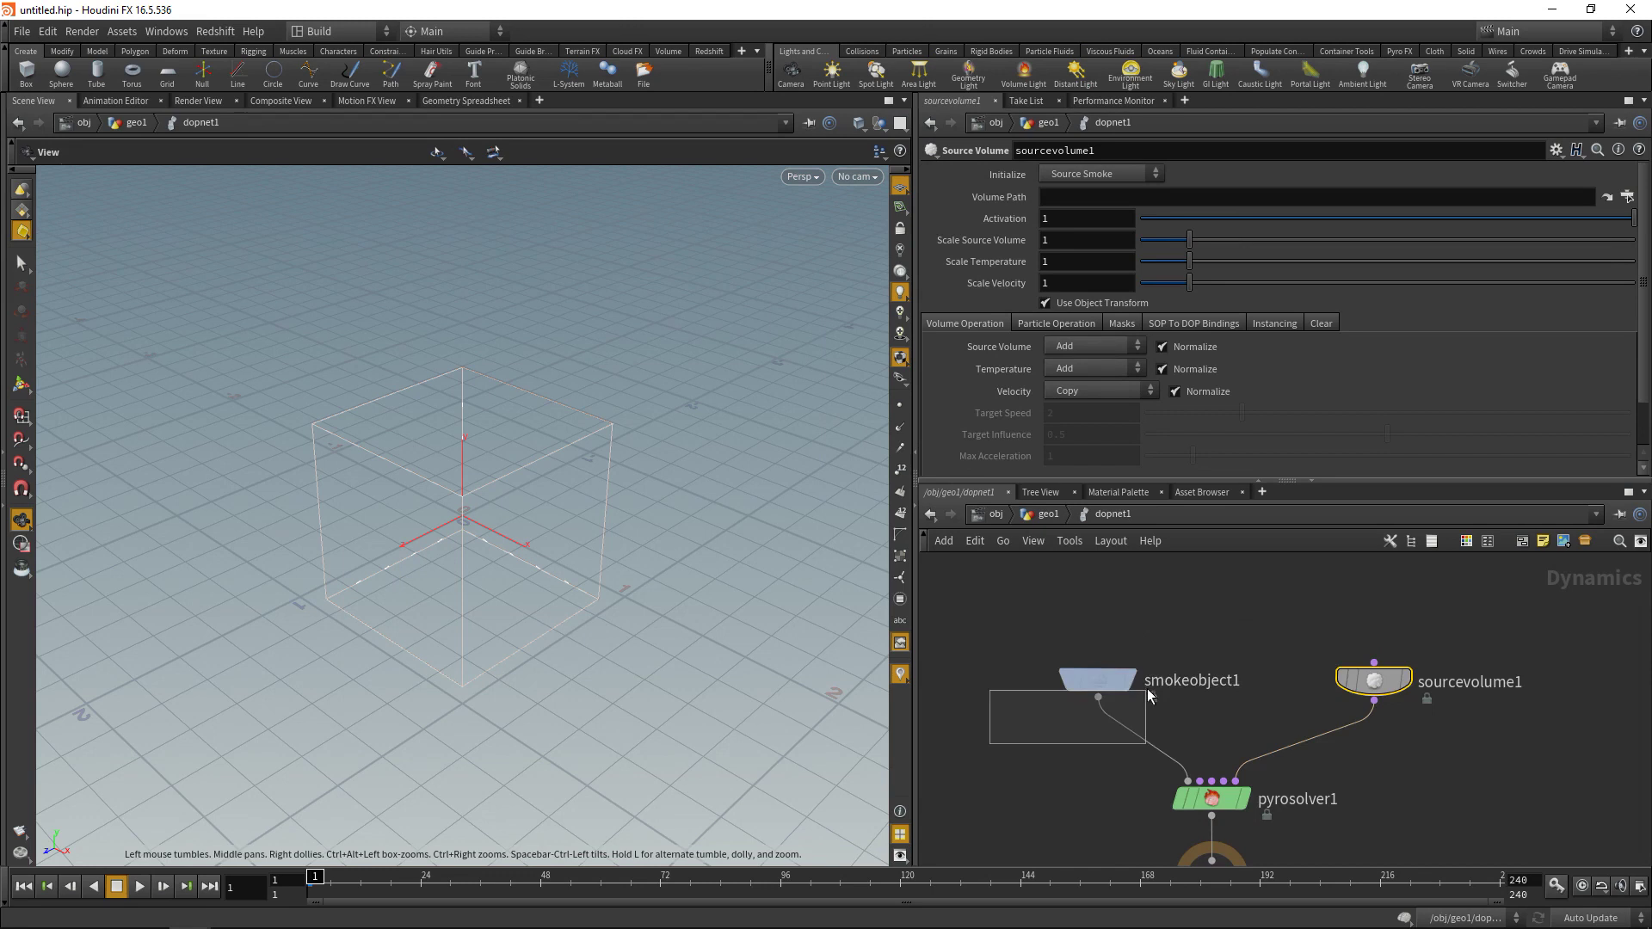
- Set smokeobject1's Division Size to 0.02
left_click(1085, 681)
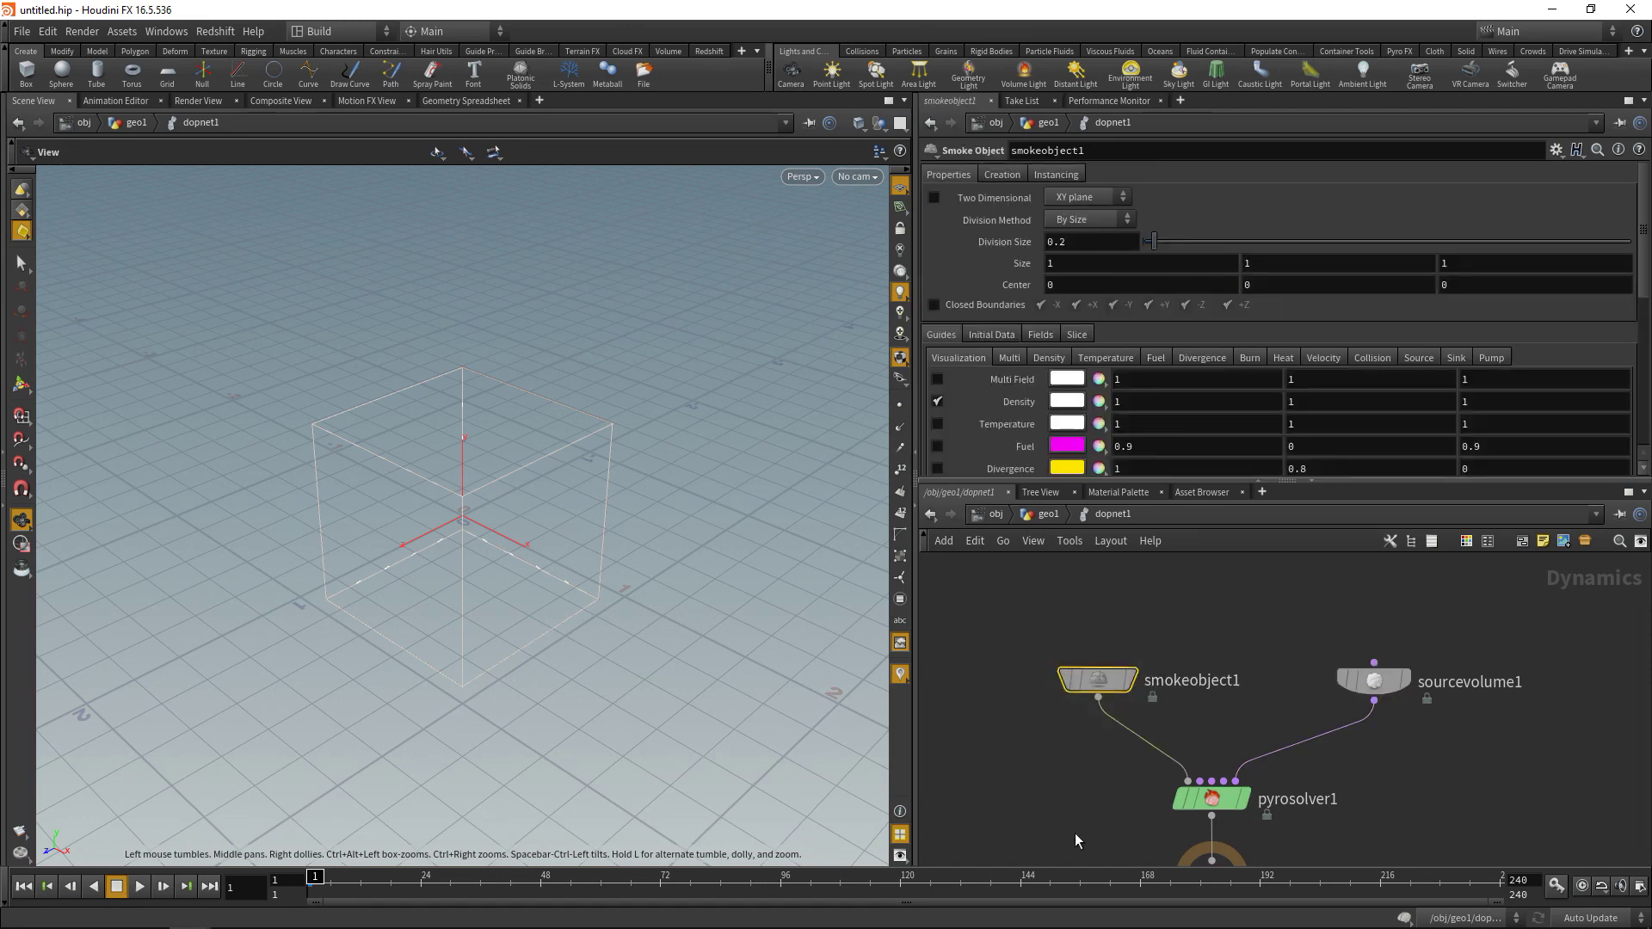
left_click(1085, 242)
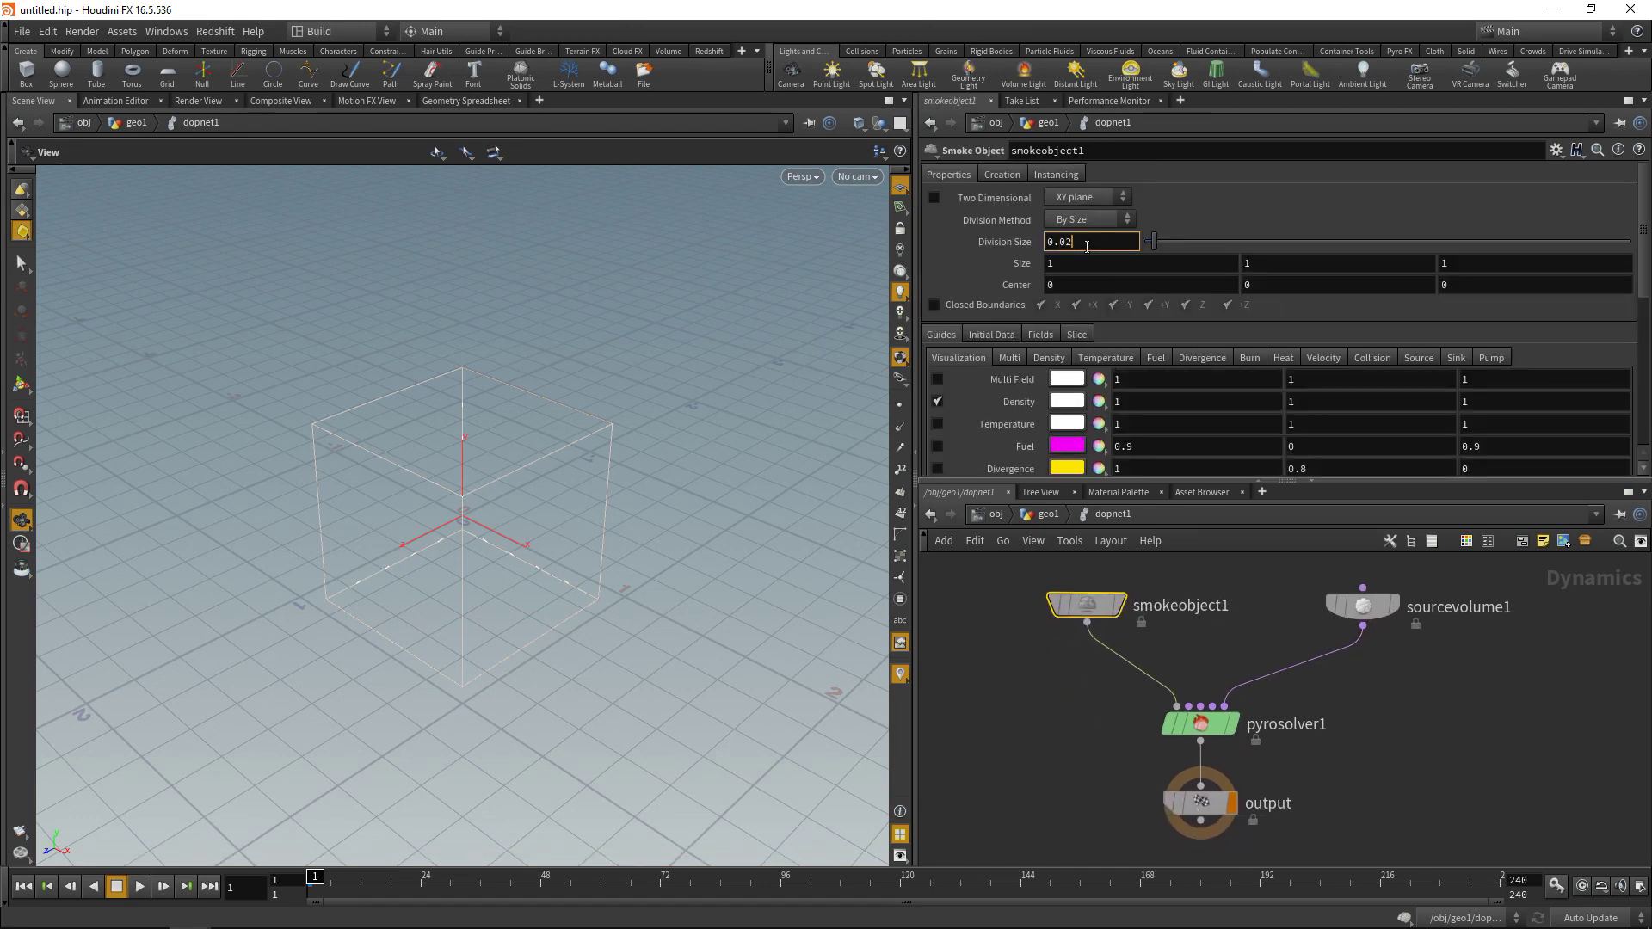
left_click(1381, 712)
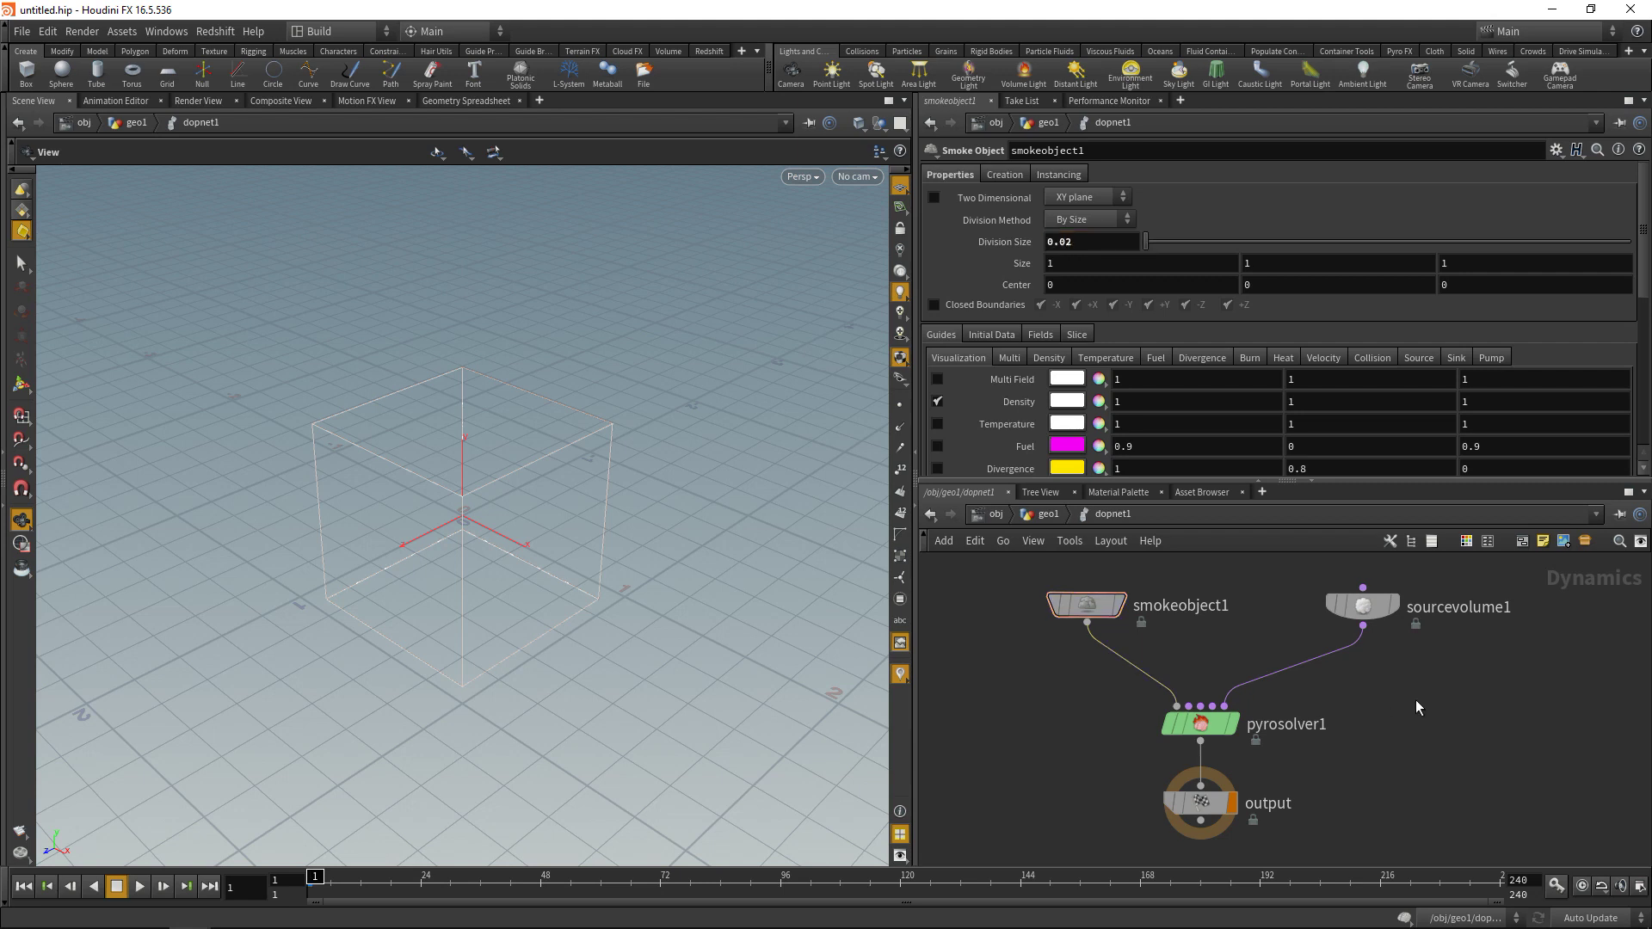
left_click(1363, 605)
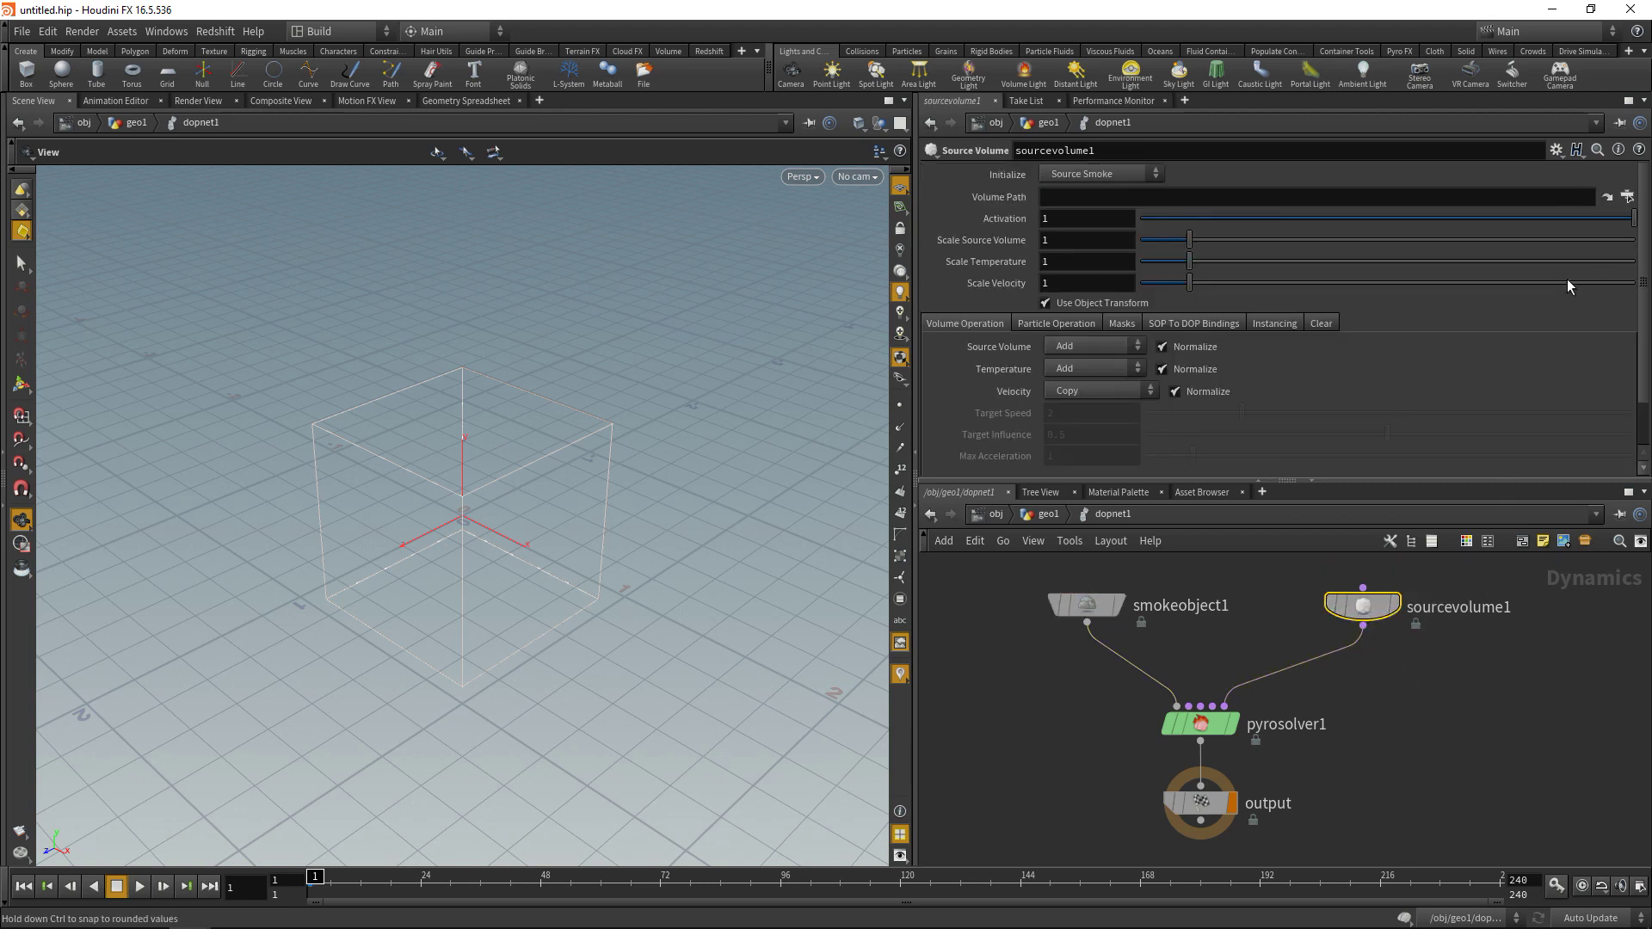
- Set sourcevolume1's Volume Path to /obj/geo1/OUT_vol and bind density to the temperature field
left_click(1627, 197)
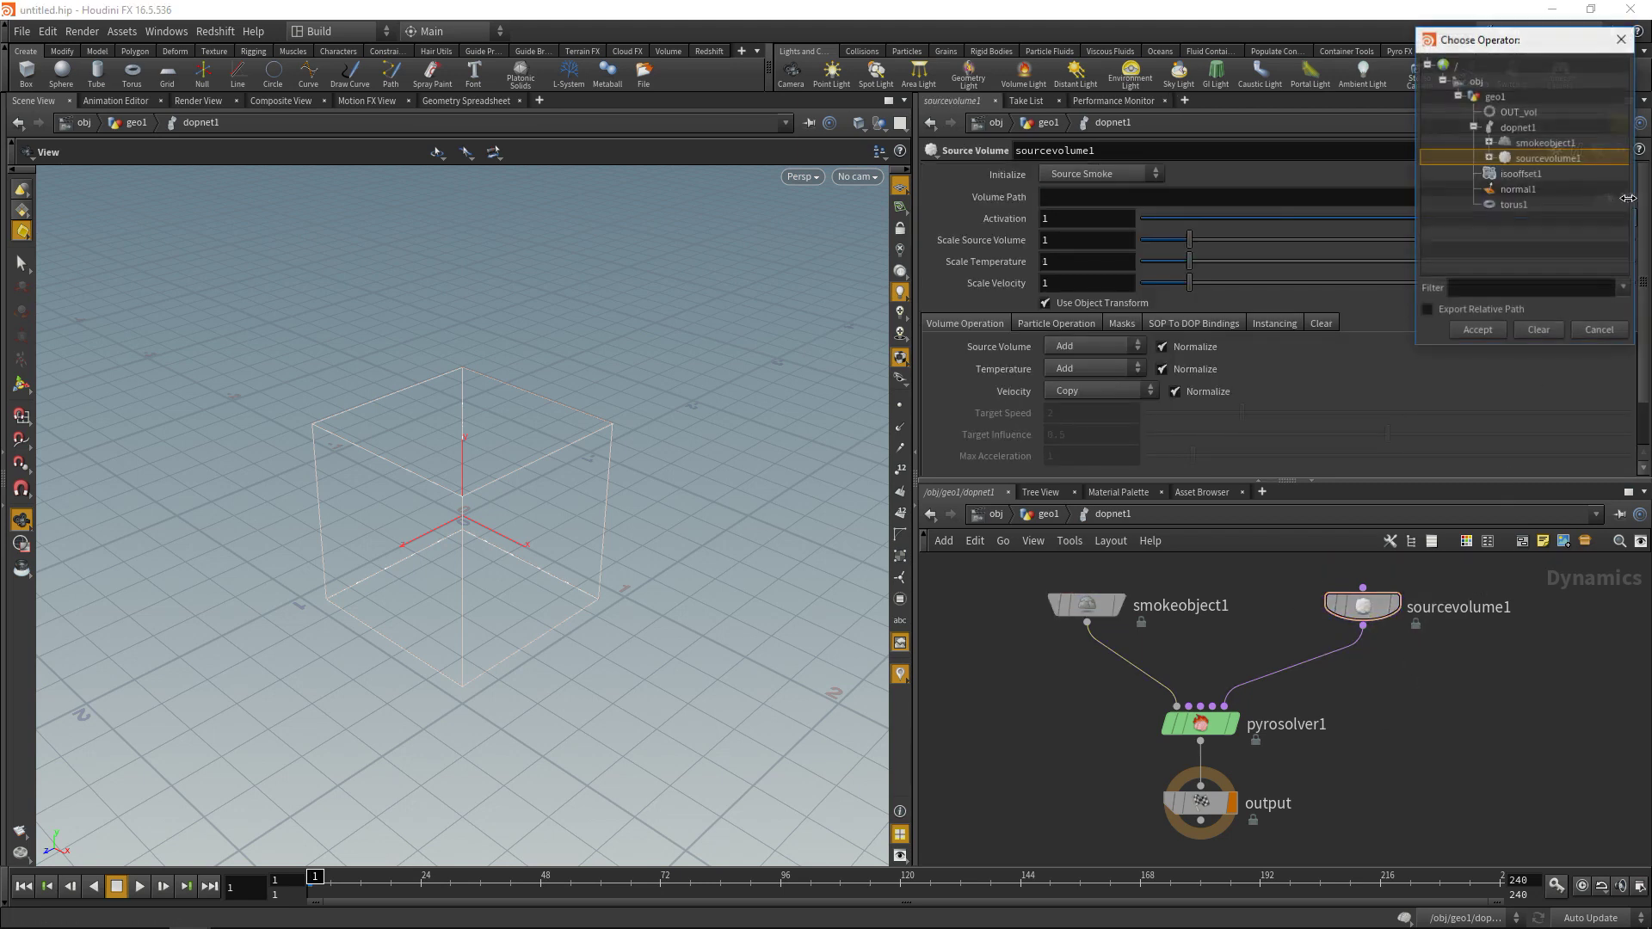
left_click(1512, 114)
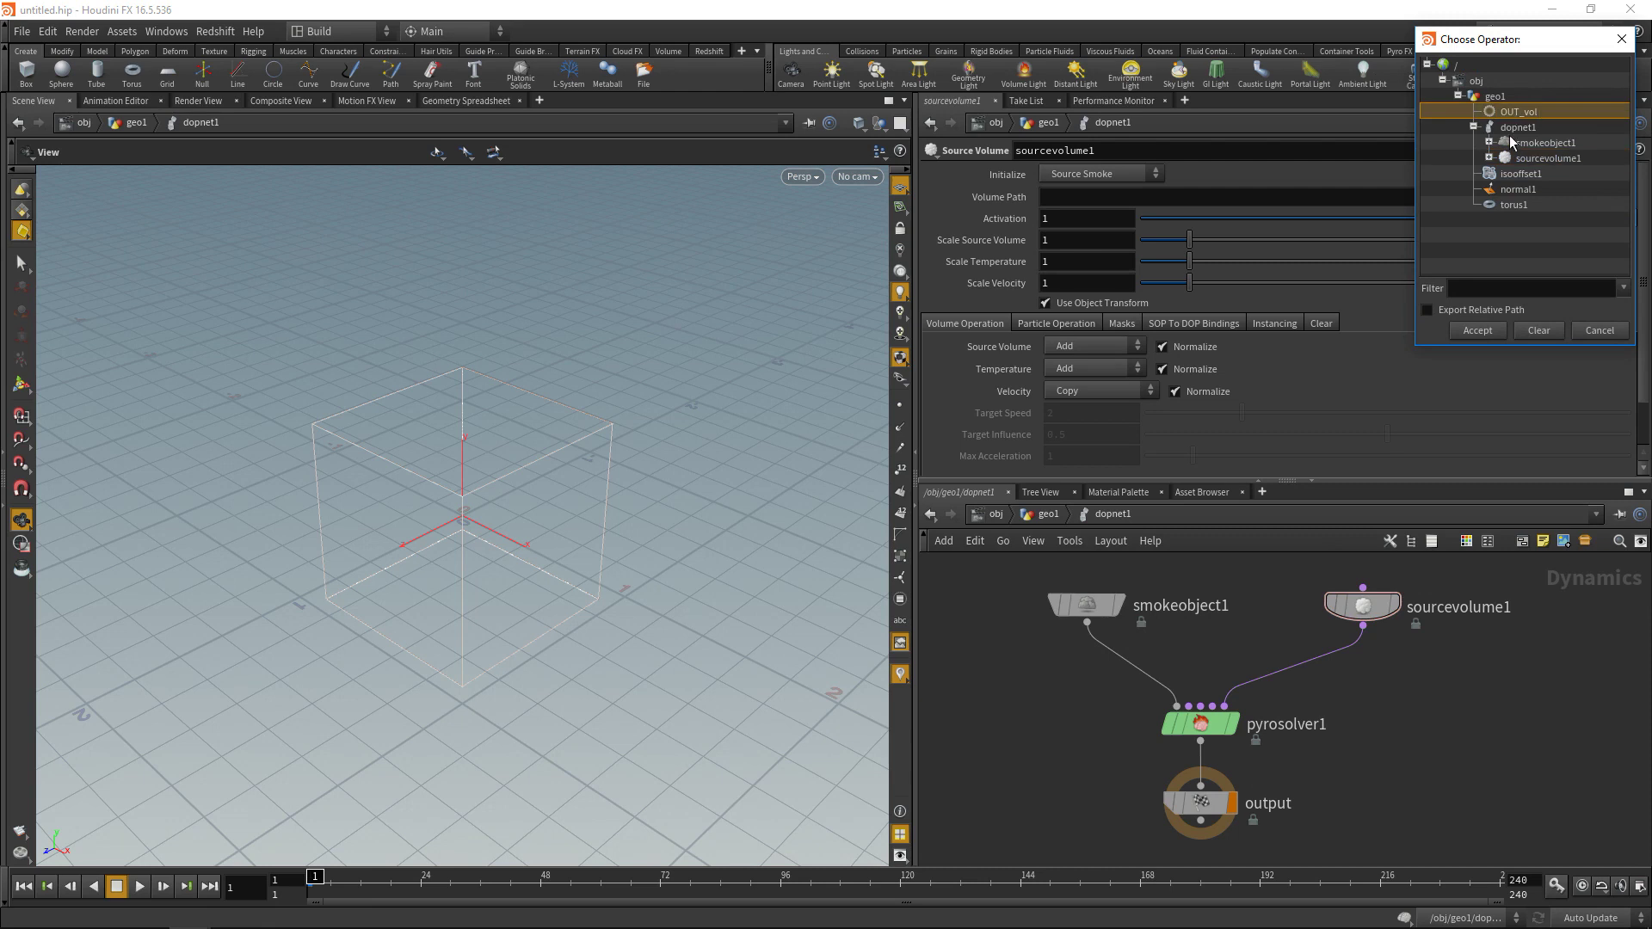
left_click(1491, 330)
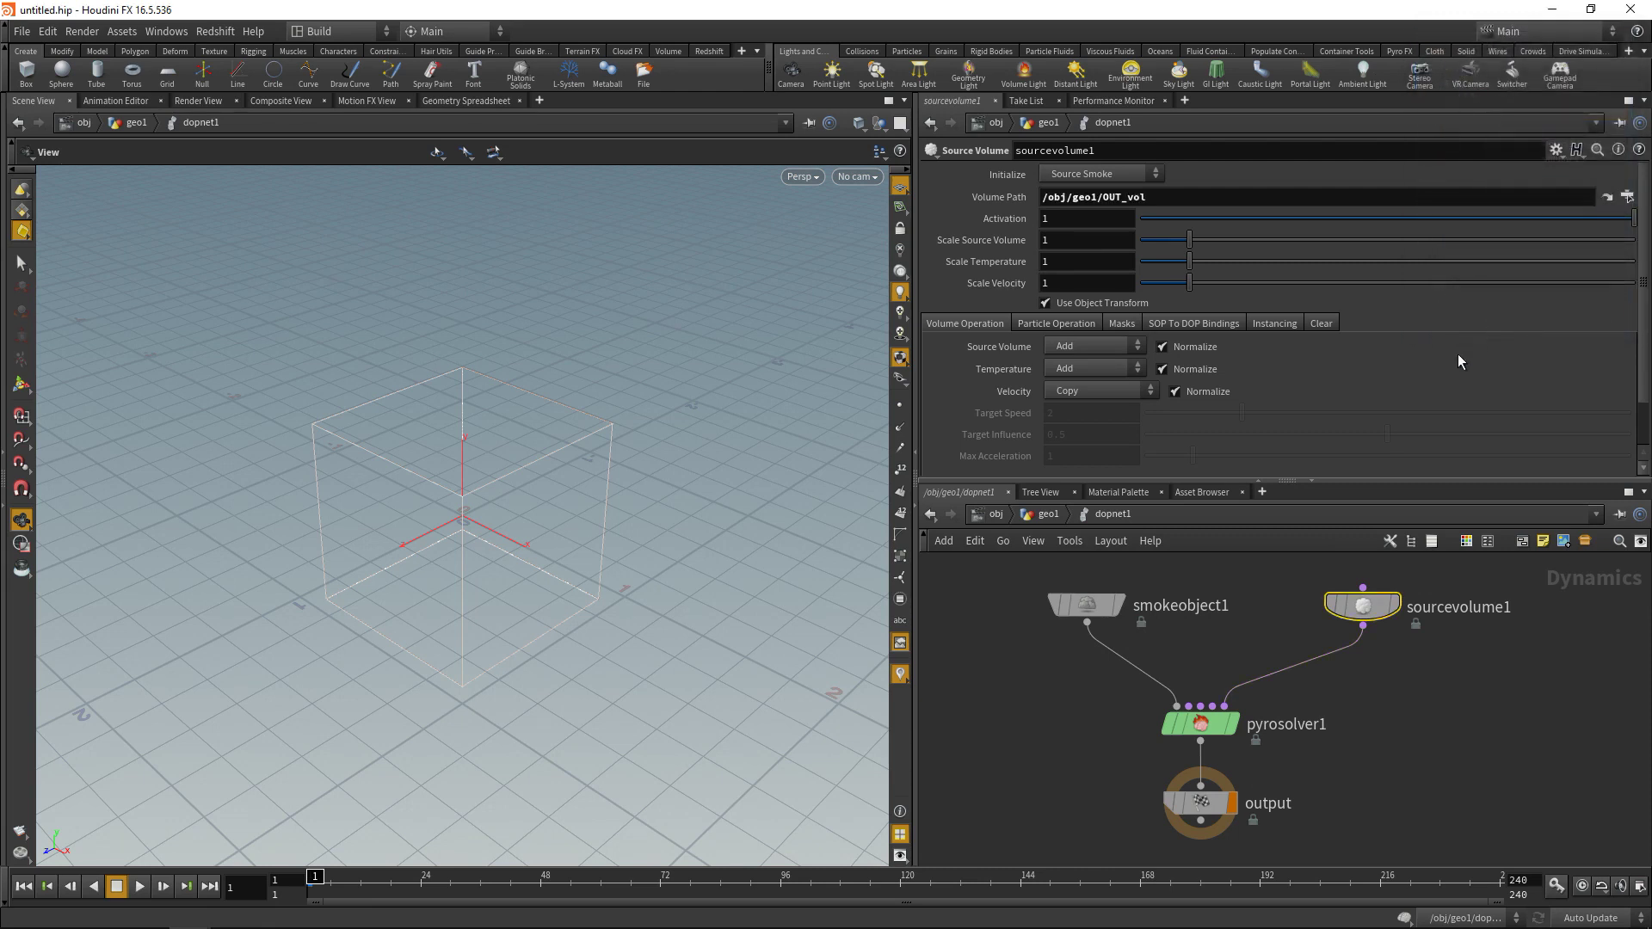
left_click(1194, 323)
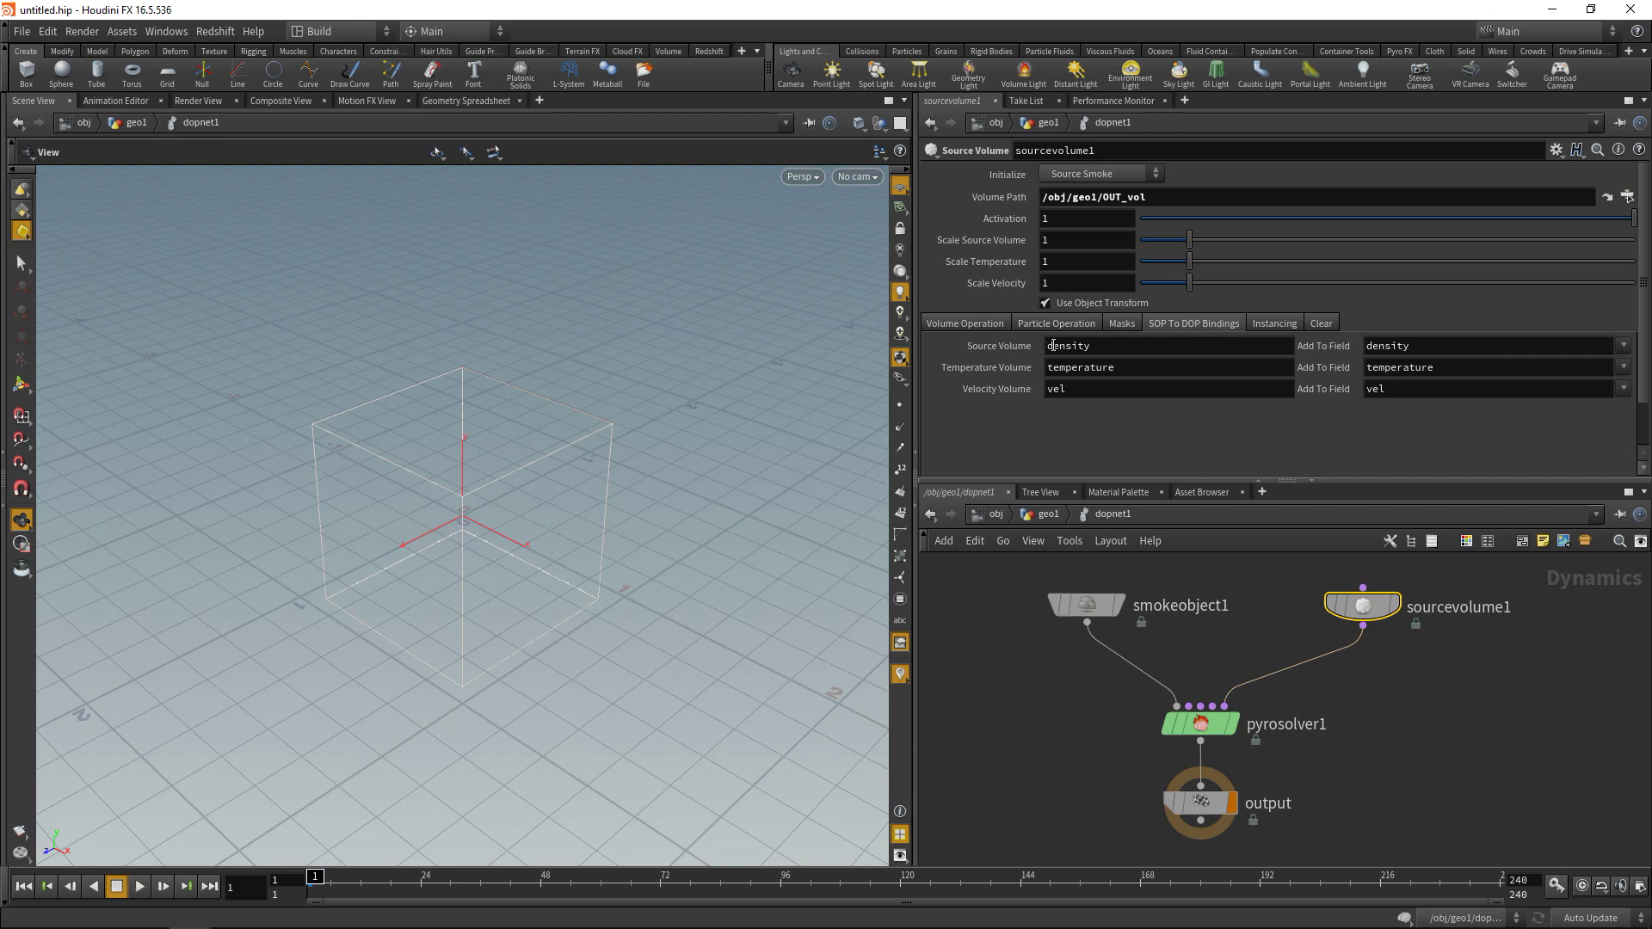
double_click(1141, 368)
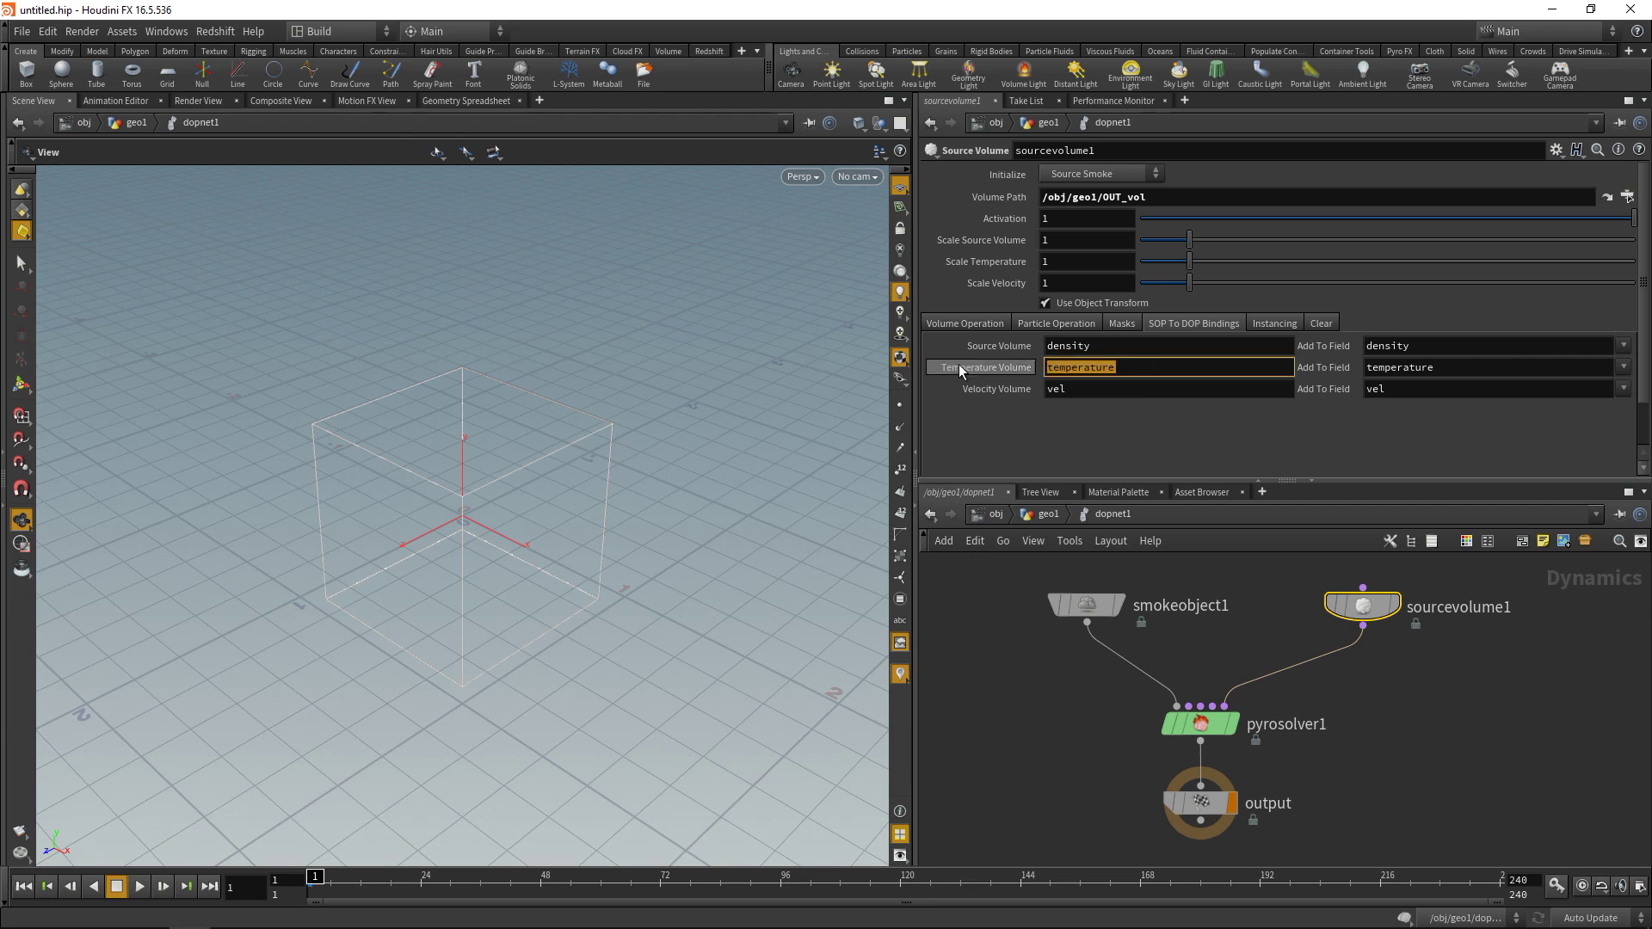
type("density")
left_click(1101, 389)
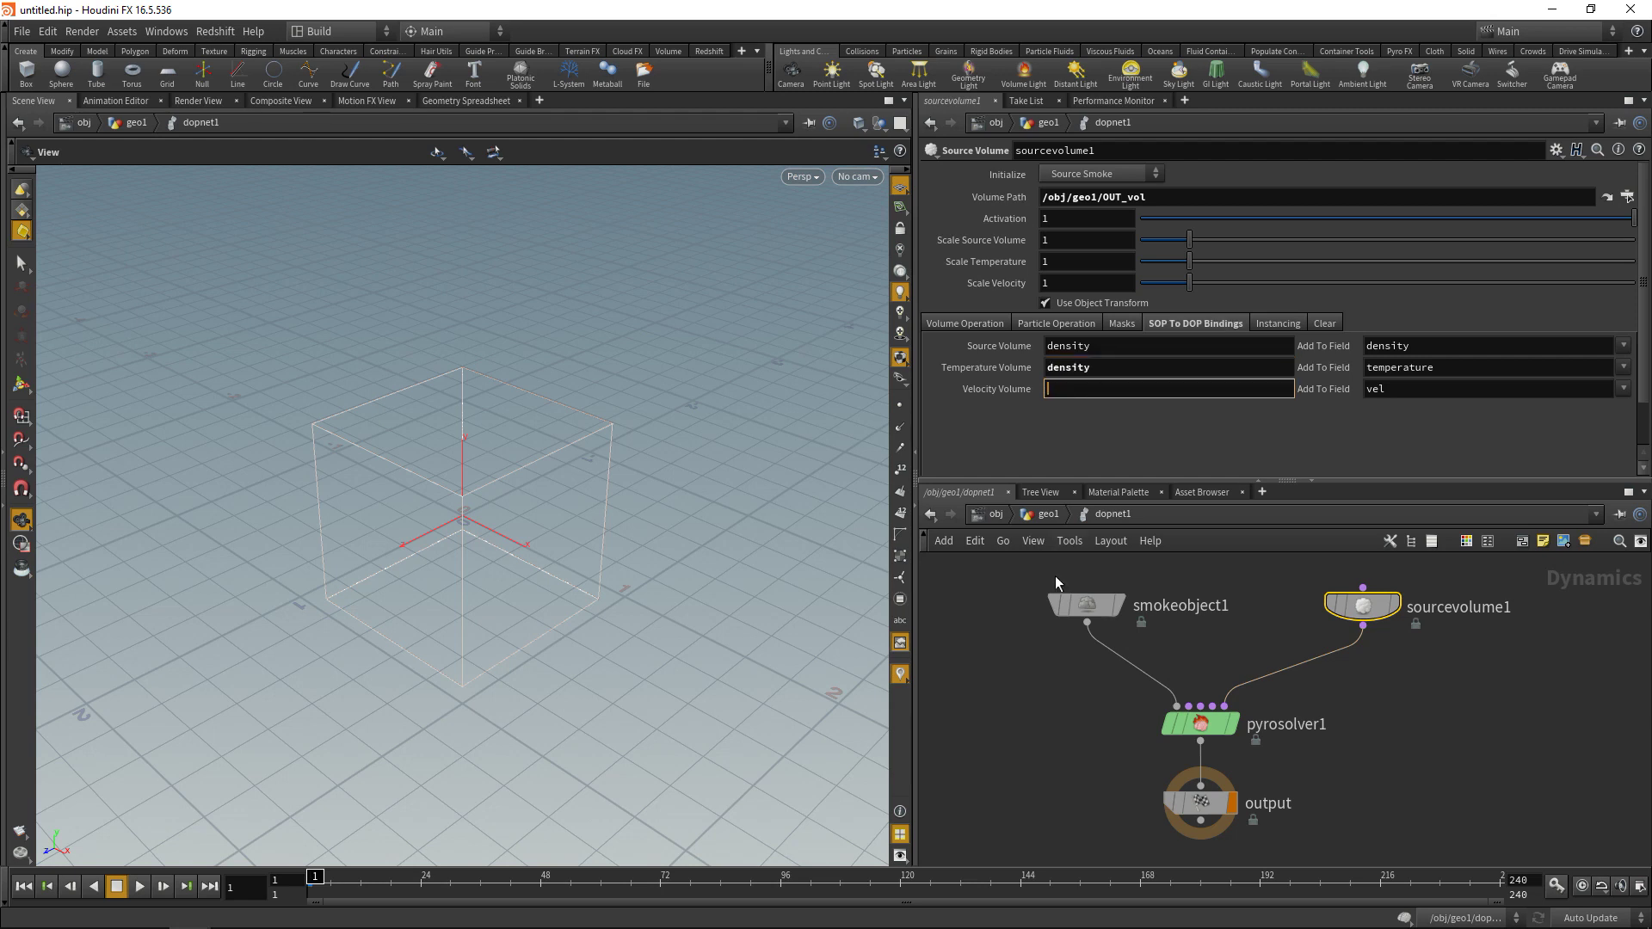
key("Return")
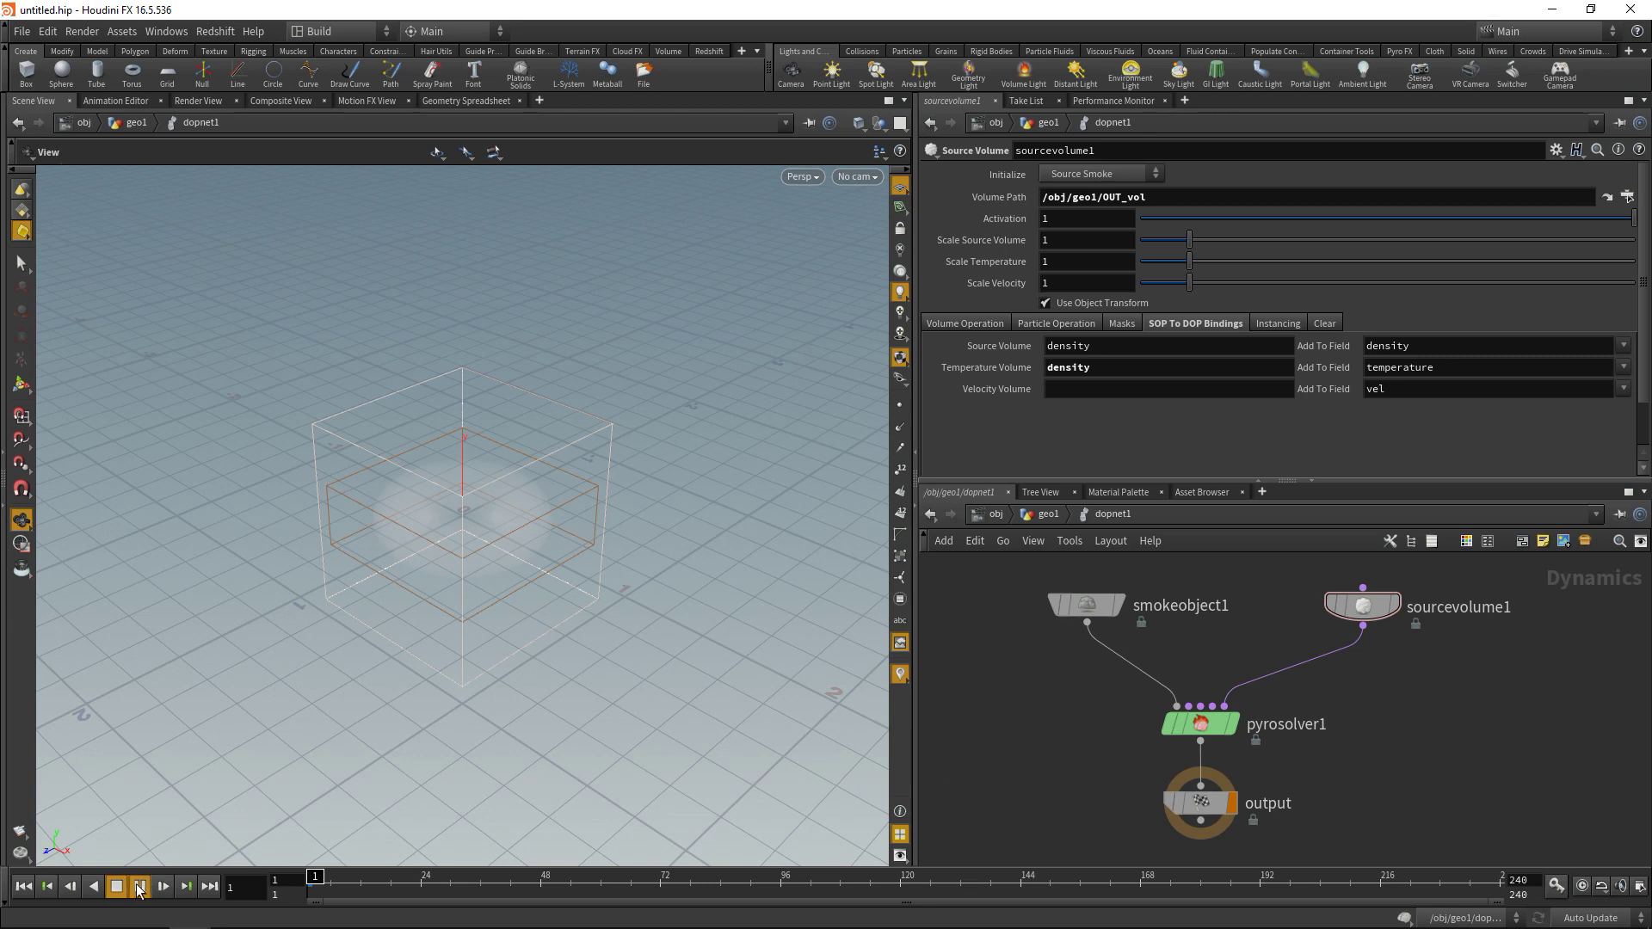
- Clear the vel field binding and replay the smoke simulation to frame 27
left_click(140, 887)
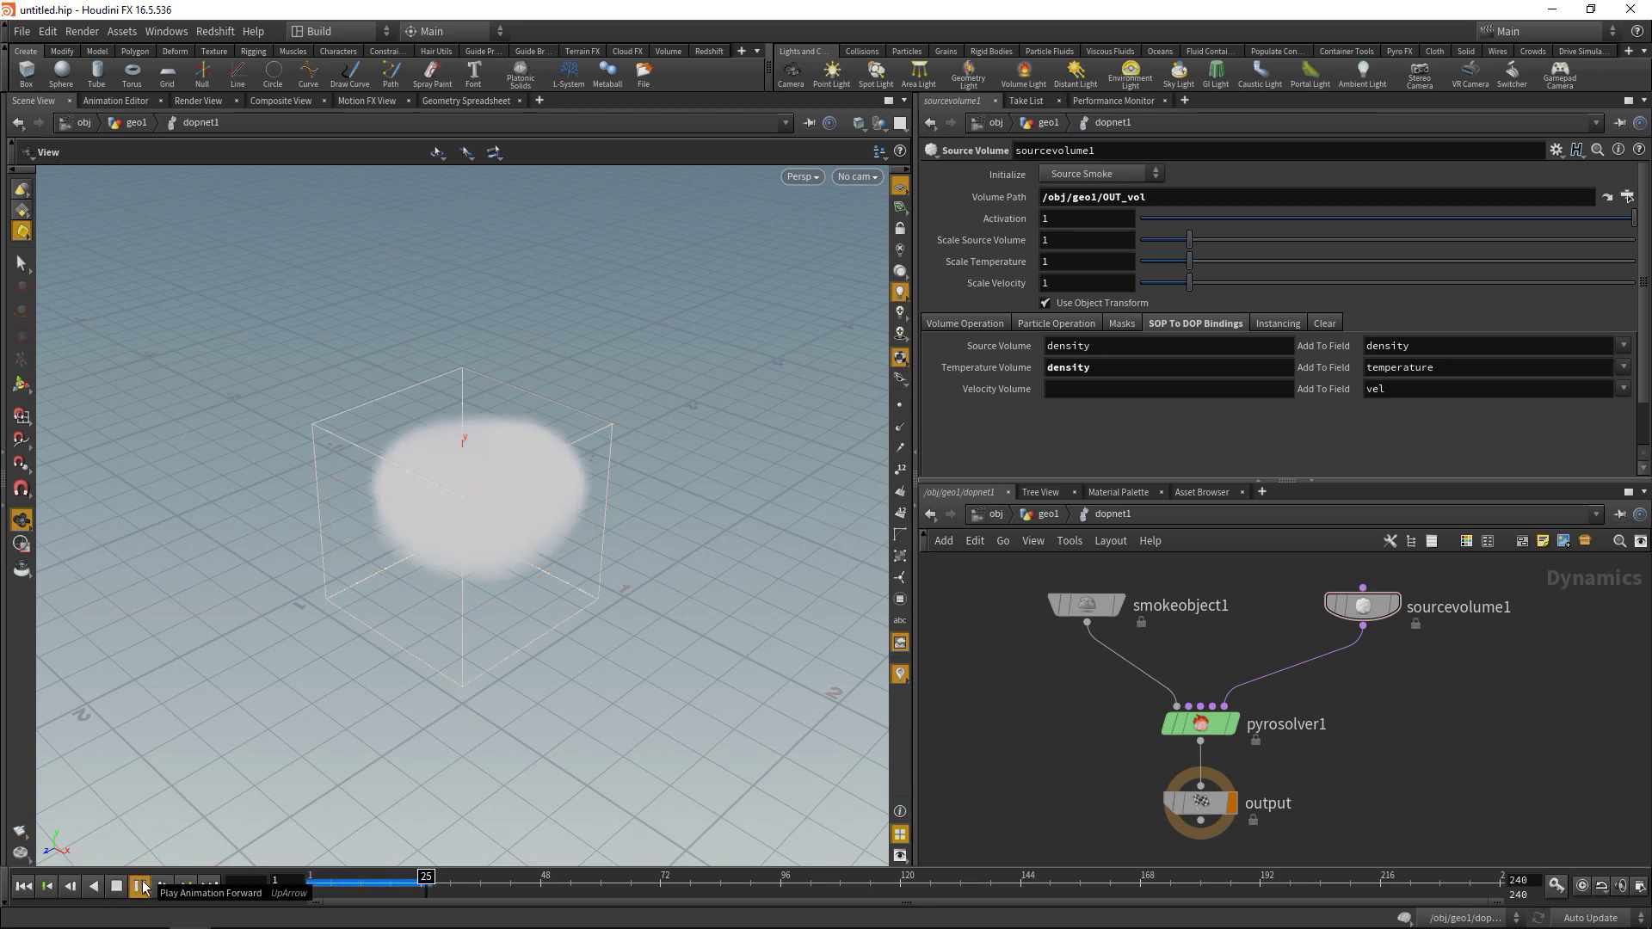
left_click(117, 887)
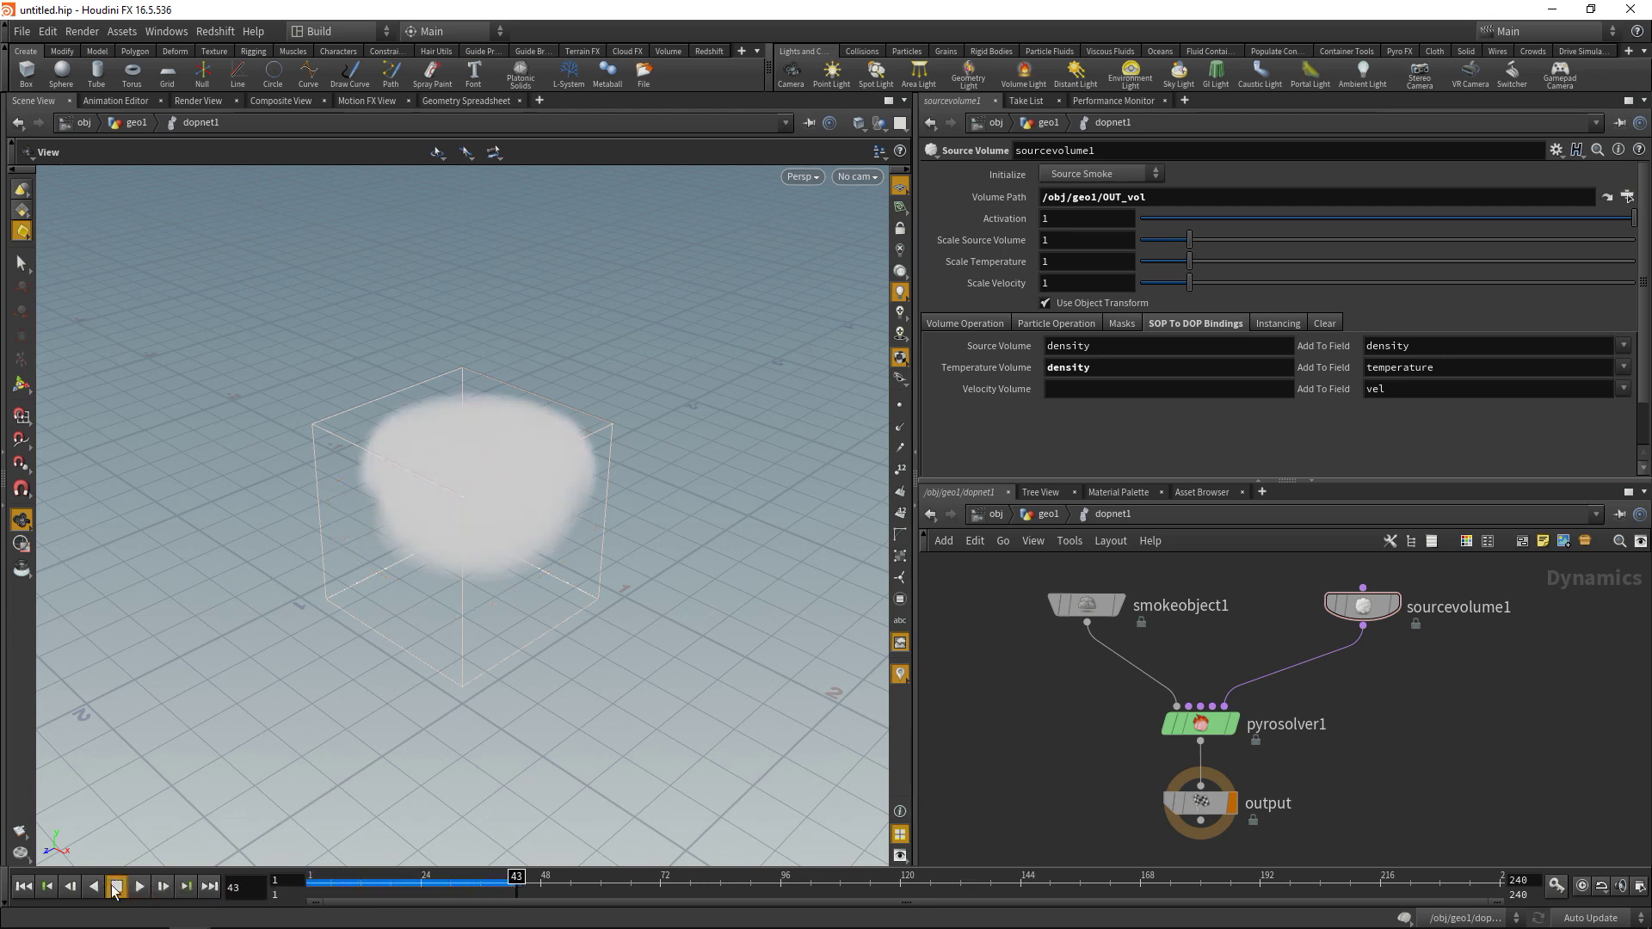
left_click(28, 887)
double_click(1438, 391)
key("BackSpace")
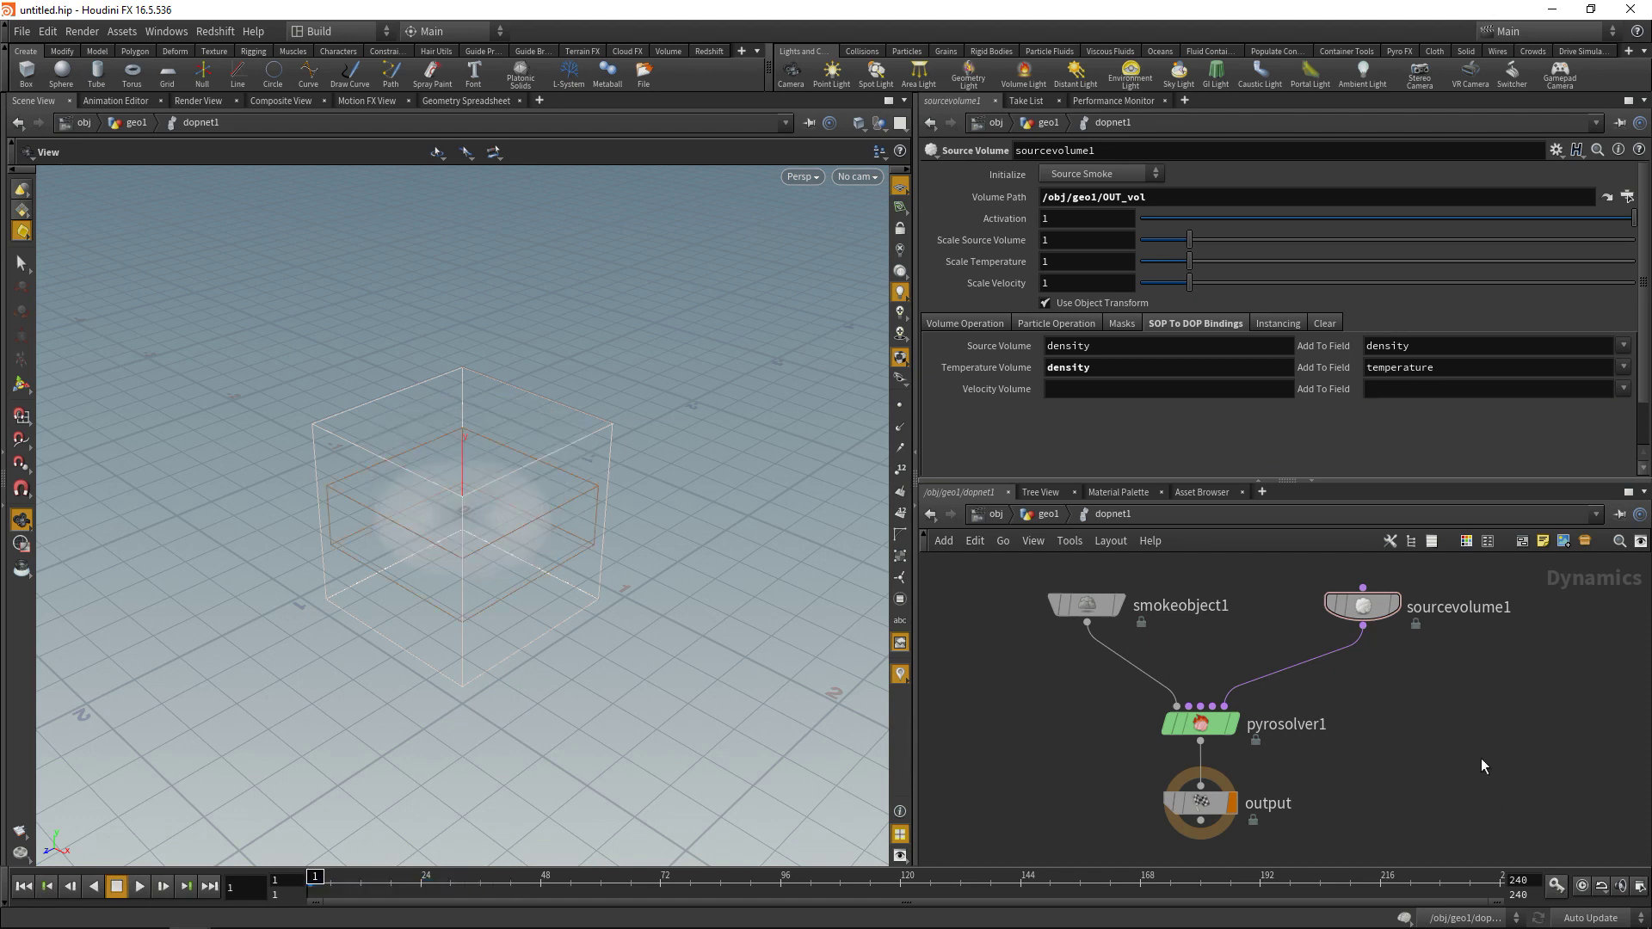
left_click(139, 887)
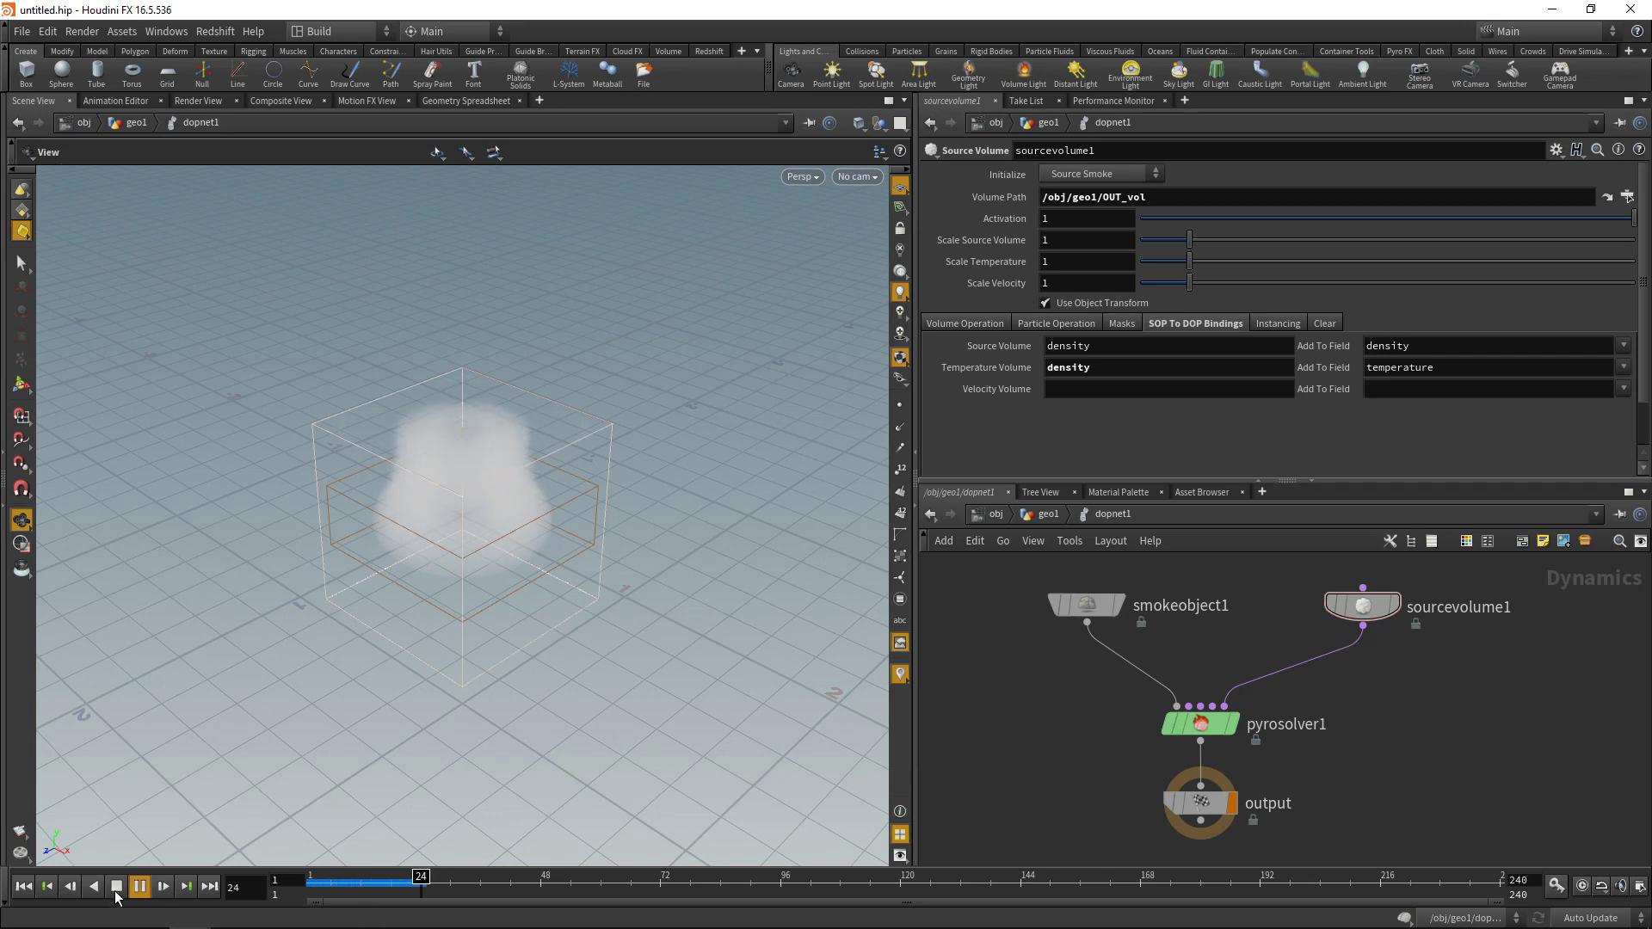
left_click(116, 886)
left_click_drag(460, 490, 491, 473)
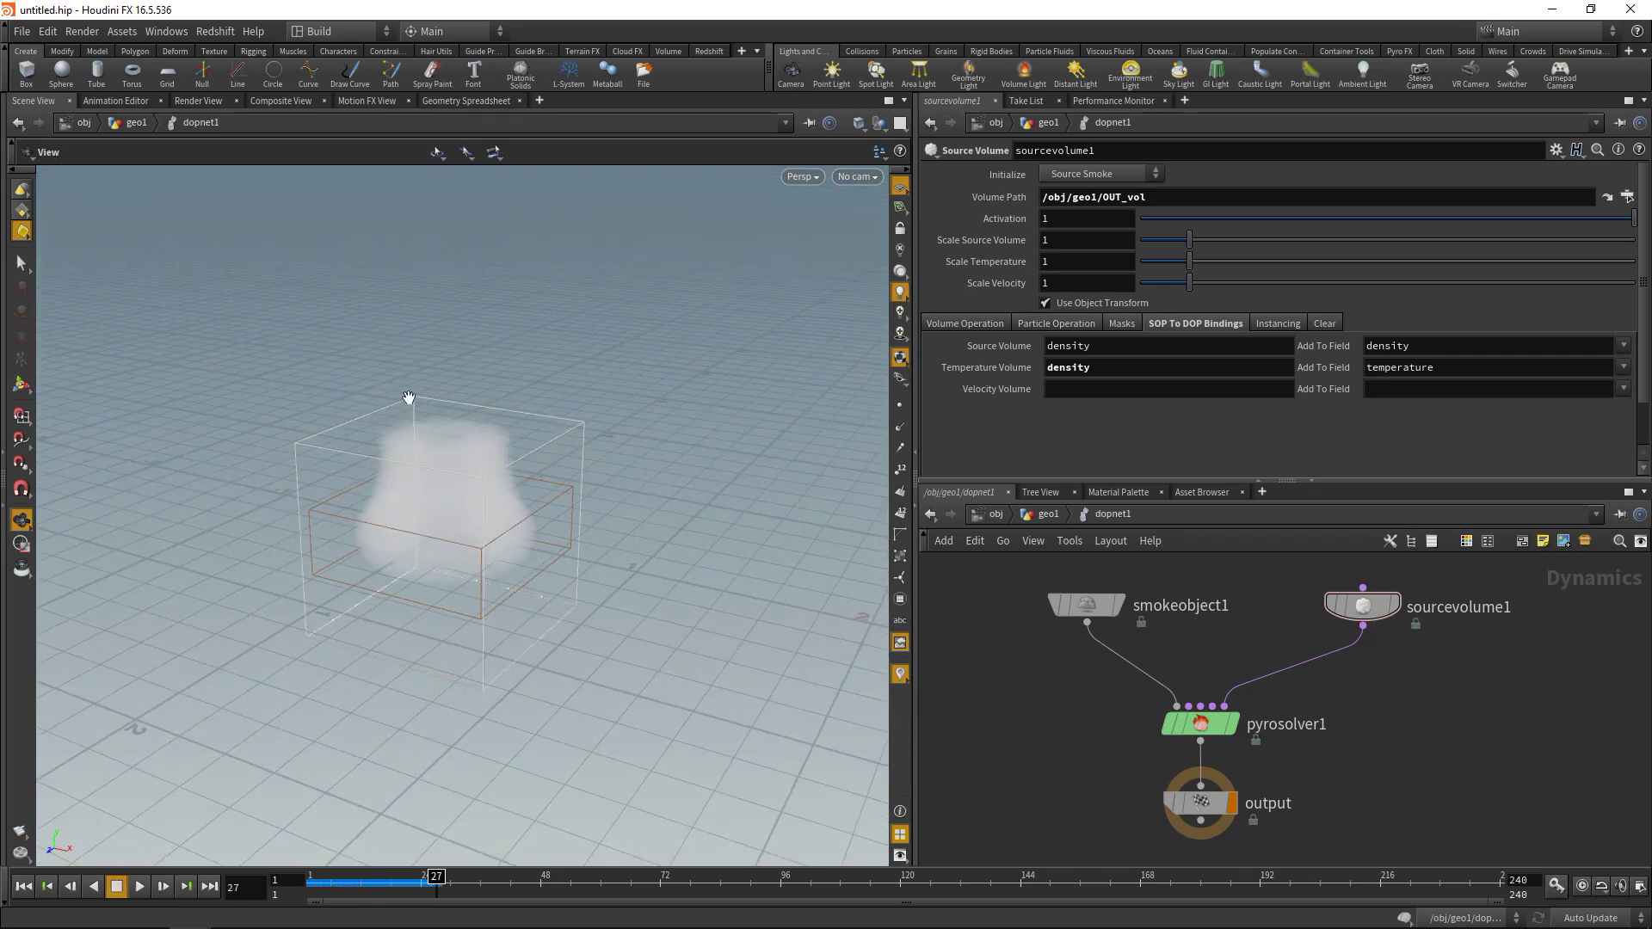
- Add a Gas Resize Fluid Dynamic node wired into pyrosolver1's second input
left_click(67, 889)
key("Tab")
type("res")
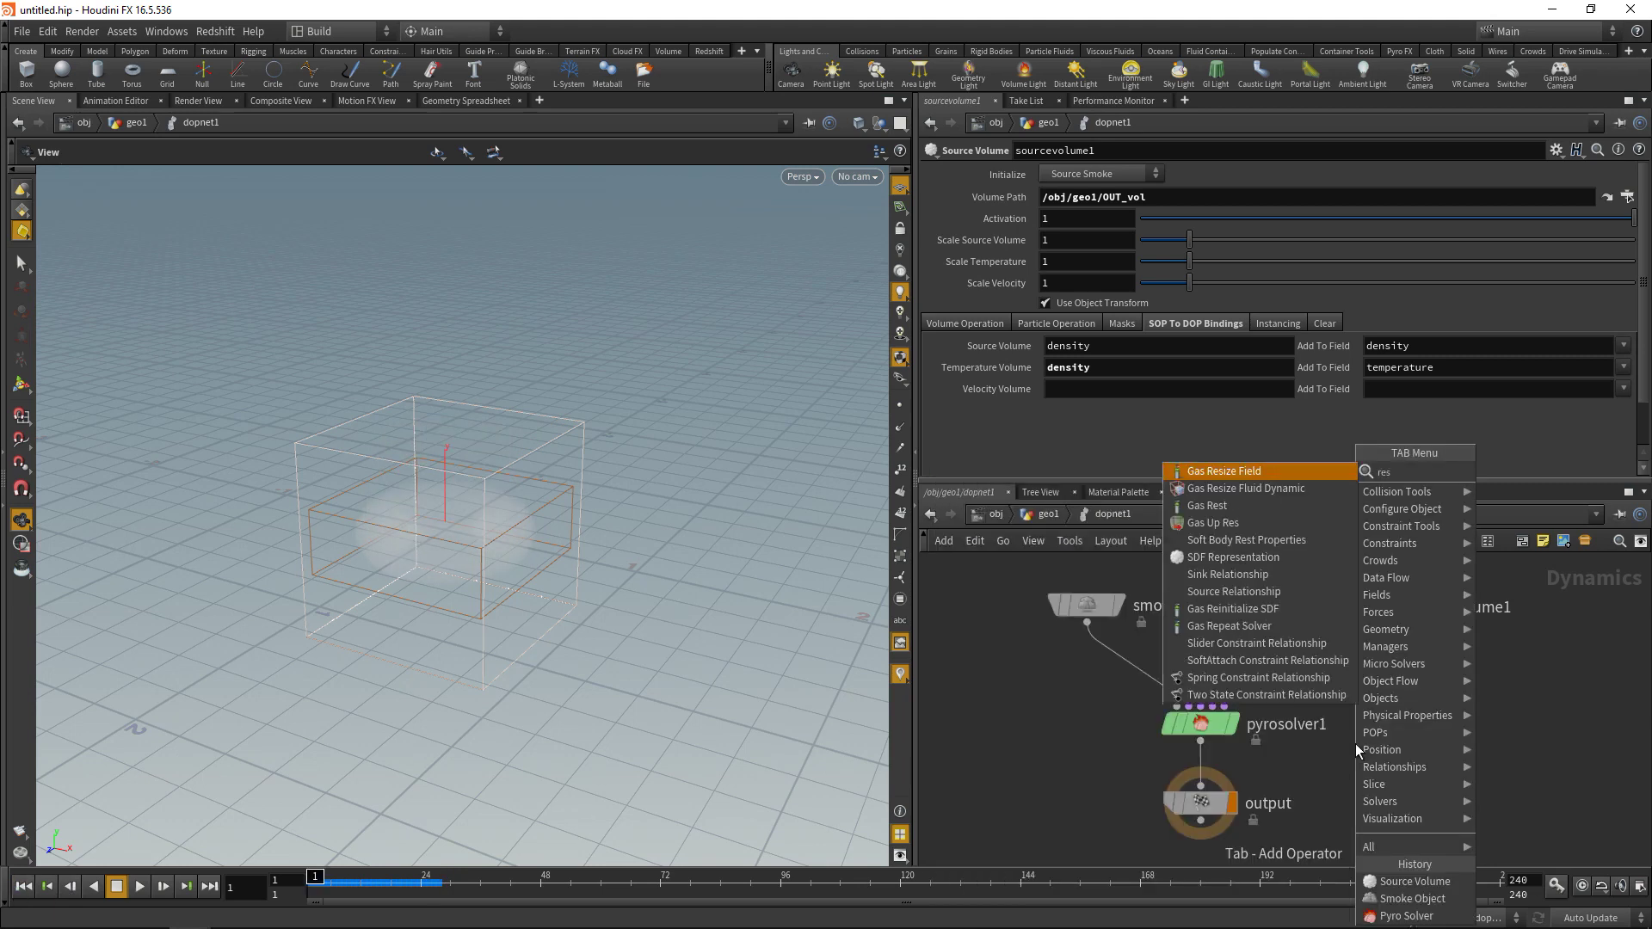
key("Down")
key("Return")
left_click(1359, 745)
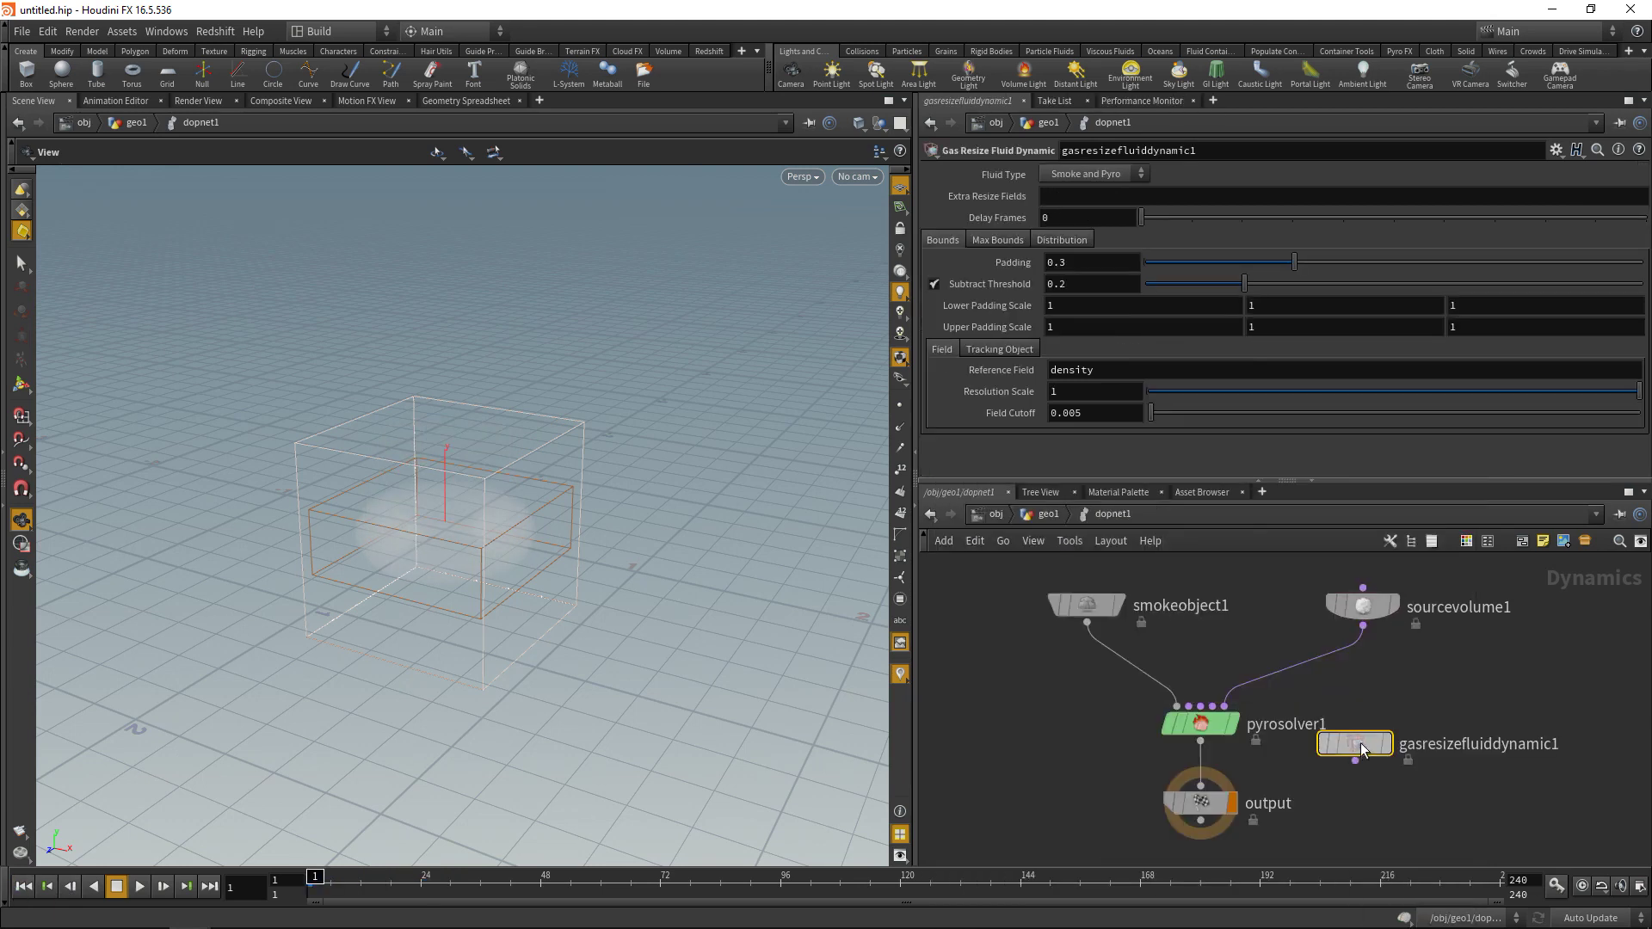
left_click_drag(1359, 745, 1220, 581)
left_click(1217, 594)
left_click(1188, 713)
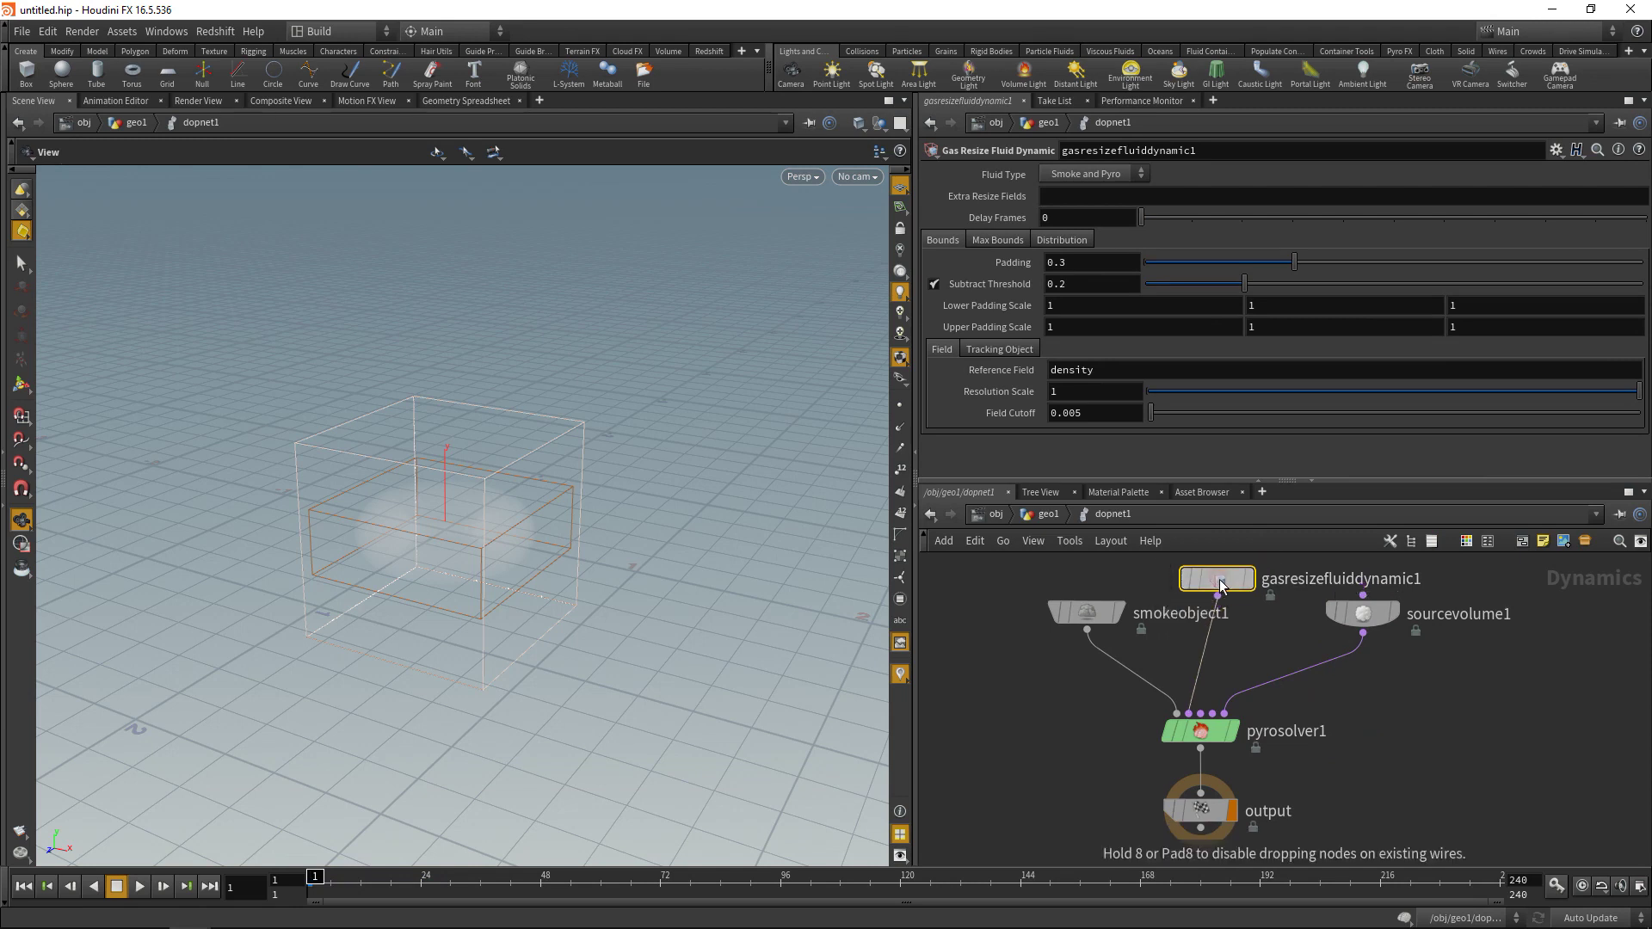
- Turn off Clamp To Maximum on the Max Bounds and play the simulation to frame 27
left_click(1000, 240)
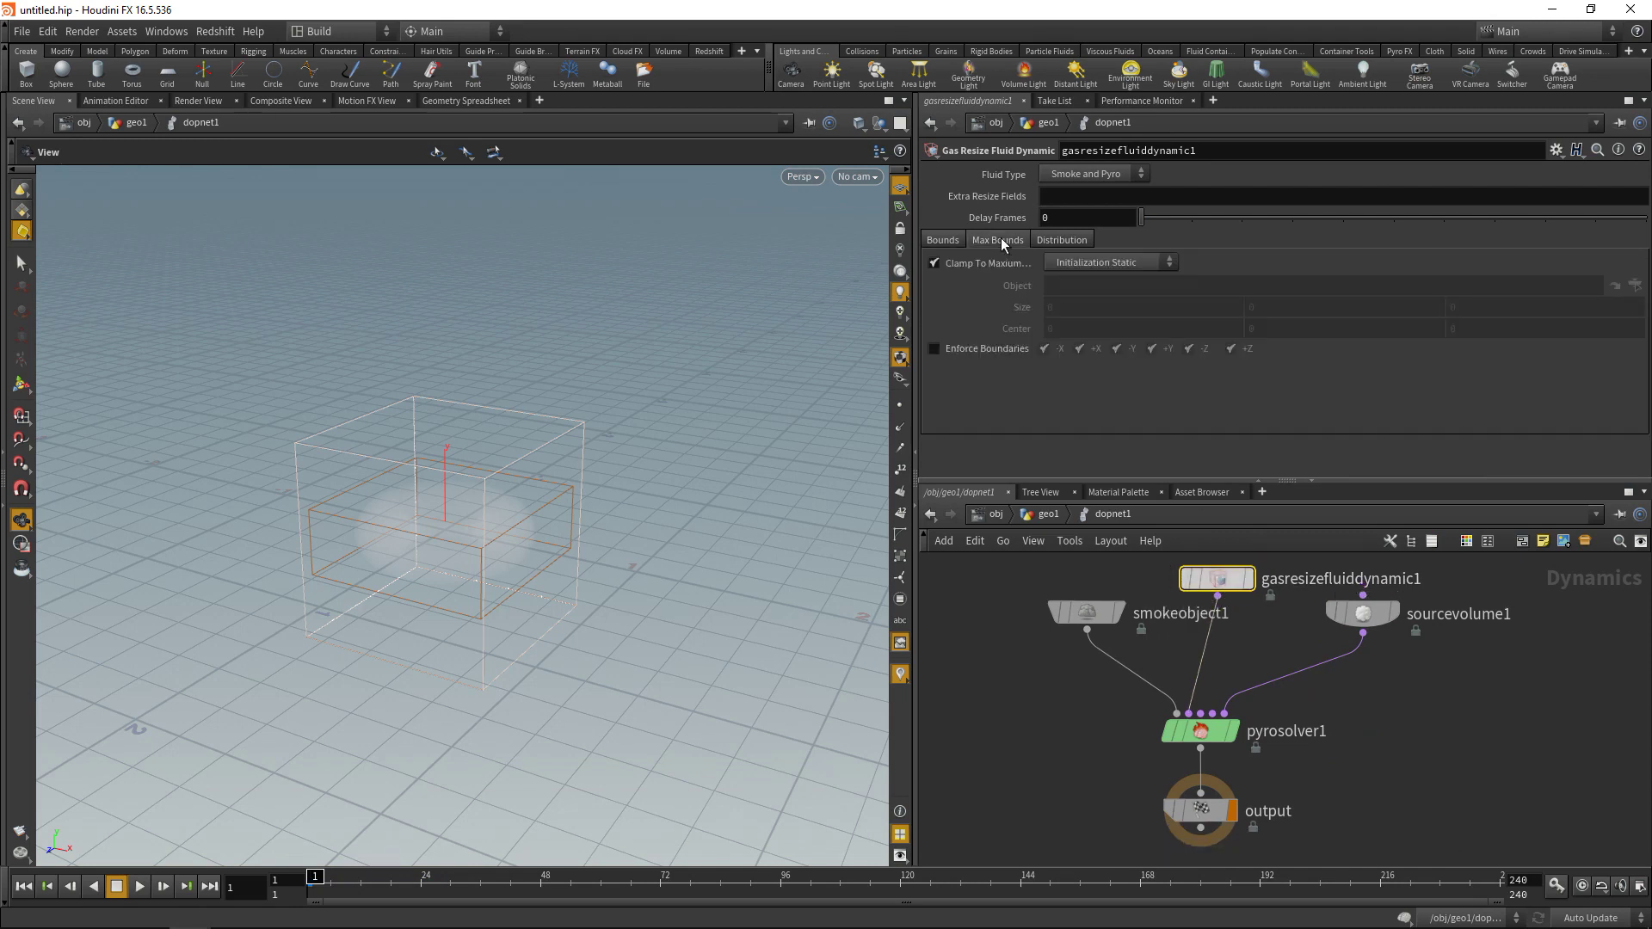
left_click(935, 263)
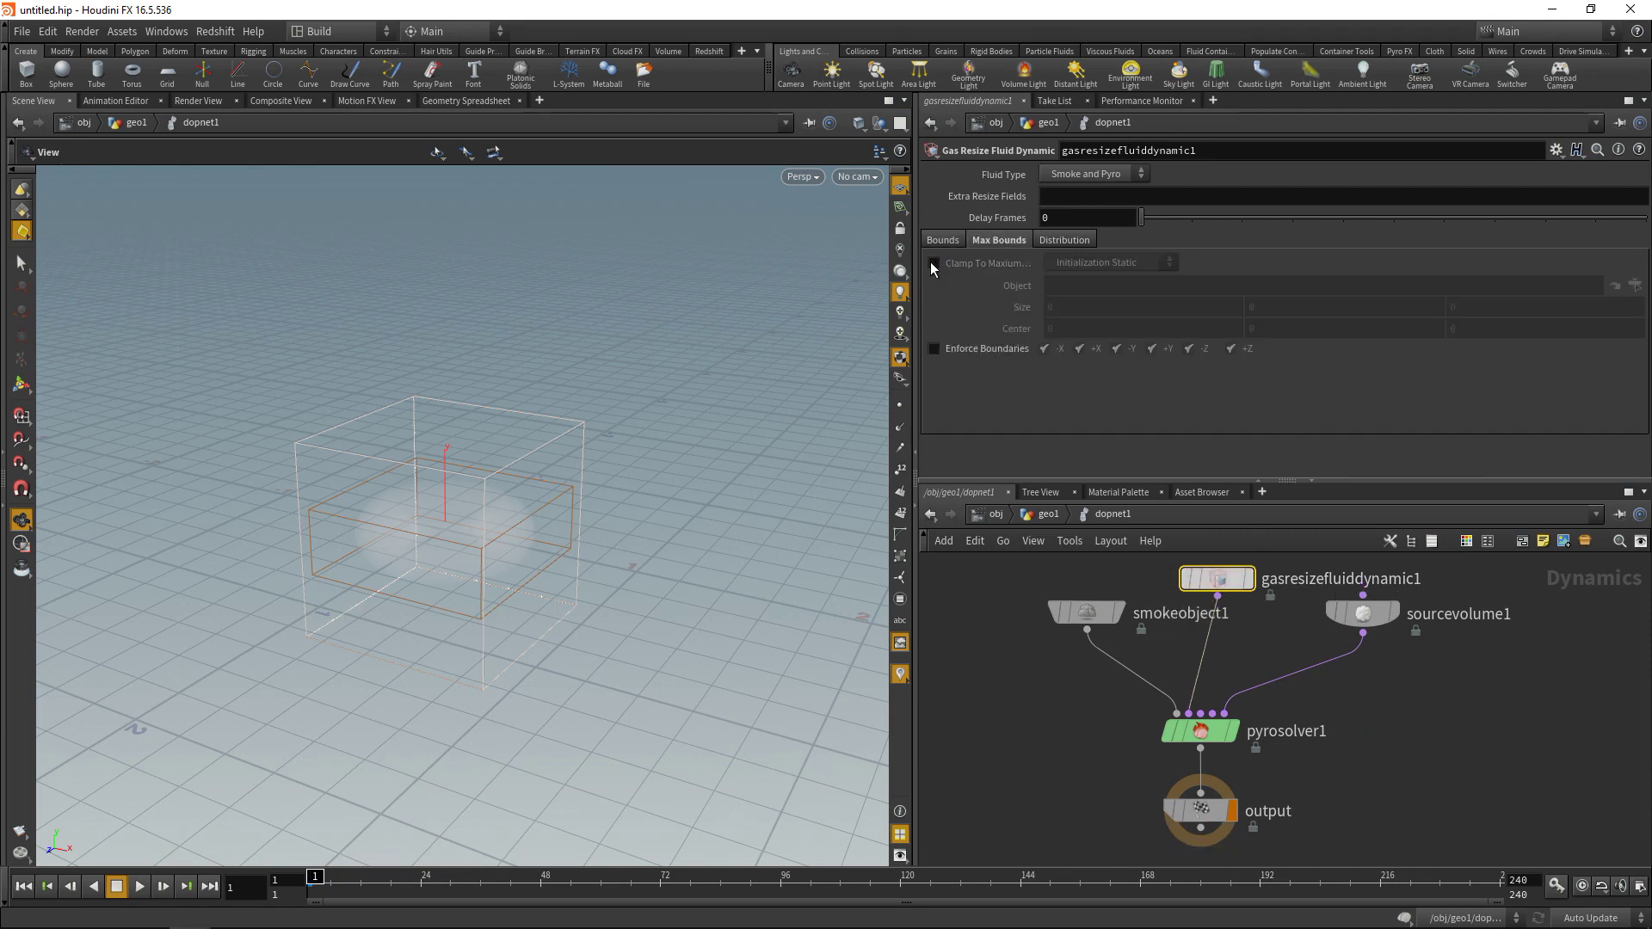
left_click(141, 887)
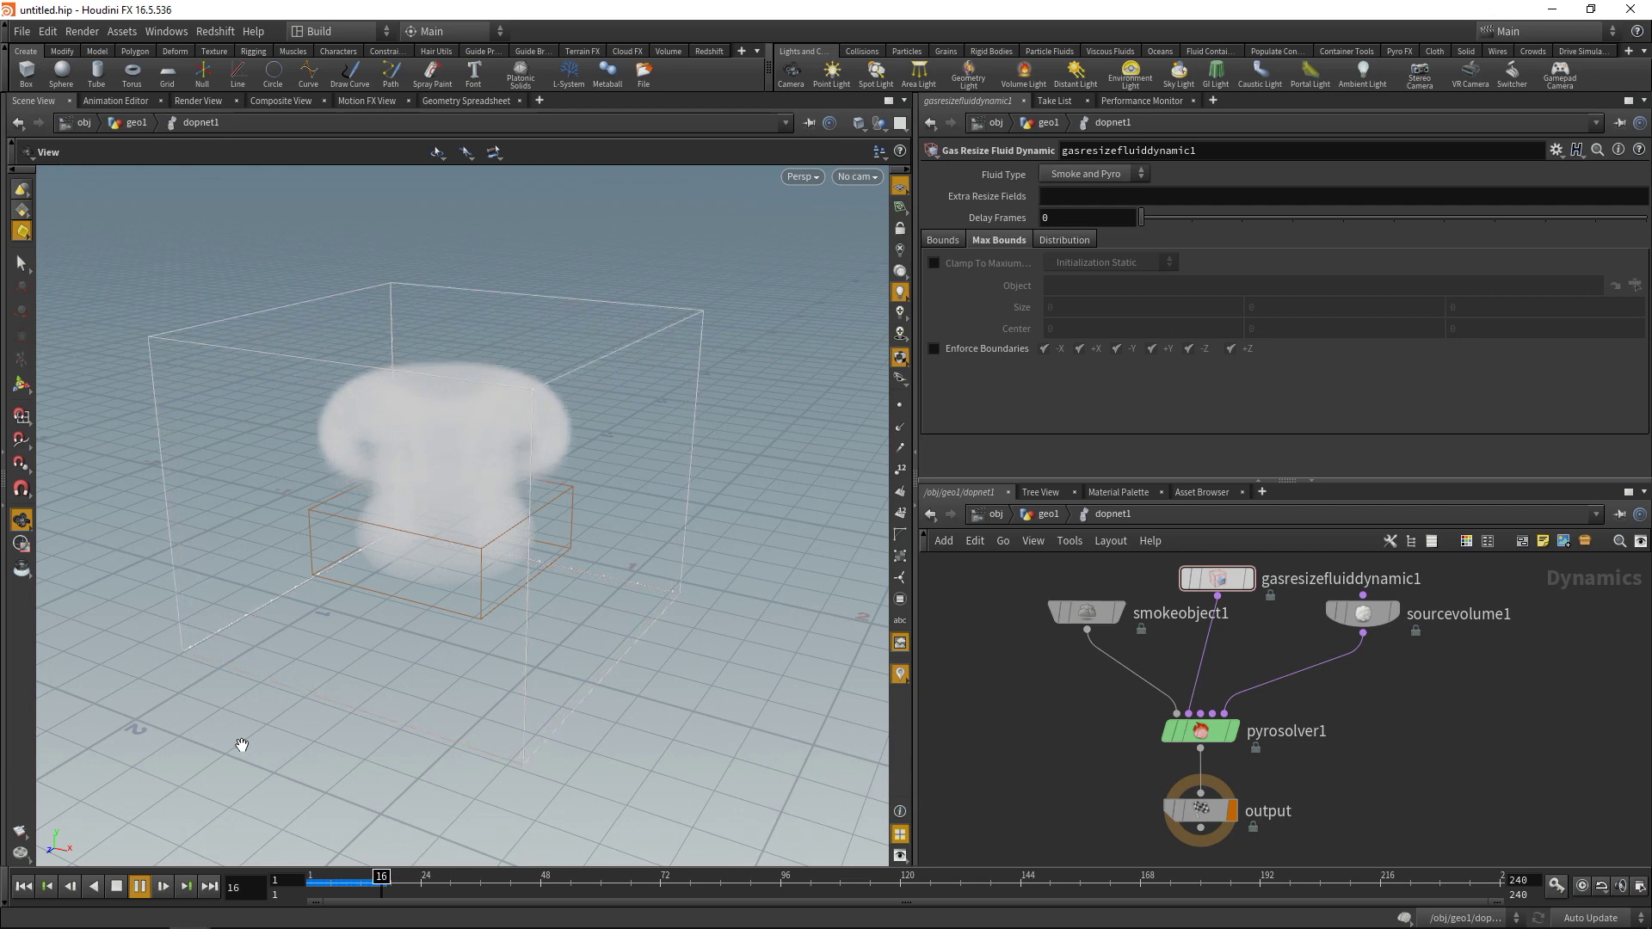
left_click(116, 887)
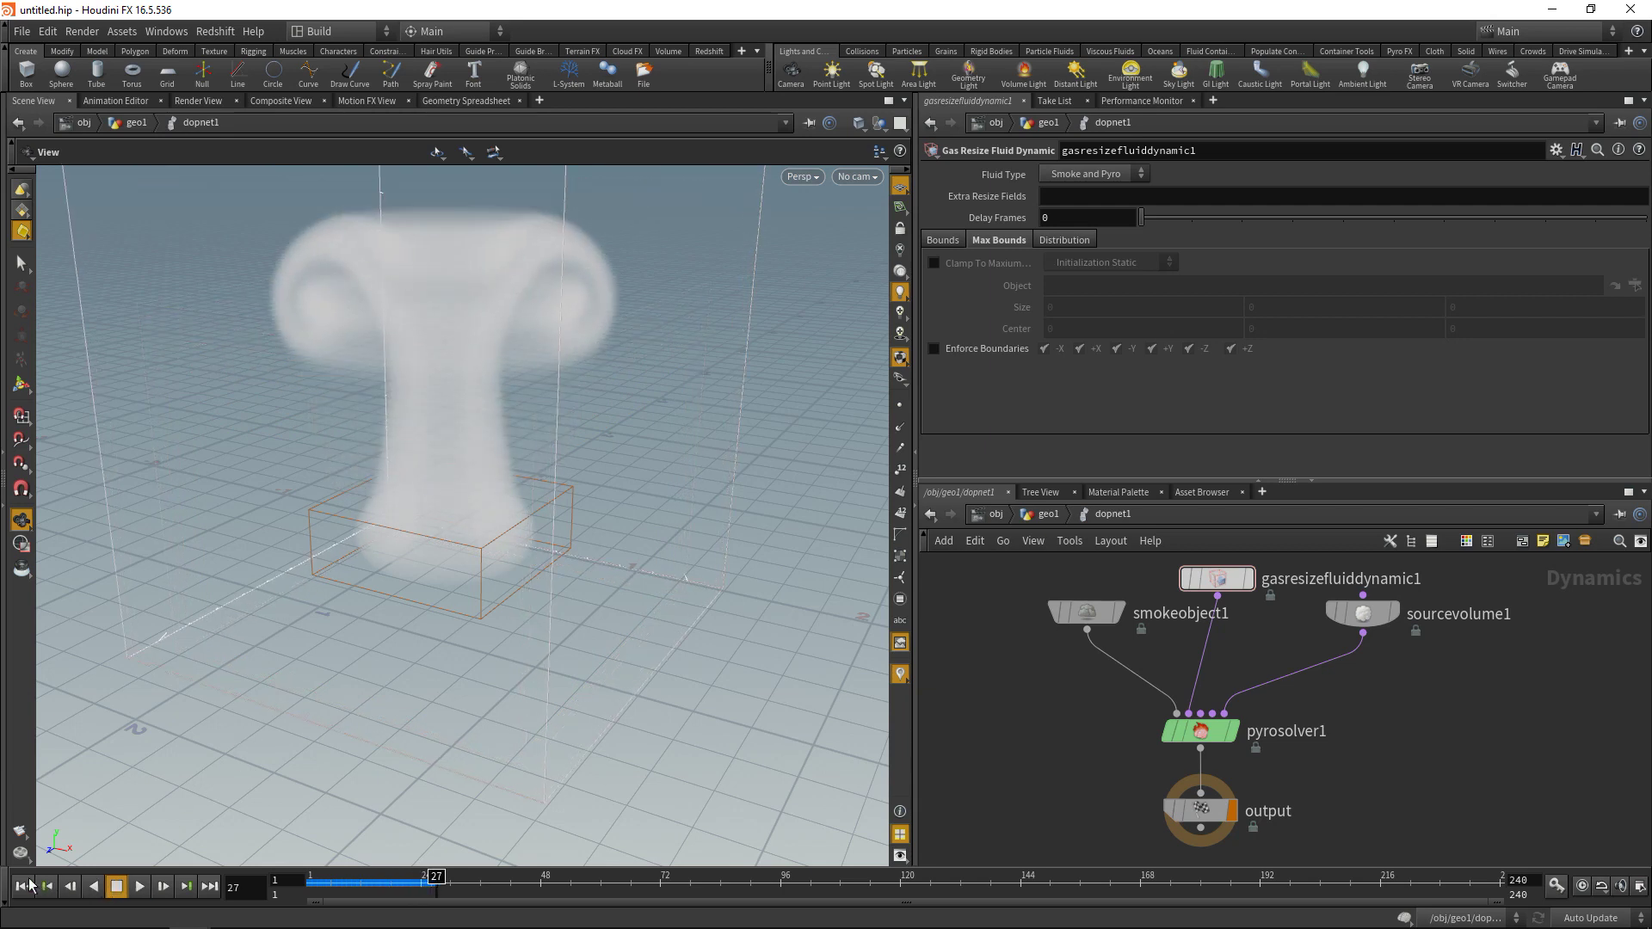
- Change smokeobject1's Division Size to 0.04 and play the coarser plume to frame 46
key("ctrl+Up")
left_click_drag(1086, 564, 1087, 565)
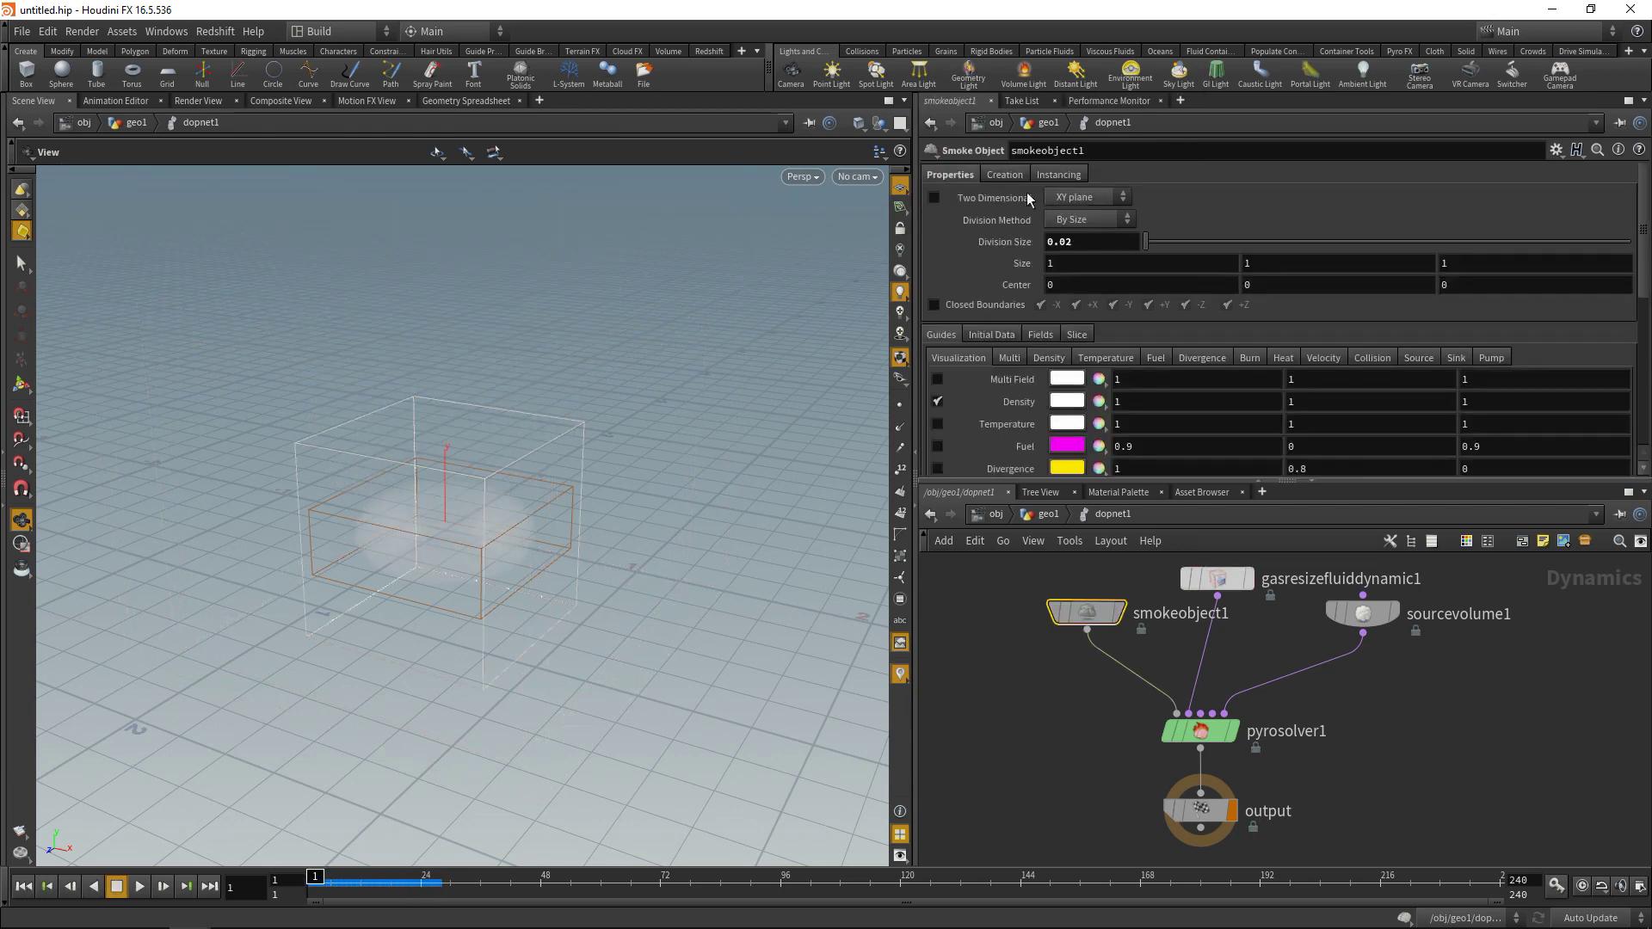
left_click(1081, 242)
key("Return")
scroll(350, 583, "down", 3)
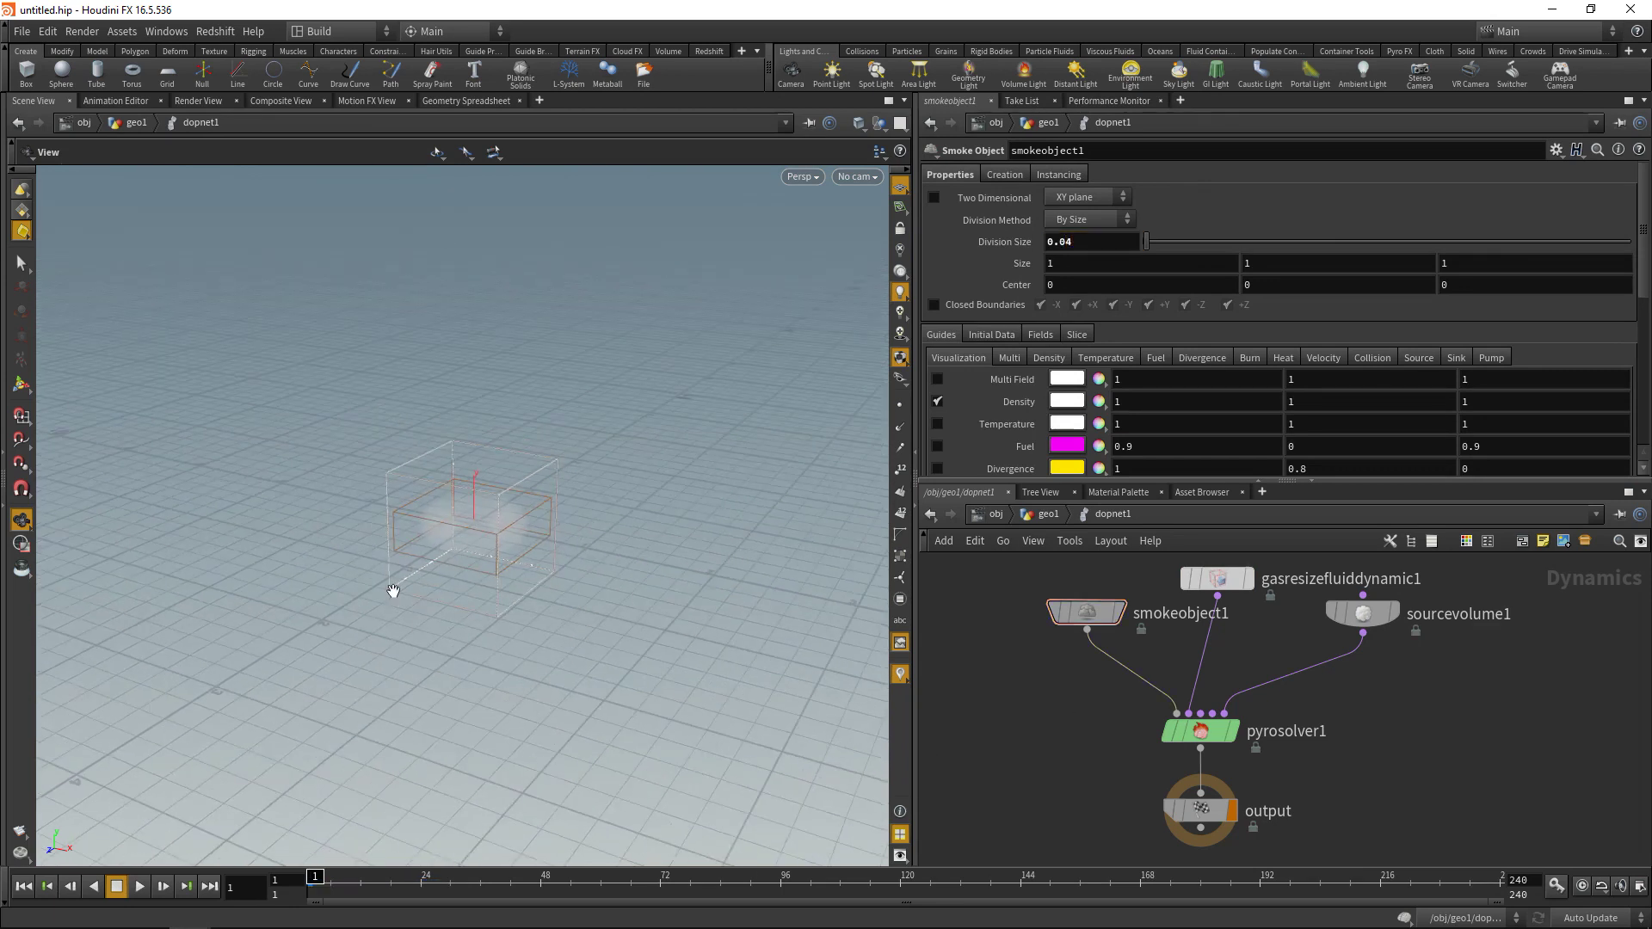
key("Up")
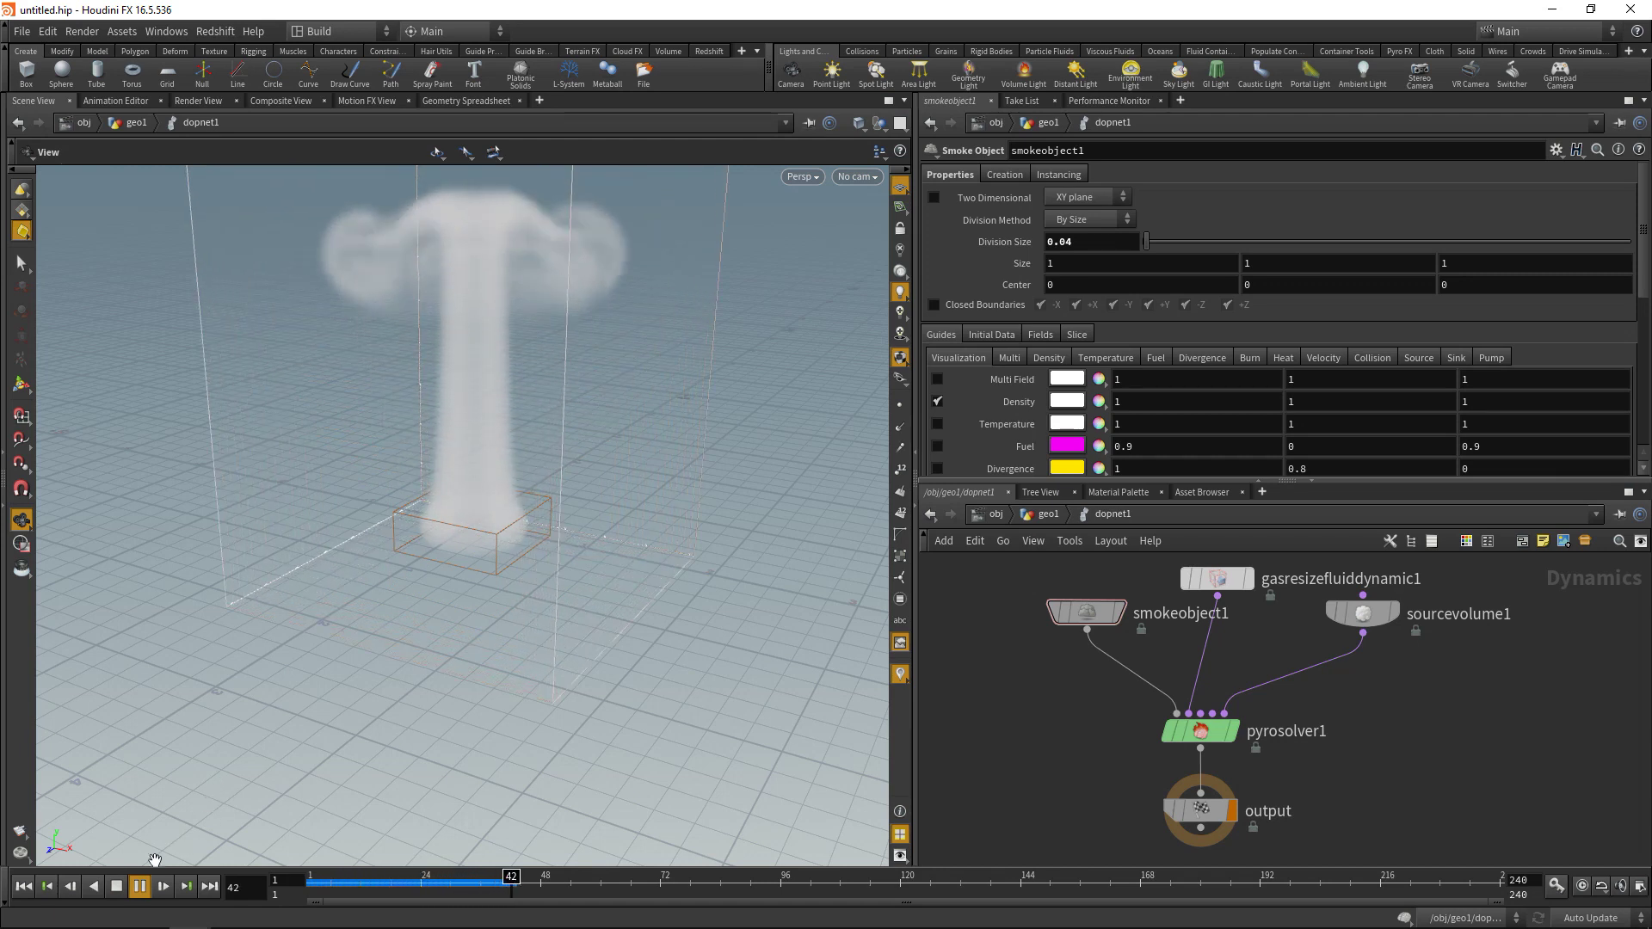
left_click(137, 883)
left_click_drag(424, 590, 708, 596, "alt")
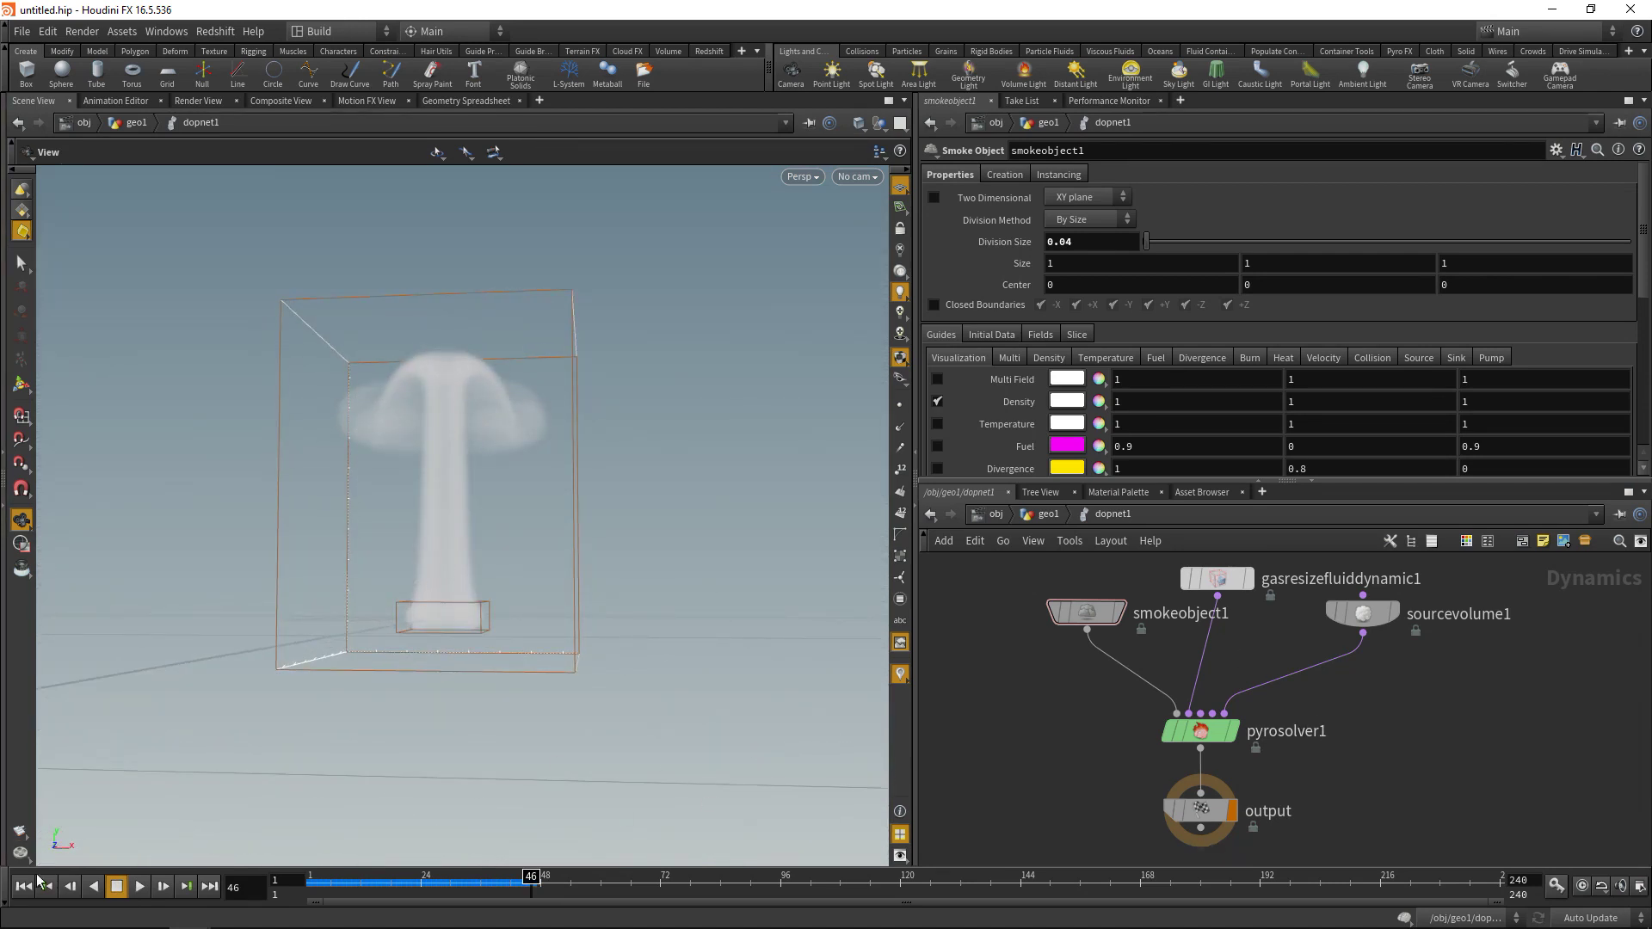
- Enable Turbulence on pyrosolver1's Shape tab, play to frame 62, then return to geo1
left_click(1200, 730)
left_click(1067, 175)
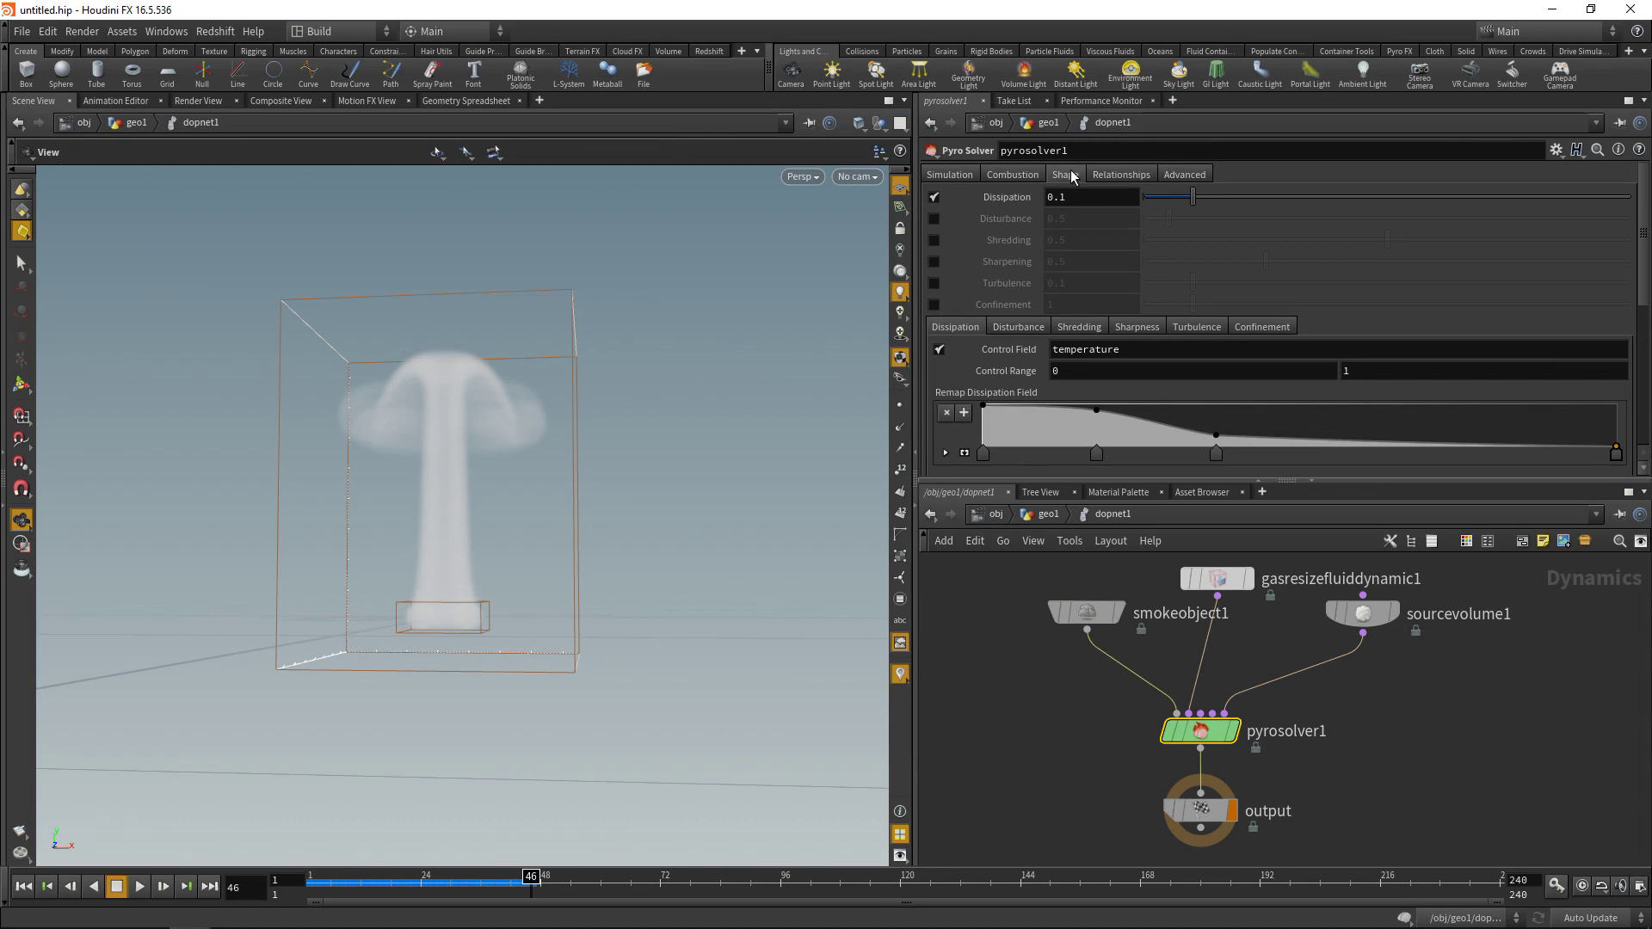
left_click(933, 283)
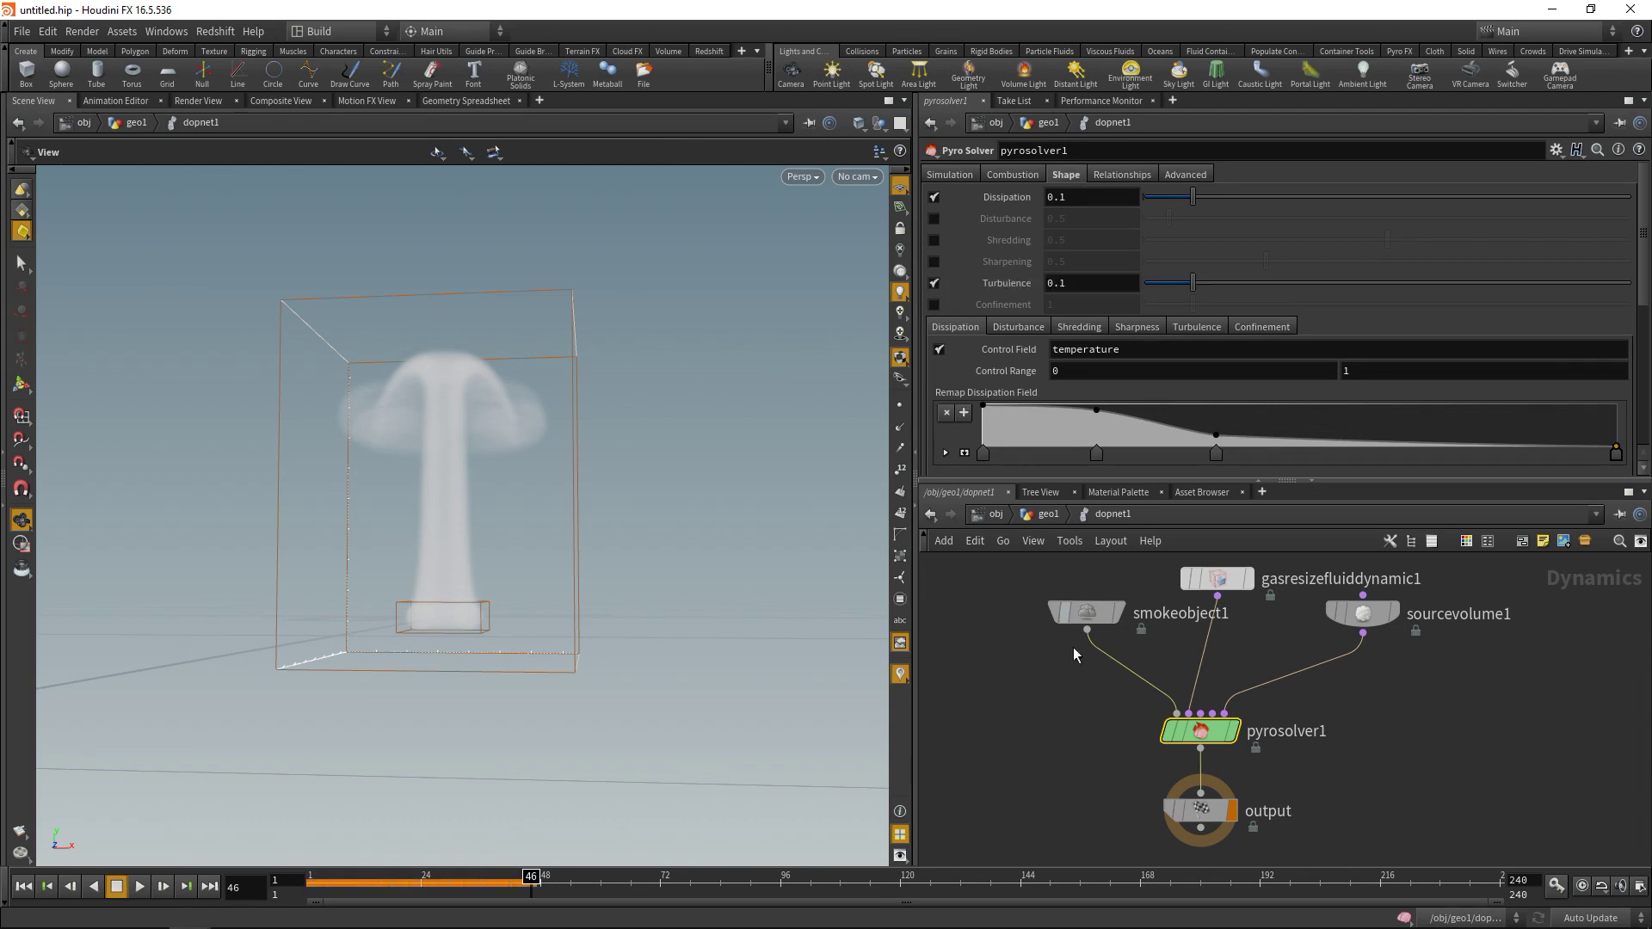
left_click(23, 886)
left_click(141, 886)
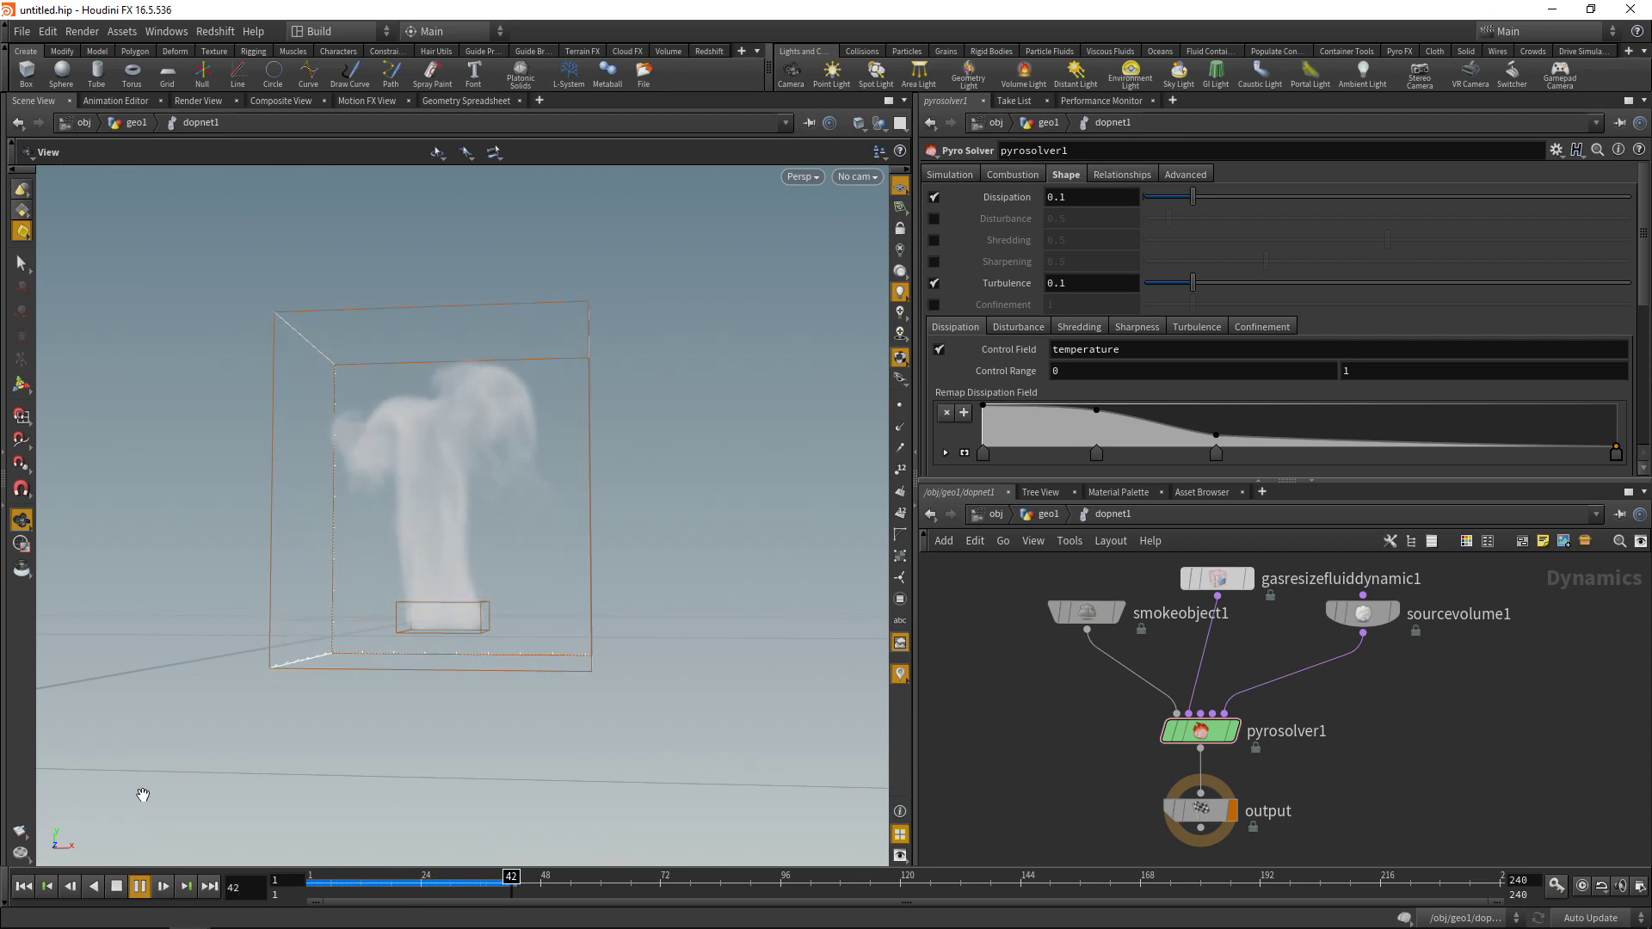
left_click(117, 888)
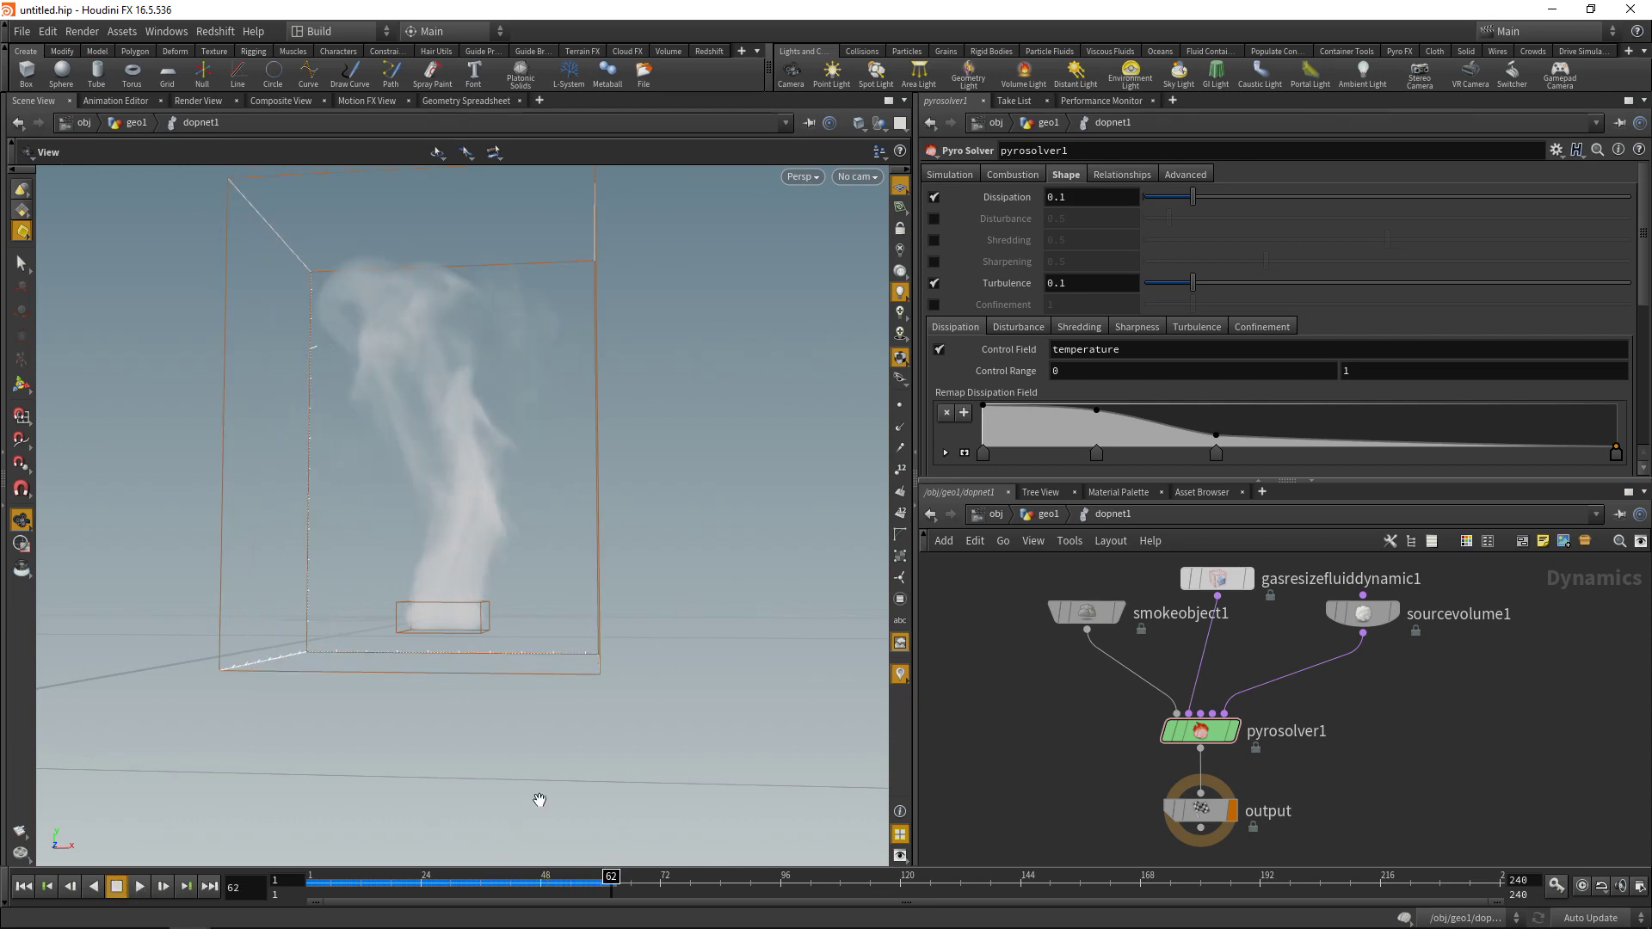
key("u")
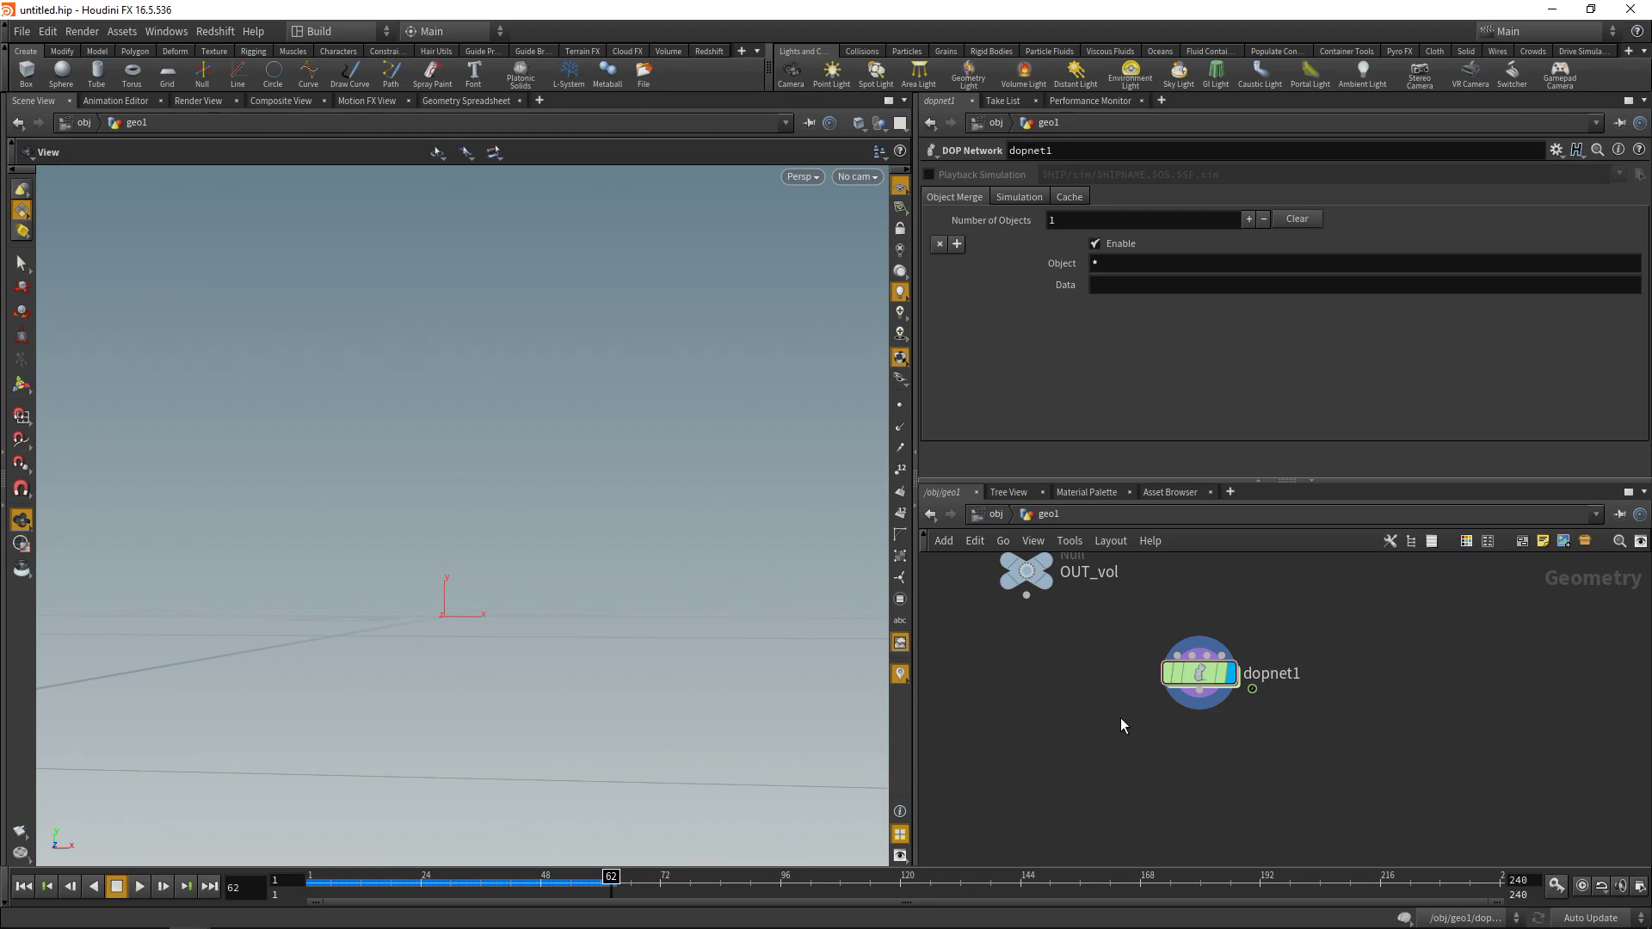
- Add dopnet2 fed by normal1 and arrange it beside dopnet1 under the other nodes
key("Tab")
type("dop")
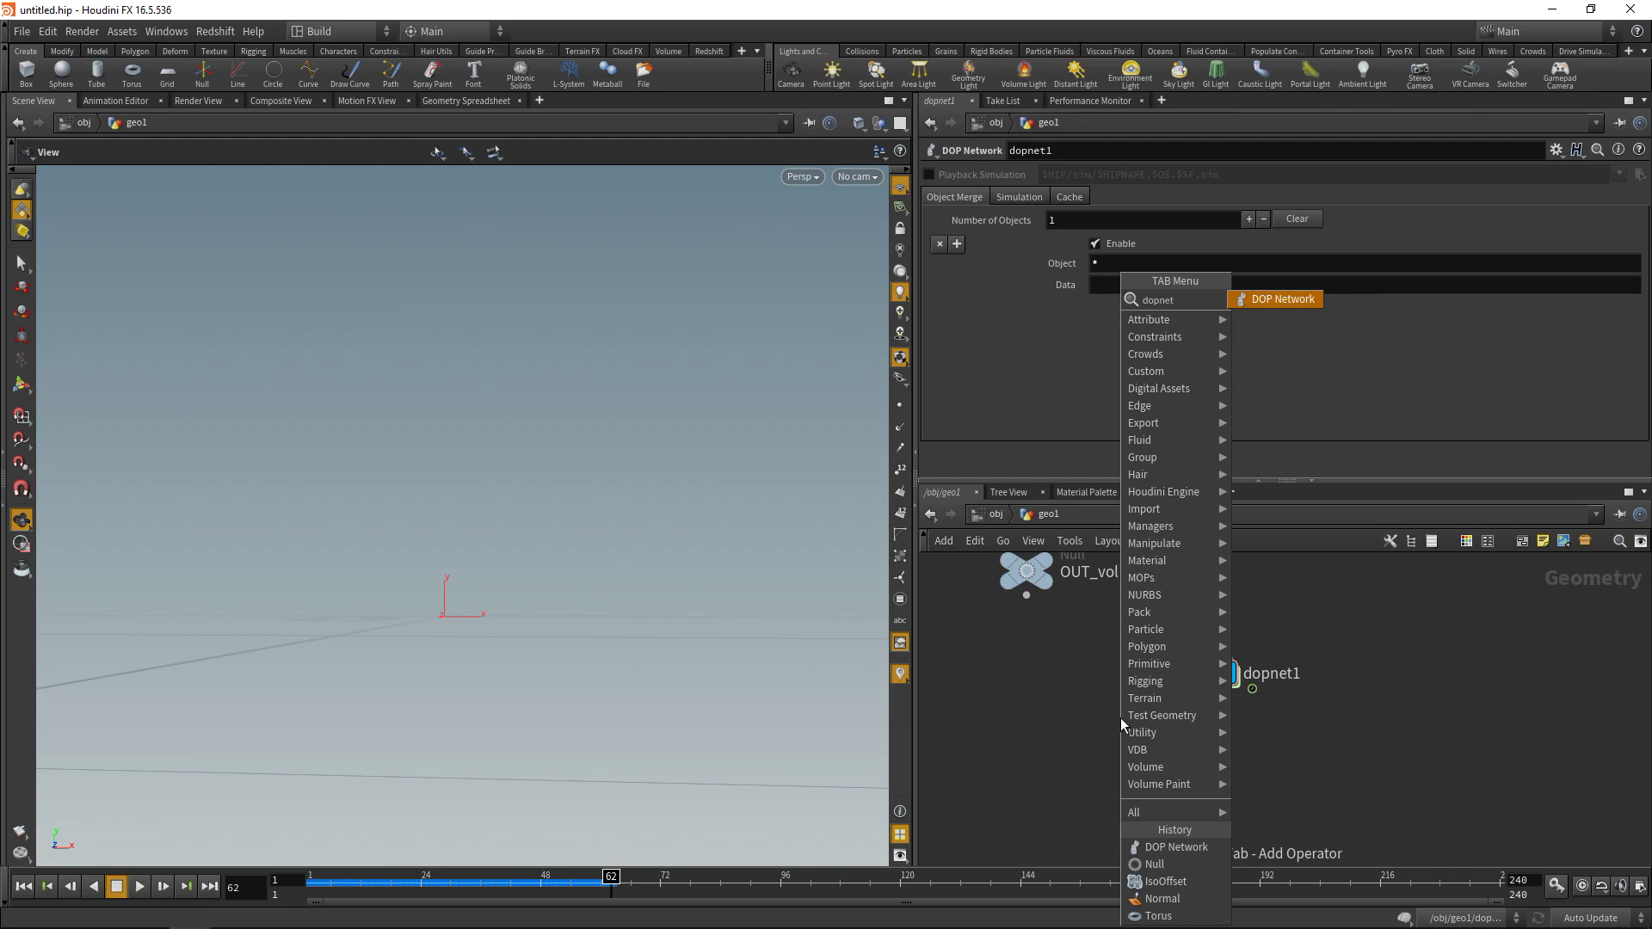
key("Return")
left_click_drag(1235, 674, 962, 668)
scroll(1189, 649, "down", 3)
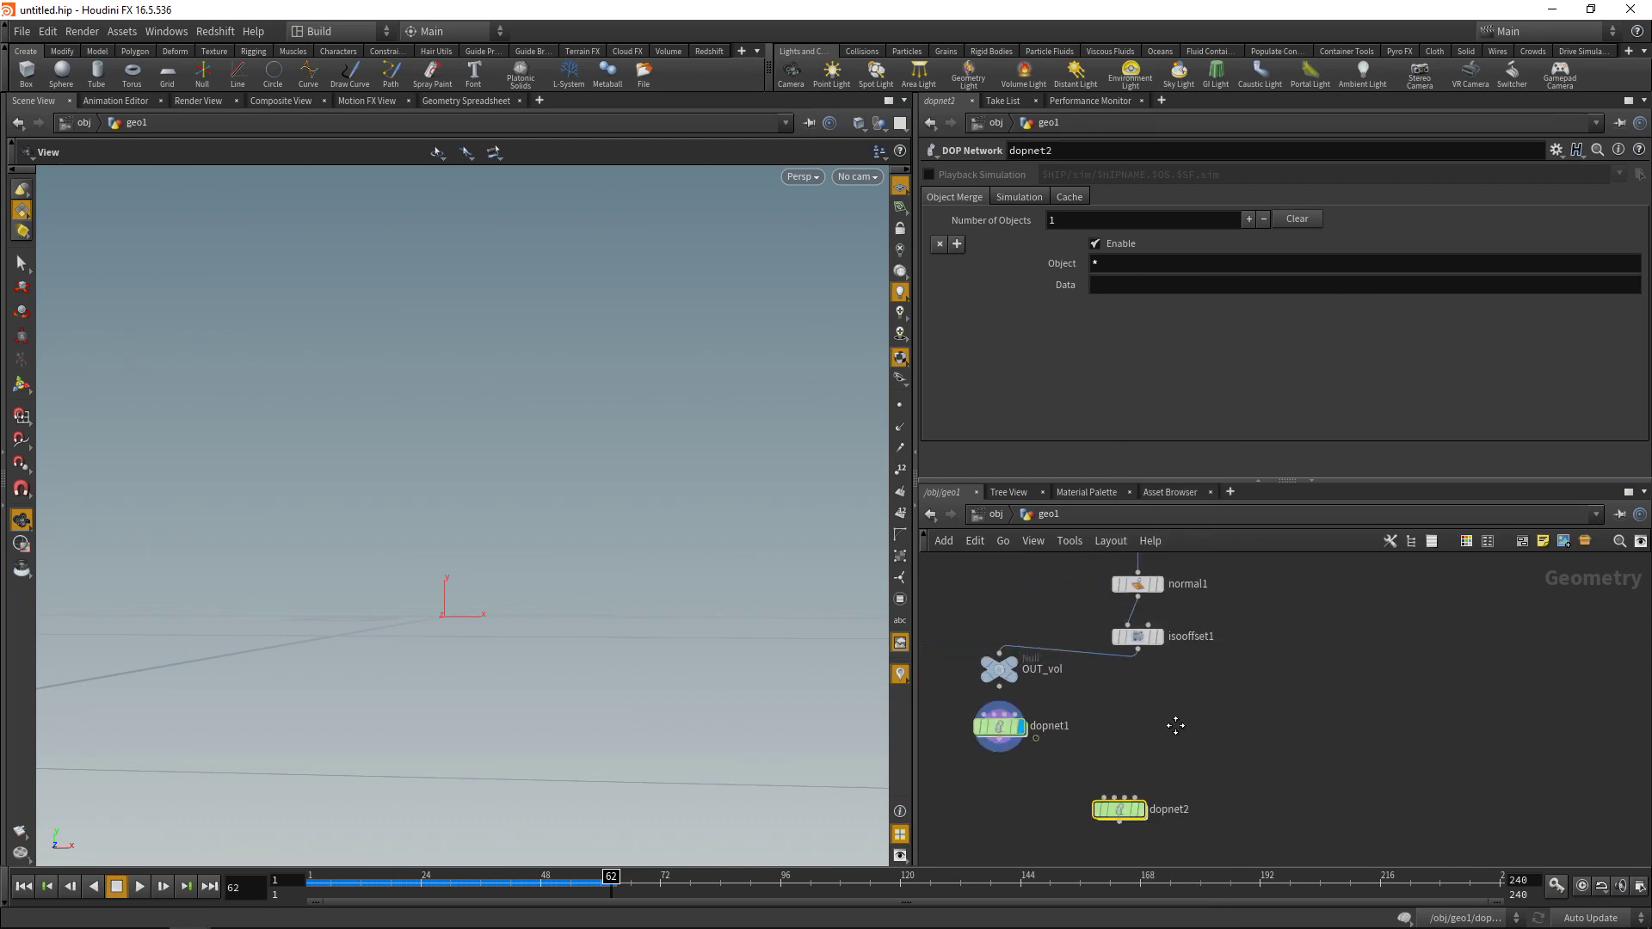
left_click(1100, 616)
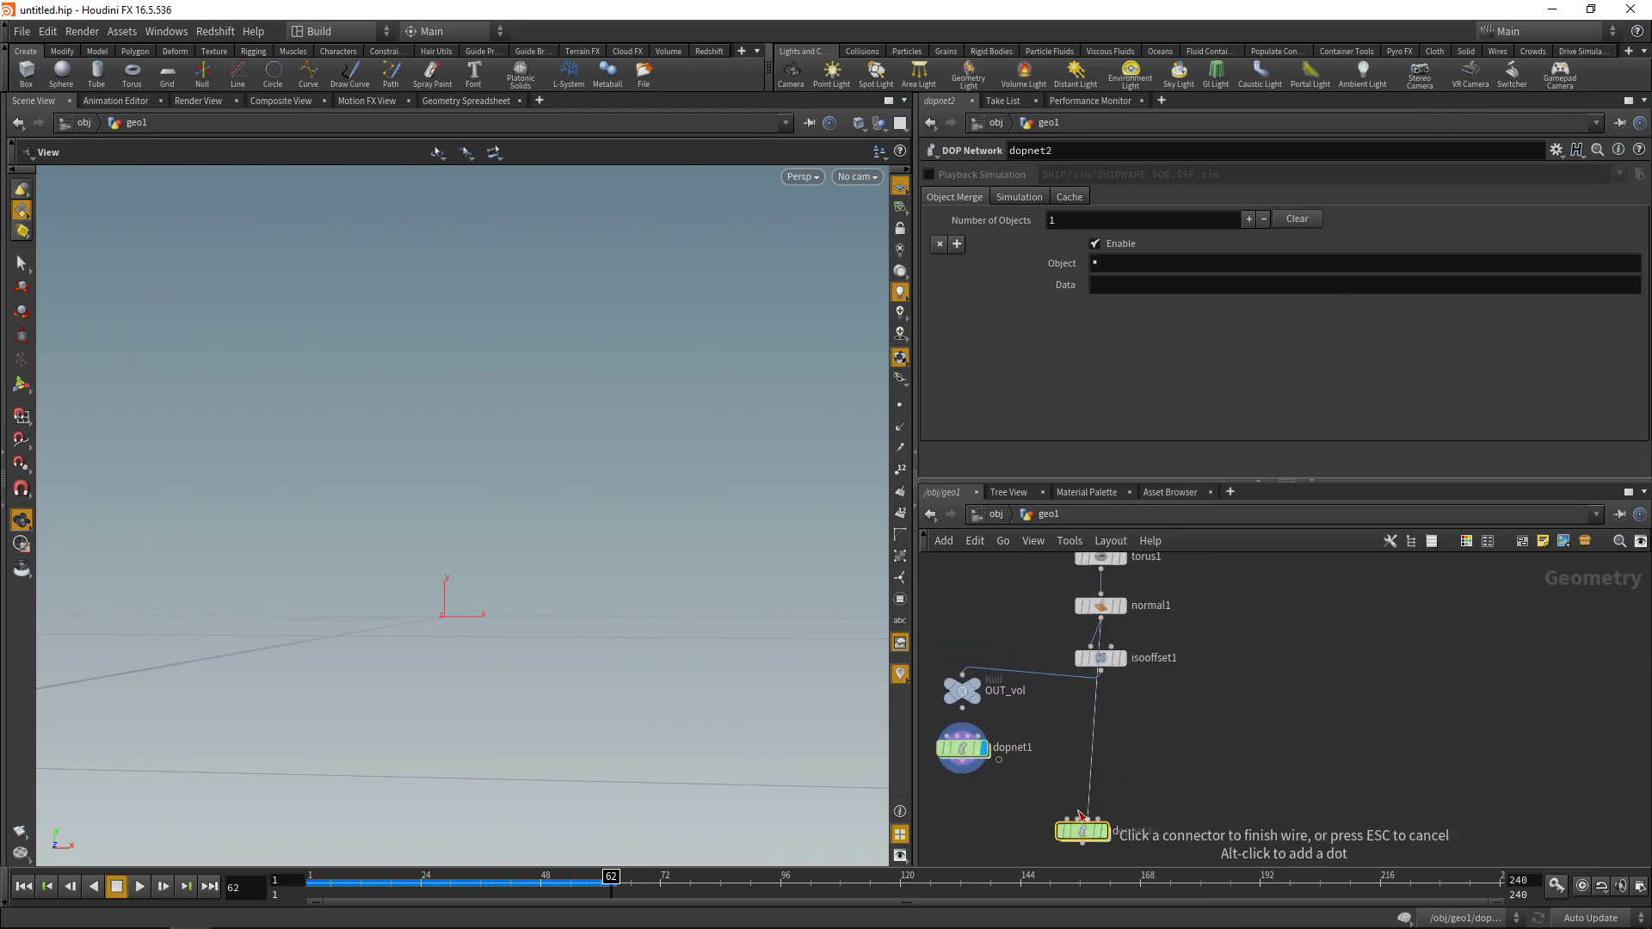
left_click(1082, 818)
left_click_drag(1084, 830, 1211, 759)
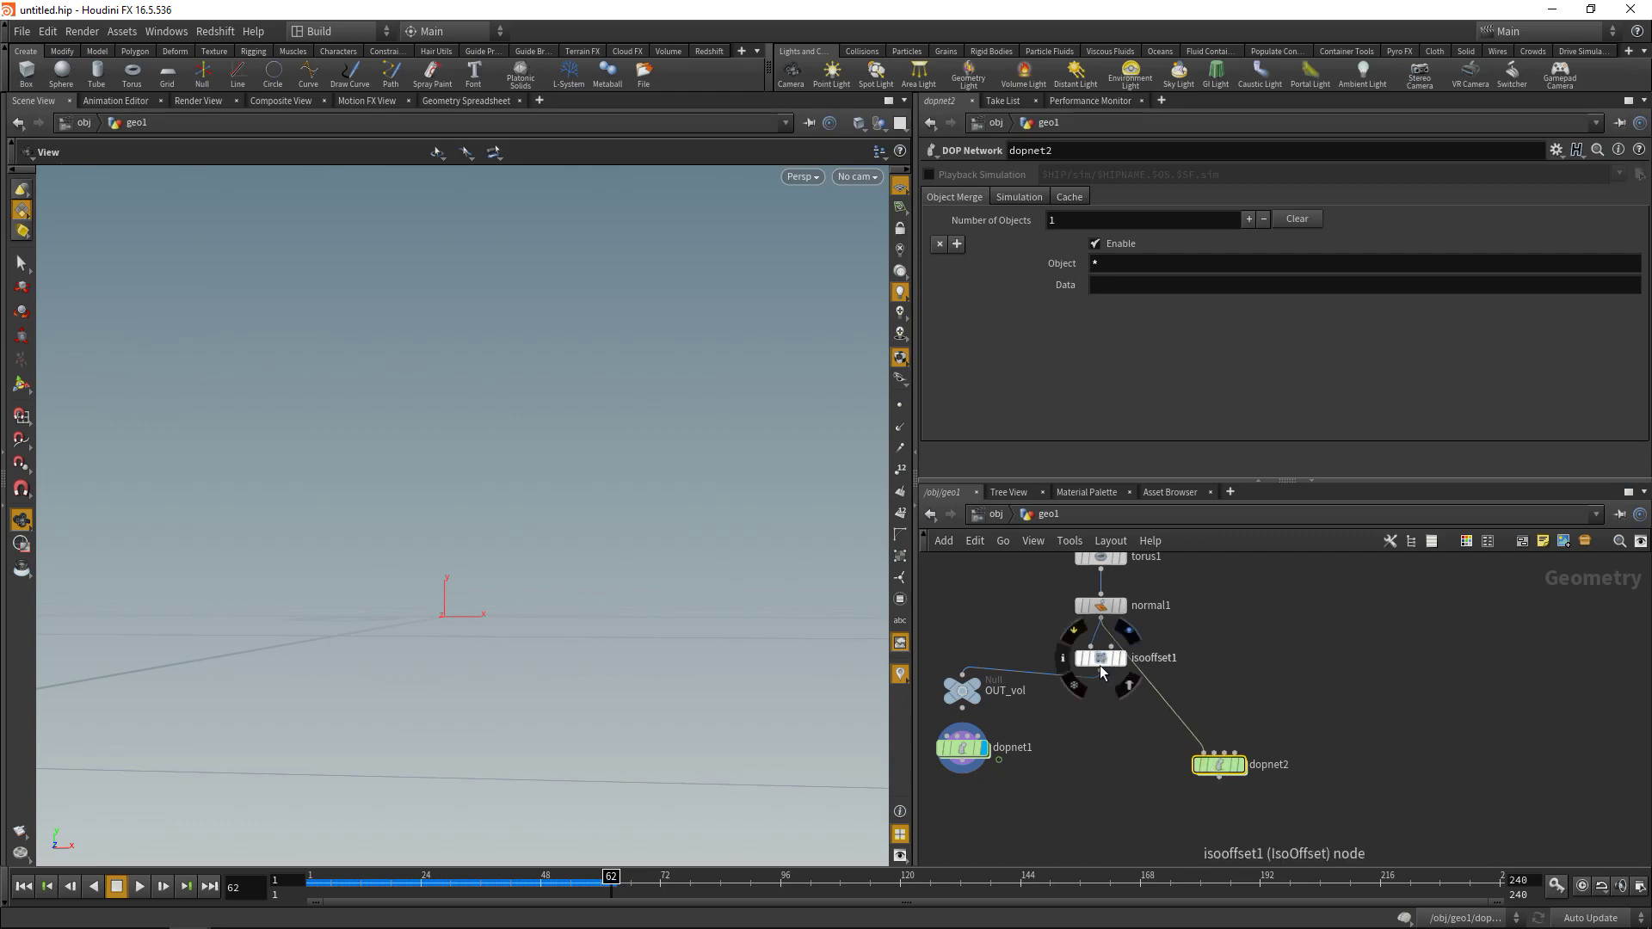
left_click_drag(1100, 658, 970, 646)
left_click_drag(1218, 759, 1106, 757)
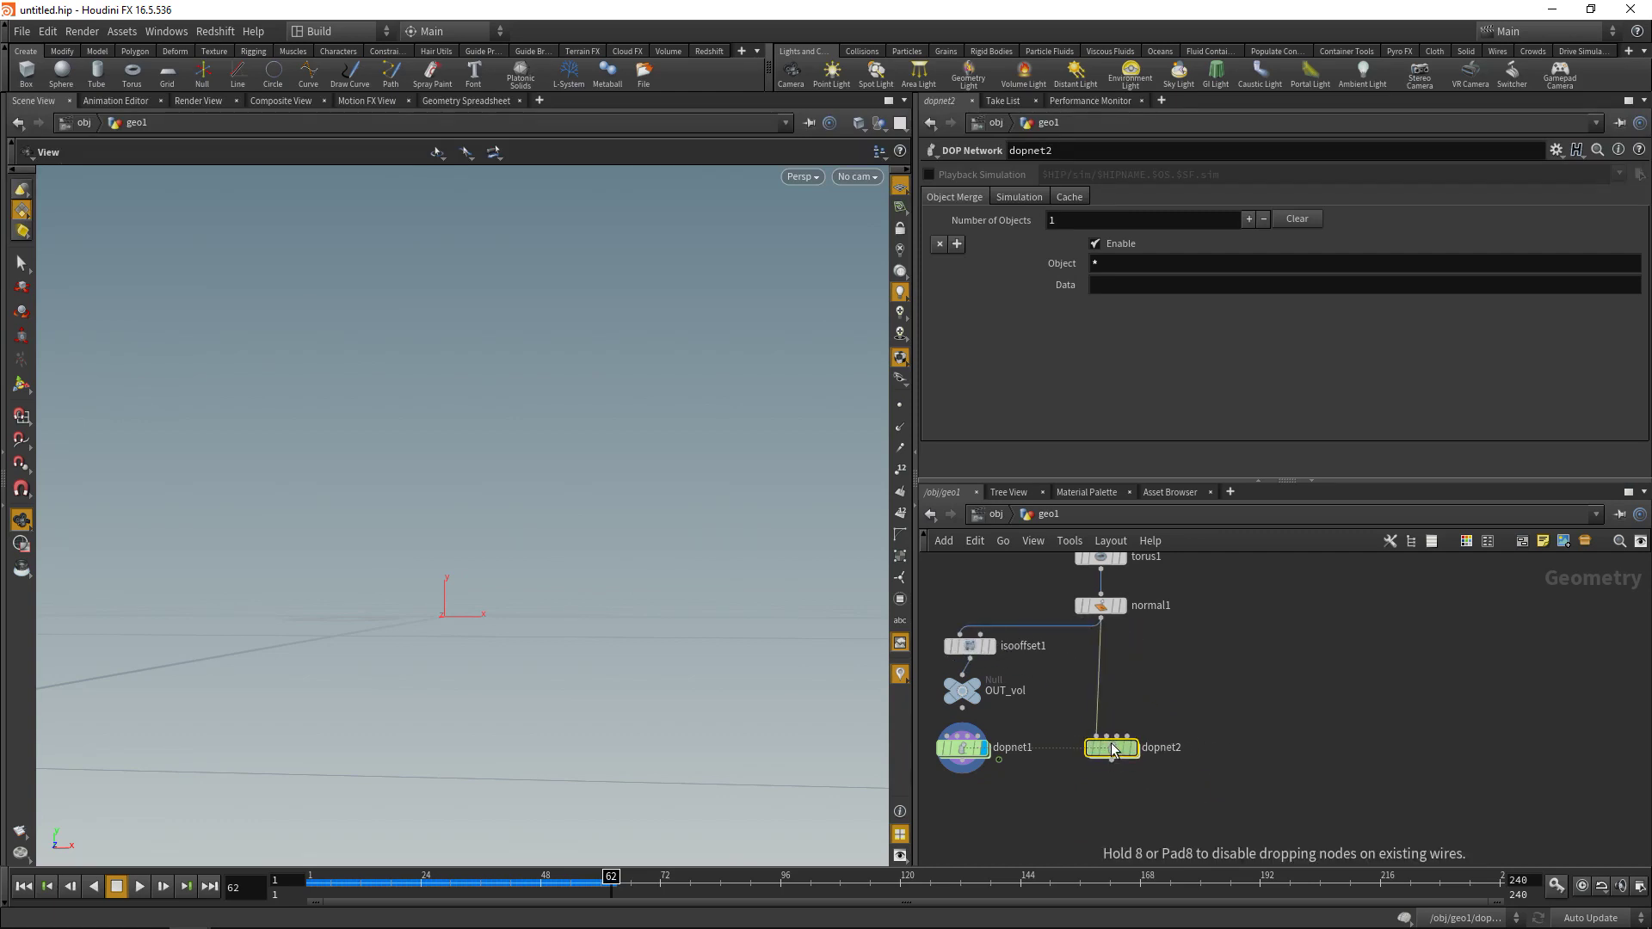
- Display dopnet2, go inside, and add a POP Solver wired into output
key("r")
double_click(1108, 750)
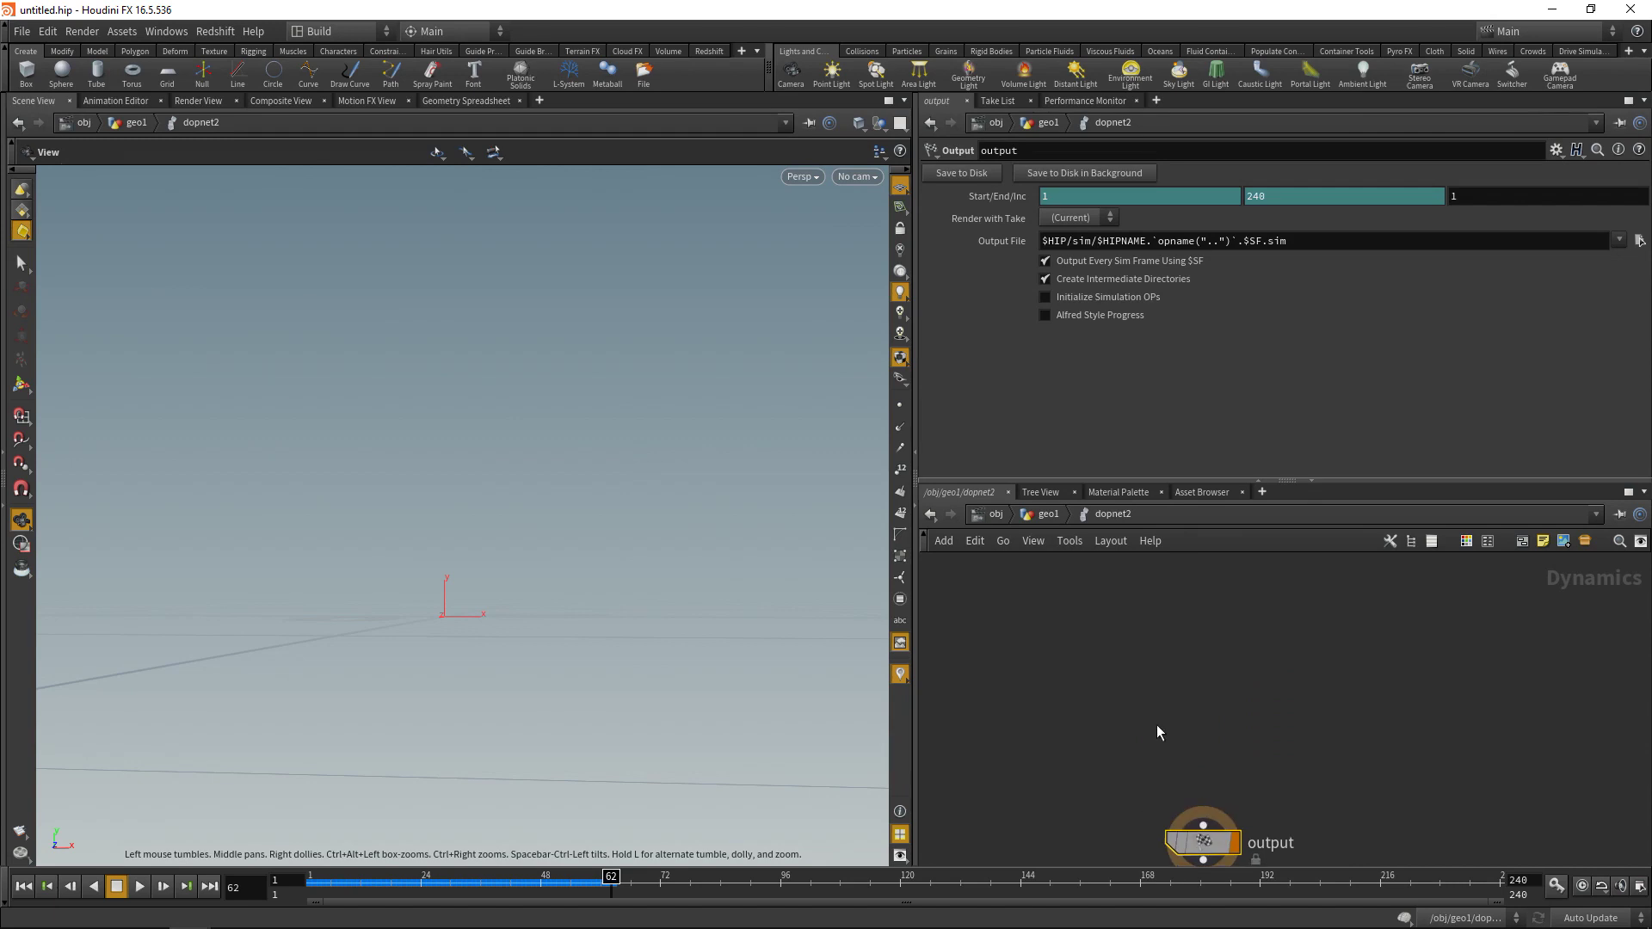
key("Tab")
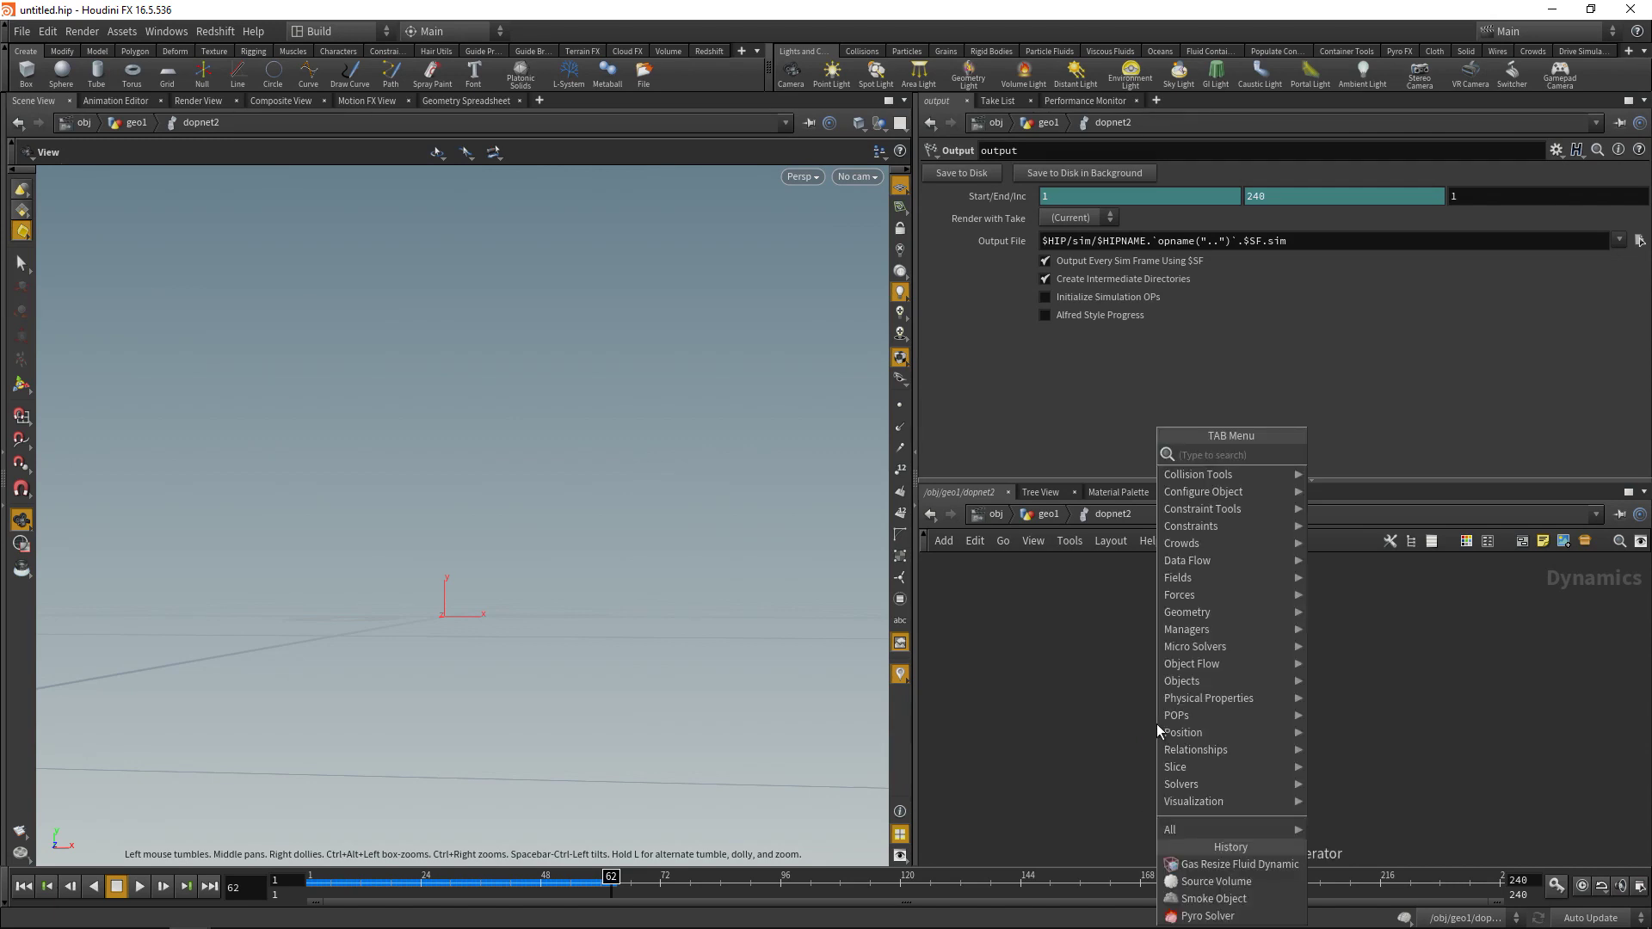
type("pops")
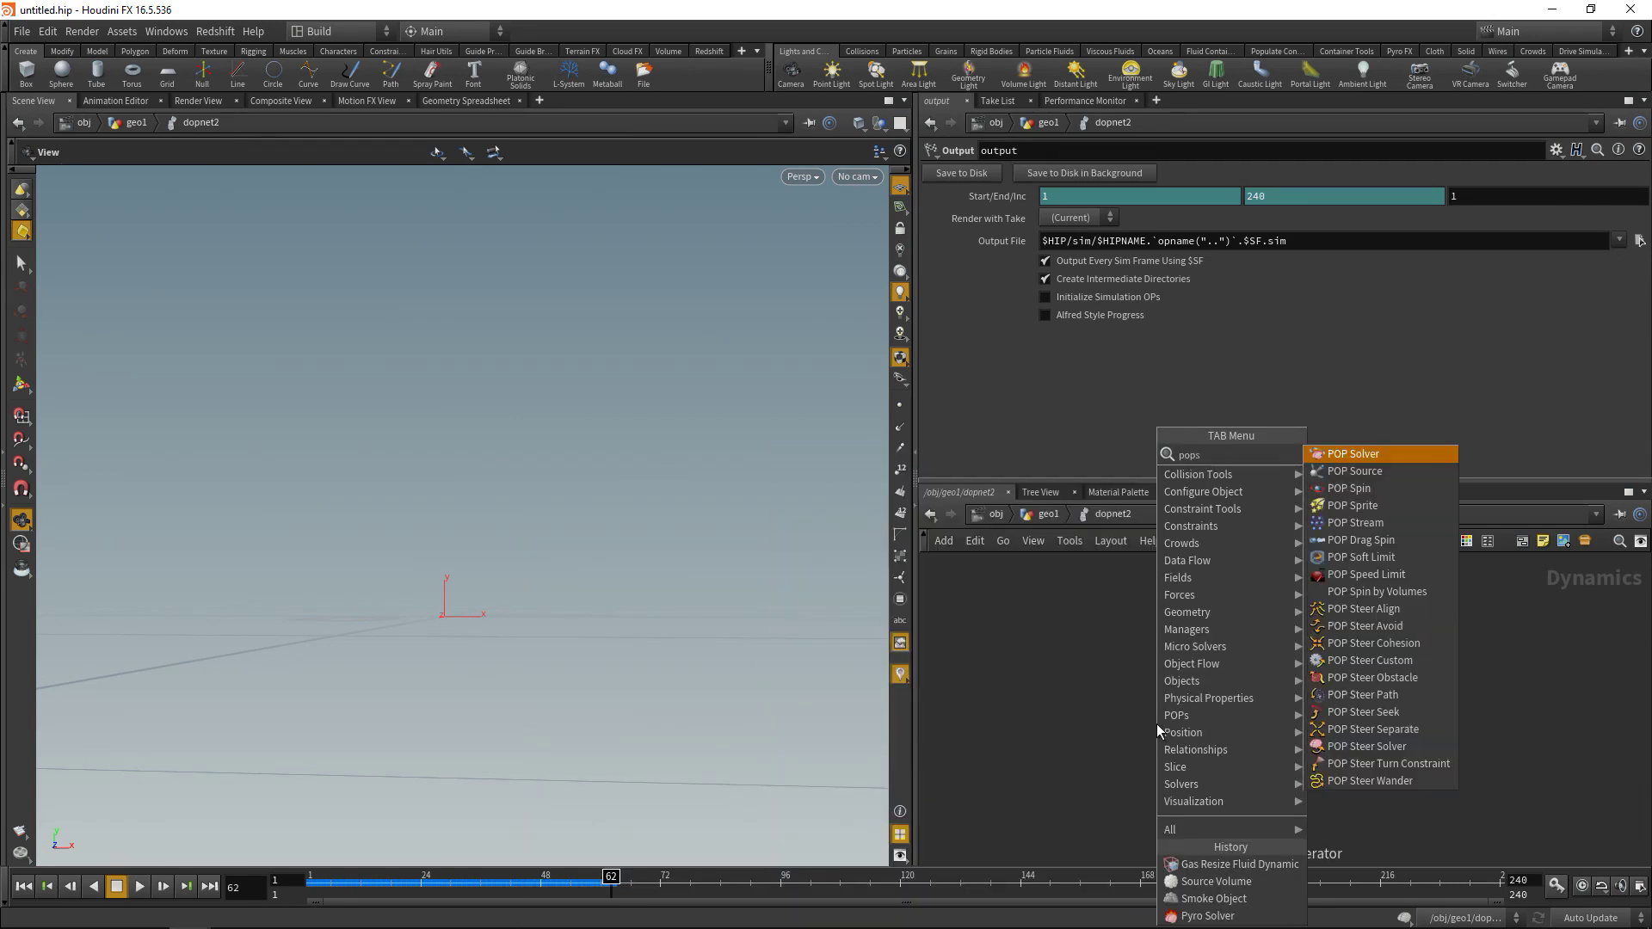
key("Return")
left_click(1161, 722)
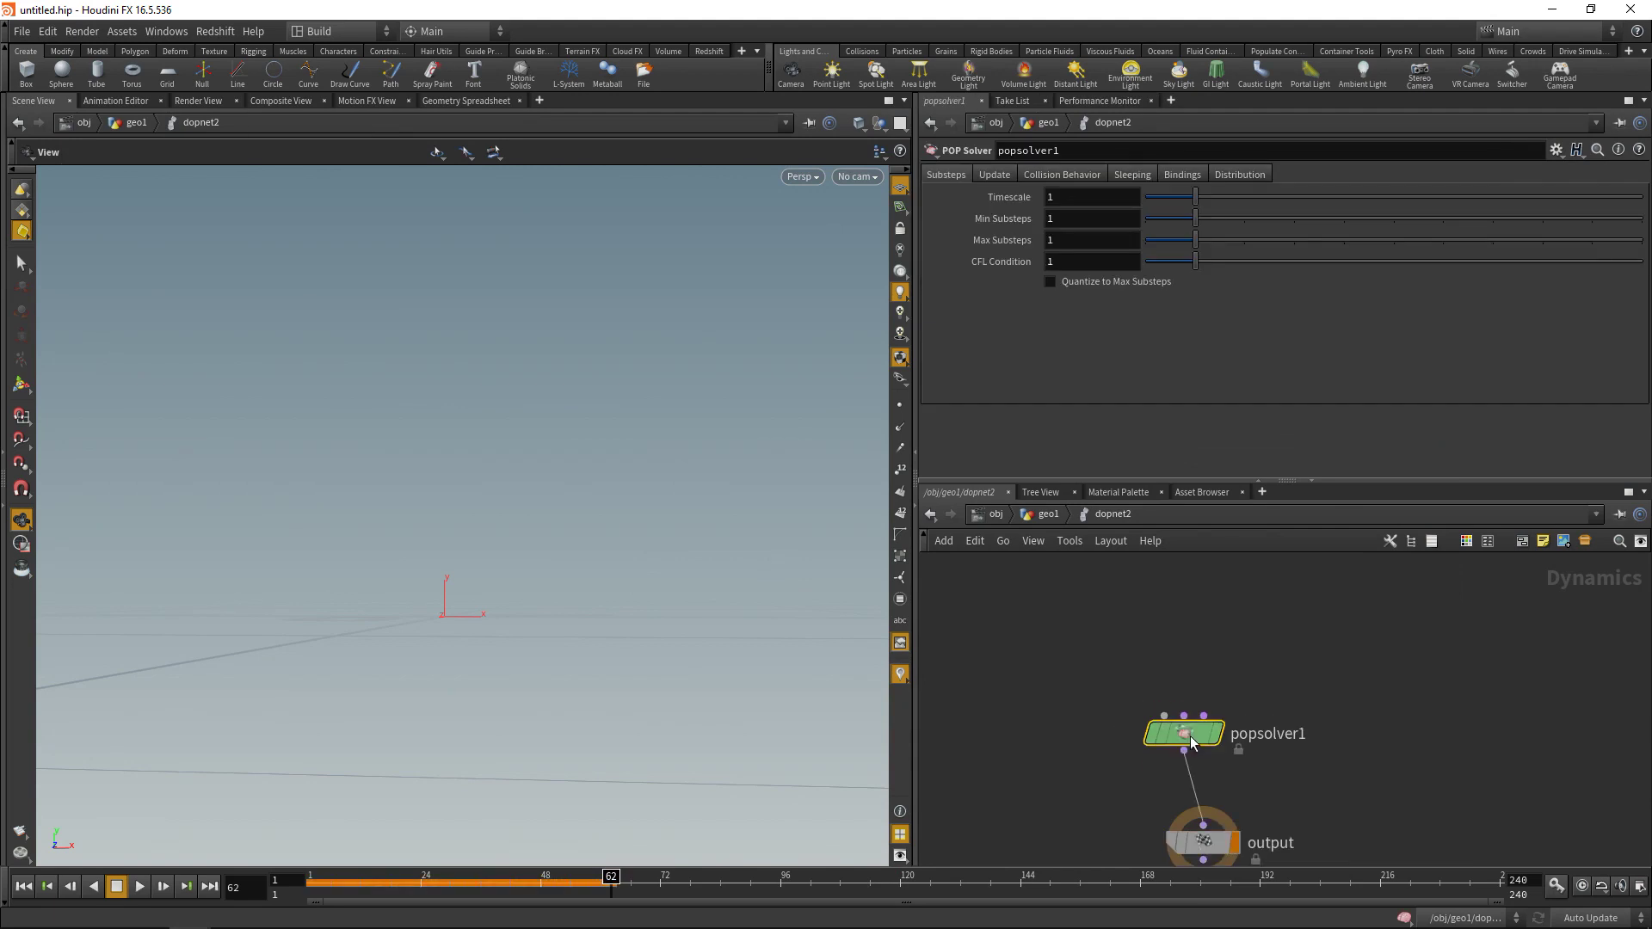
- Add a POP Object feeding popsolver1 and create a POP Source node
key("Tab")
type("popob")
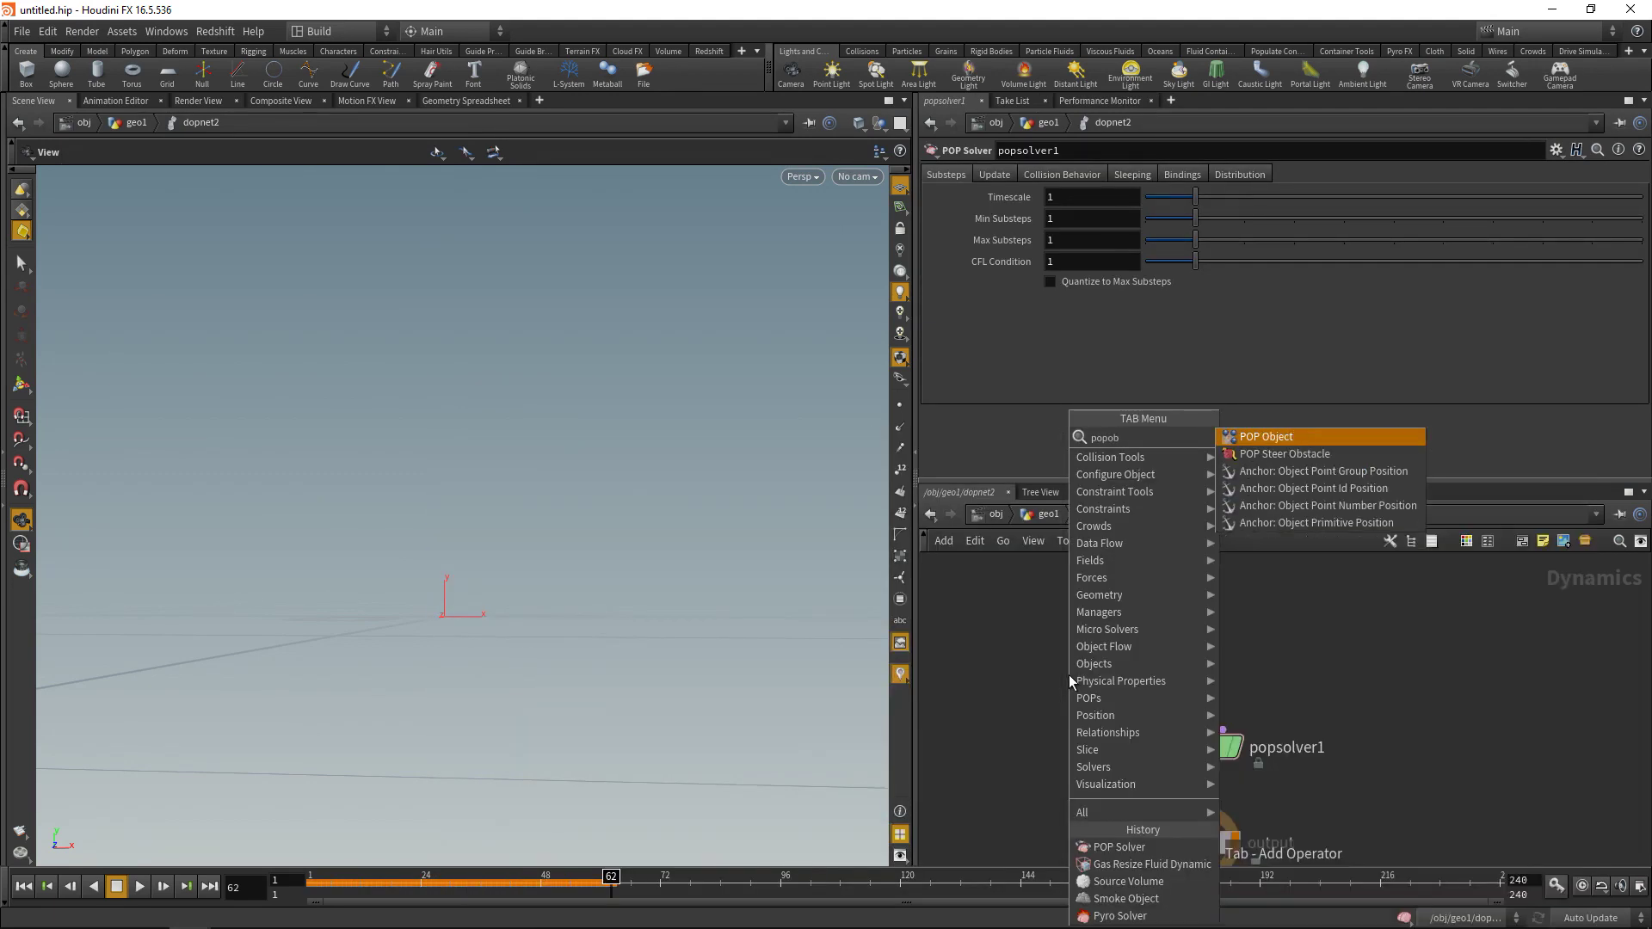
key("Return")
left_click(1069, 674)
key("Tab")
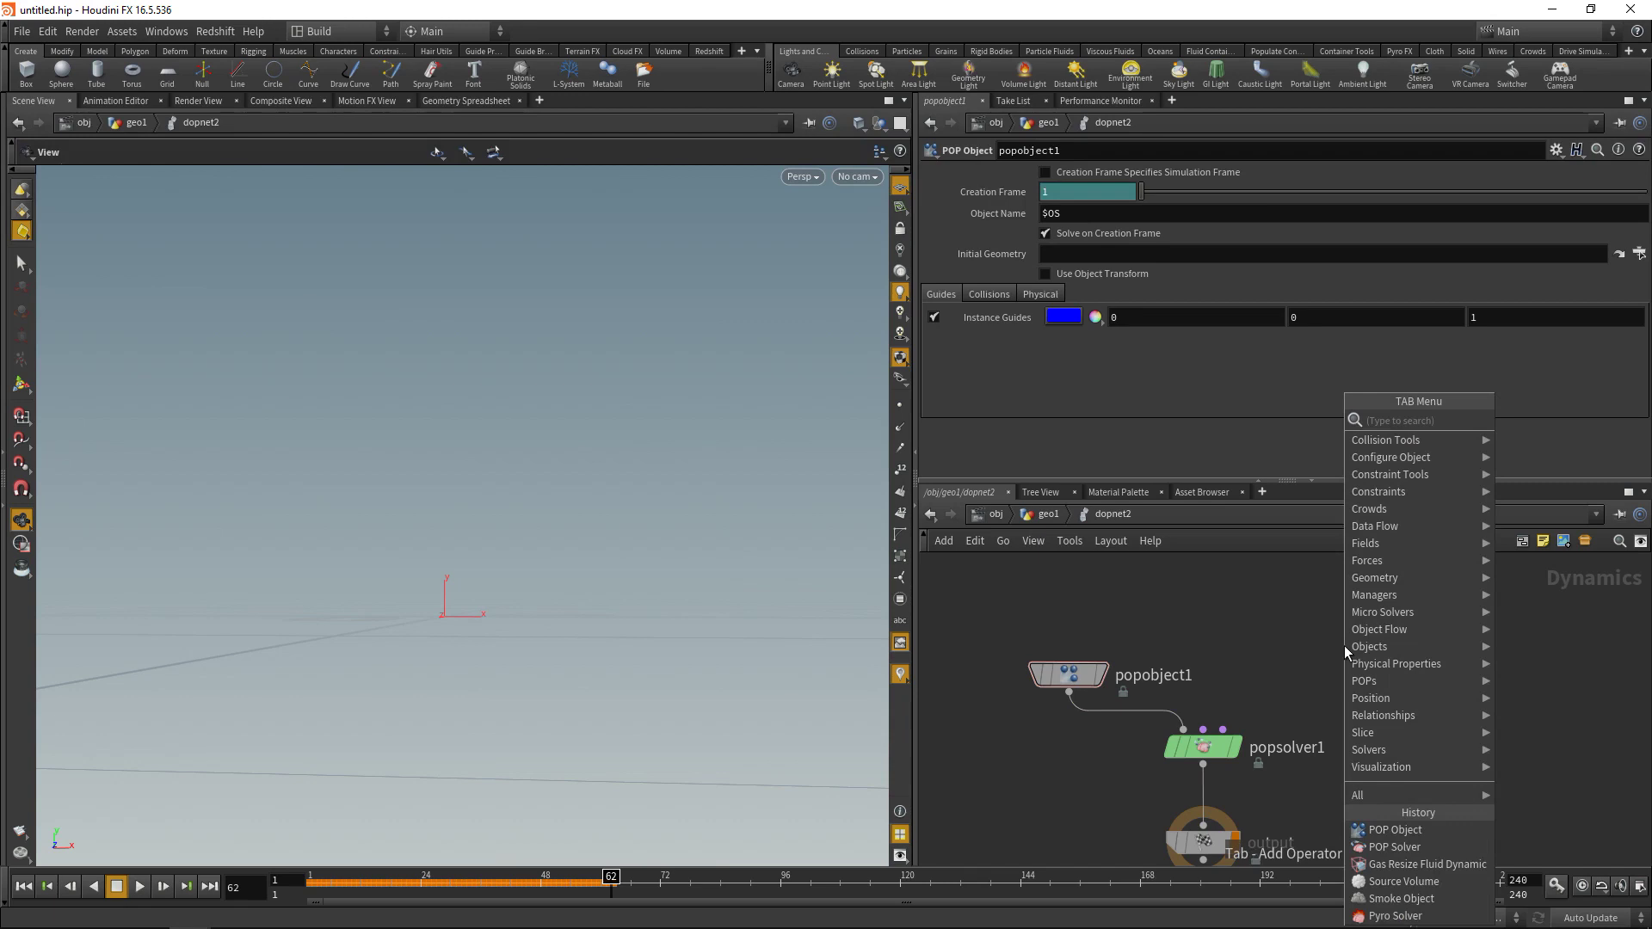
type("popsour")
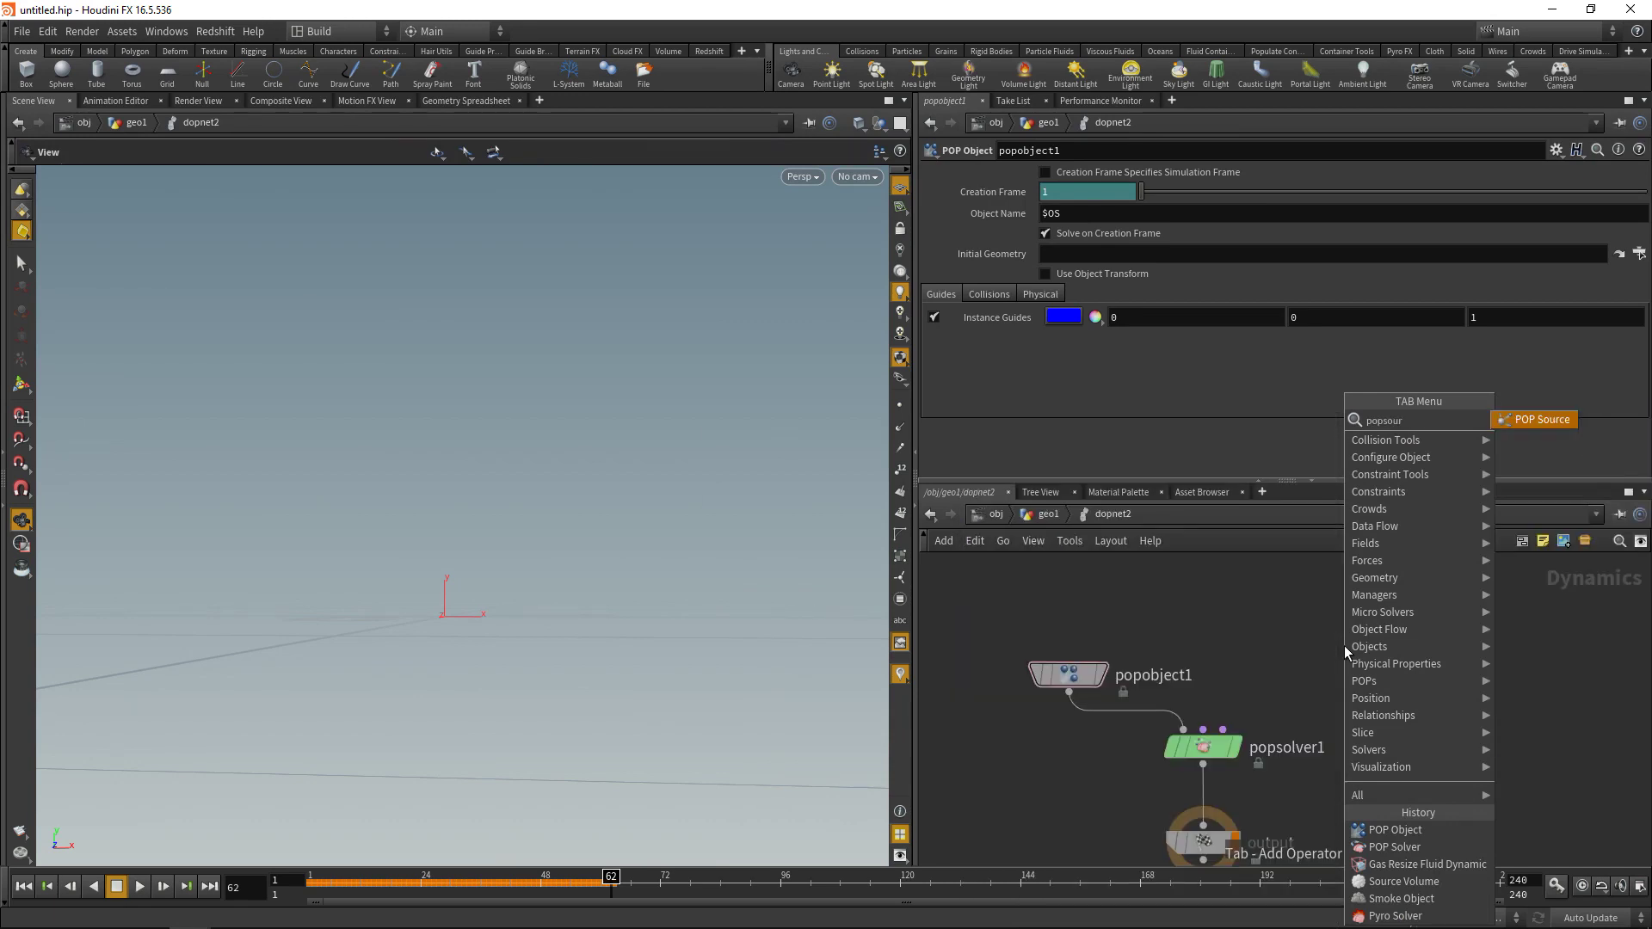
key("Return")
- Wire popsource1 into popsolver1 and set its Geometry Source to Use First Context Geometry
left_click(1343, 645)
left_click(1343, 665)
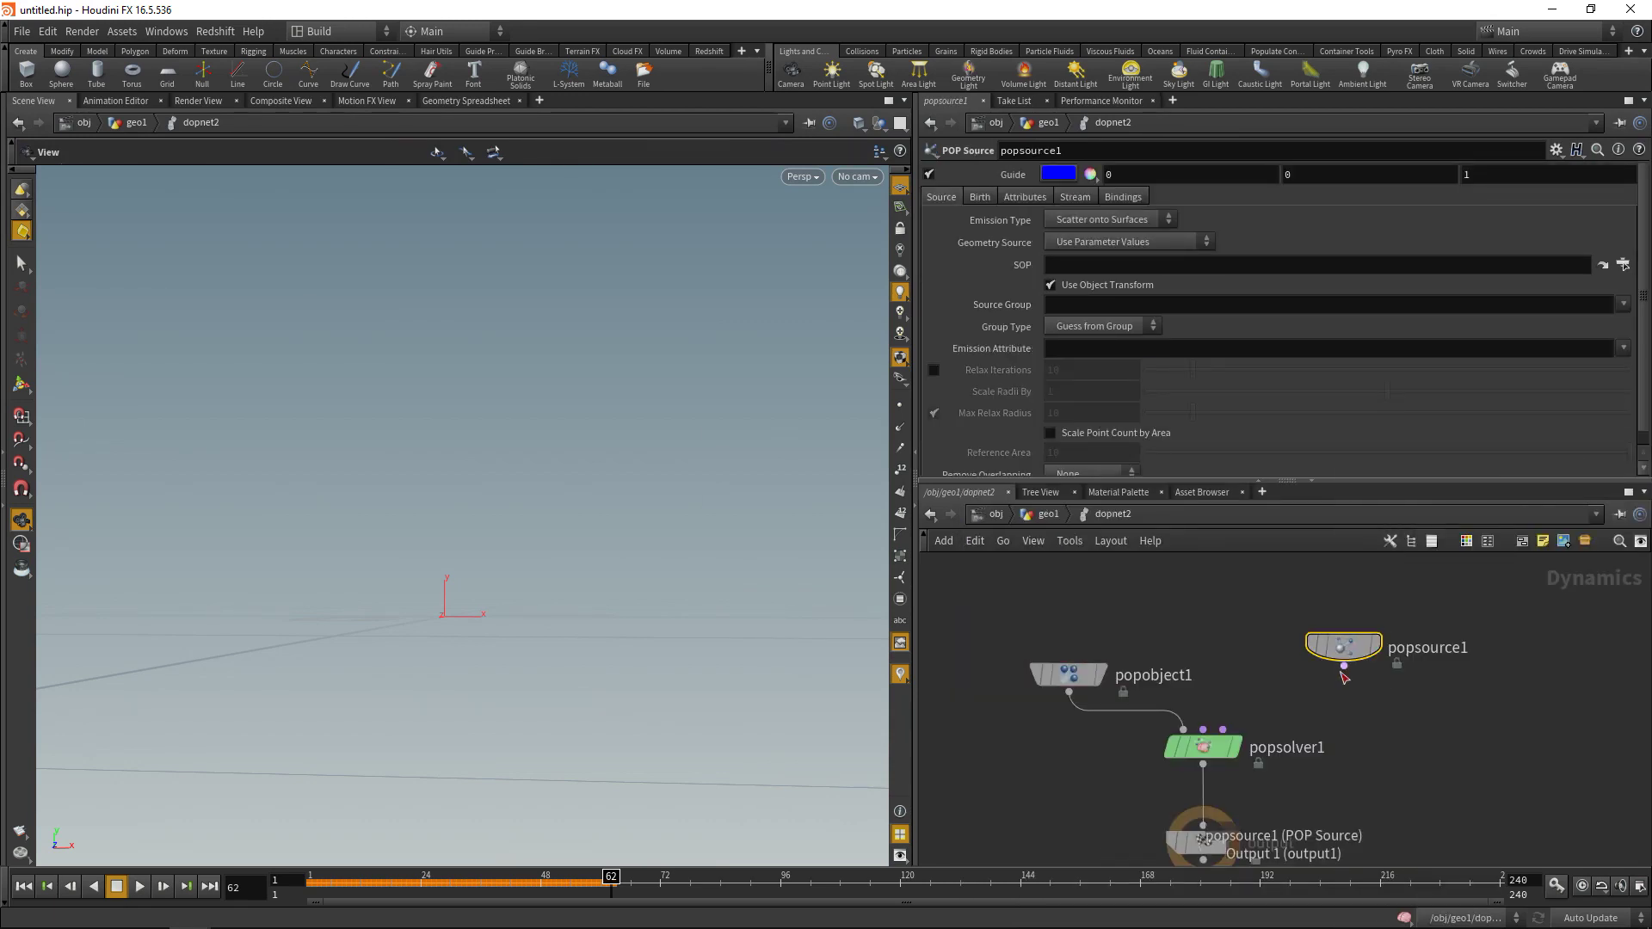
left_click(1224, 730)
left_click(1151, 245)
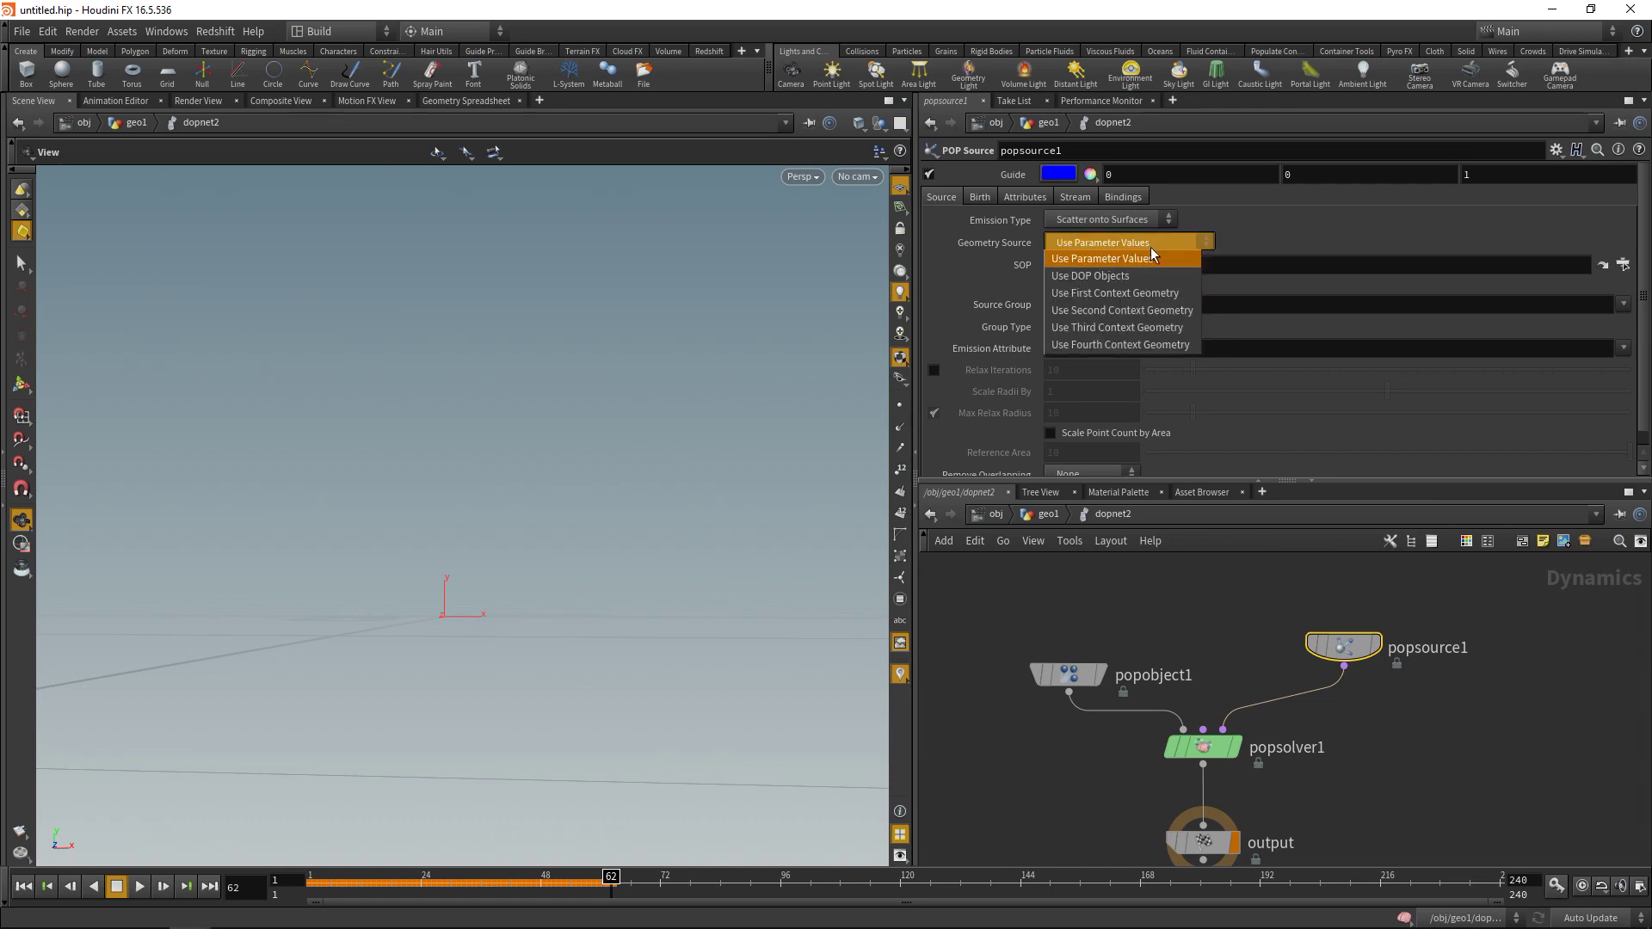
left_click(1154, 293)
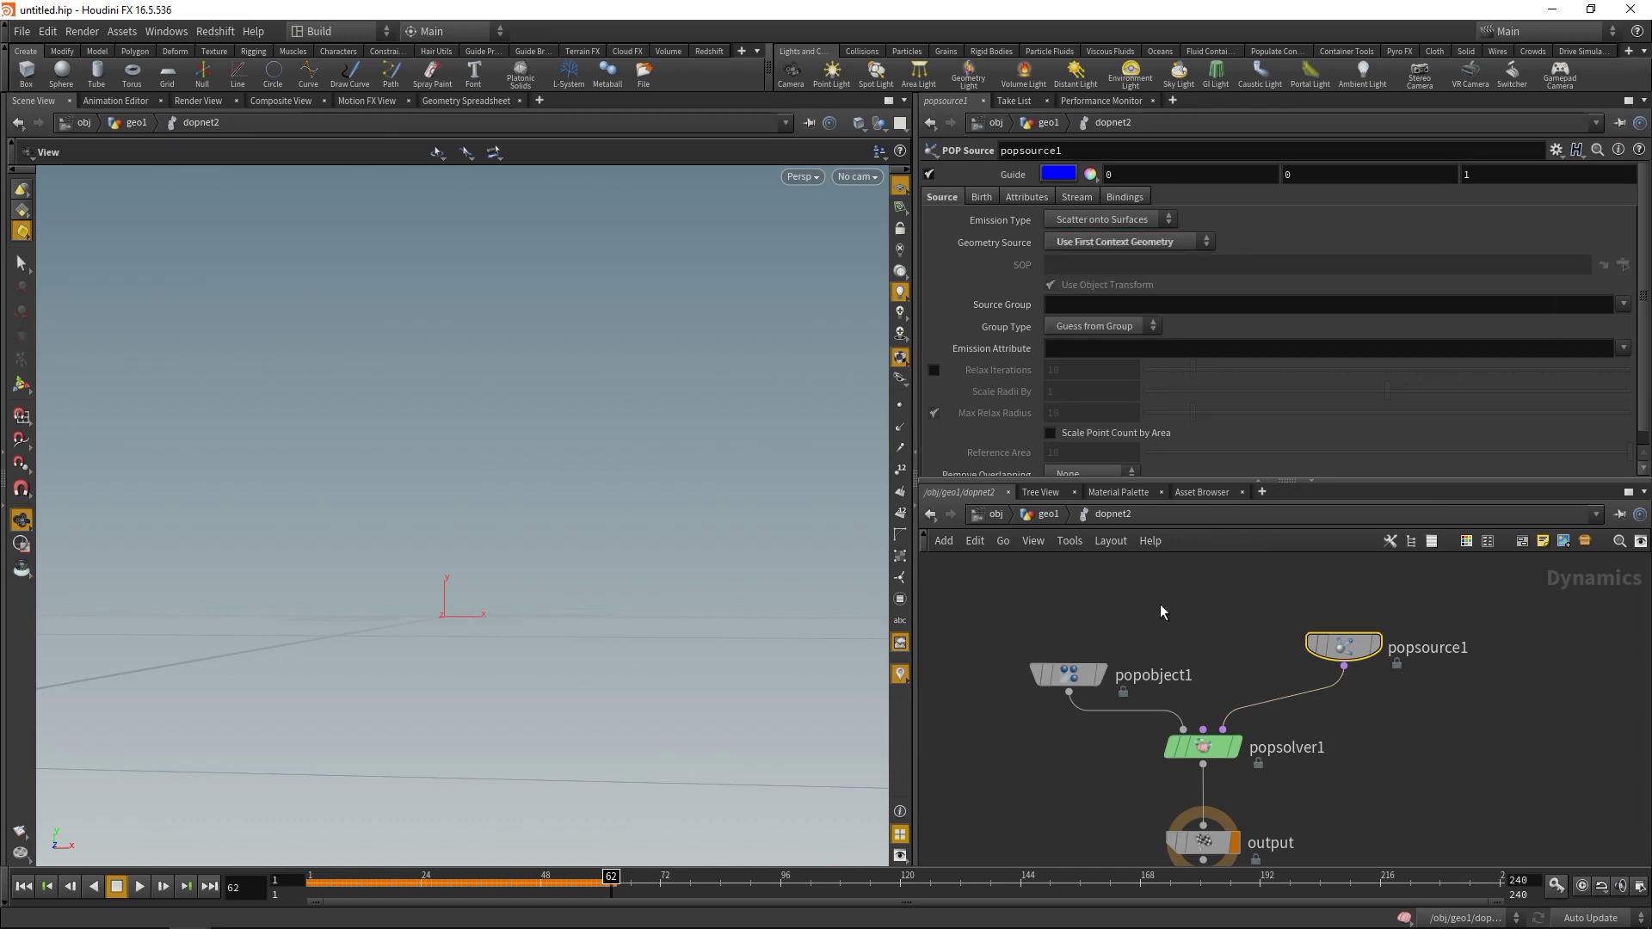
- Rewind to frame 1 and replay the simulation with the torus as emitter
left_click(23, 886)
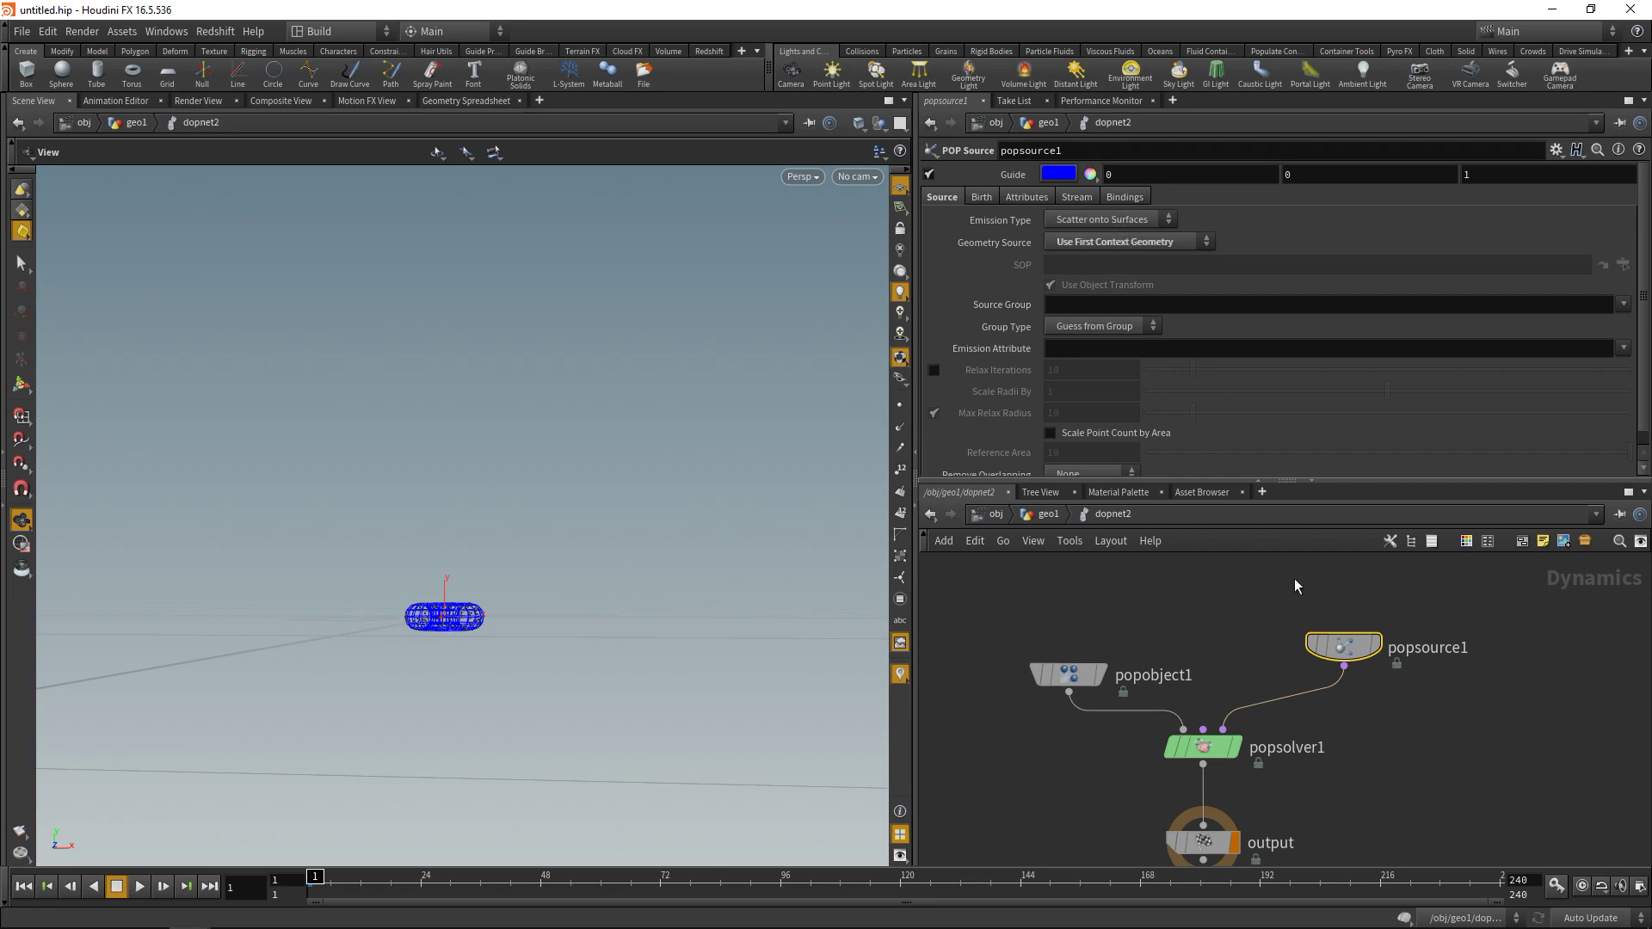
left_click_drag(1343, 647, 1342, 675)
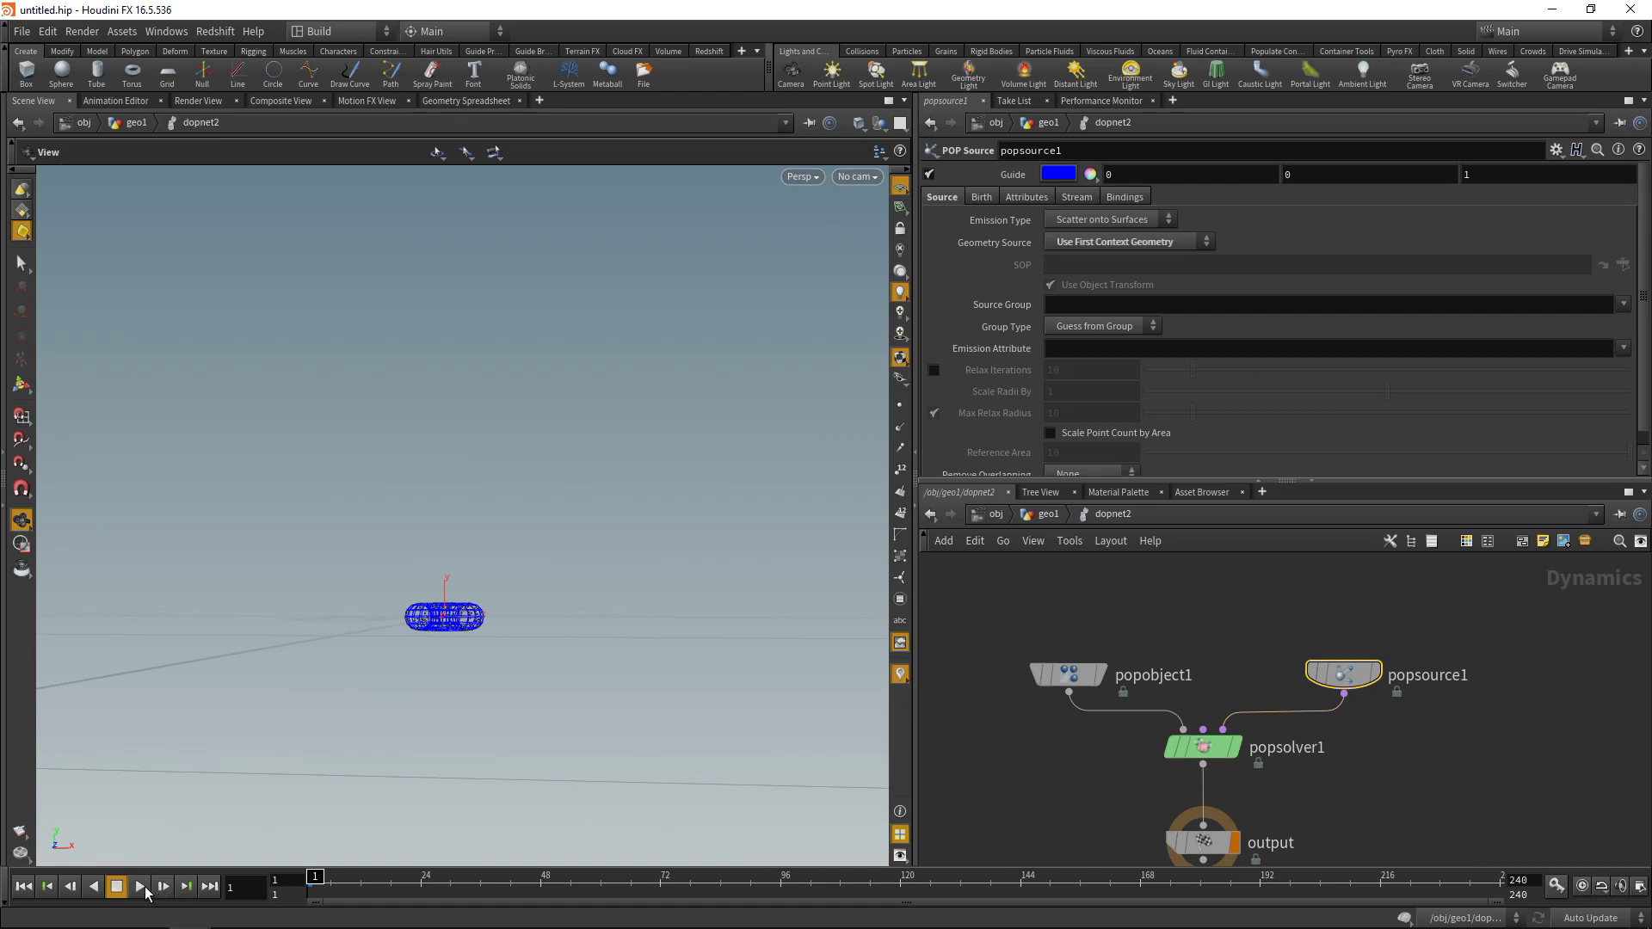
left_click(139, 886)
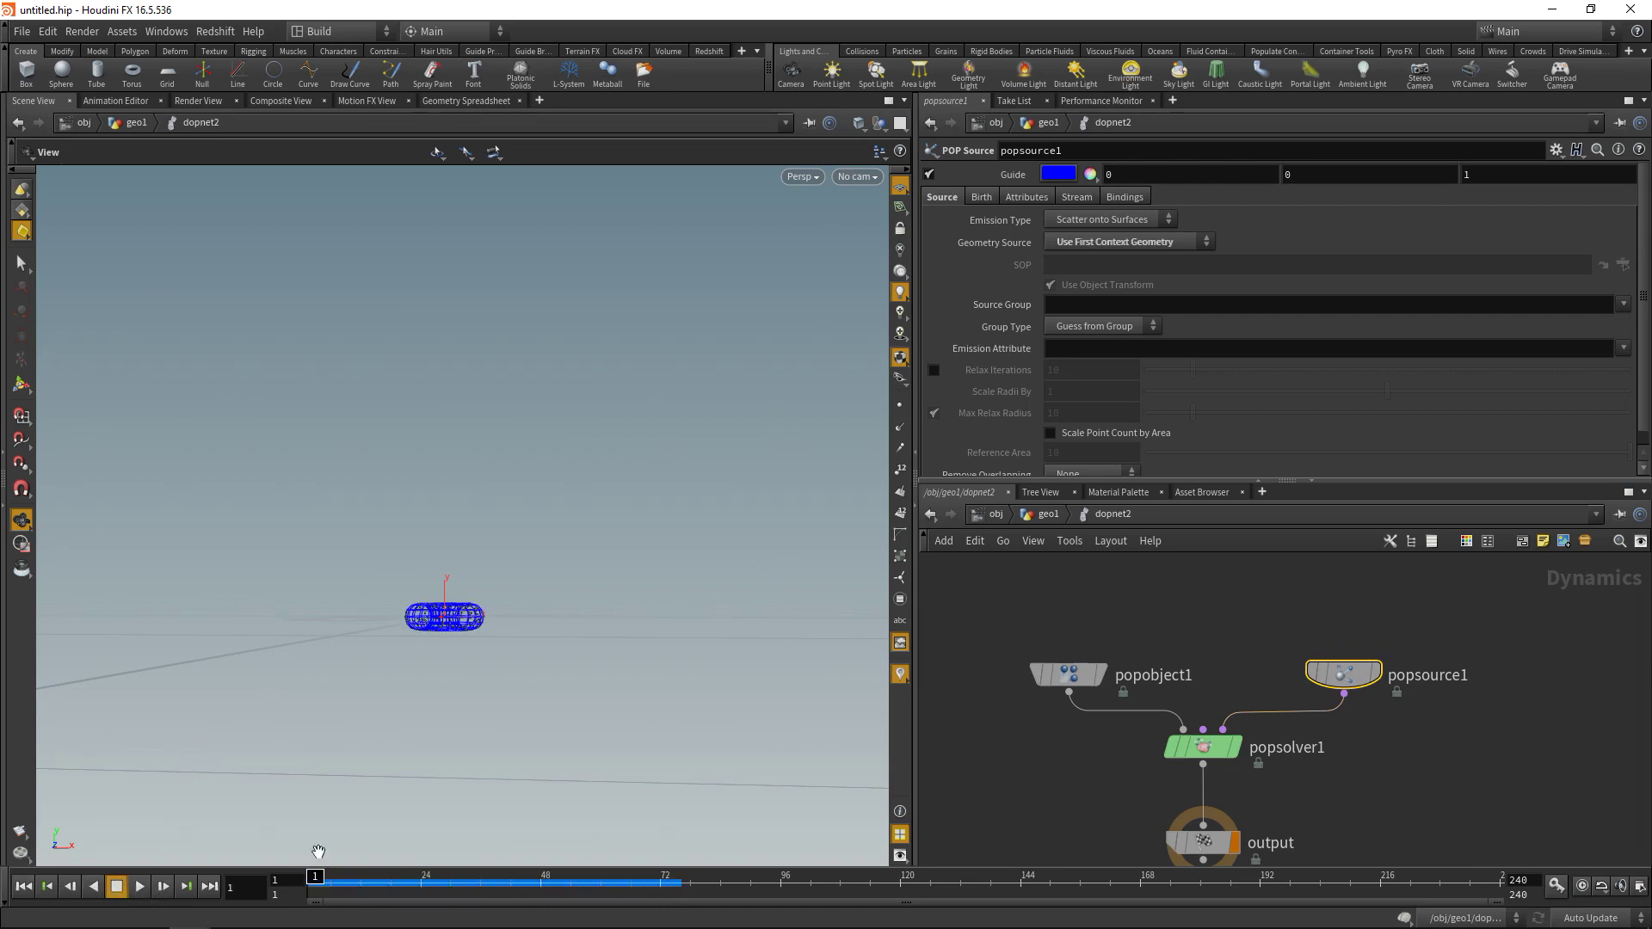
- Insert POP Advect by Volumes between popsource1 and popsolver1, then return to geo1
key("Tab")
type("ad")
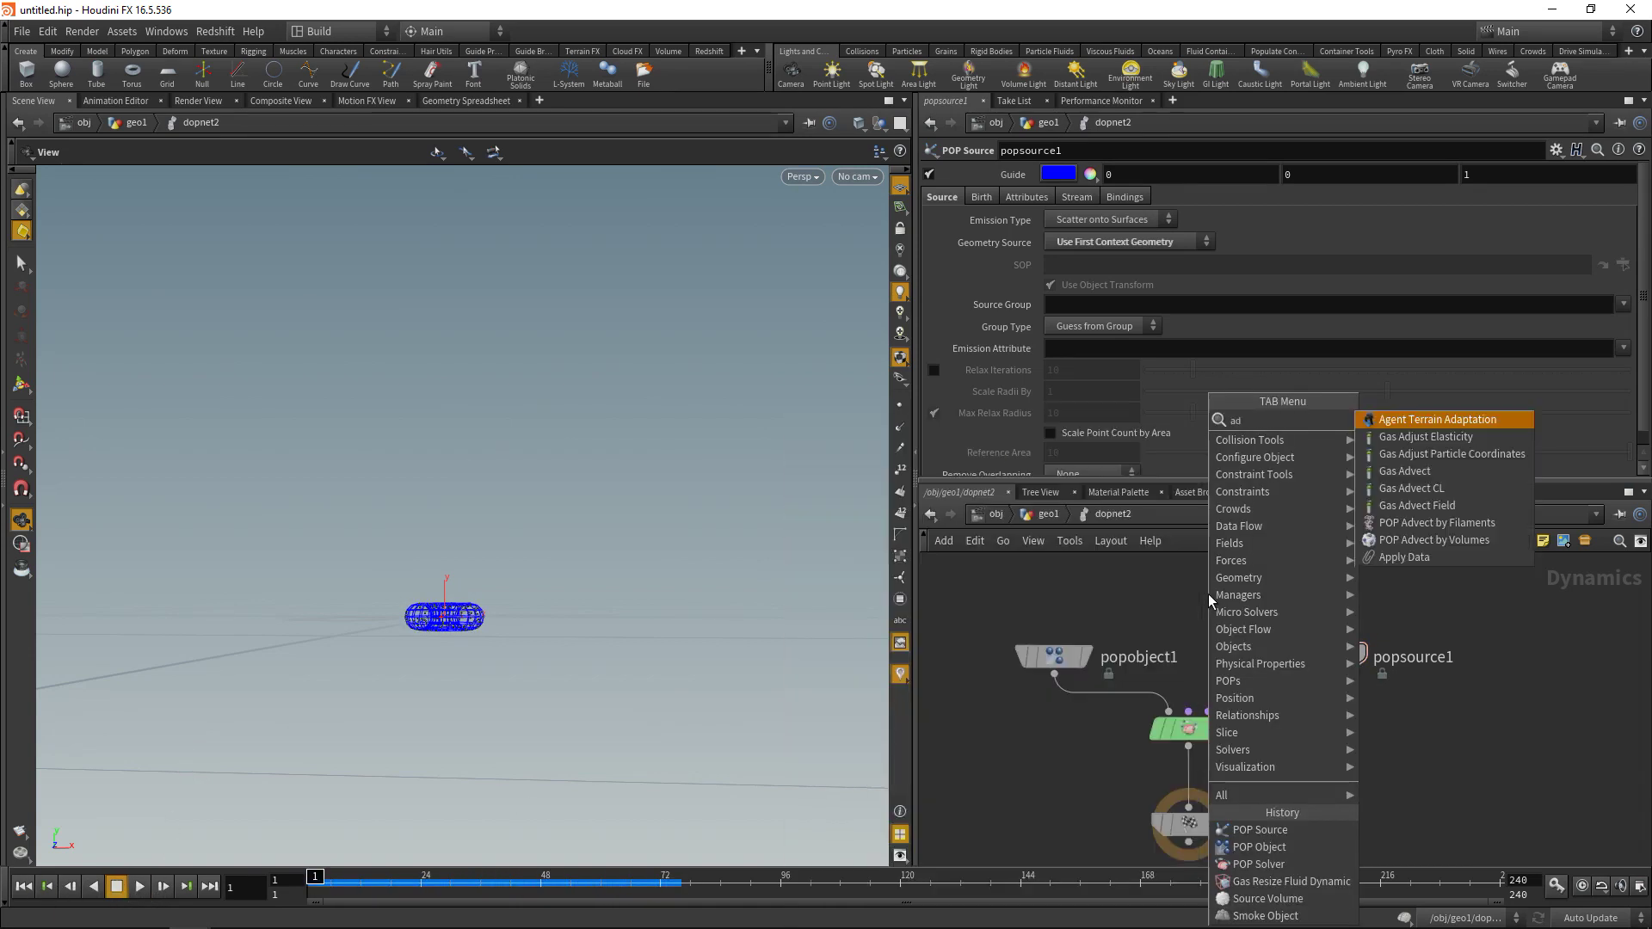
type("vec")
key("Down")
key("Down")
key("Down")
key("Down")
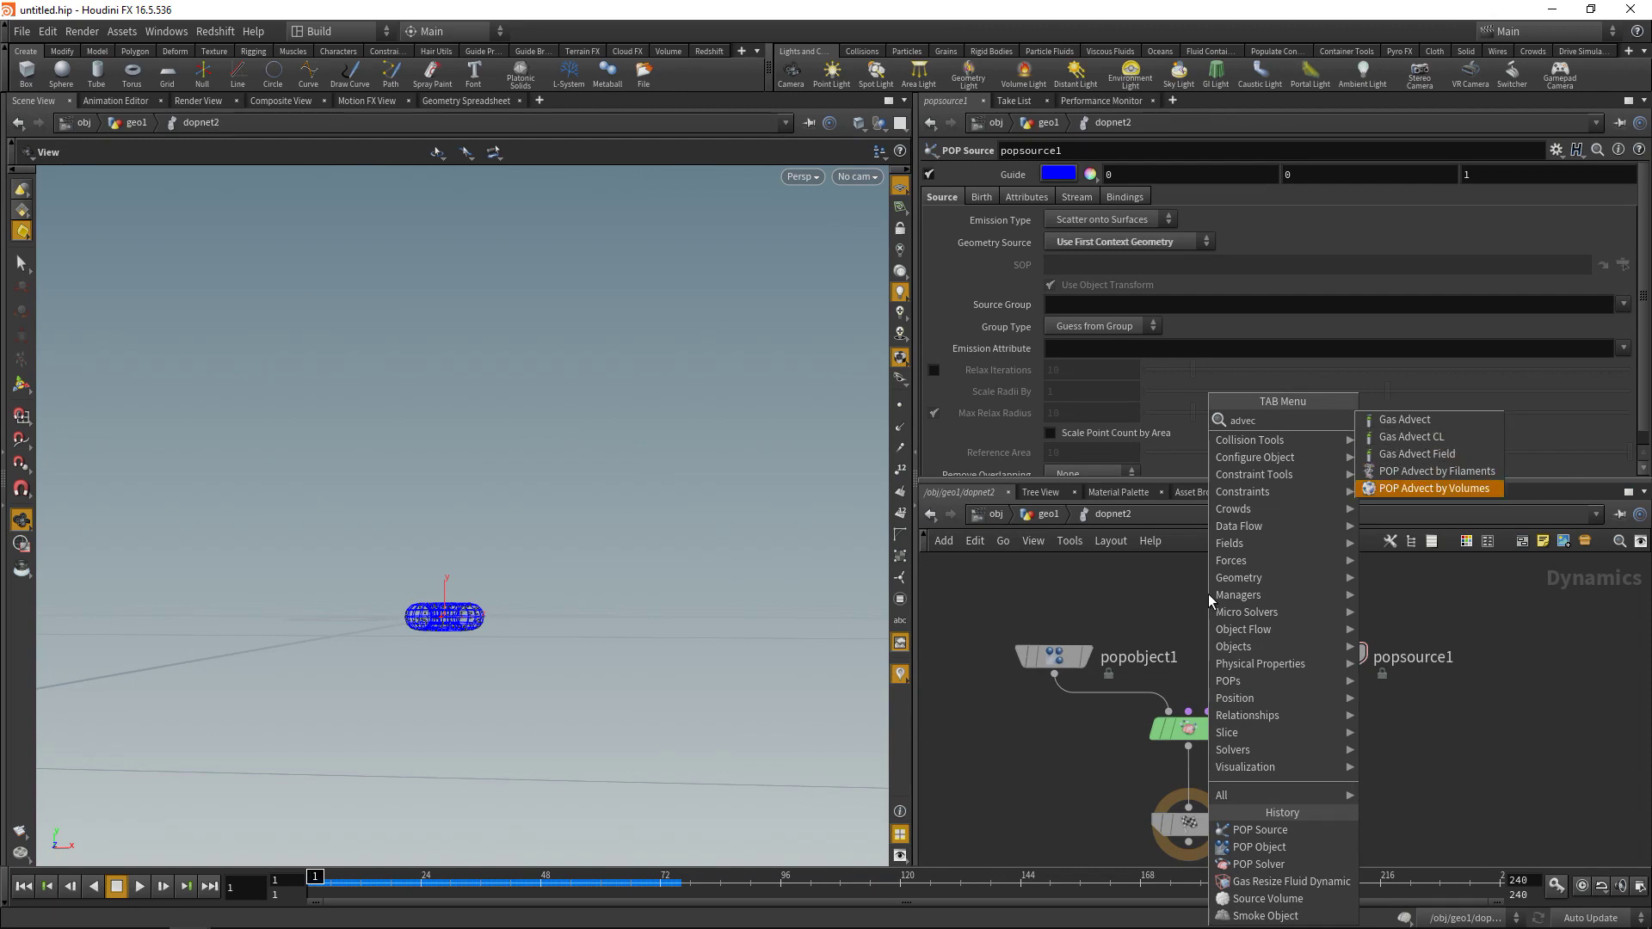
key("Return")
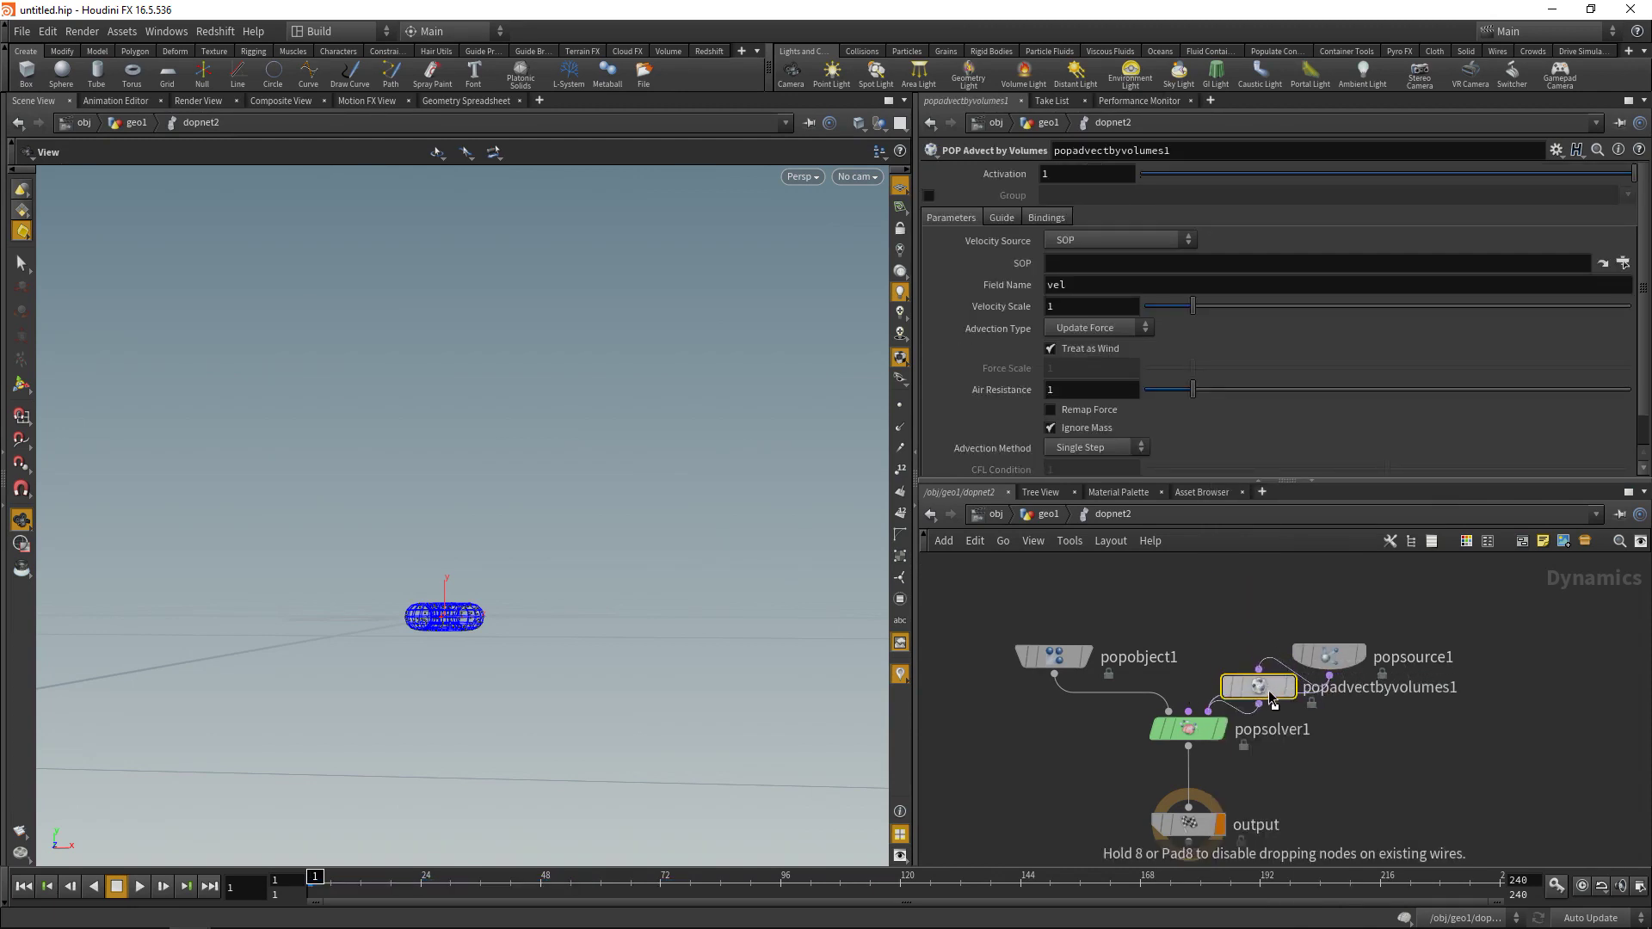
left_click(1271, 698)
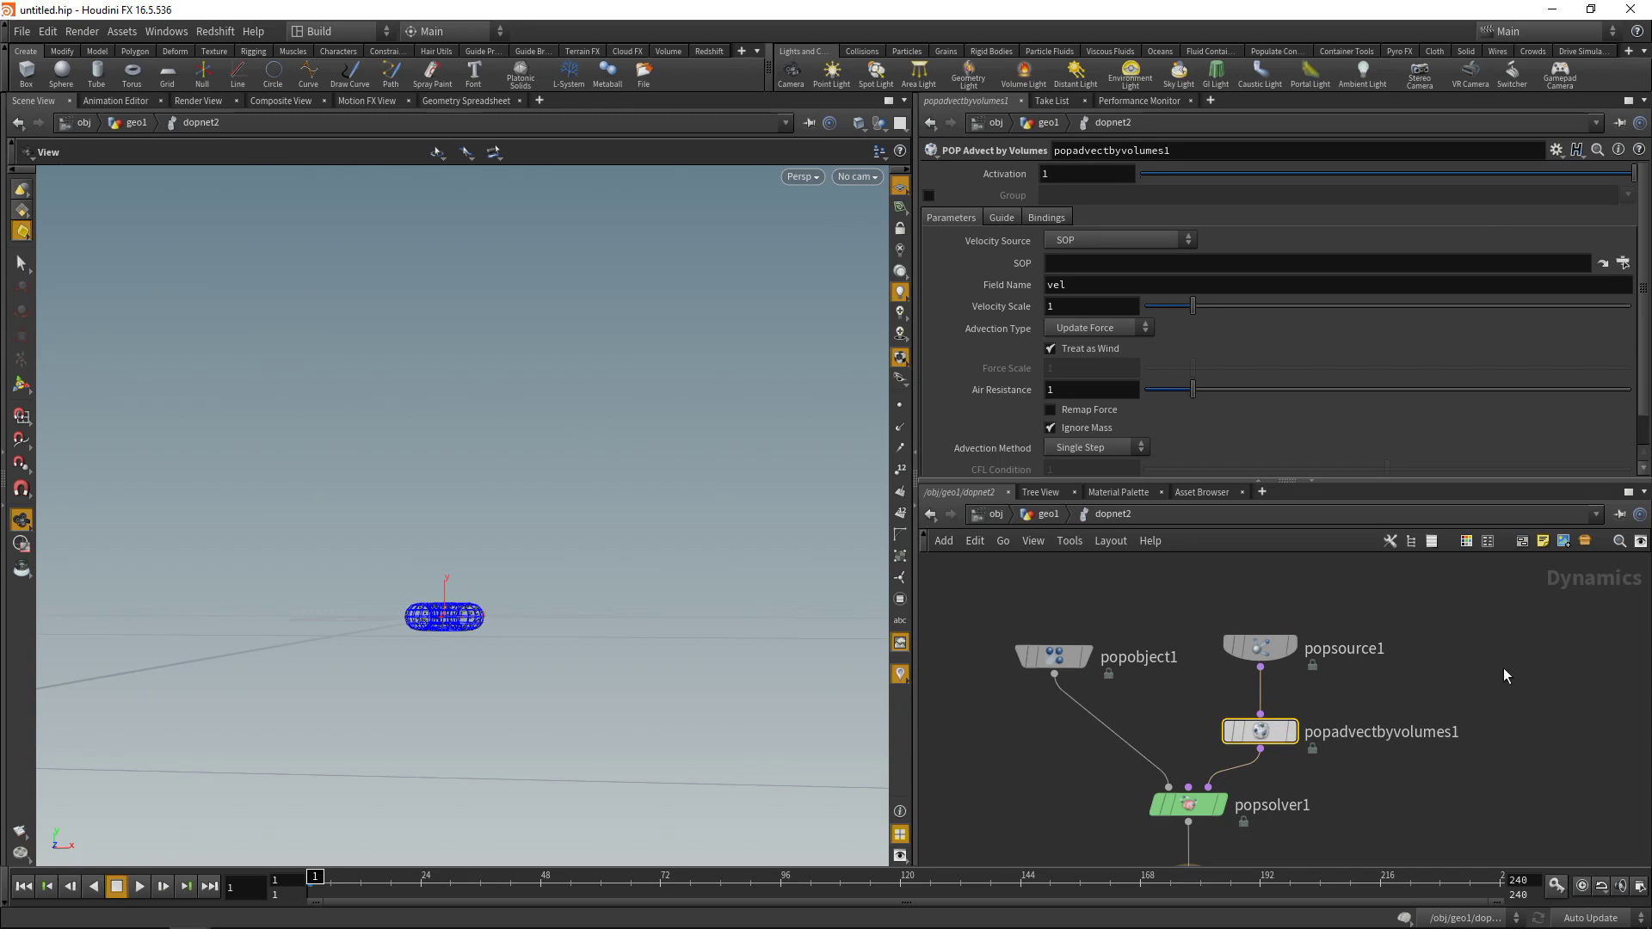
key("u")
left_click_drag(1153, 762, 1065, 698)
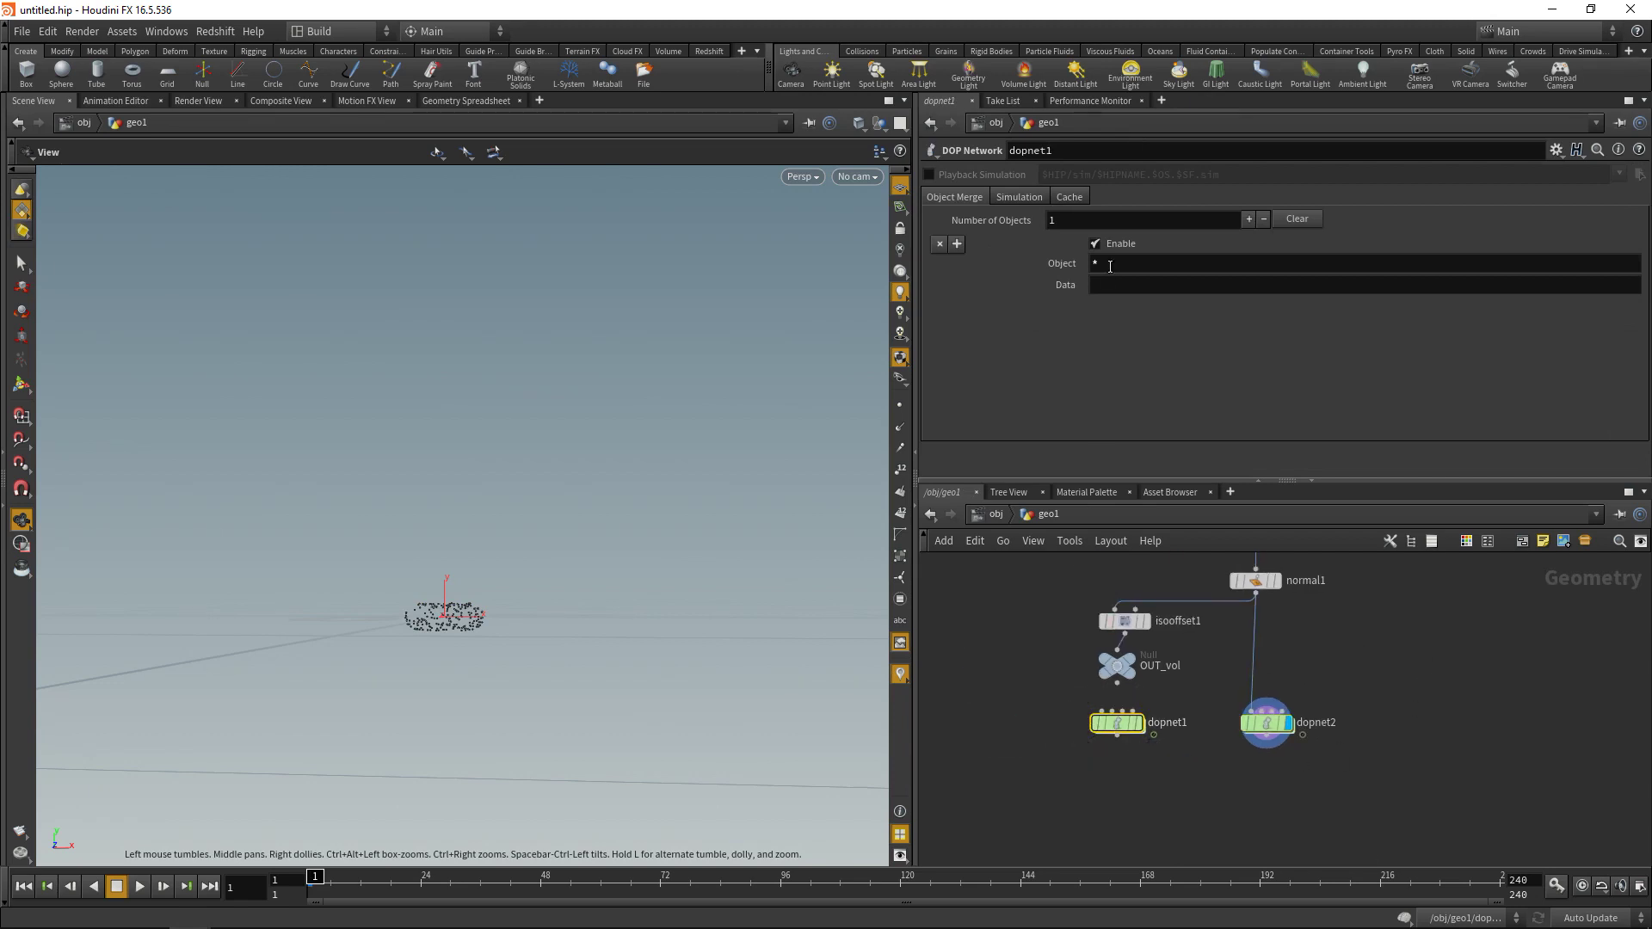
- Check the smoke object's name, smokeobject1, inside dopnet1
double_click(1119, 727)
left_click(1027, 621)
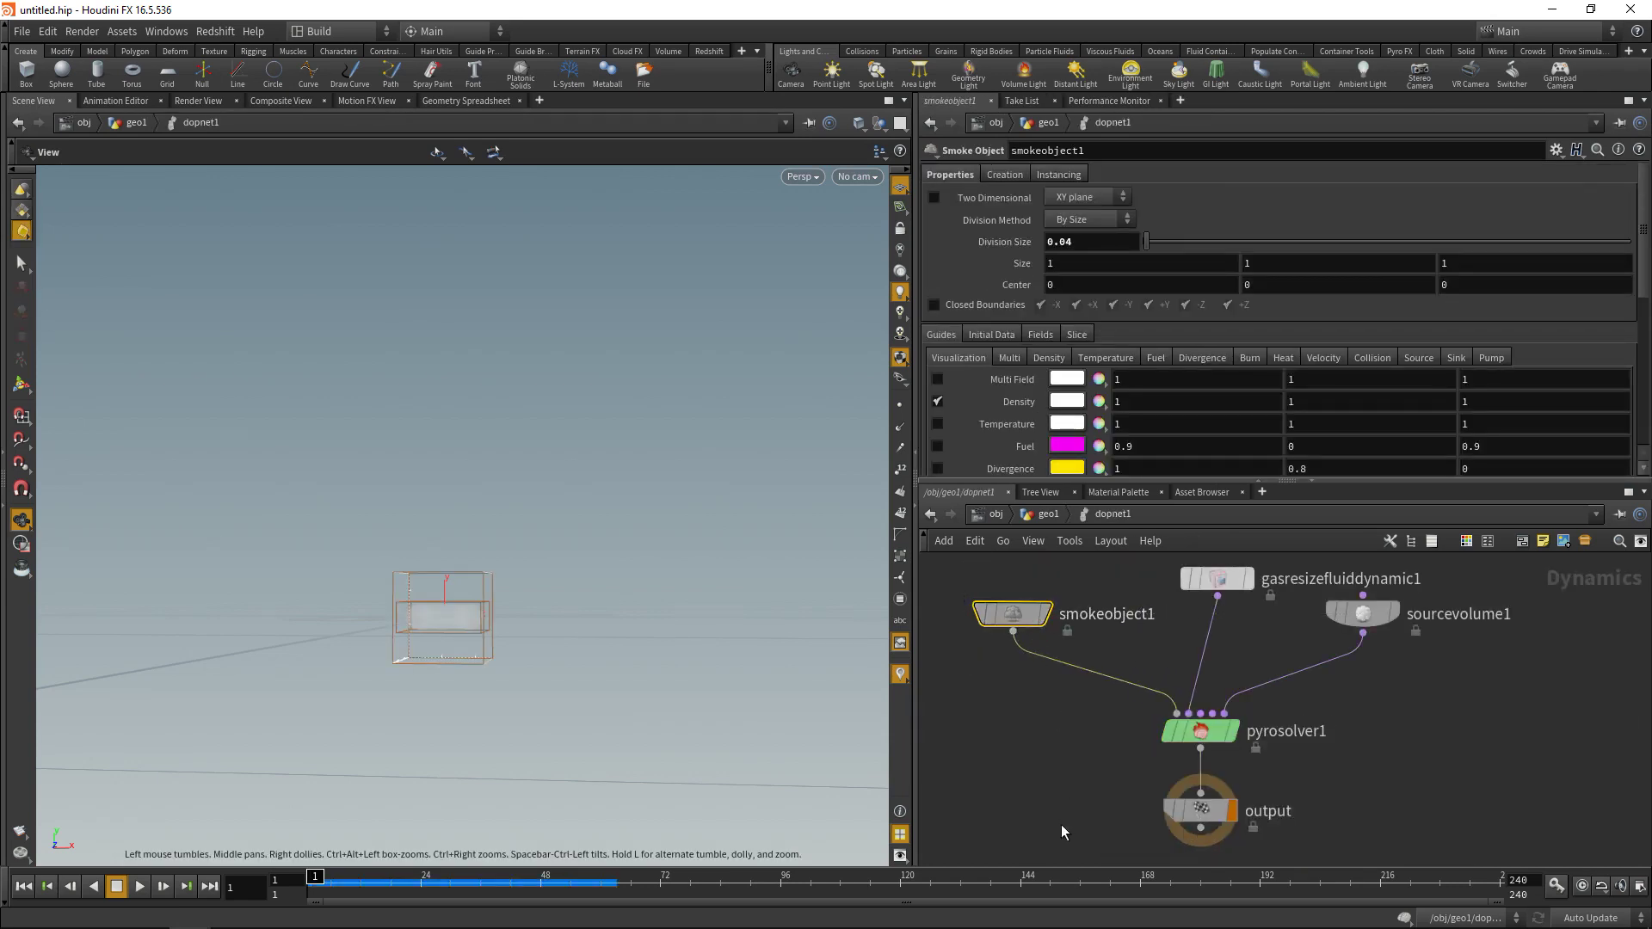
key("u")
- Set dopnet1's Object Merge Object to smokeobject1 and its Data to vel
left_click(1098, 264)
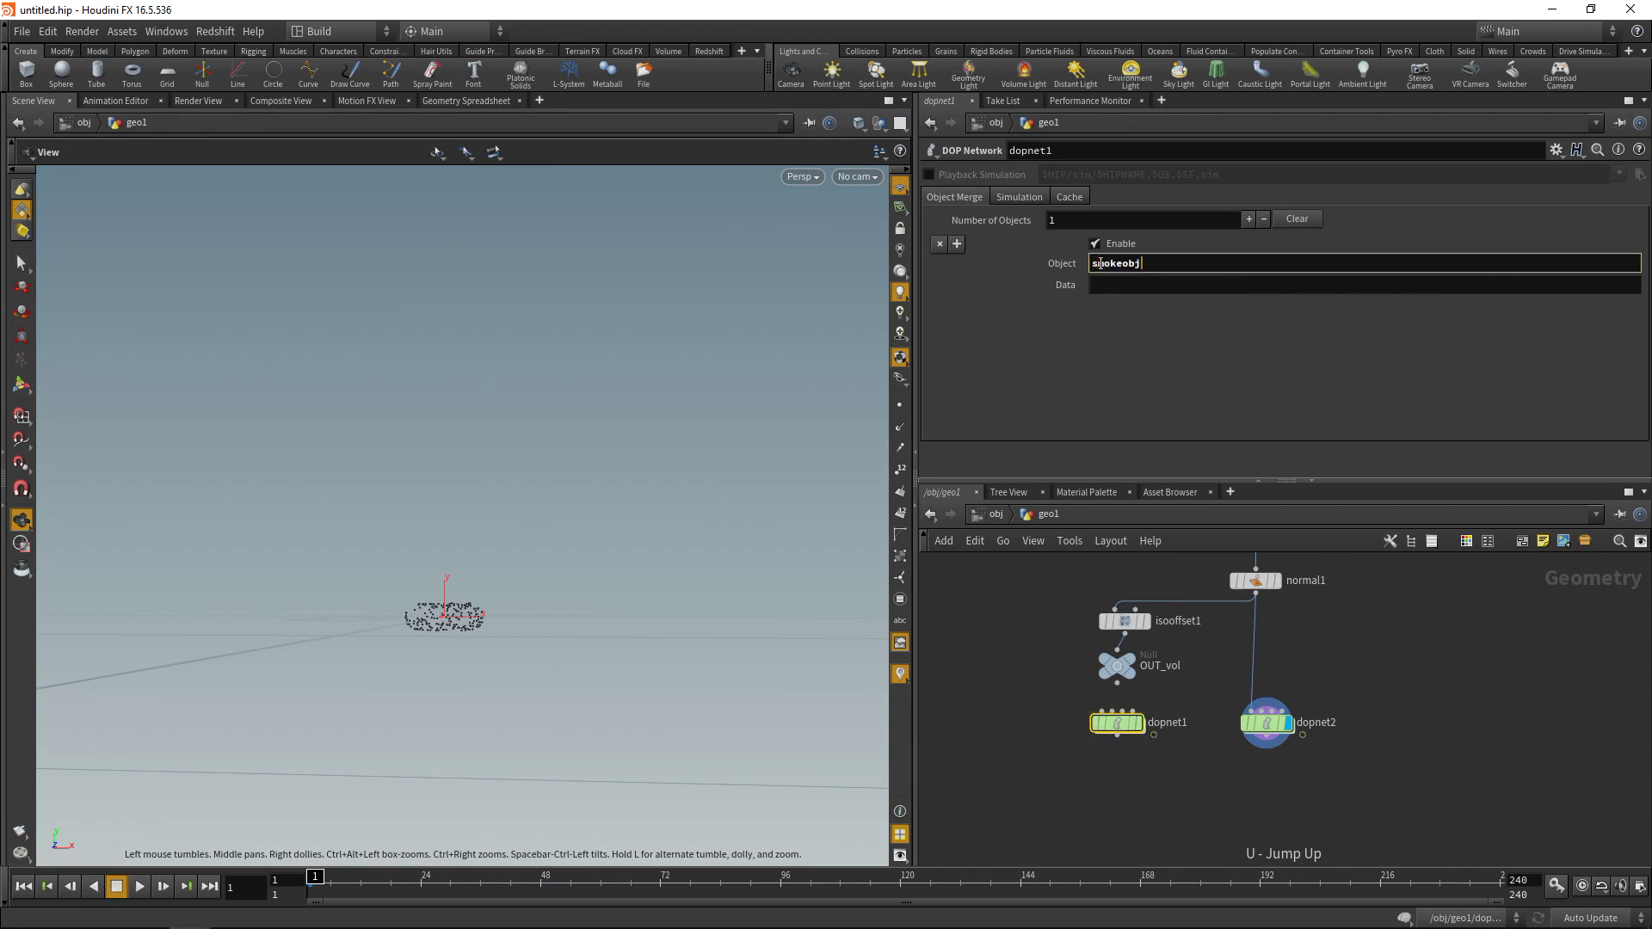
left_click(1129, 287)
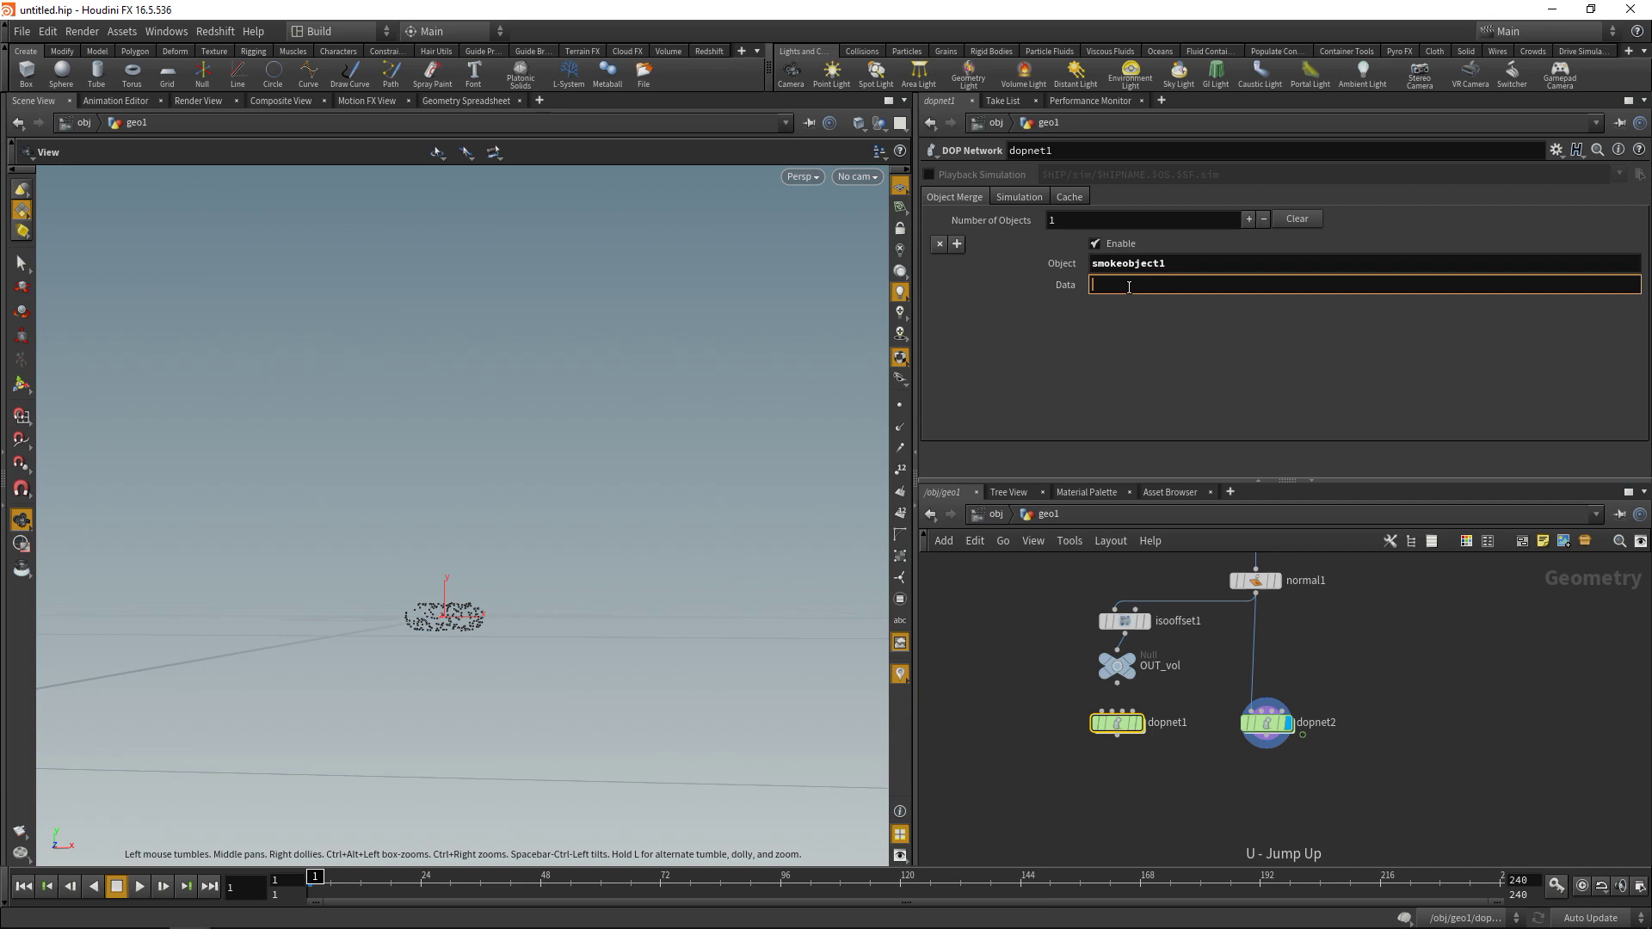
type("vel")
key("Return")
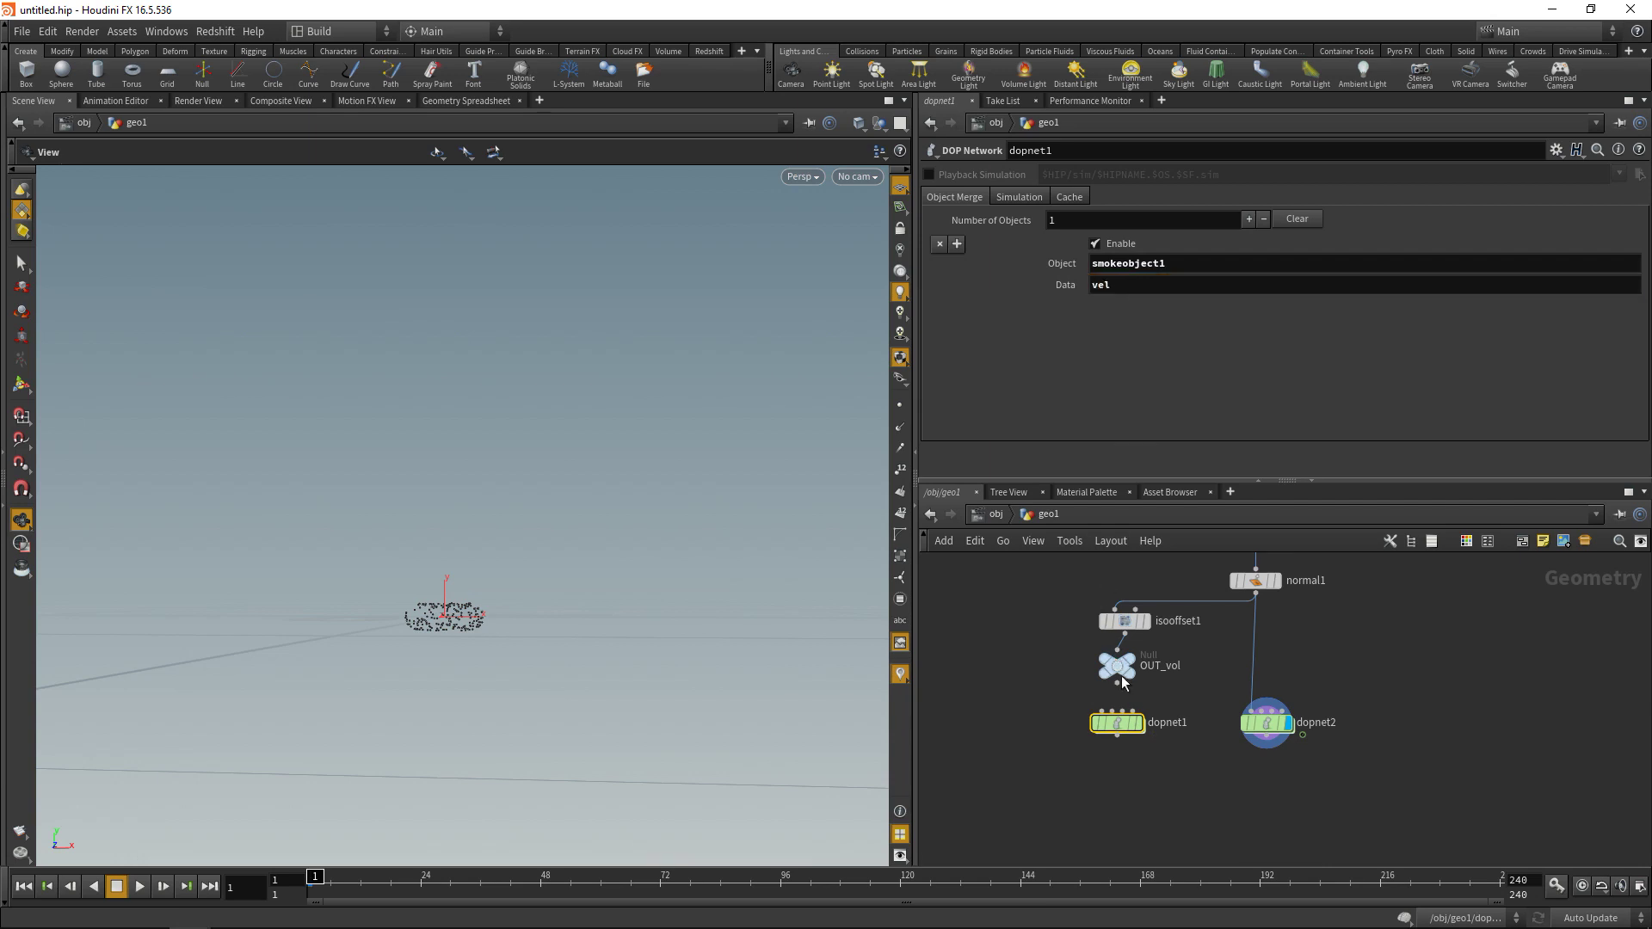
middle_click(1116, 722)
- Point popadvectbyvolumes1's SOP velocity source to /obj/geo1/dopnet1 and play the advected particles
left_click_drag(1344, 655, 1248, 785)
double_click(1268, 723)
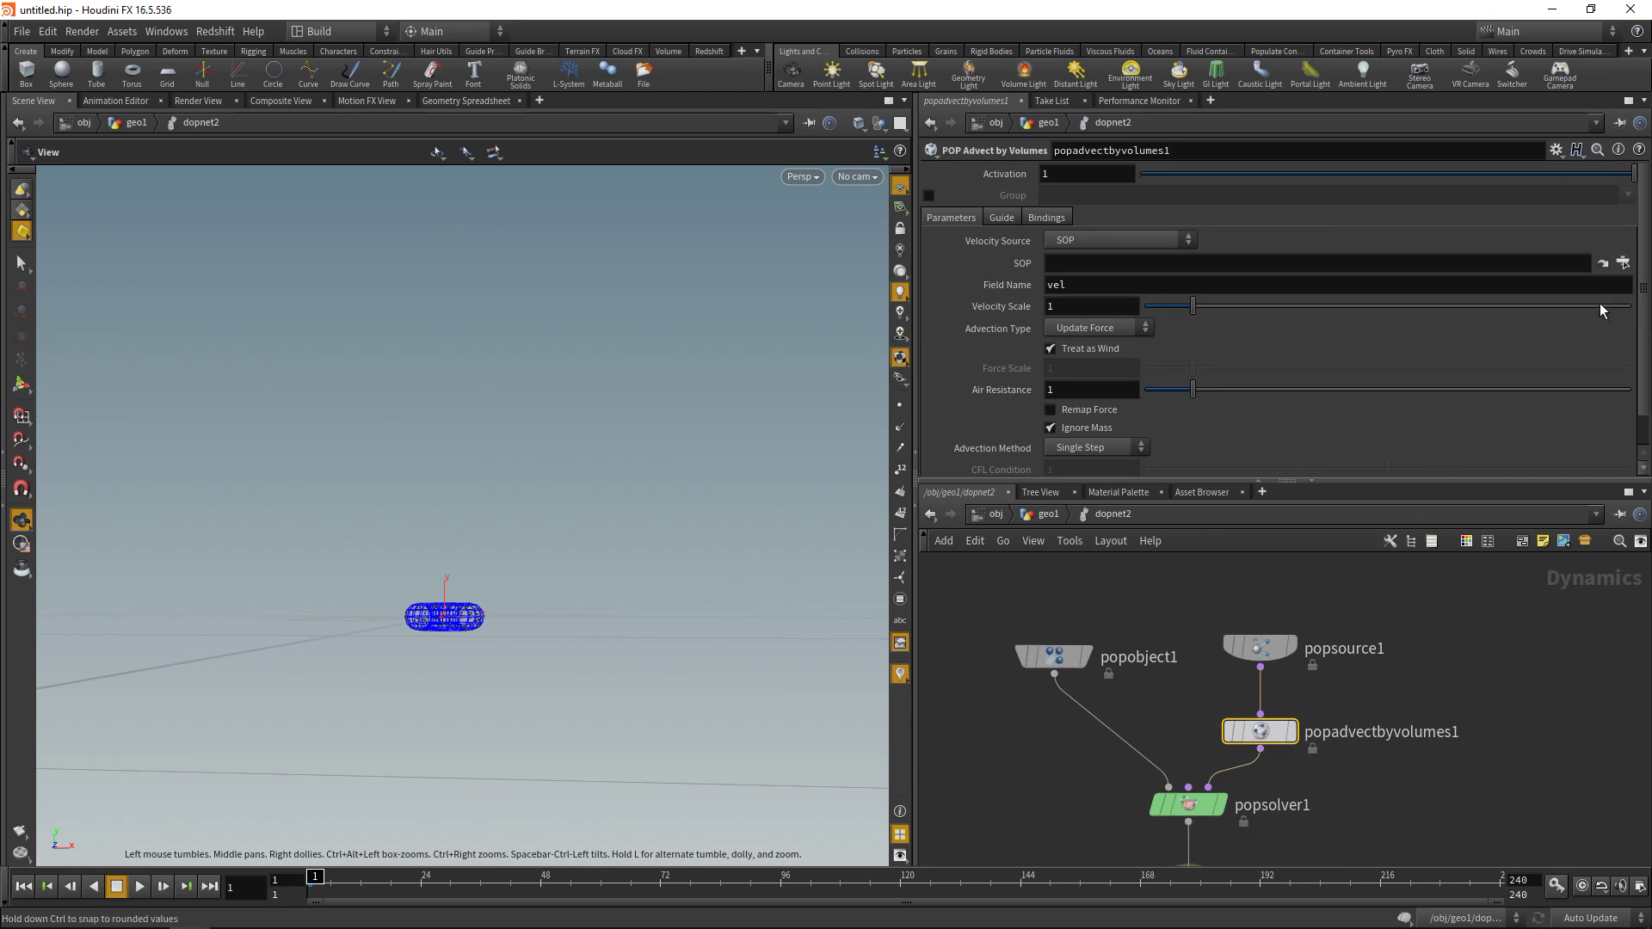
left_click(1622, 264)
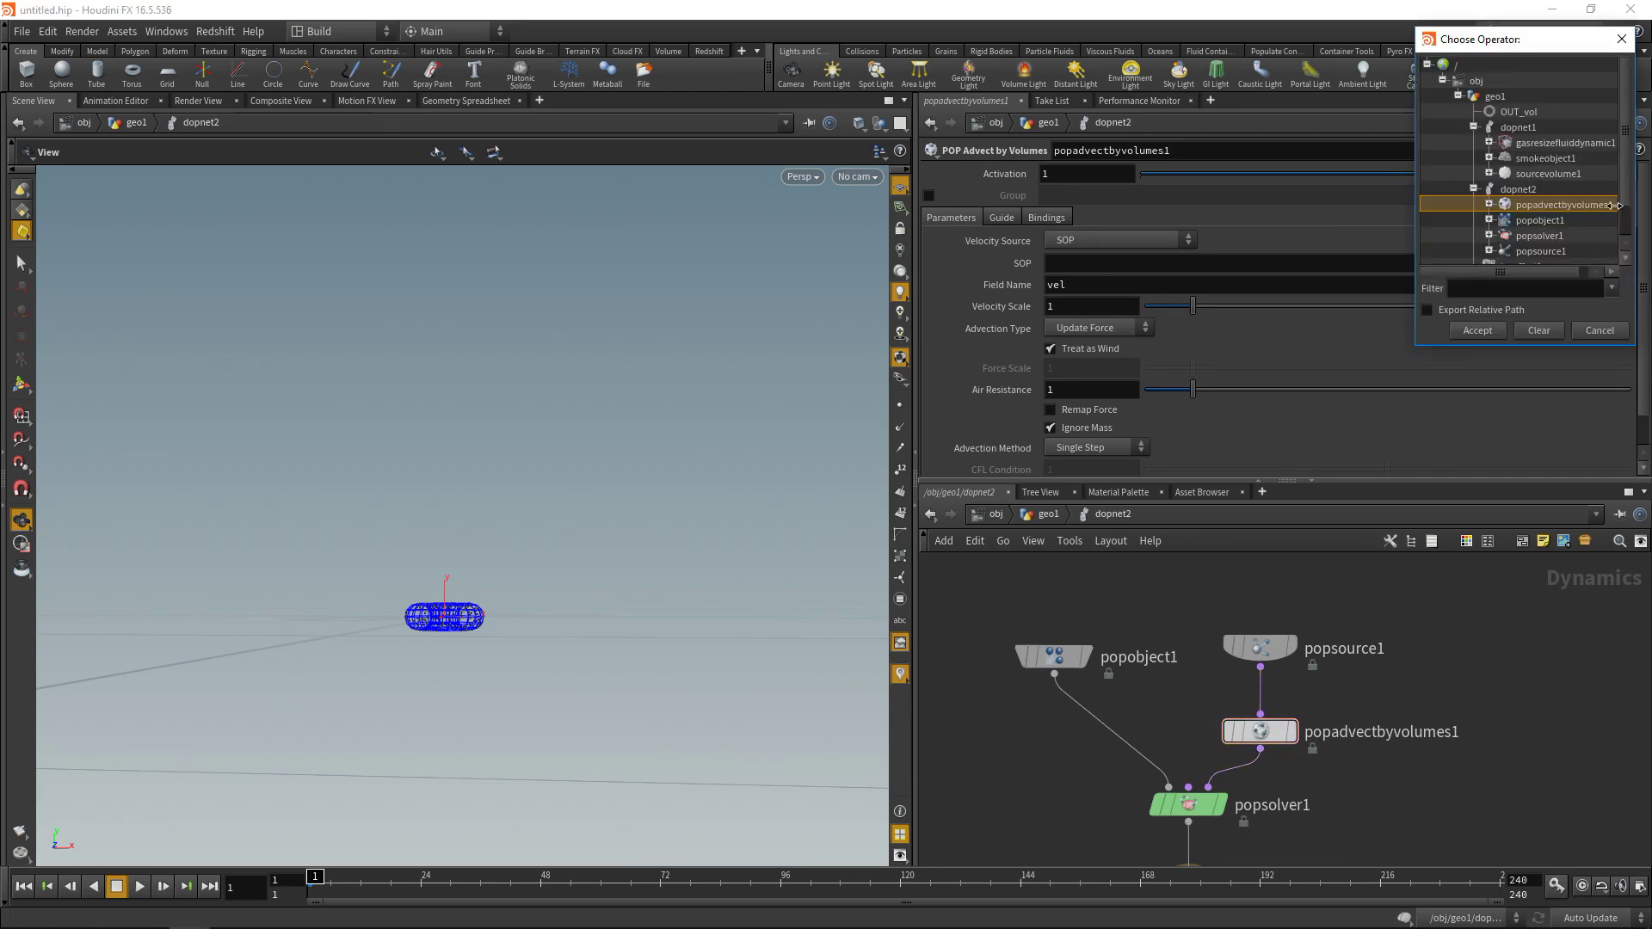
double_click(1517, 126)
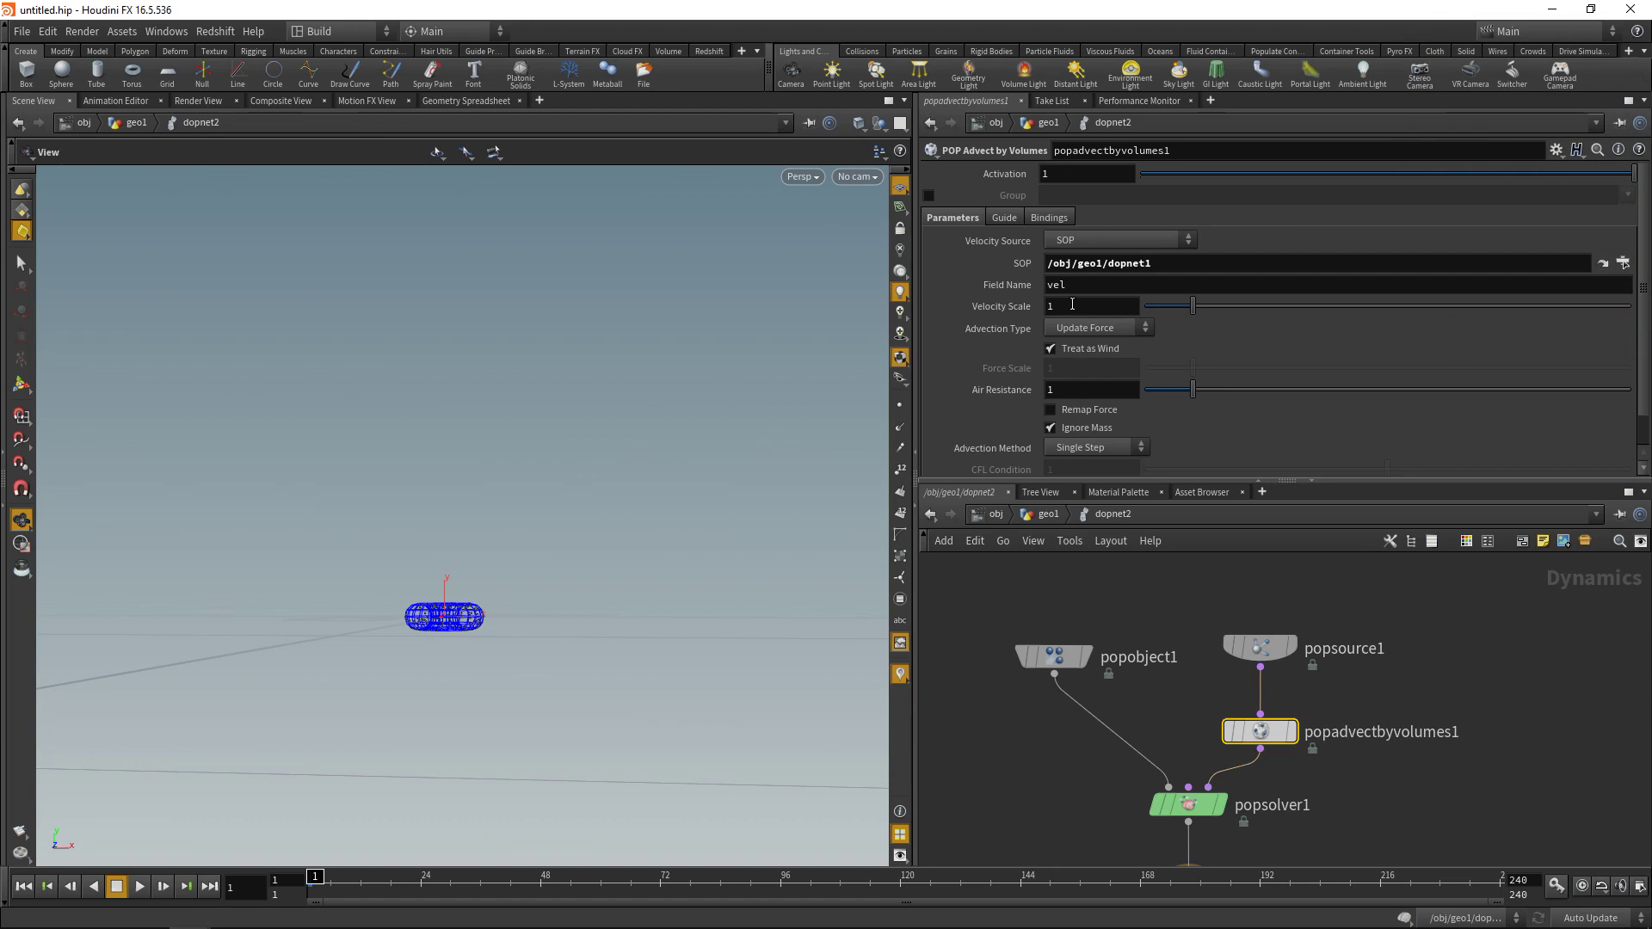
key("h")
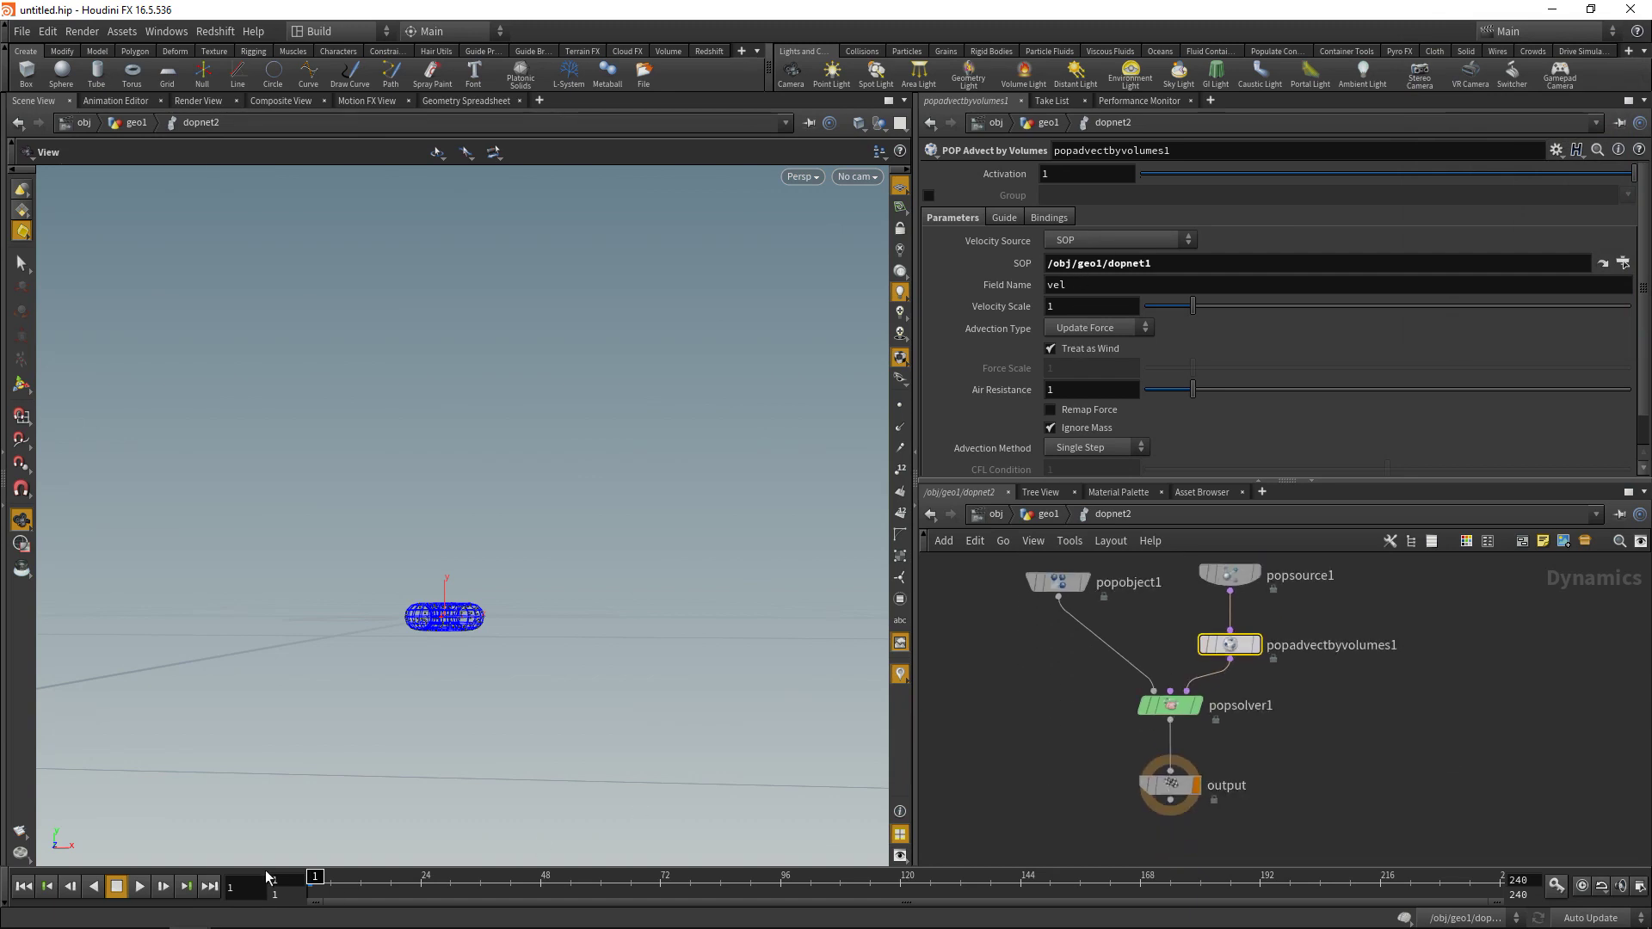
left_click(143, 890)
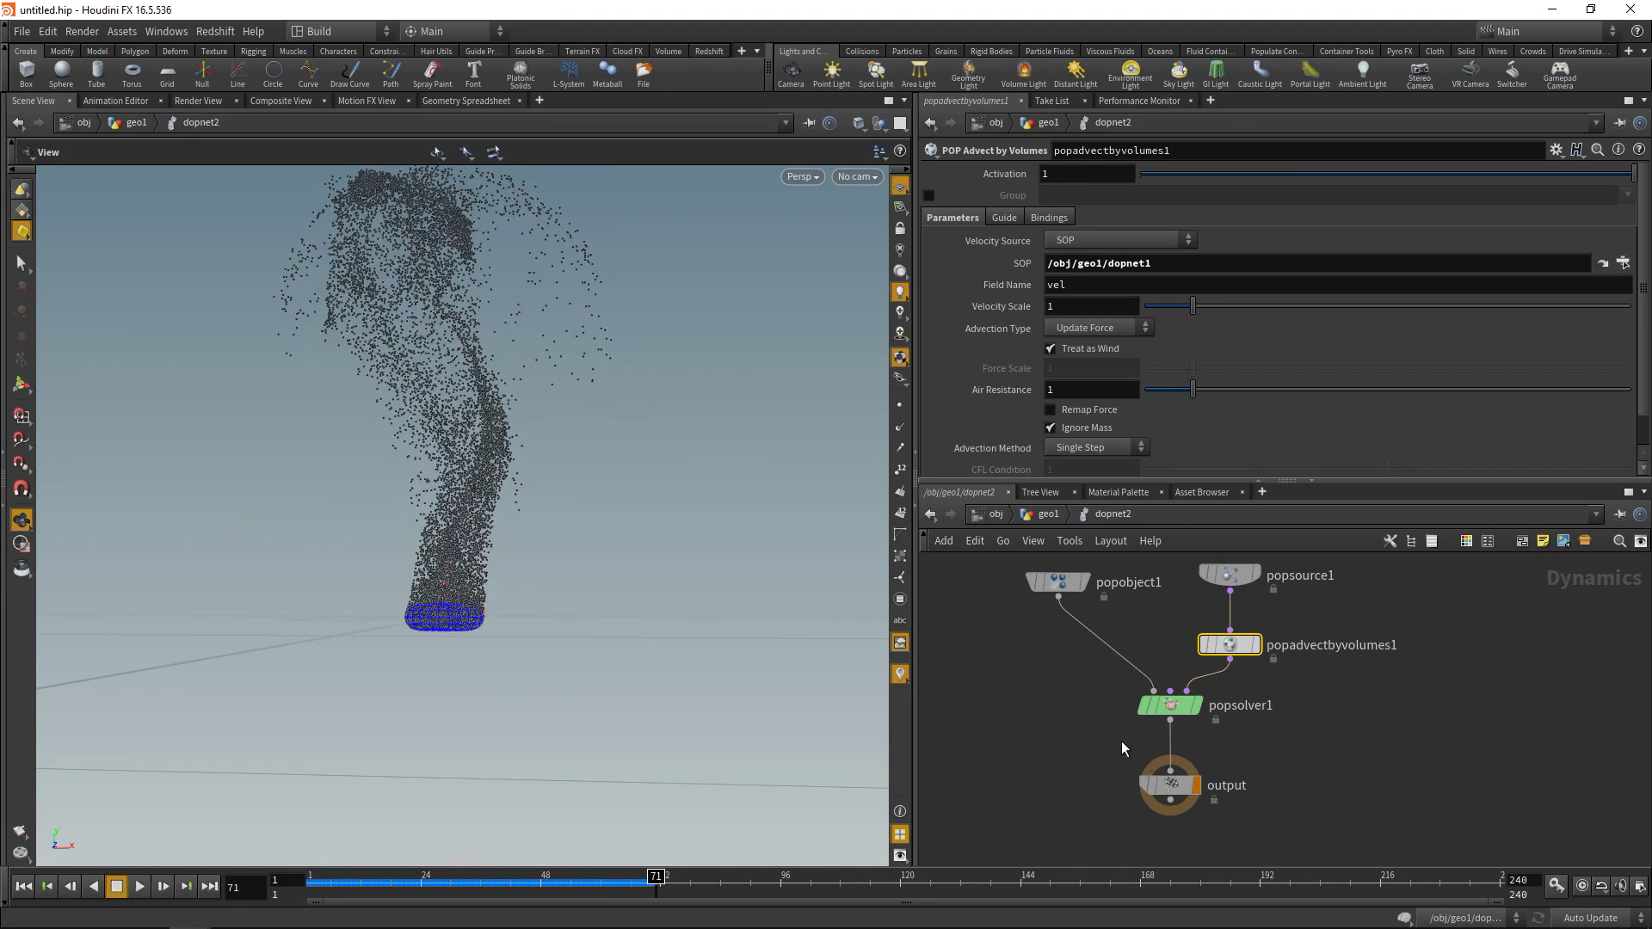
- Stop playback at frame 71 and return to the /obj level
left_click(1080, 745)
key("u")
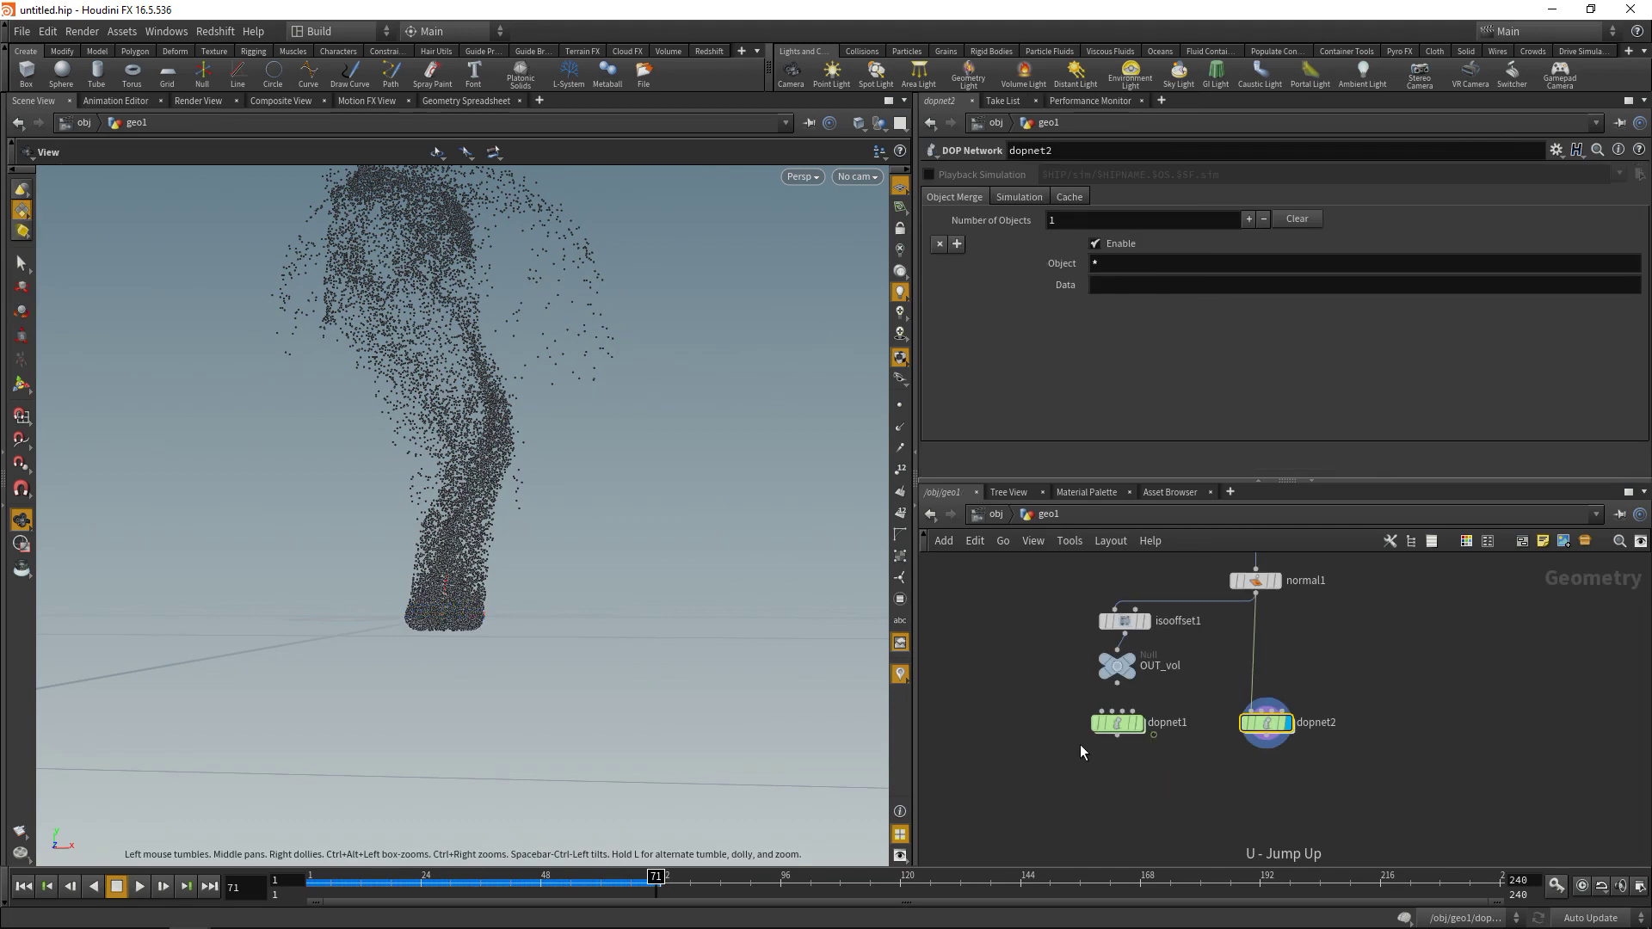
key("u")
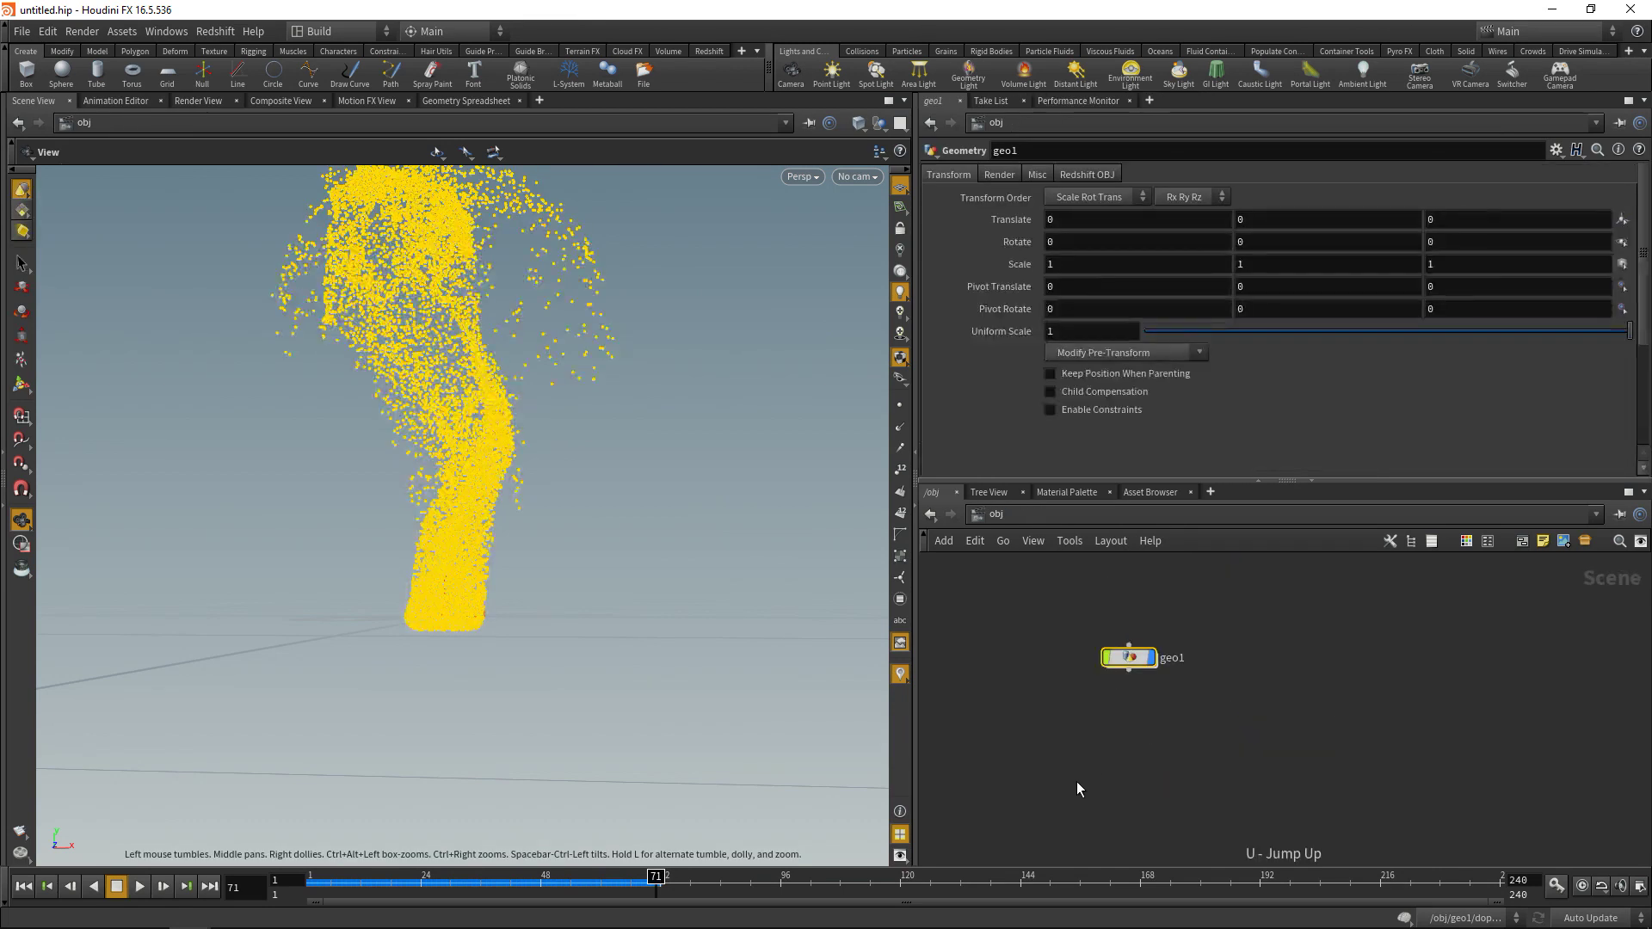
left_click_drag(425, 472, 461, 579)
- Search nodes for 'insta', then go back inside geo1 to view dopnet2's 14,793 particles
key("Tab")
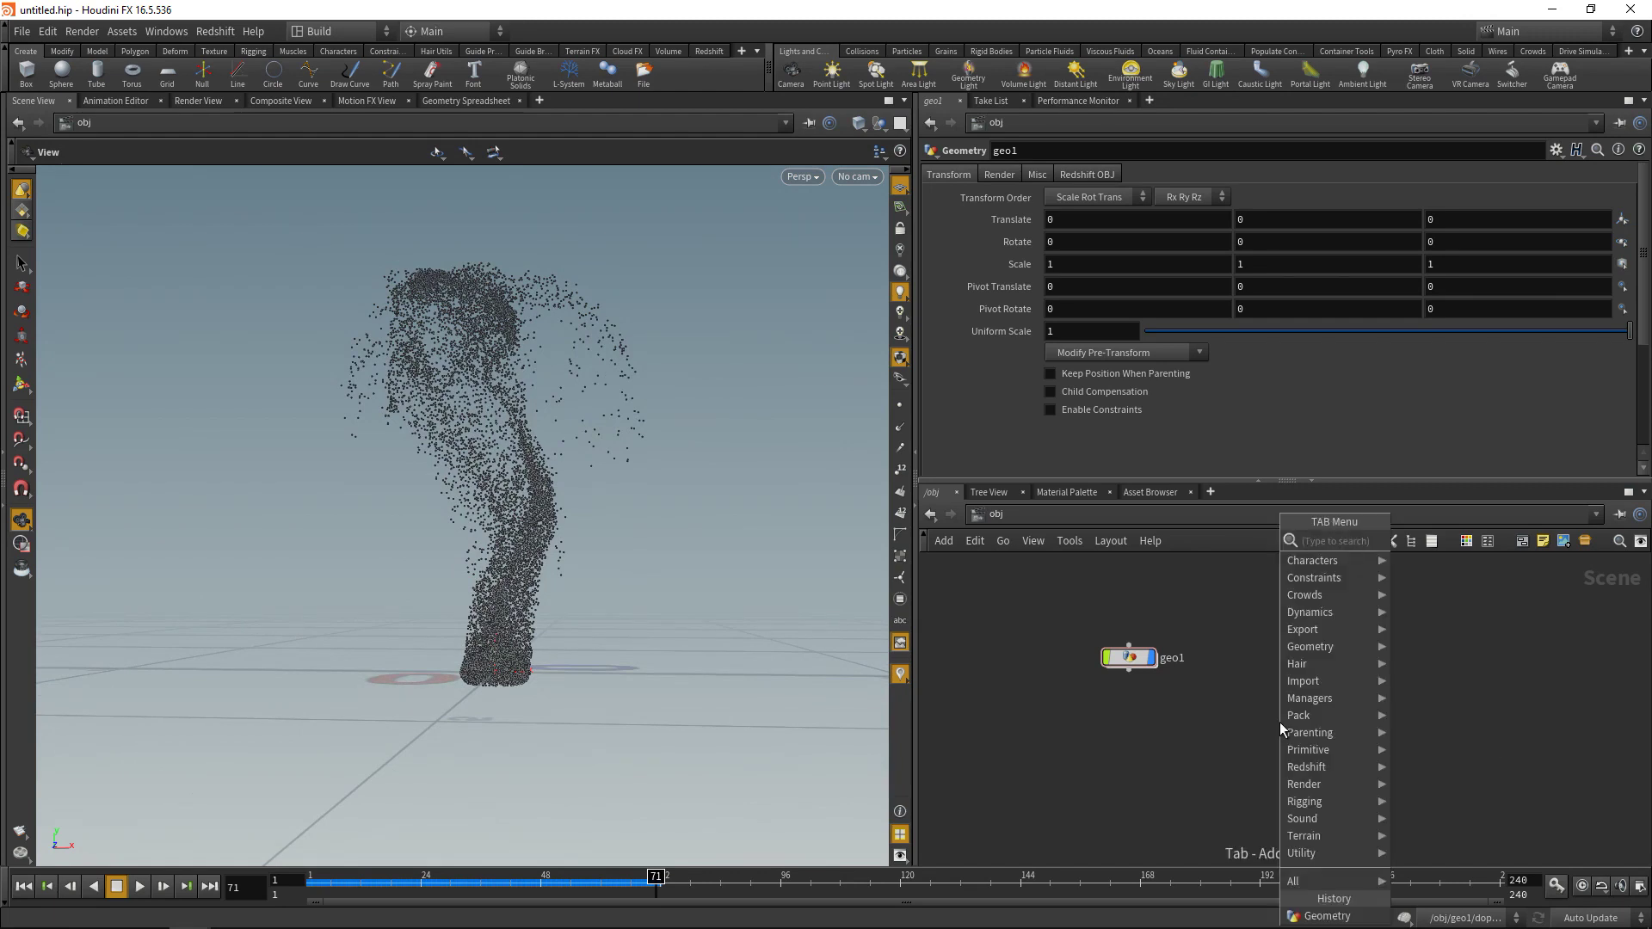
type("insta")
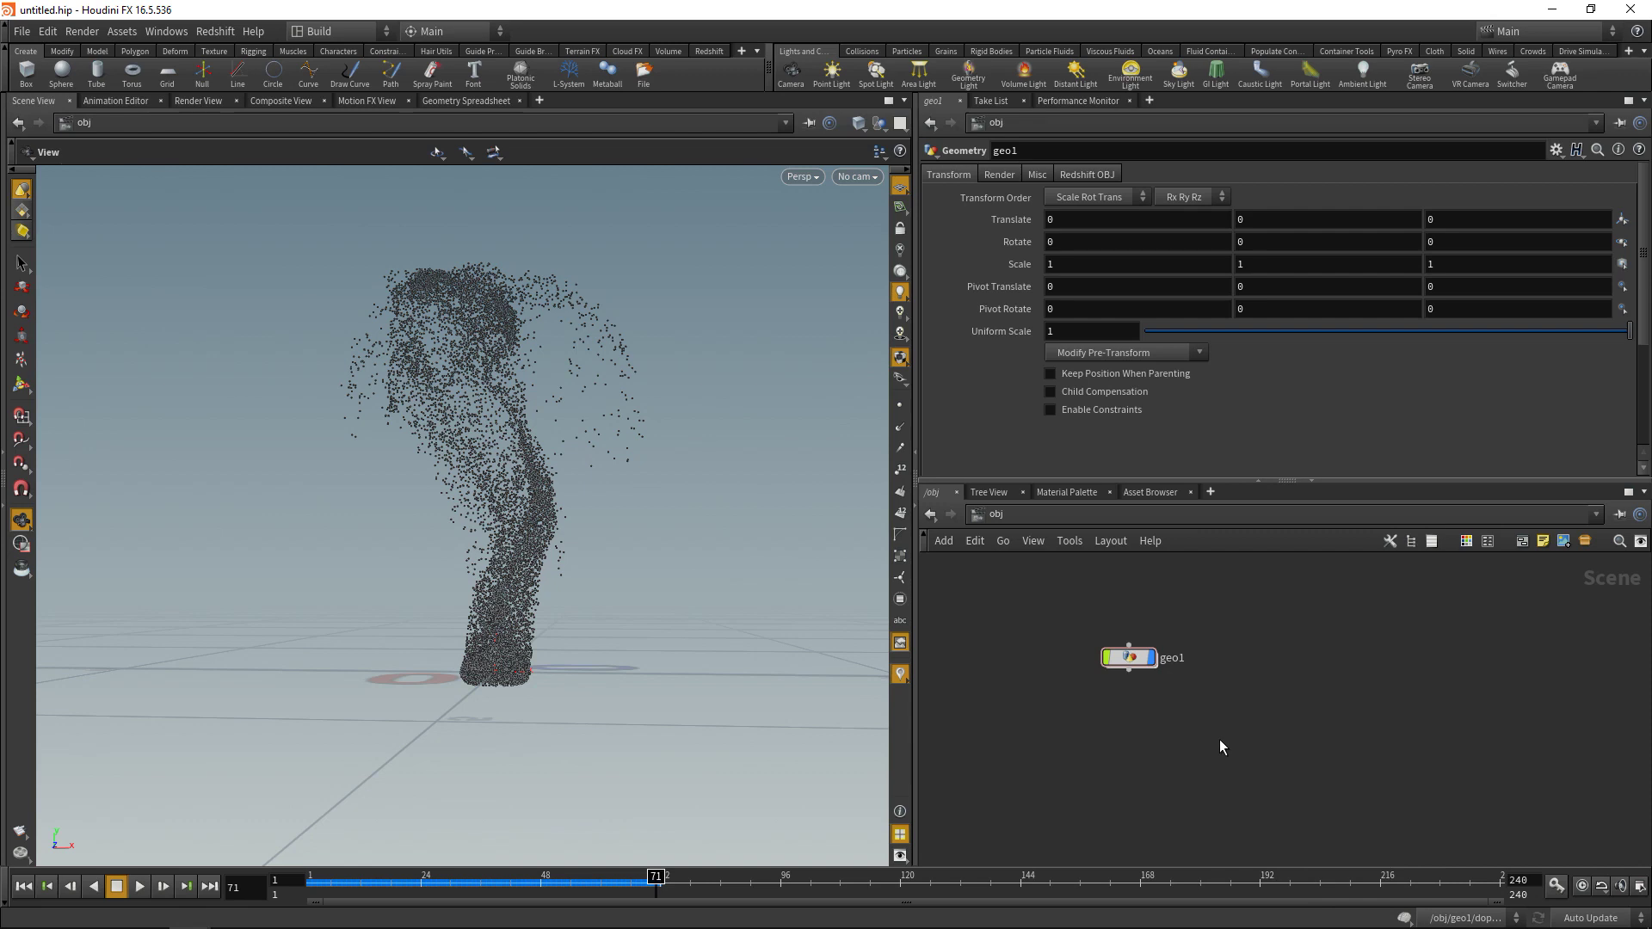
left_click_drag(1179, 733, 1090, 617)
key("Return")
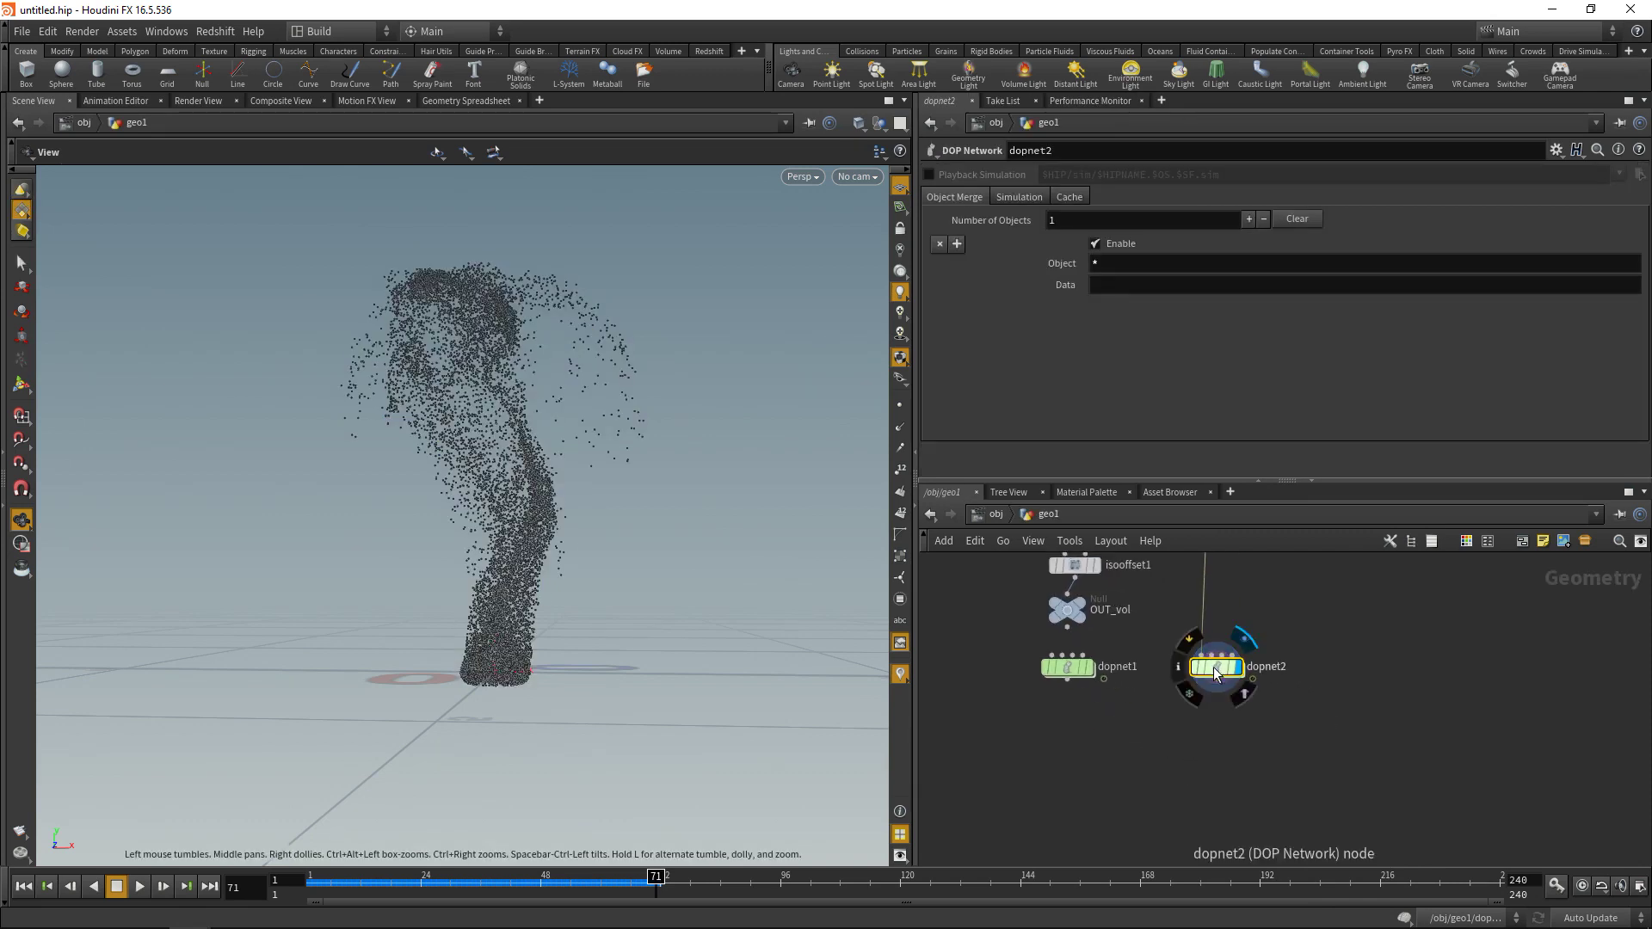
middle_click(1215, 671)
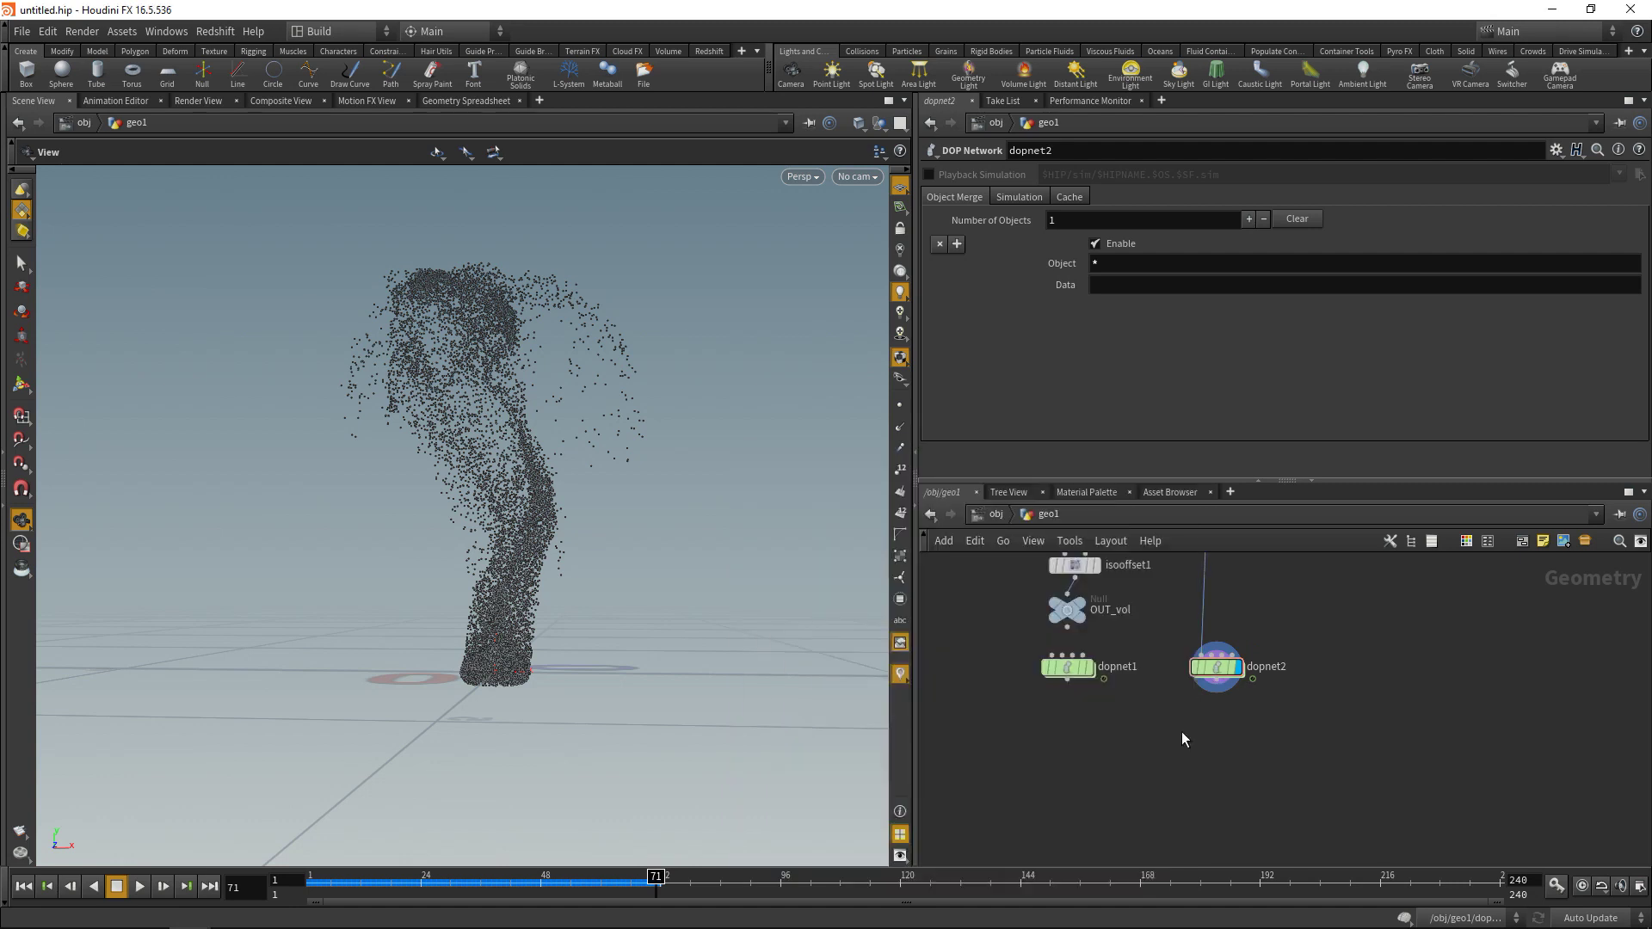
- Add a Point Wrangle node below dopnet2
key("Tab")
type("point wrangle")
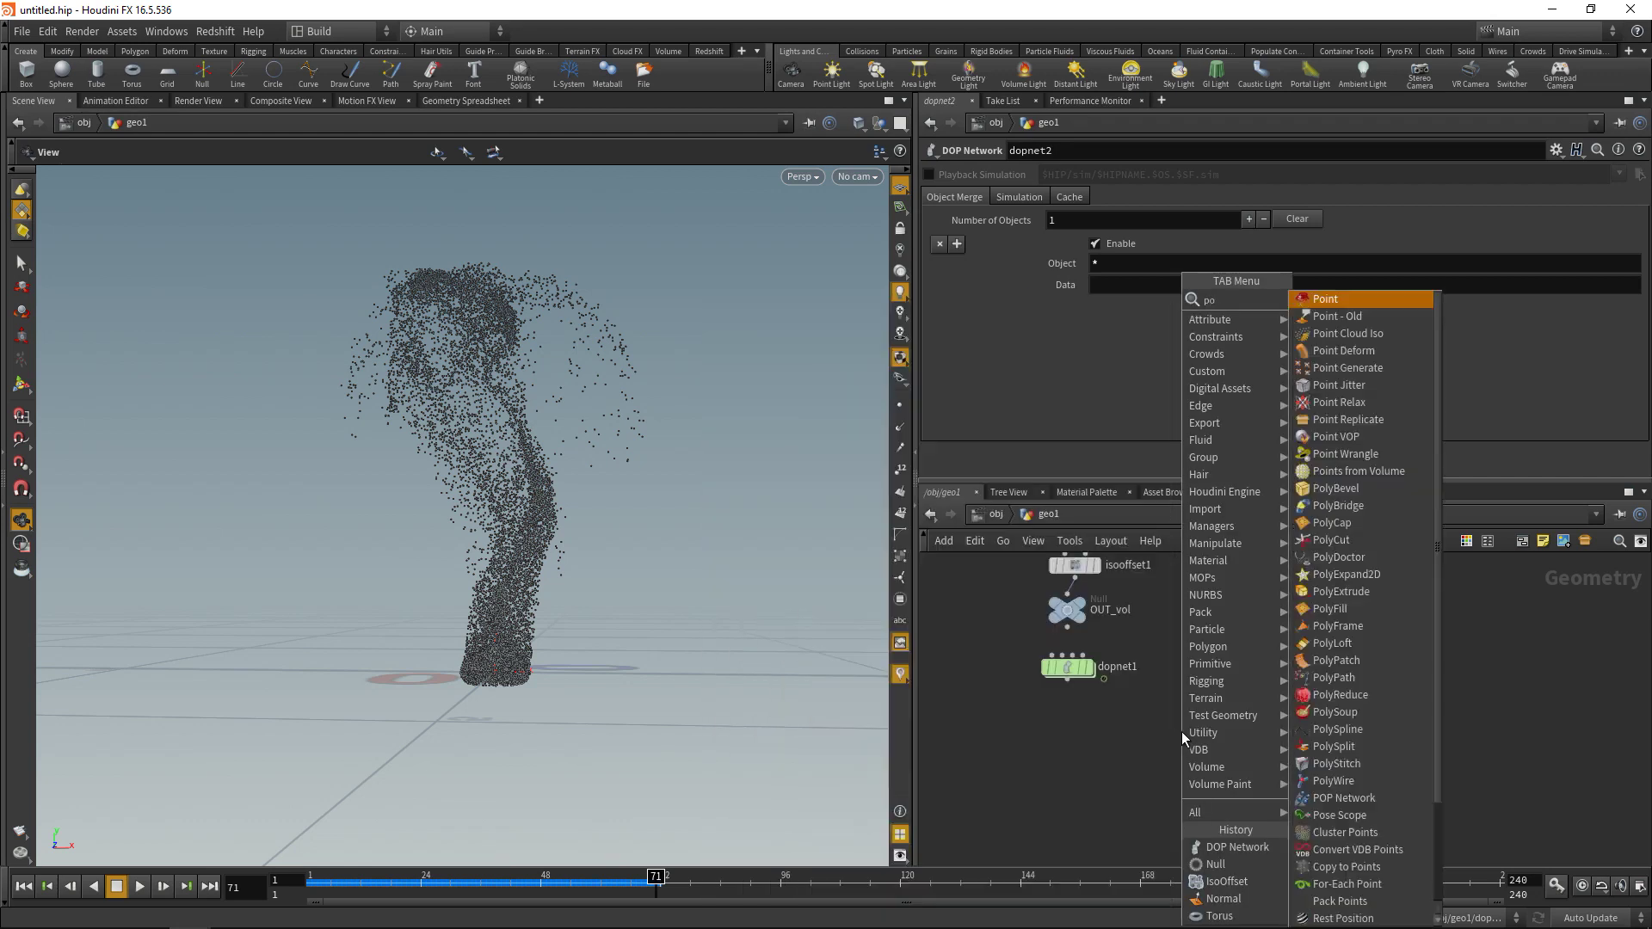
key("Return")
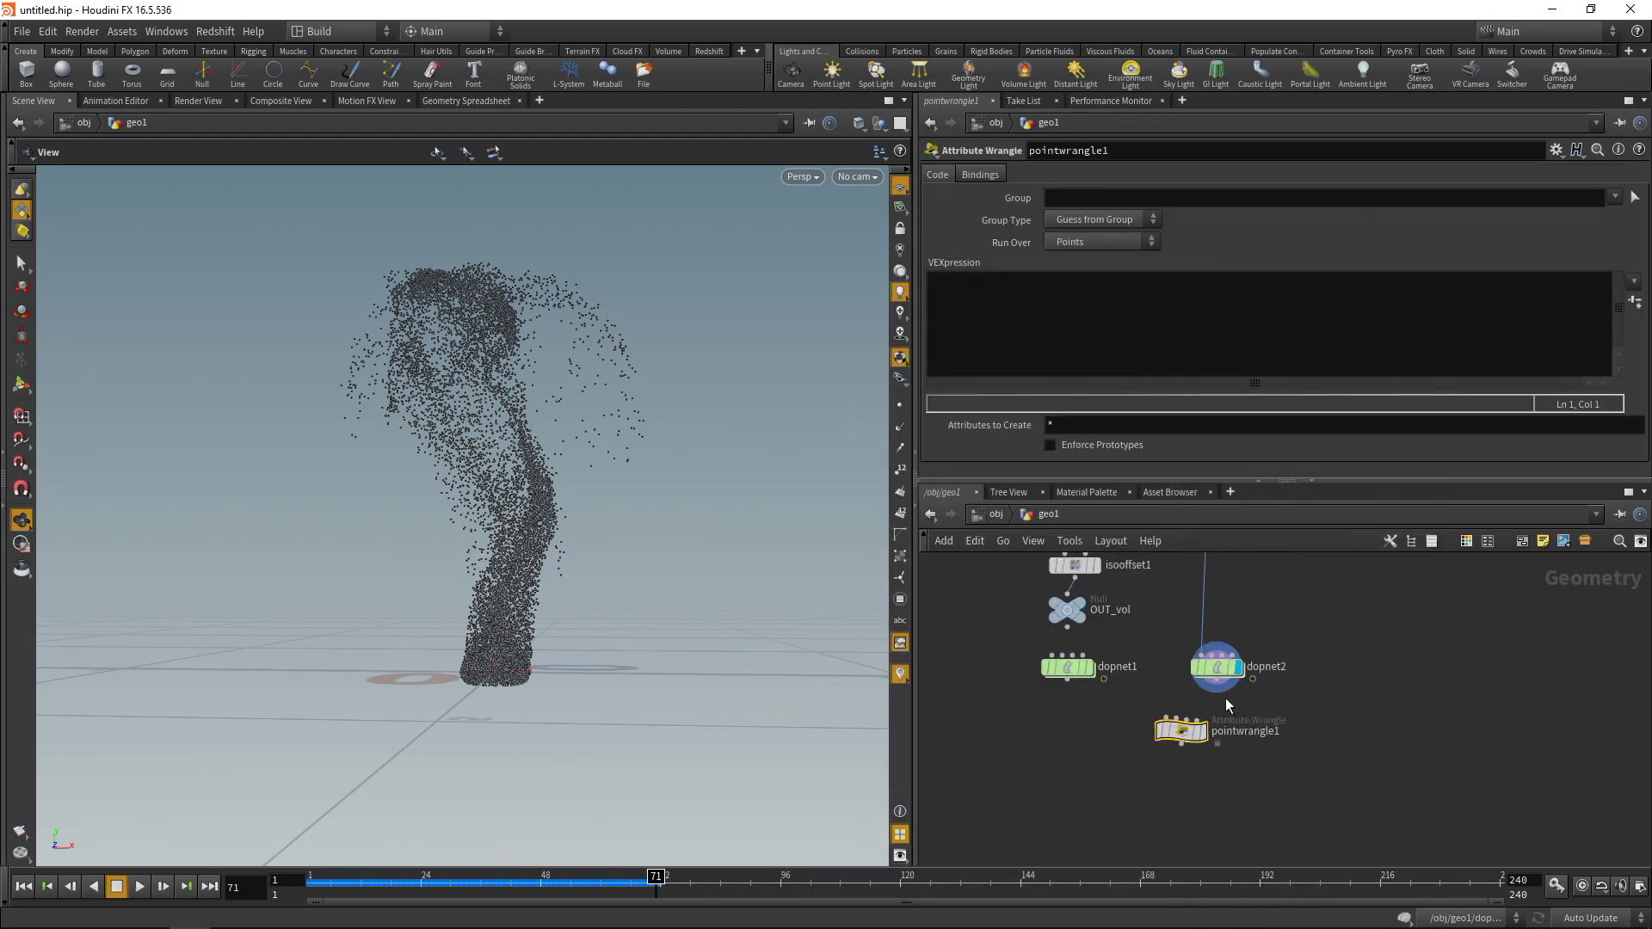
left_click(1218, 736)
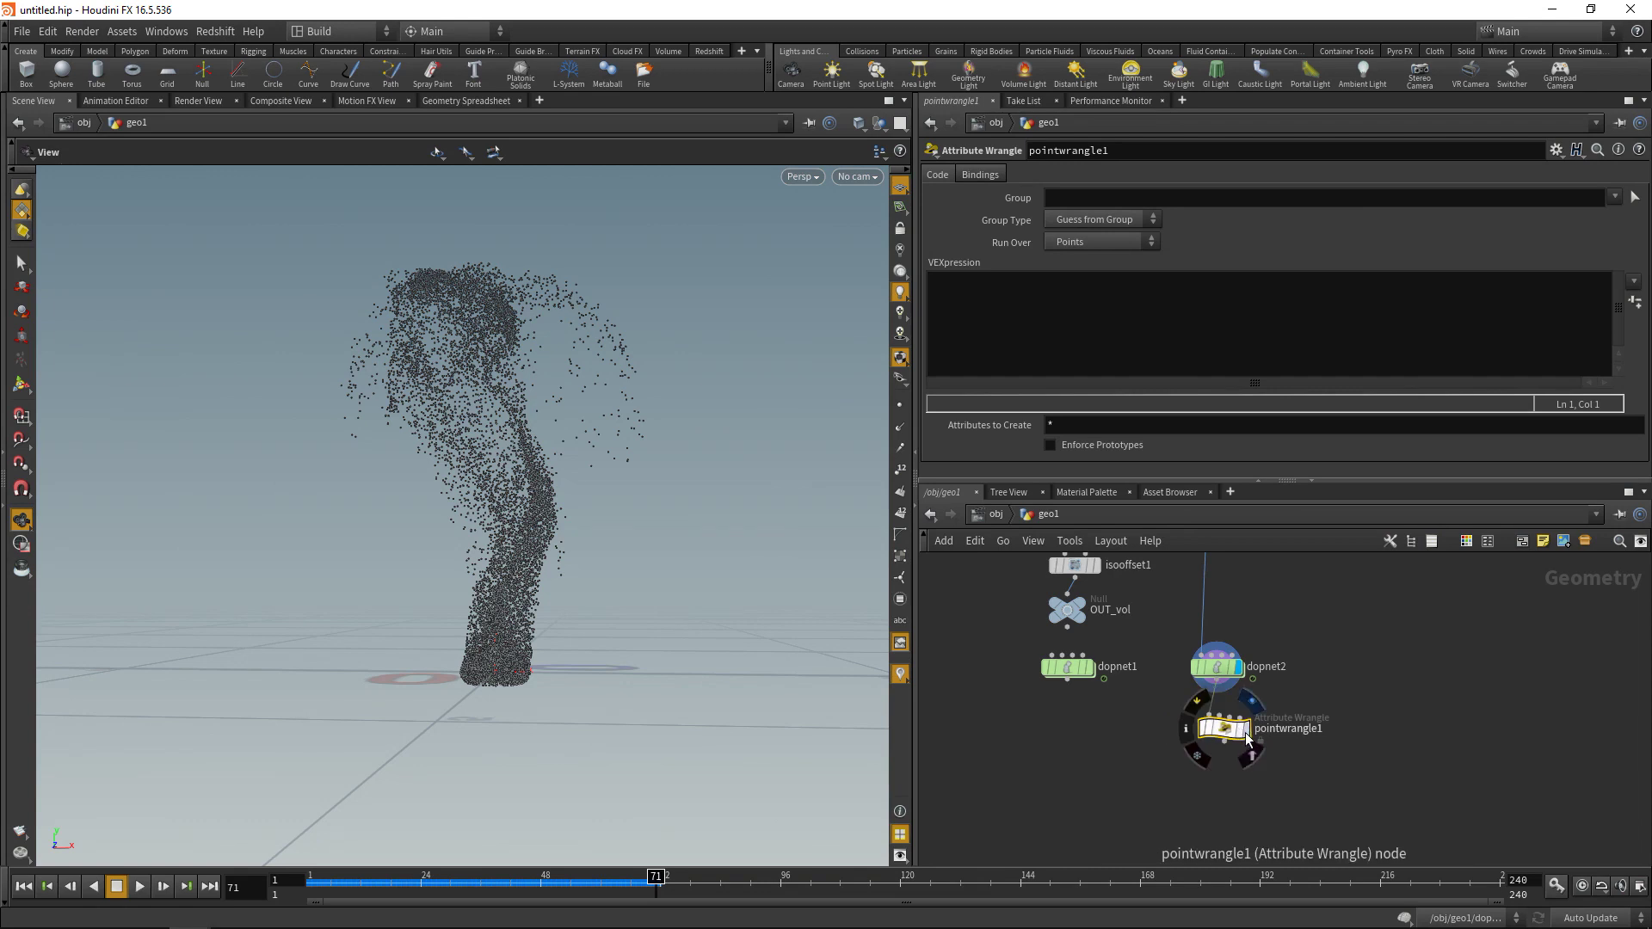
- Enter VEX code f@pscale = 0.01; s@instance = "/obj/pig"; in the wrangle
left_click(1097, 314)
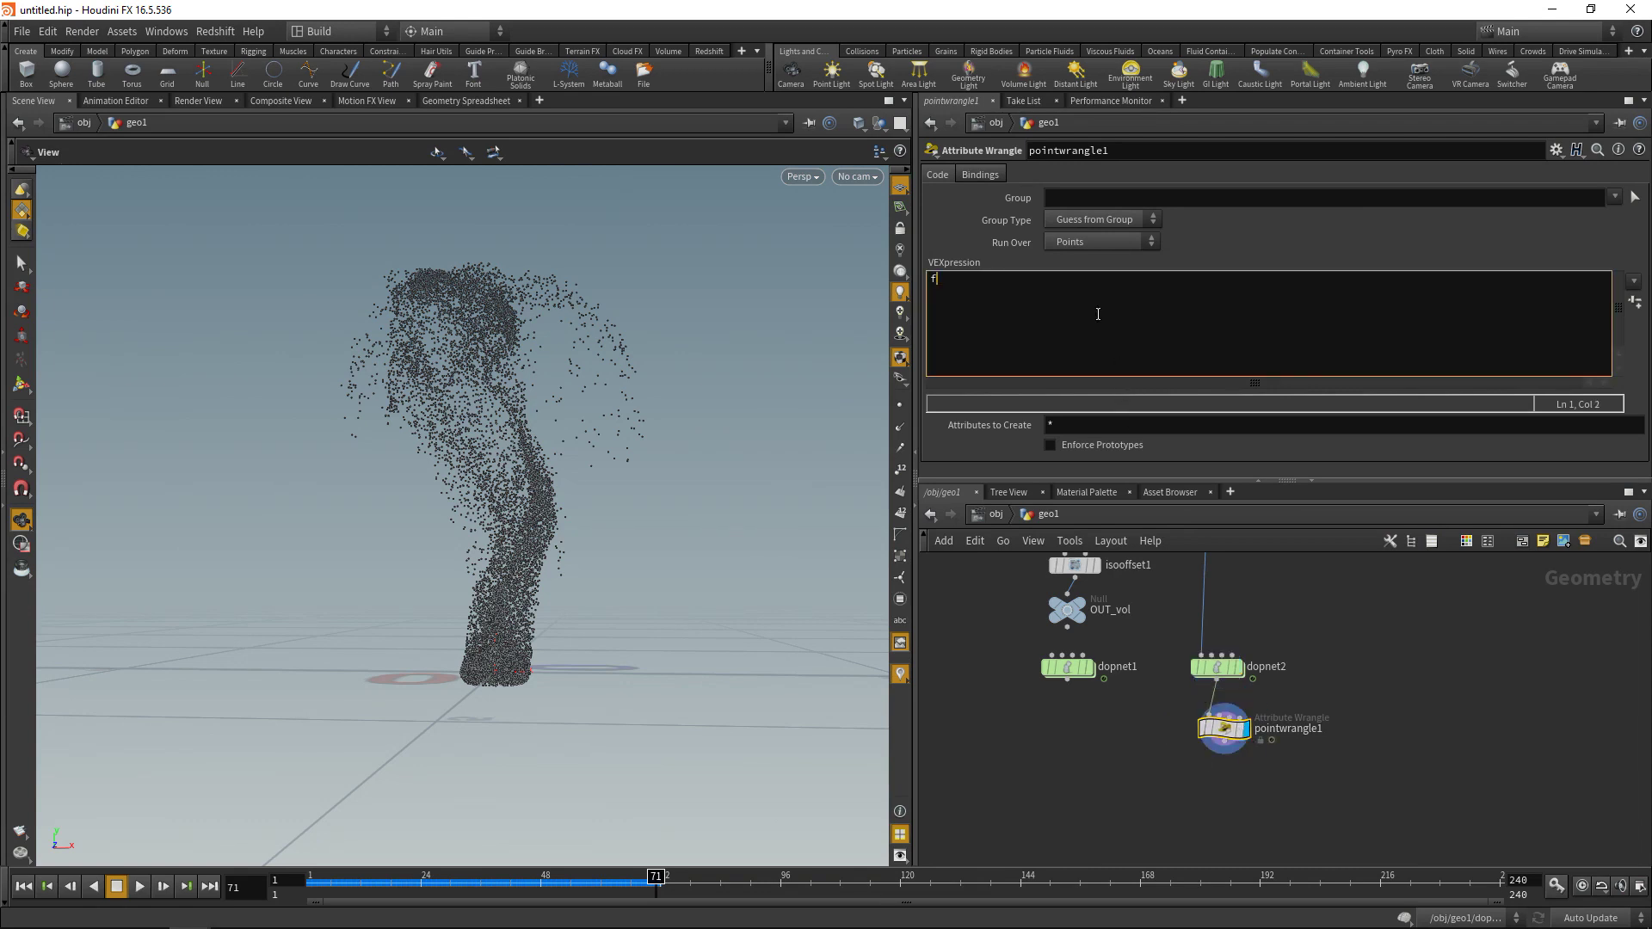
type("f@pscale = 0.01;")
key("Return")
type("s@instance = \"/obj/pig\";")
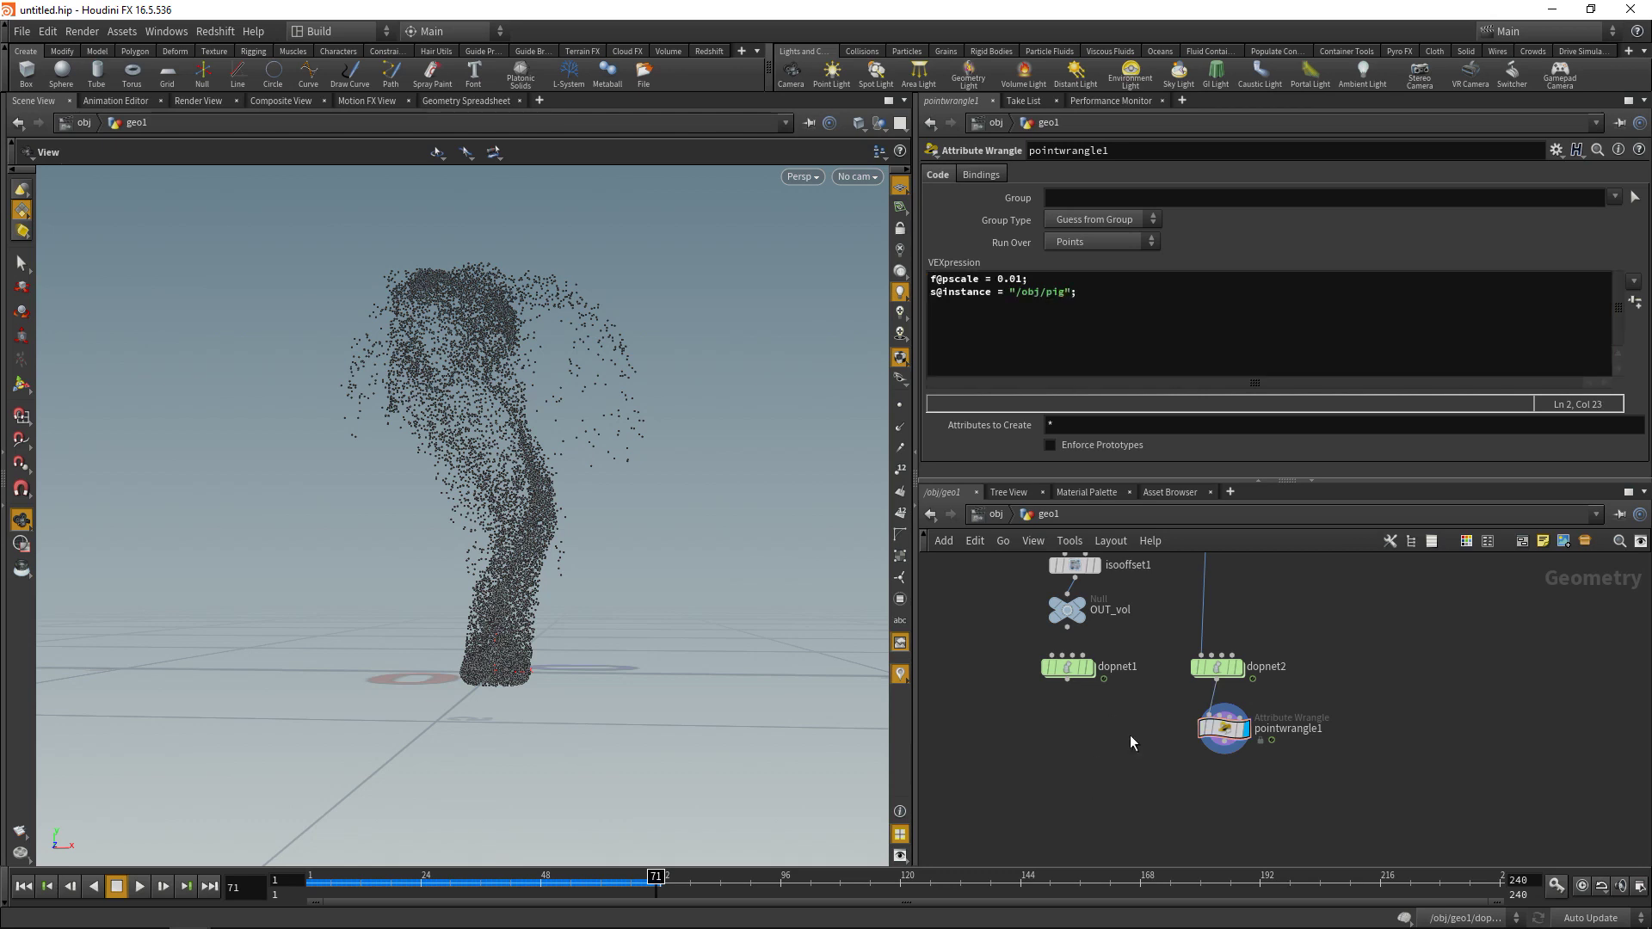
left_click_drag(1232, 744, 1217, 744)
middle_click(1218, 744)
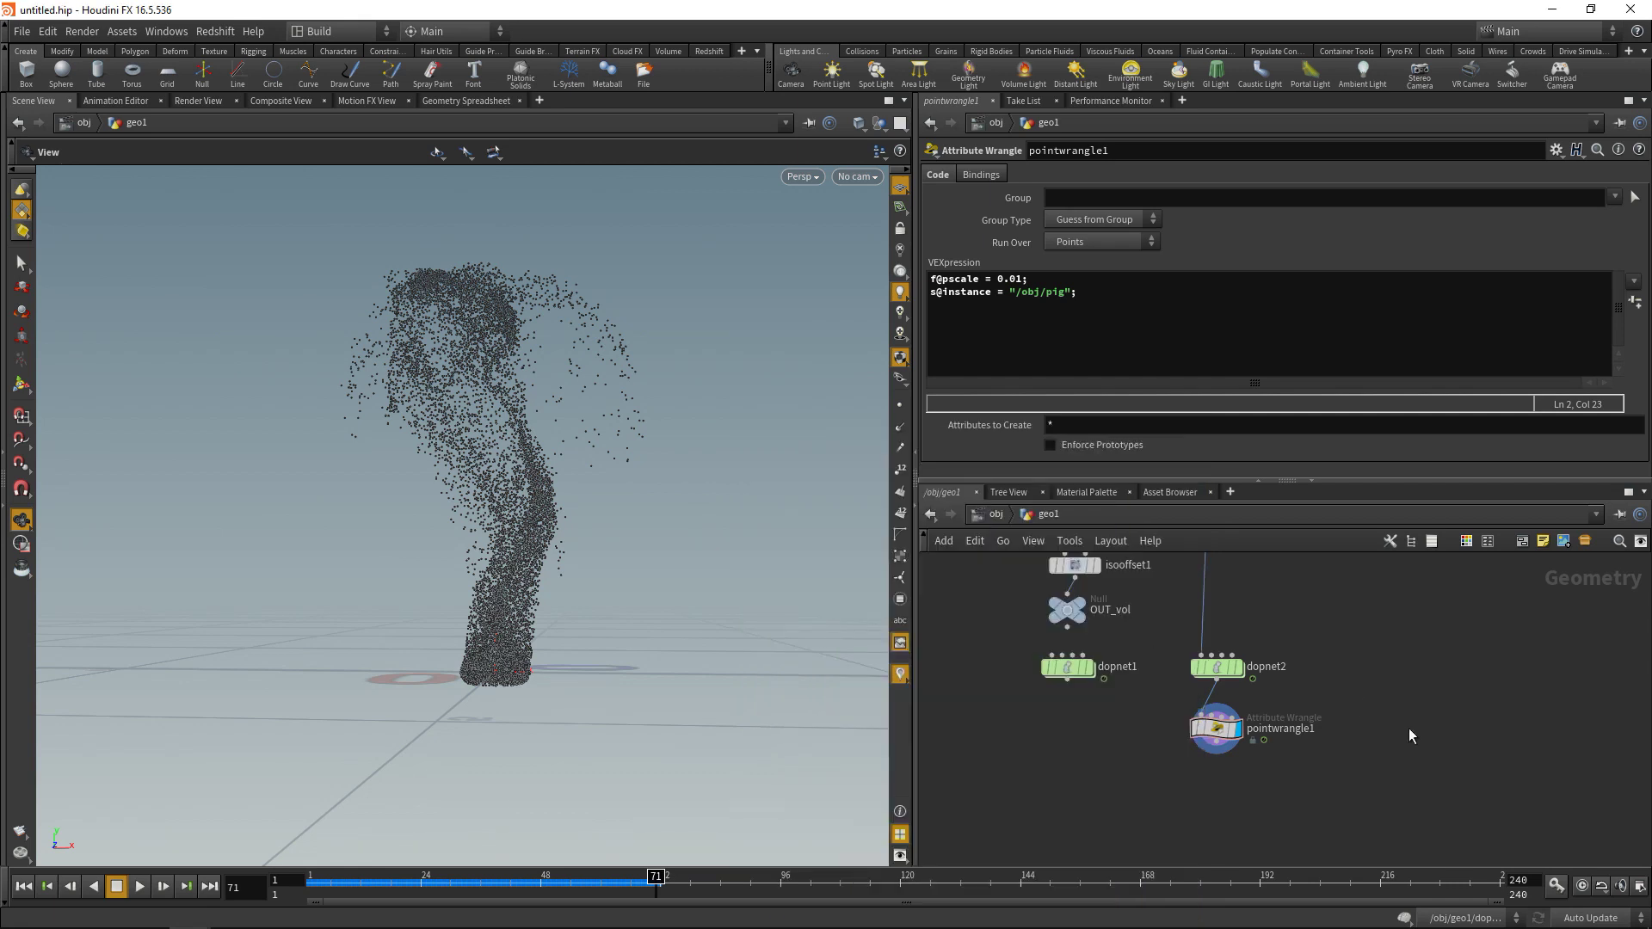
- Create a new Geometry object at /obj beside geo1 and name it pig
key("u")
key("Tab")
type("geo")
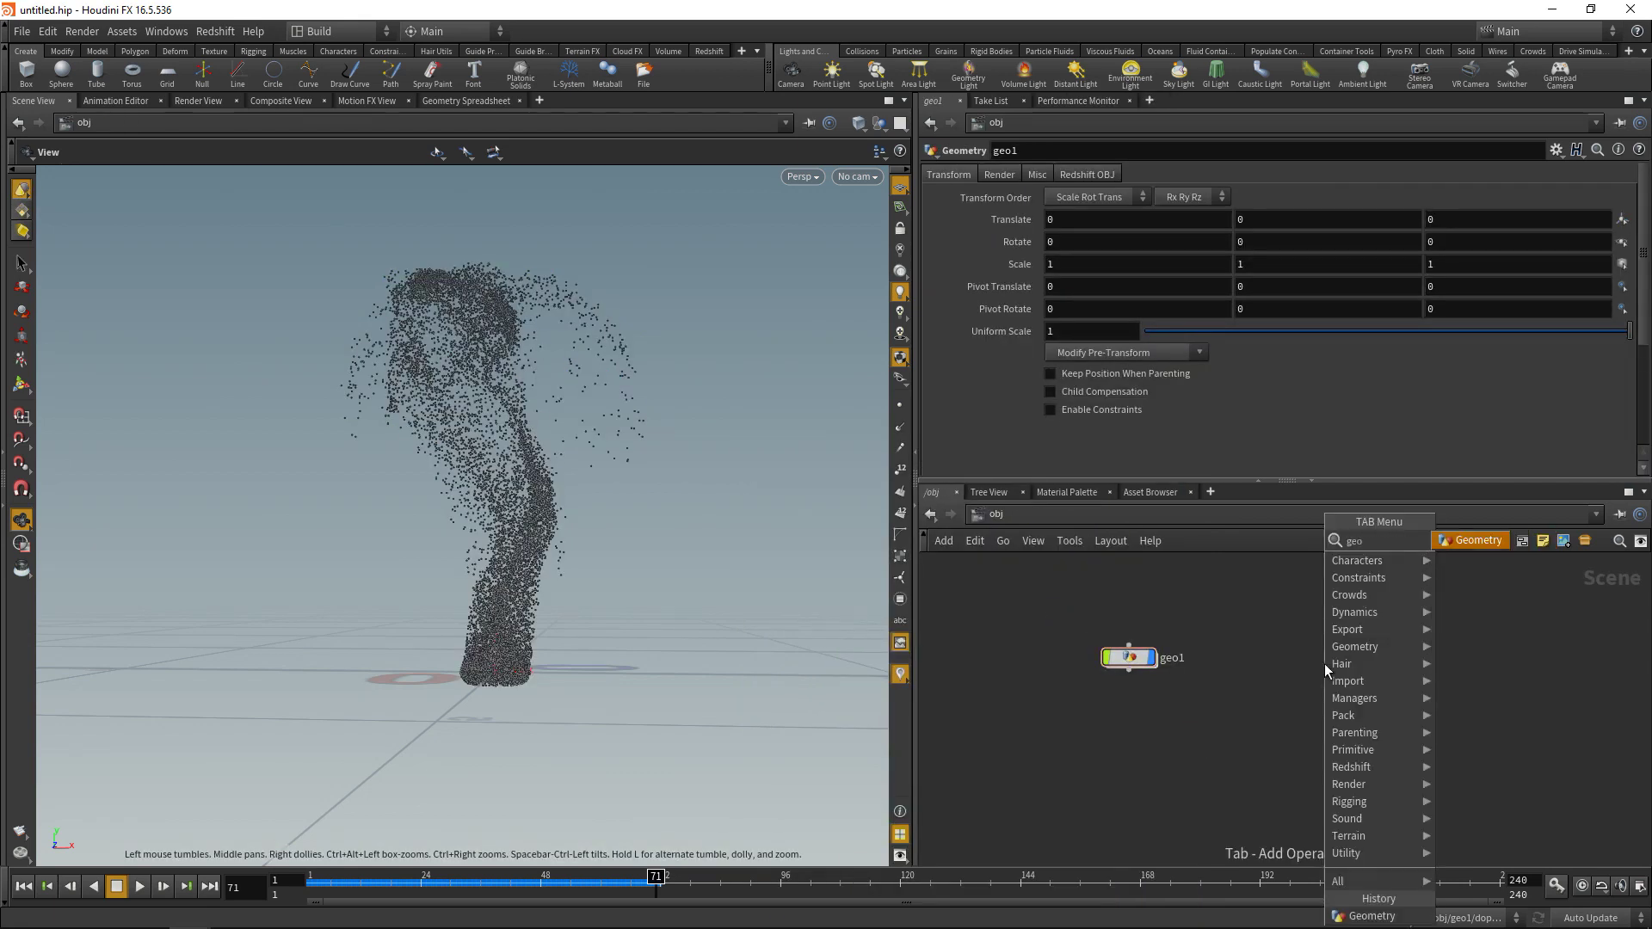
key("Return")
left_click(1324, 663)
double_click(1367, 663)
type("pig")
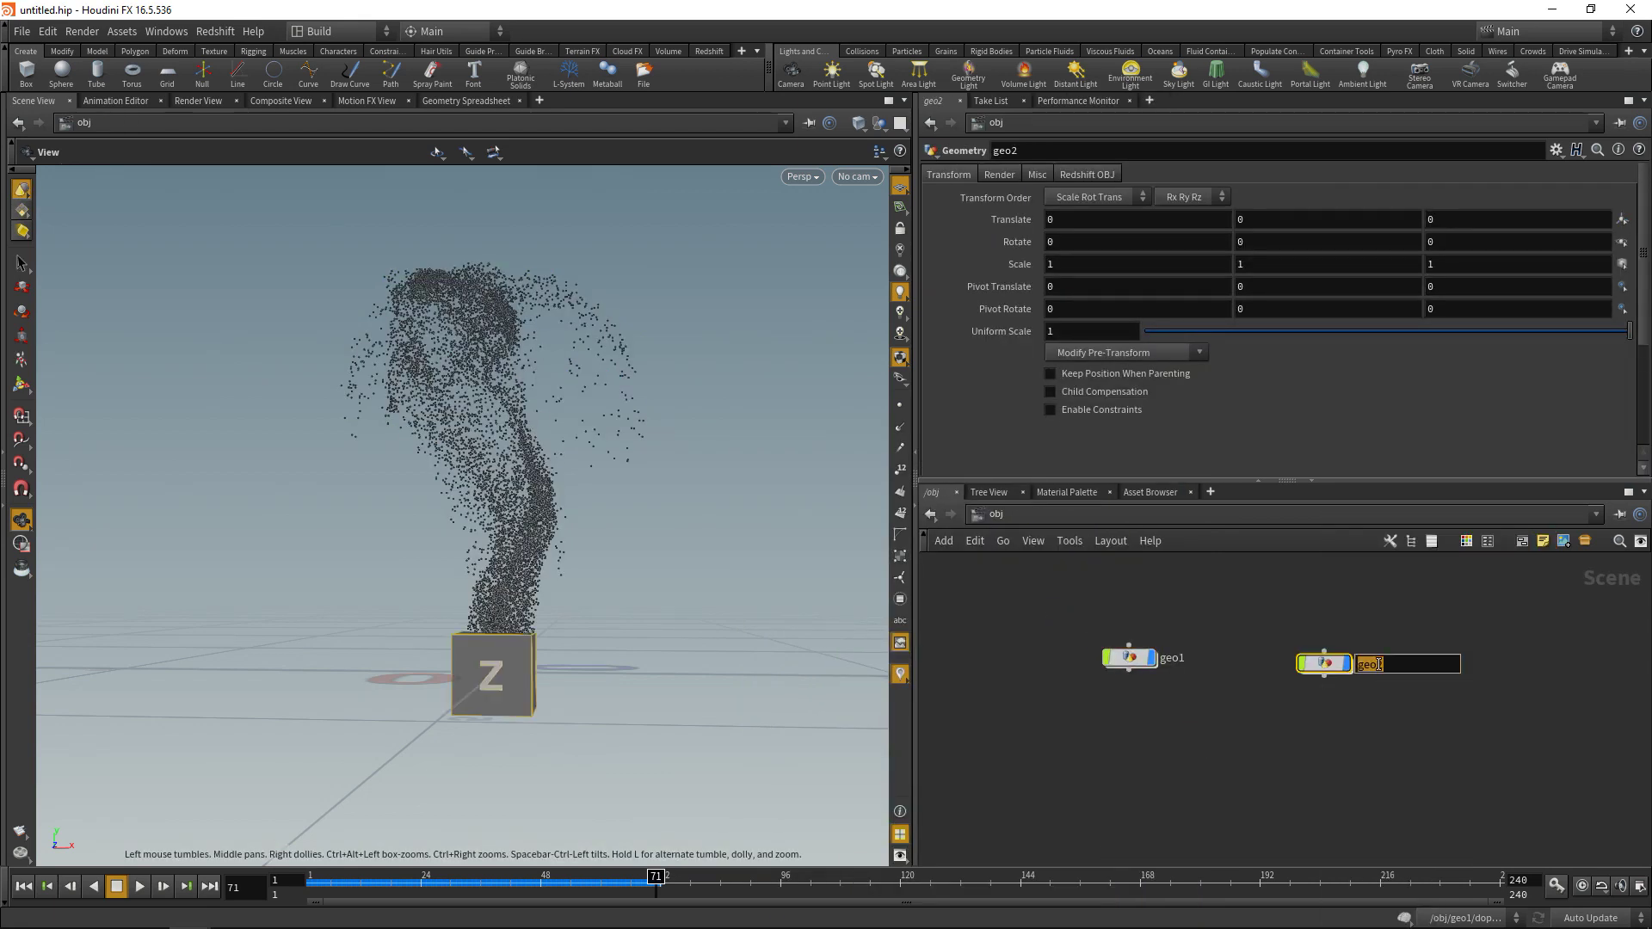
key("Return")
- Inside pig, replace the default file1 node with a Test Geometry: Pig Head node
key("Return")
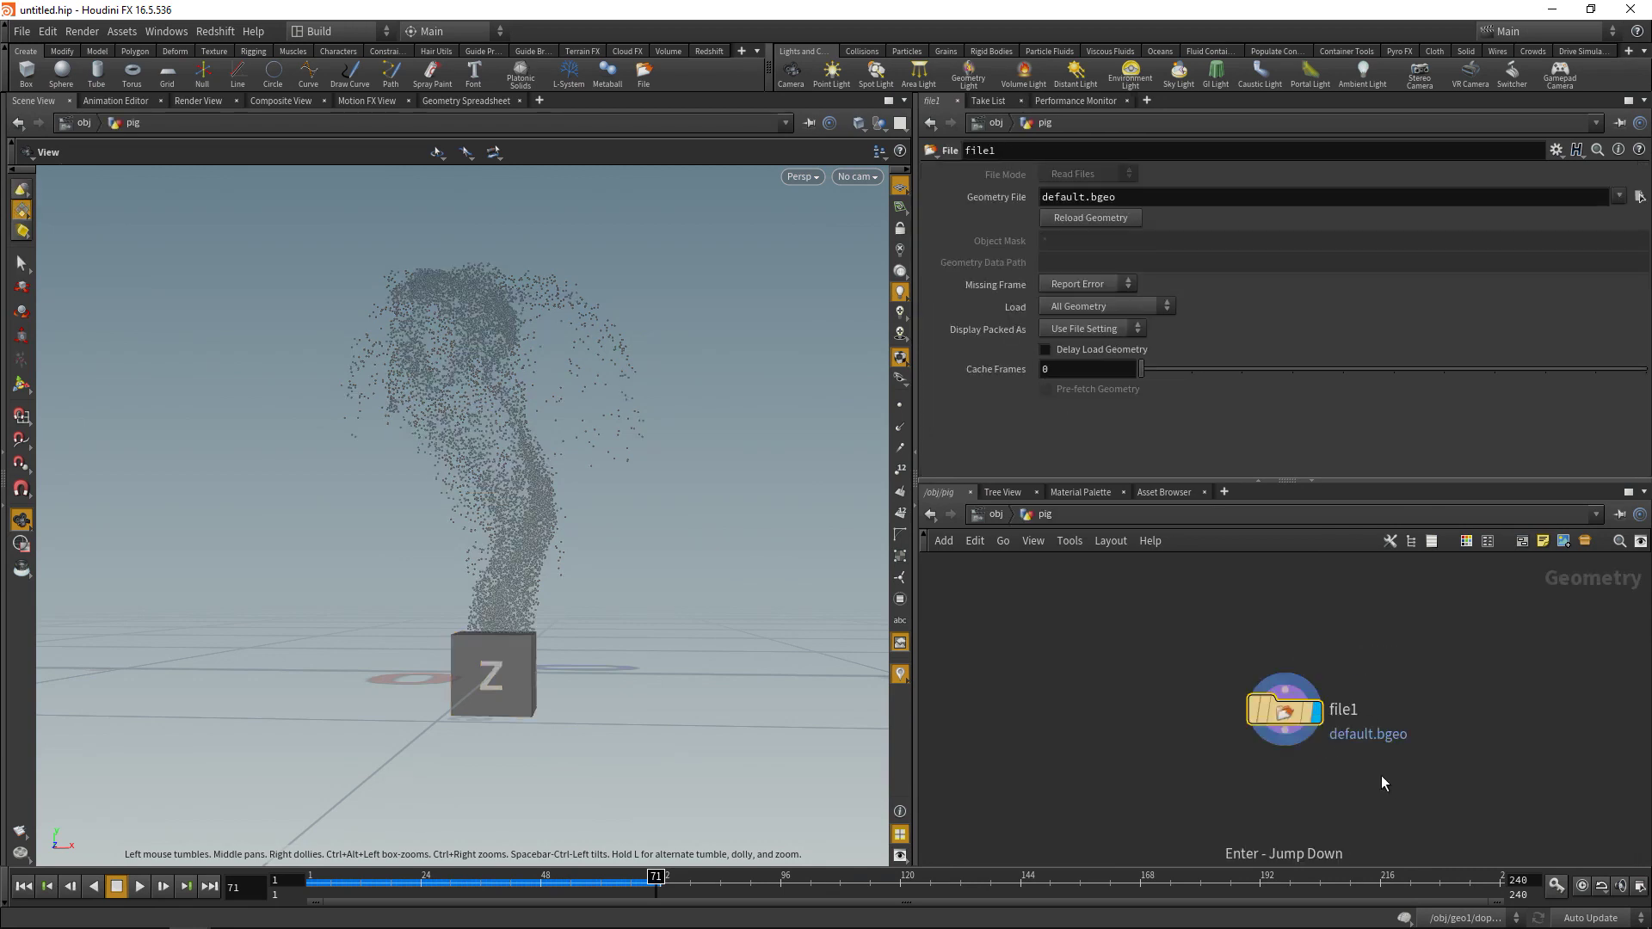
key("Delete")
key("Tab")
type("pig")
key("Return")
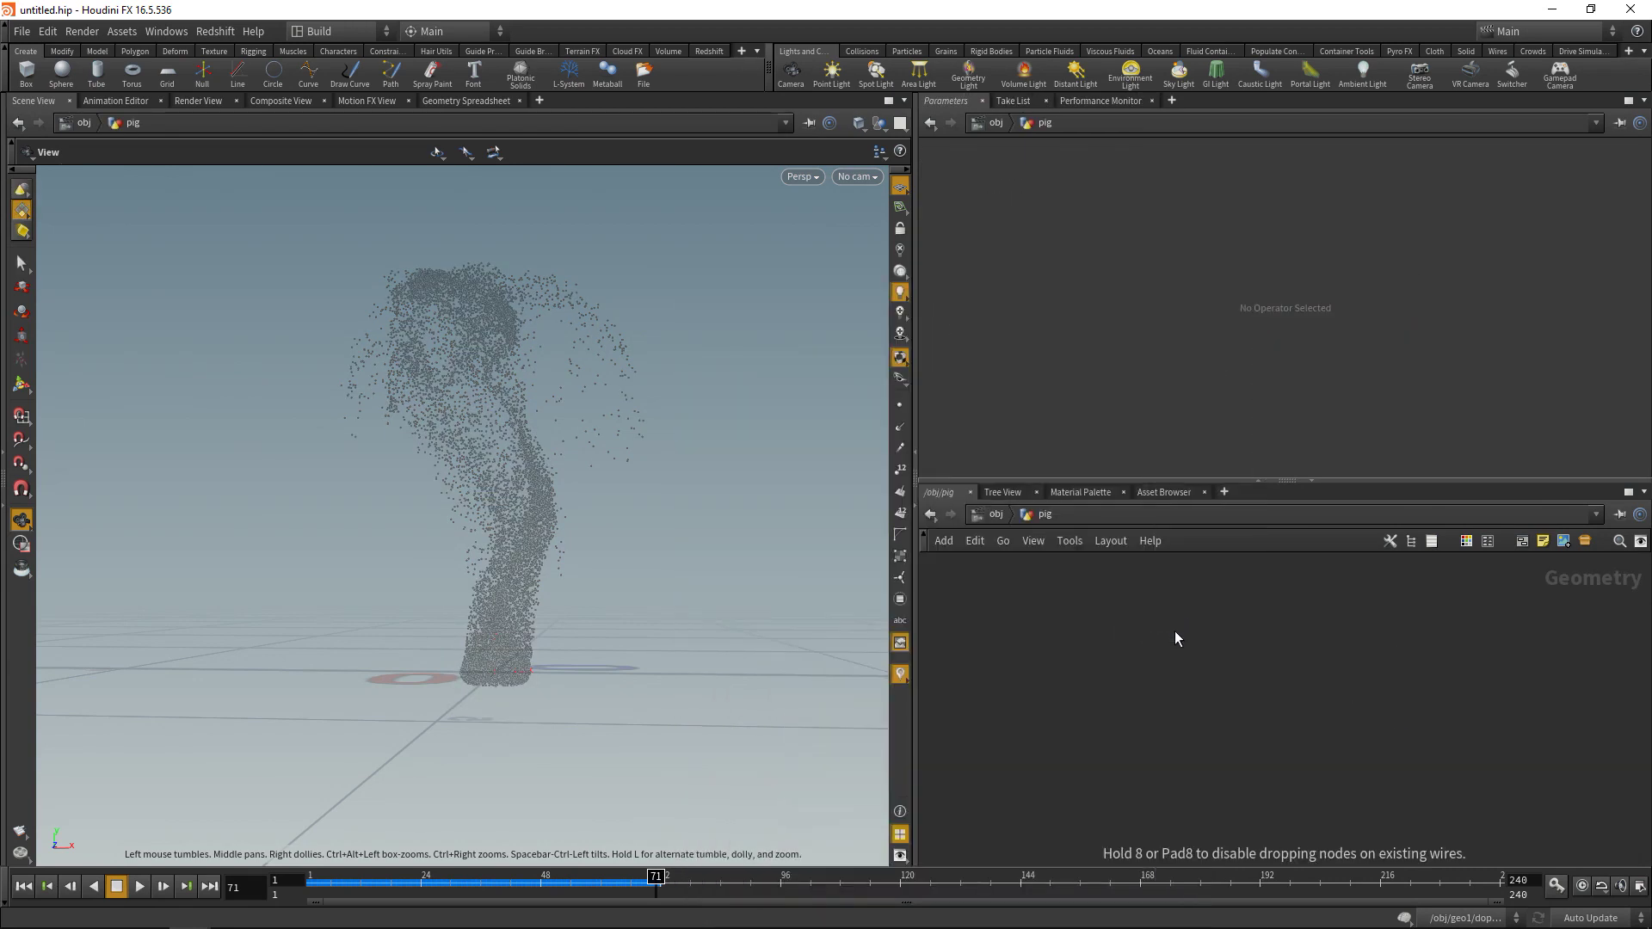
left_click(1174, 632)
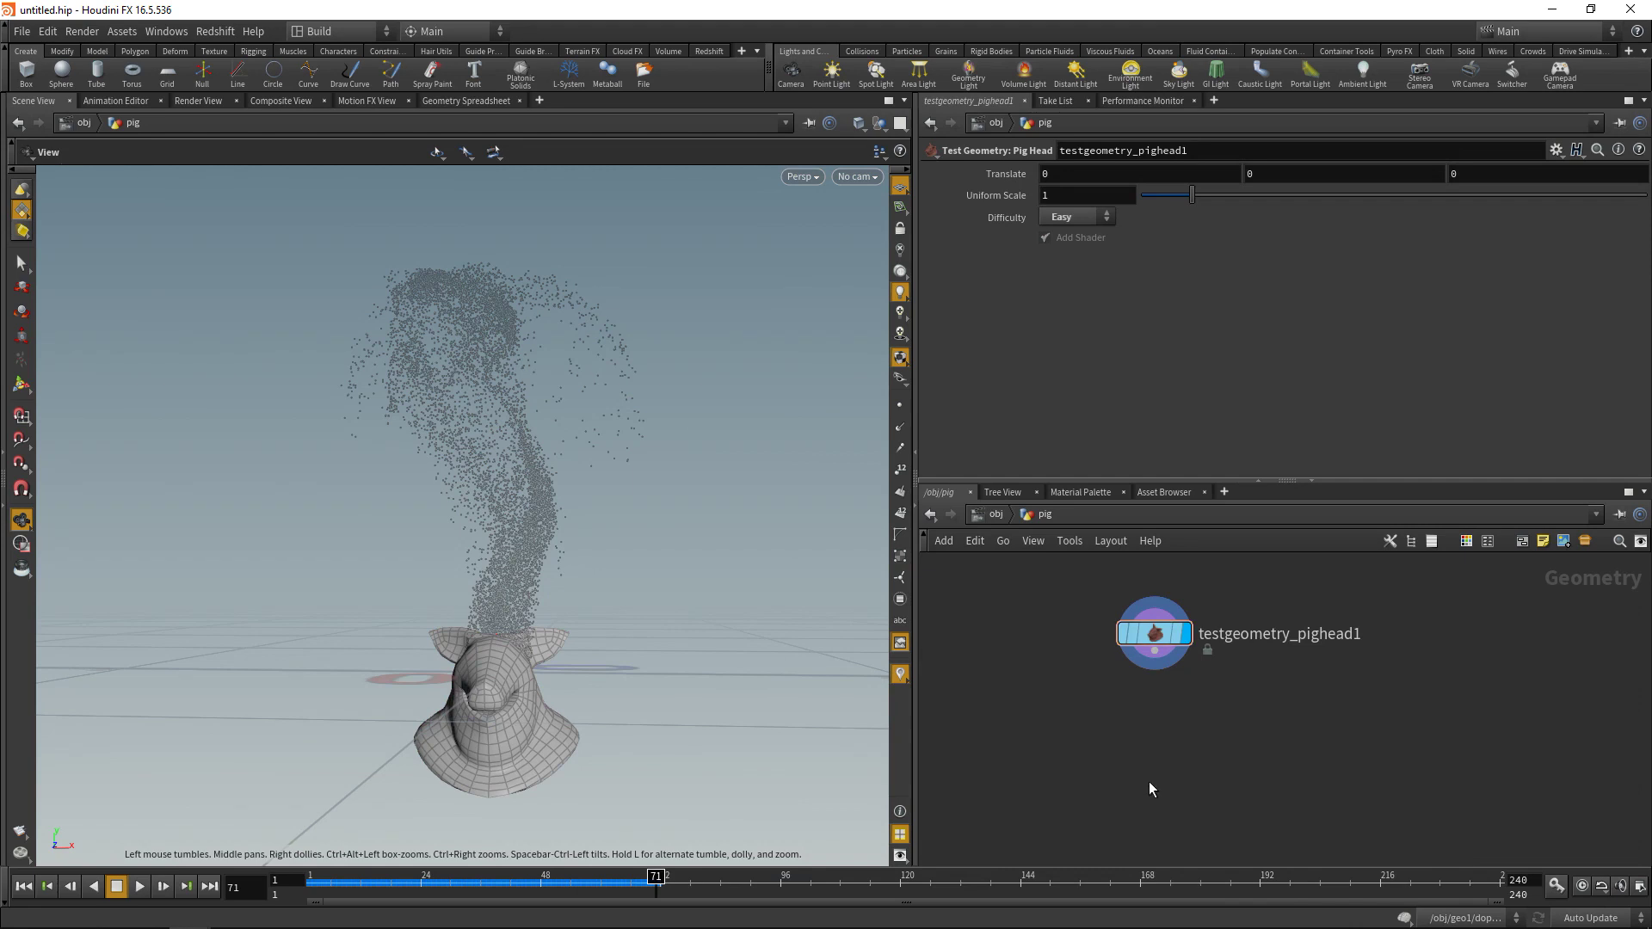
- Add a Redshift dome light using the Main_Entrance_01 HDR as its dome map
key("u")
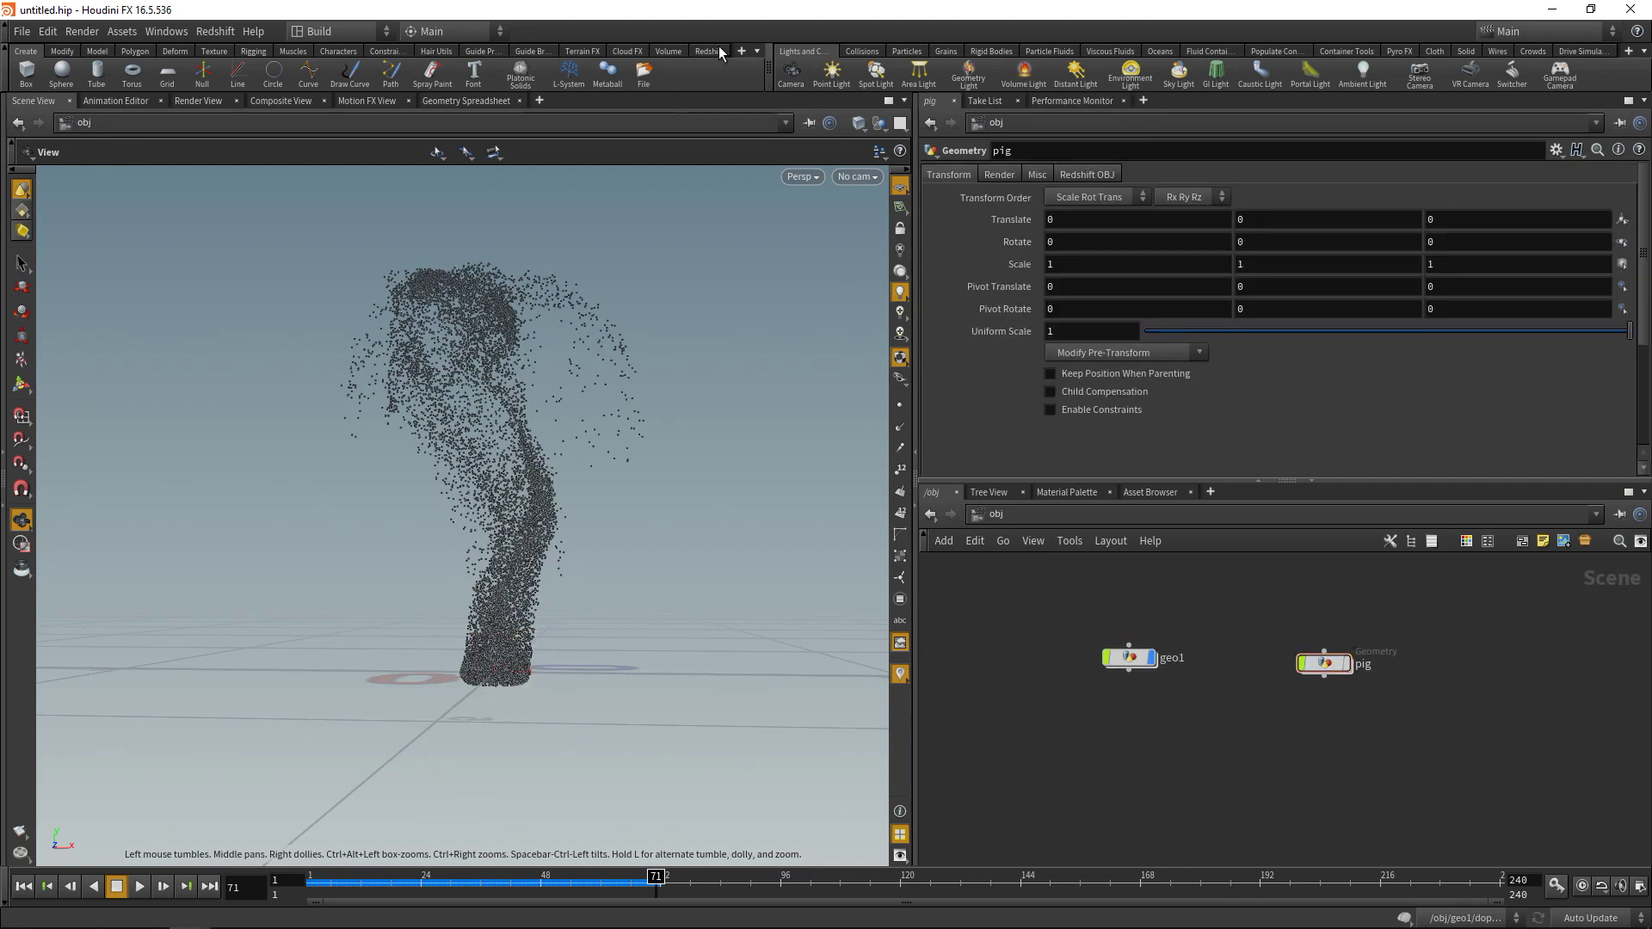
left_click(711, 52)
left_click(425, 73)
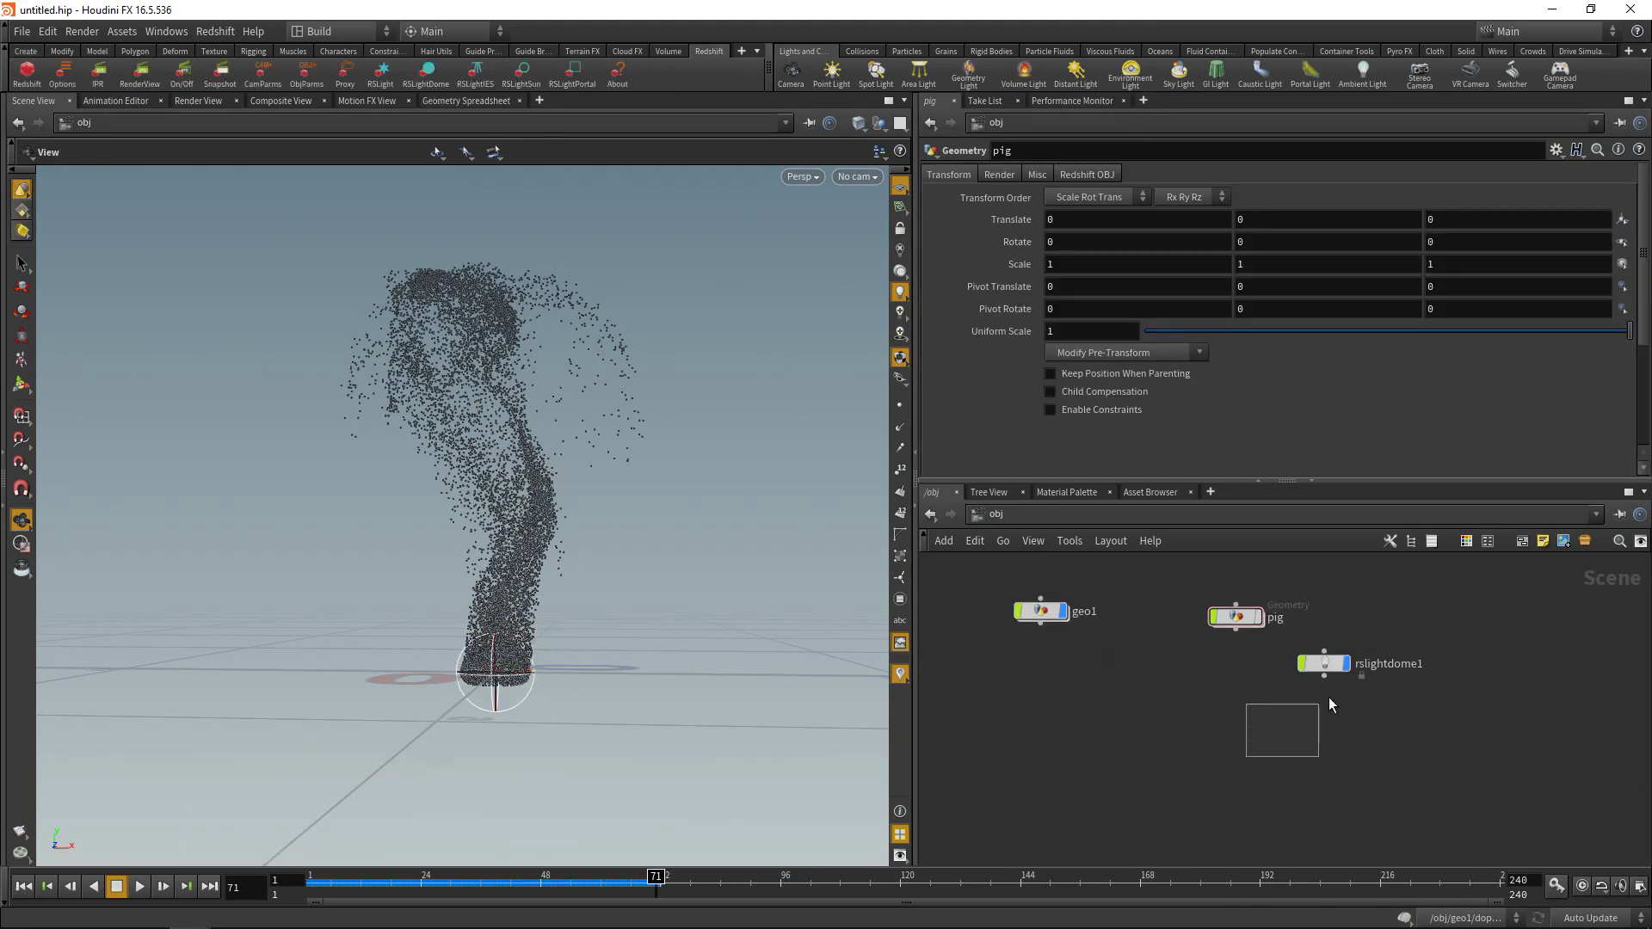
left_click(1032, 174)
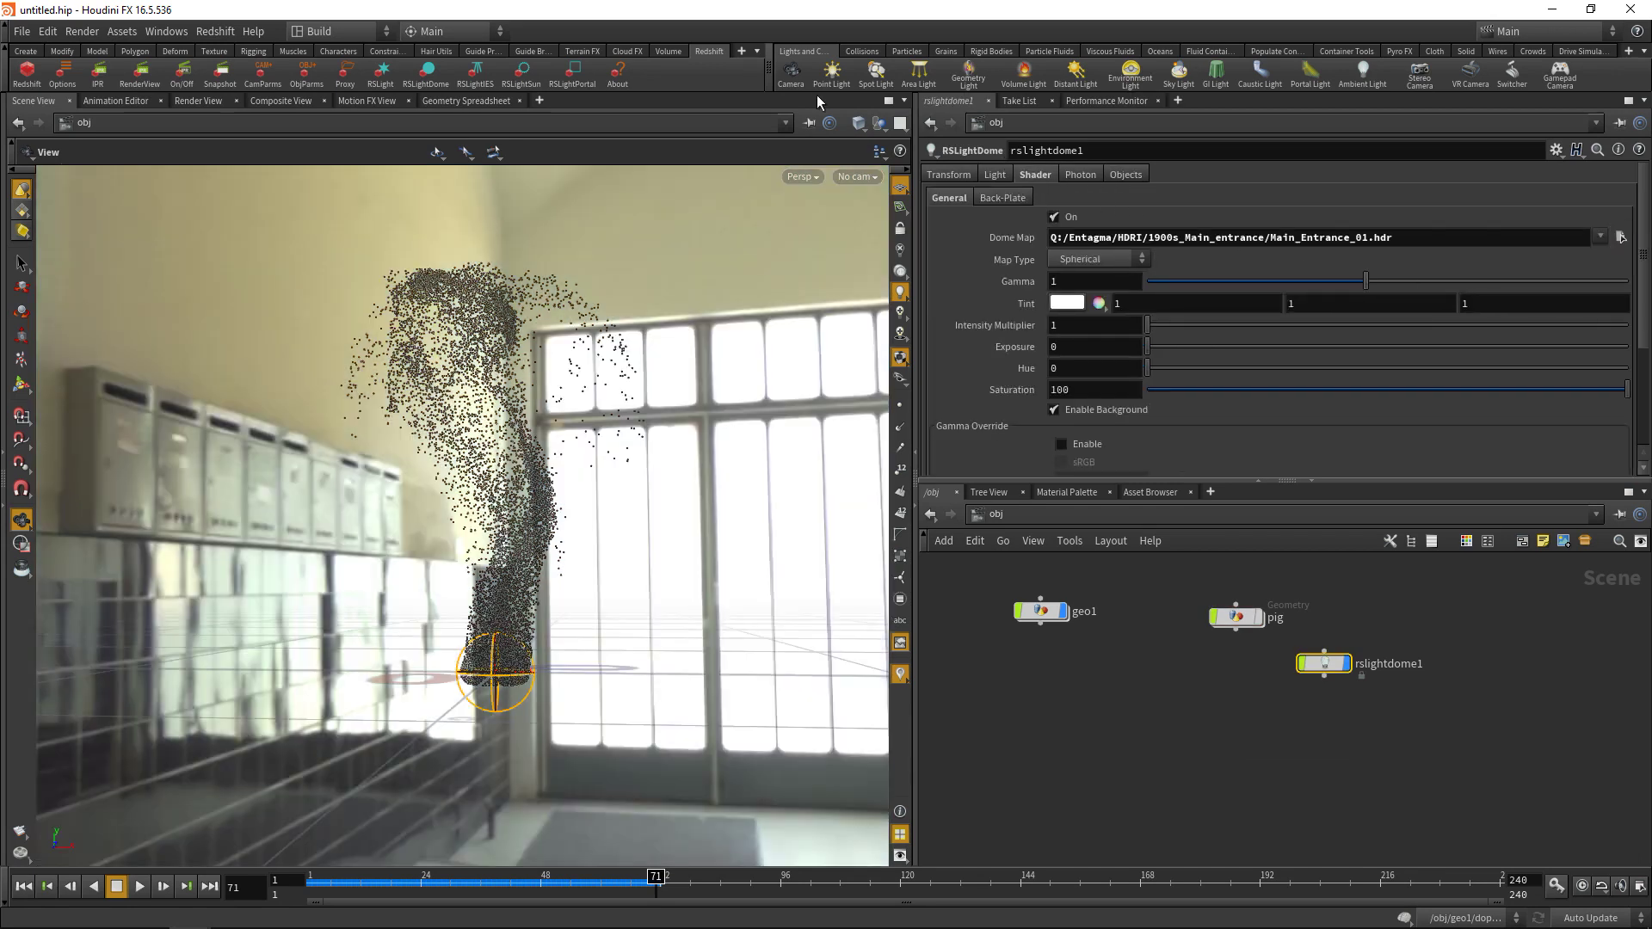
- Add camera cam1 locked to the viewport and frame the particle column
left_click(791, 73, "ctrl")
left_click(900, 229)
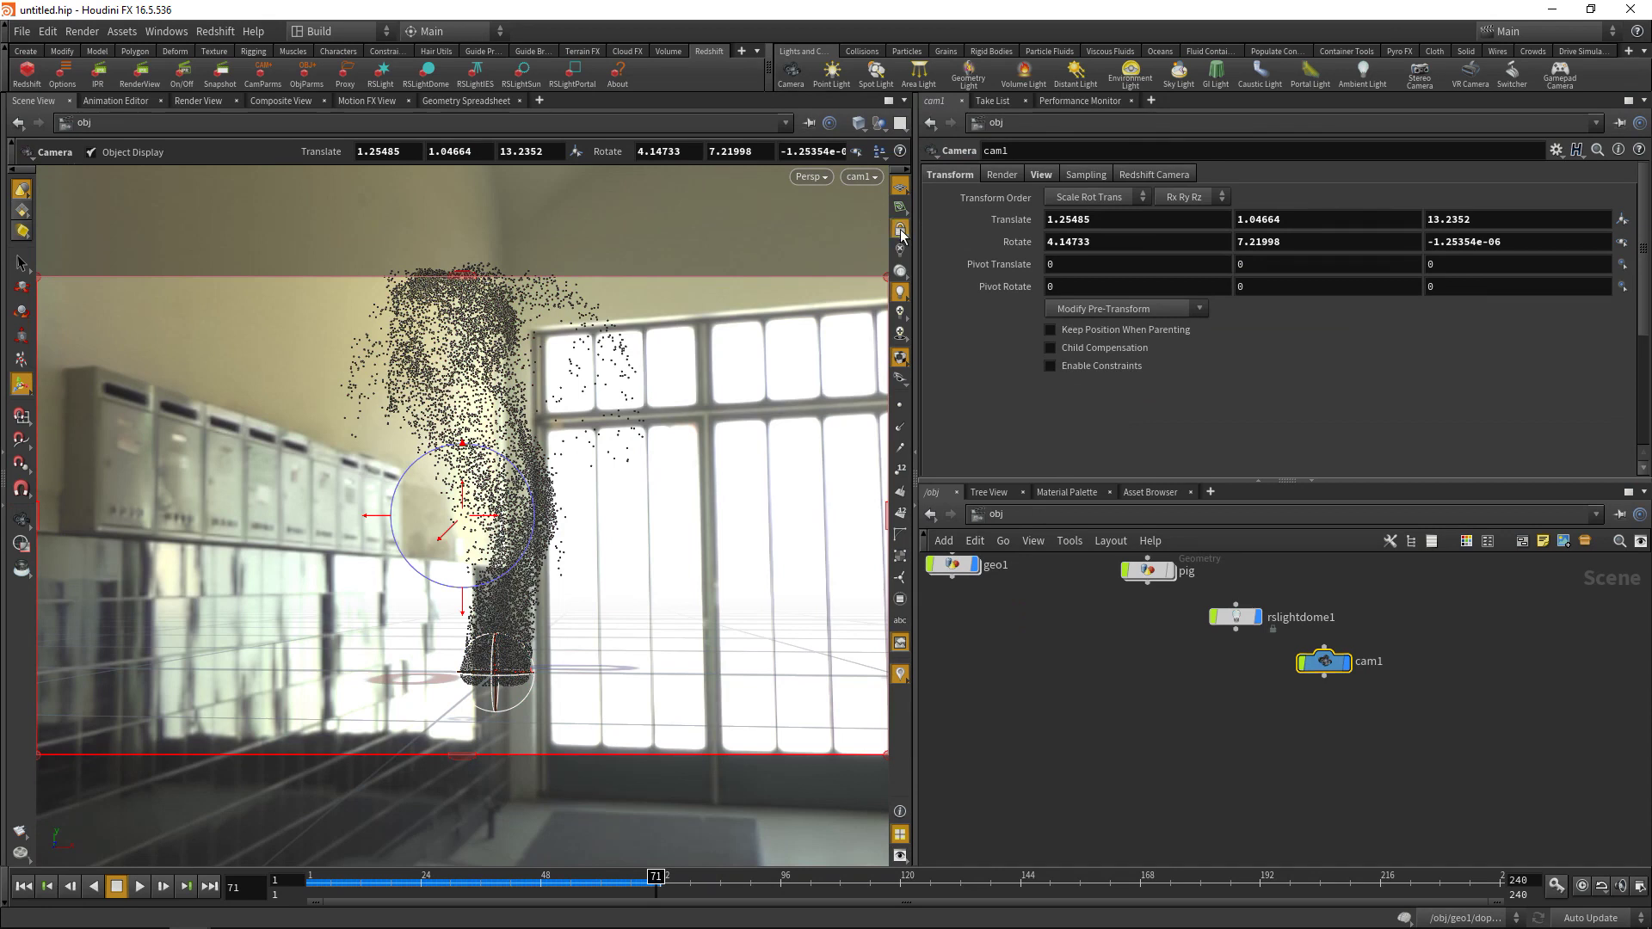
key("Escape")
left_click_drag(567, 482, 533, 478)
- Check geo1's Redshift instancing, then create Redshift_ROP1 with Override IPR Camera Resolution off
left_click_drag(1153, 708, 1024, 612)
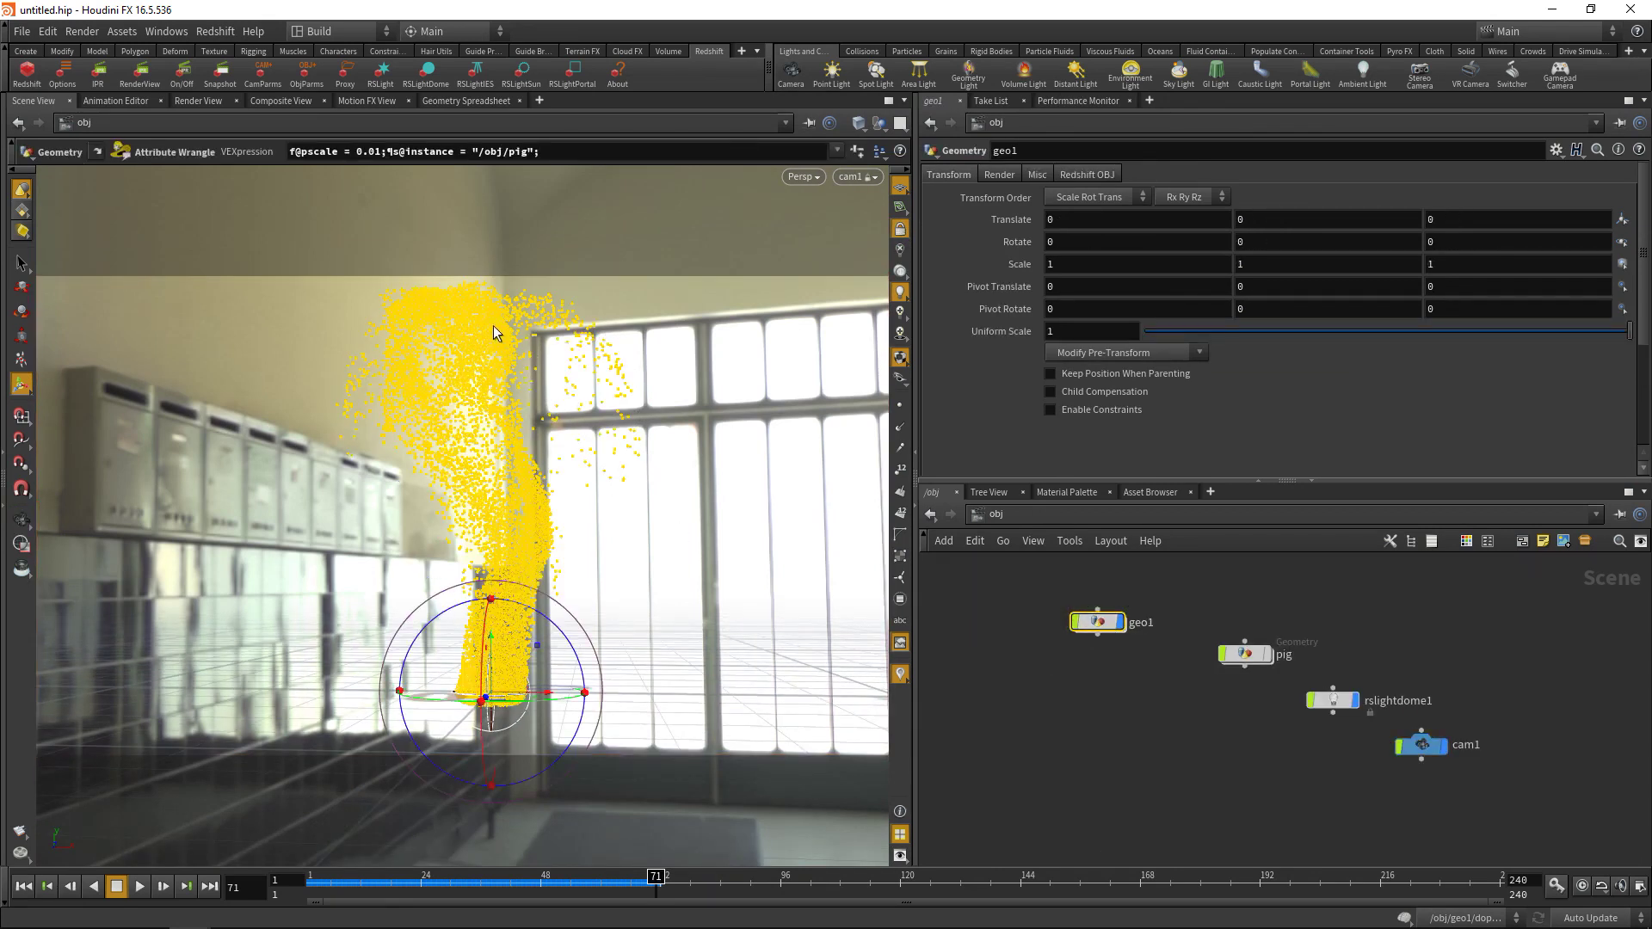
left_click(1088, 175)
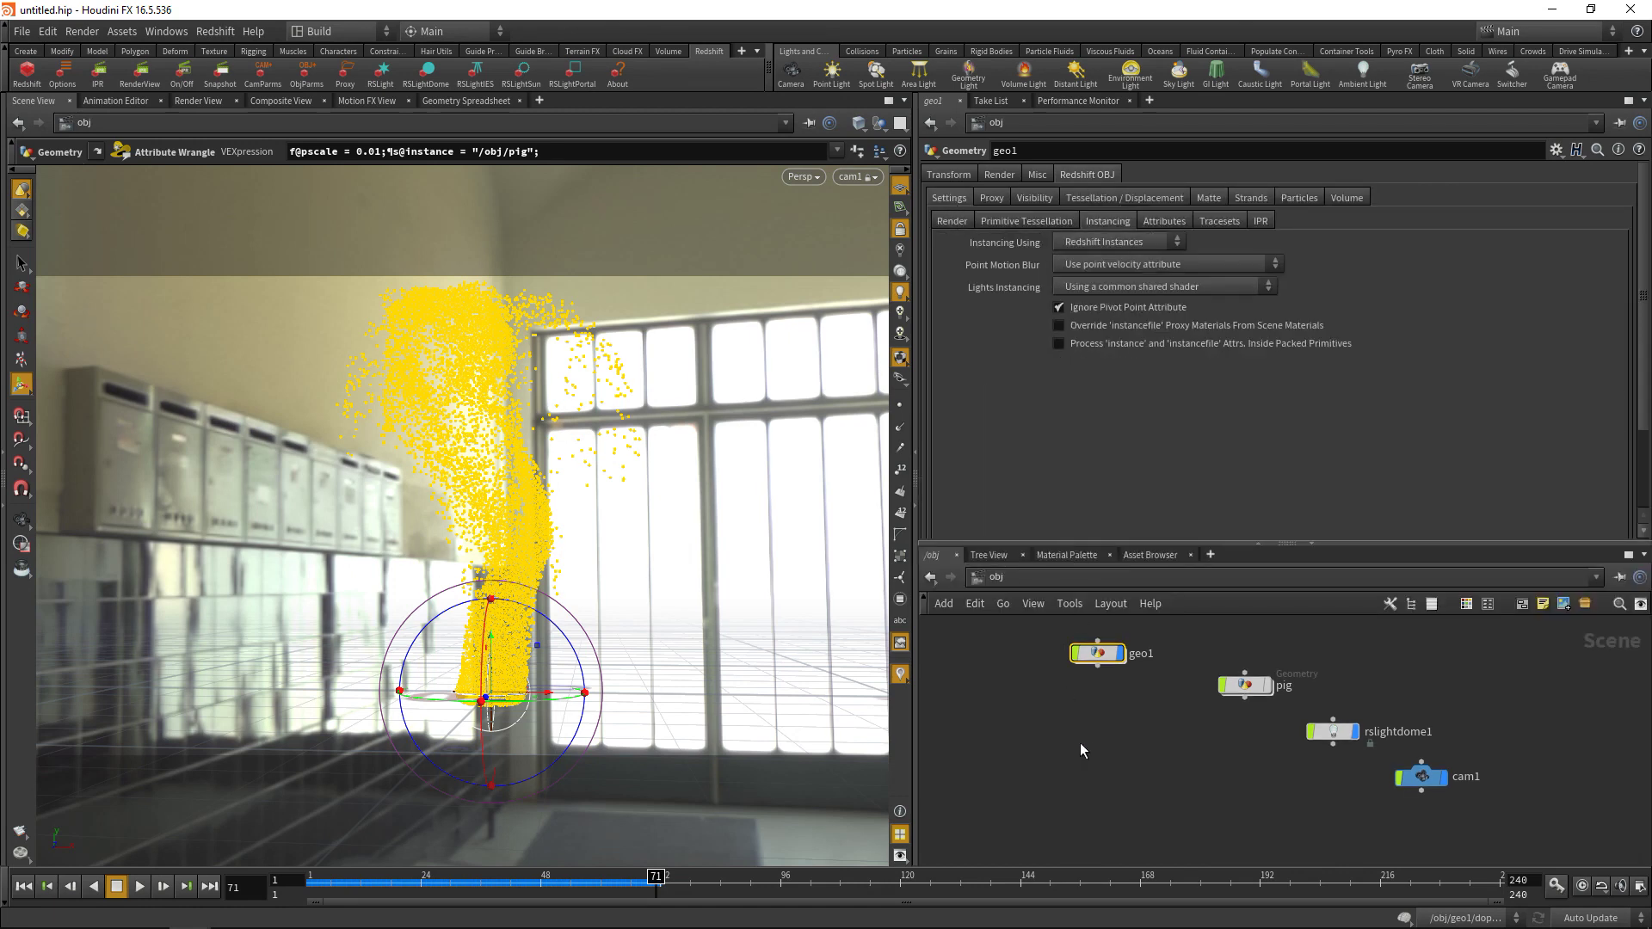
left_click(27, 76)
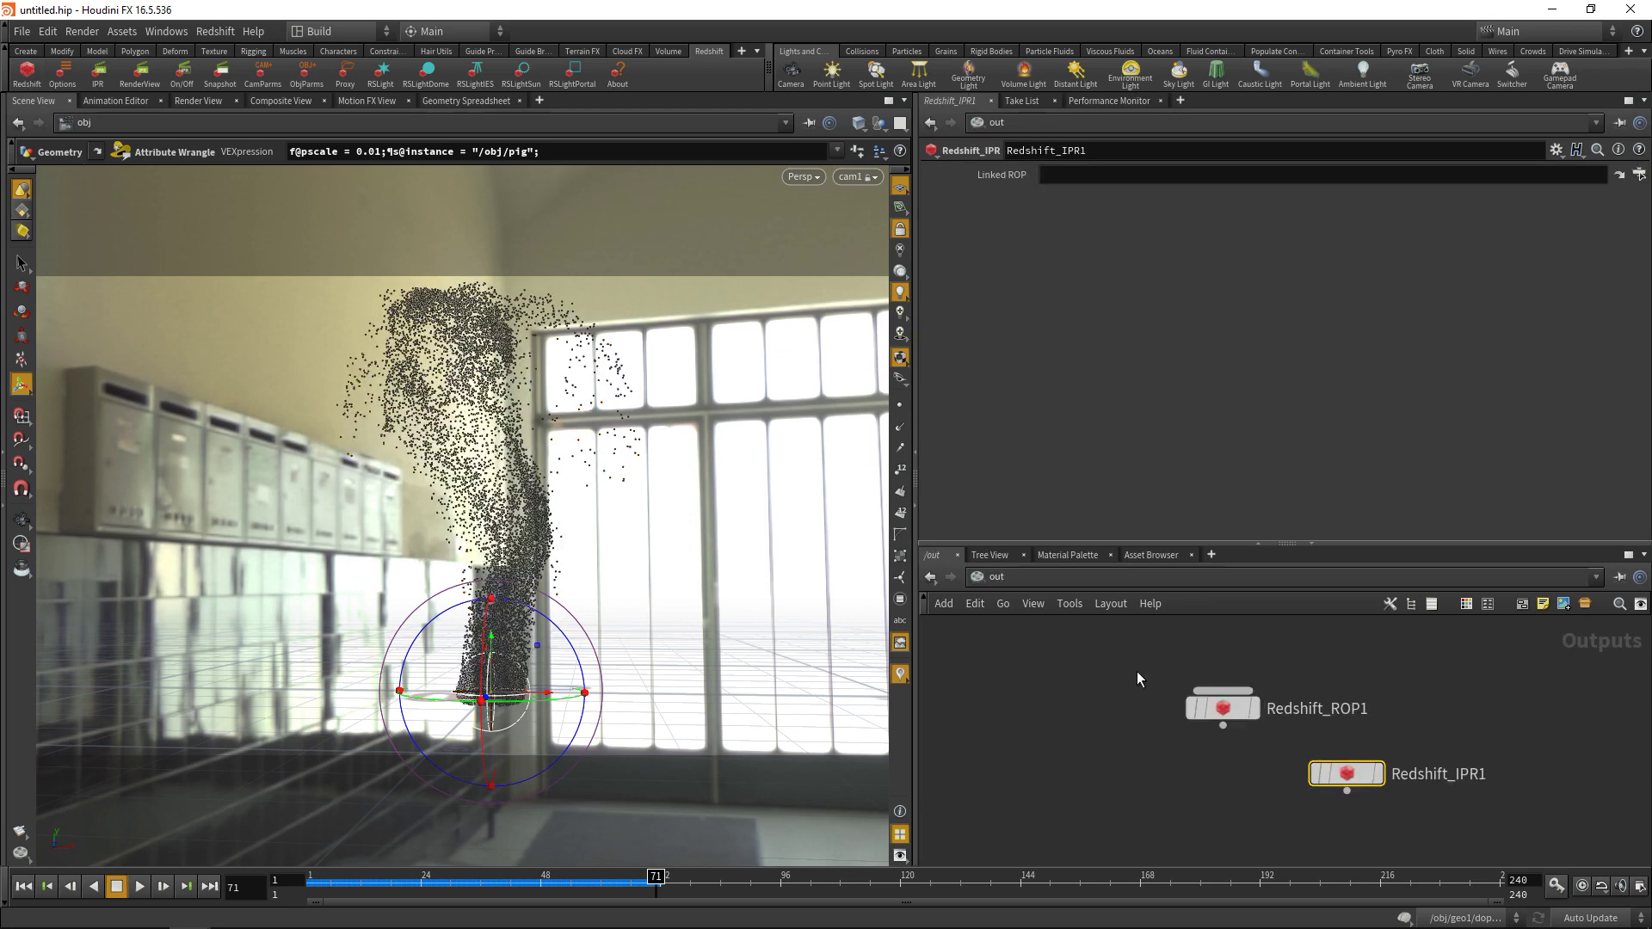
left_click_drag(1137, 673, 1257, 774)
left_click(1266, 300)
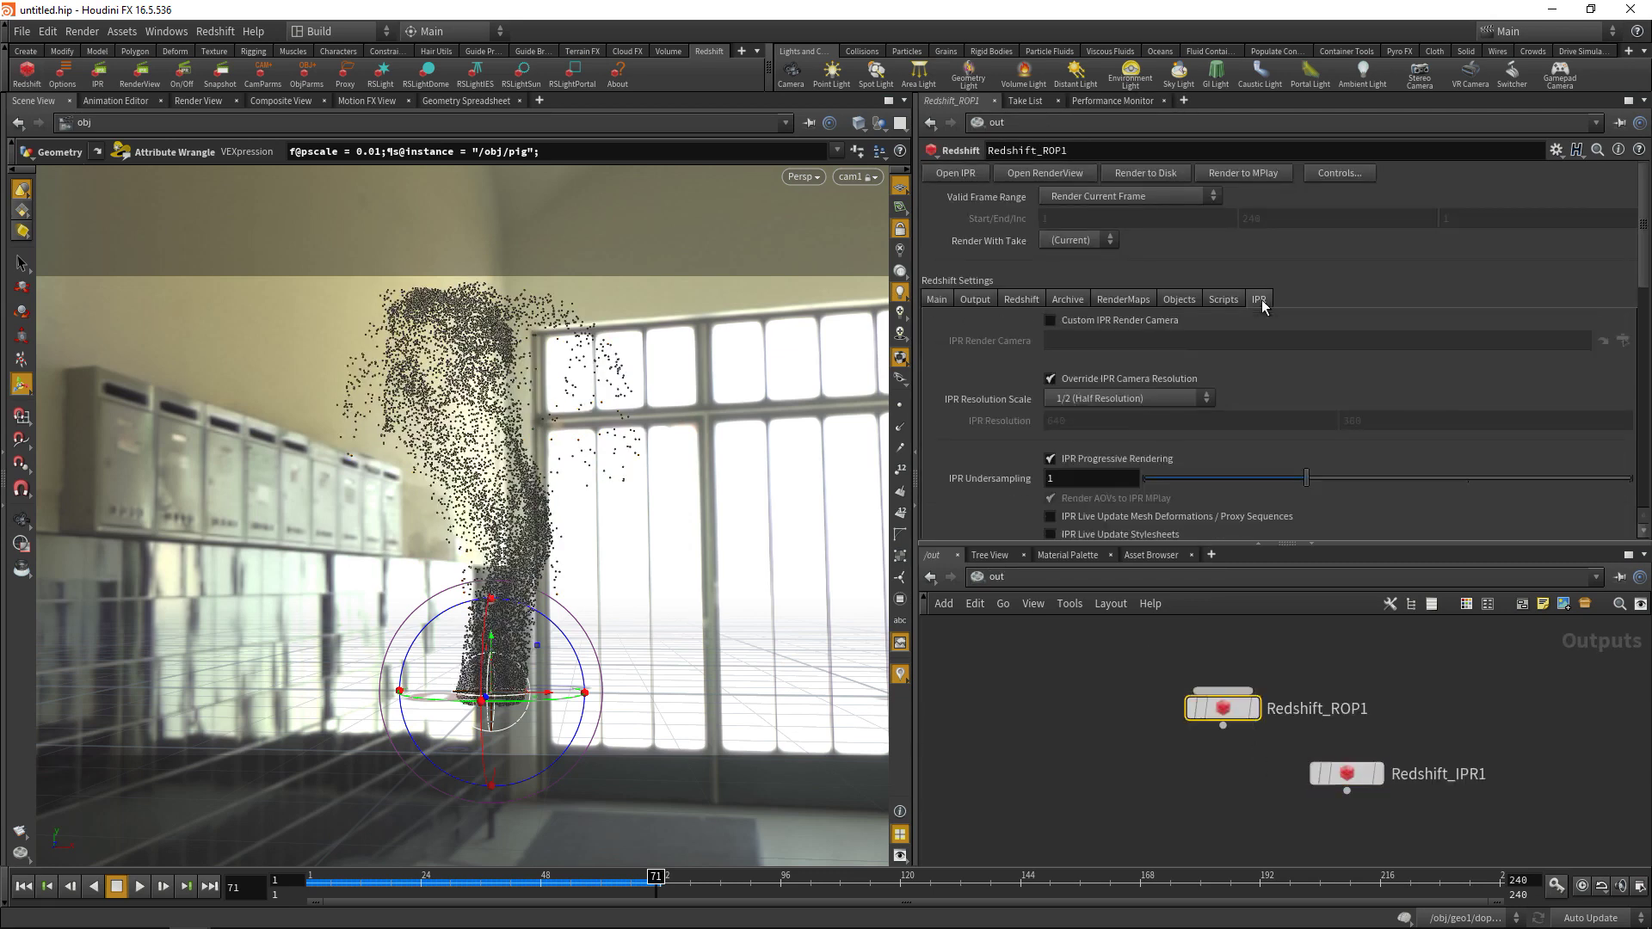
left_click(1051, 379)
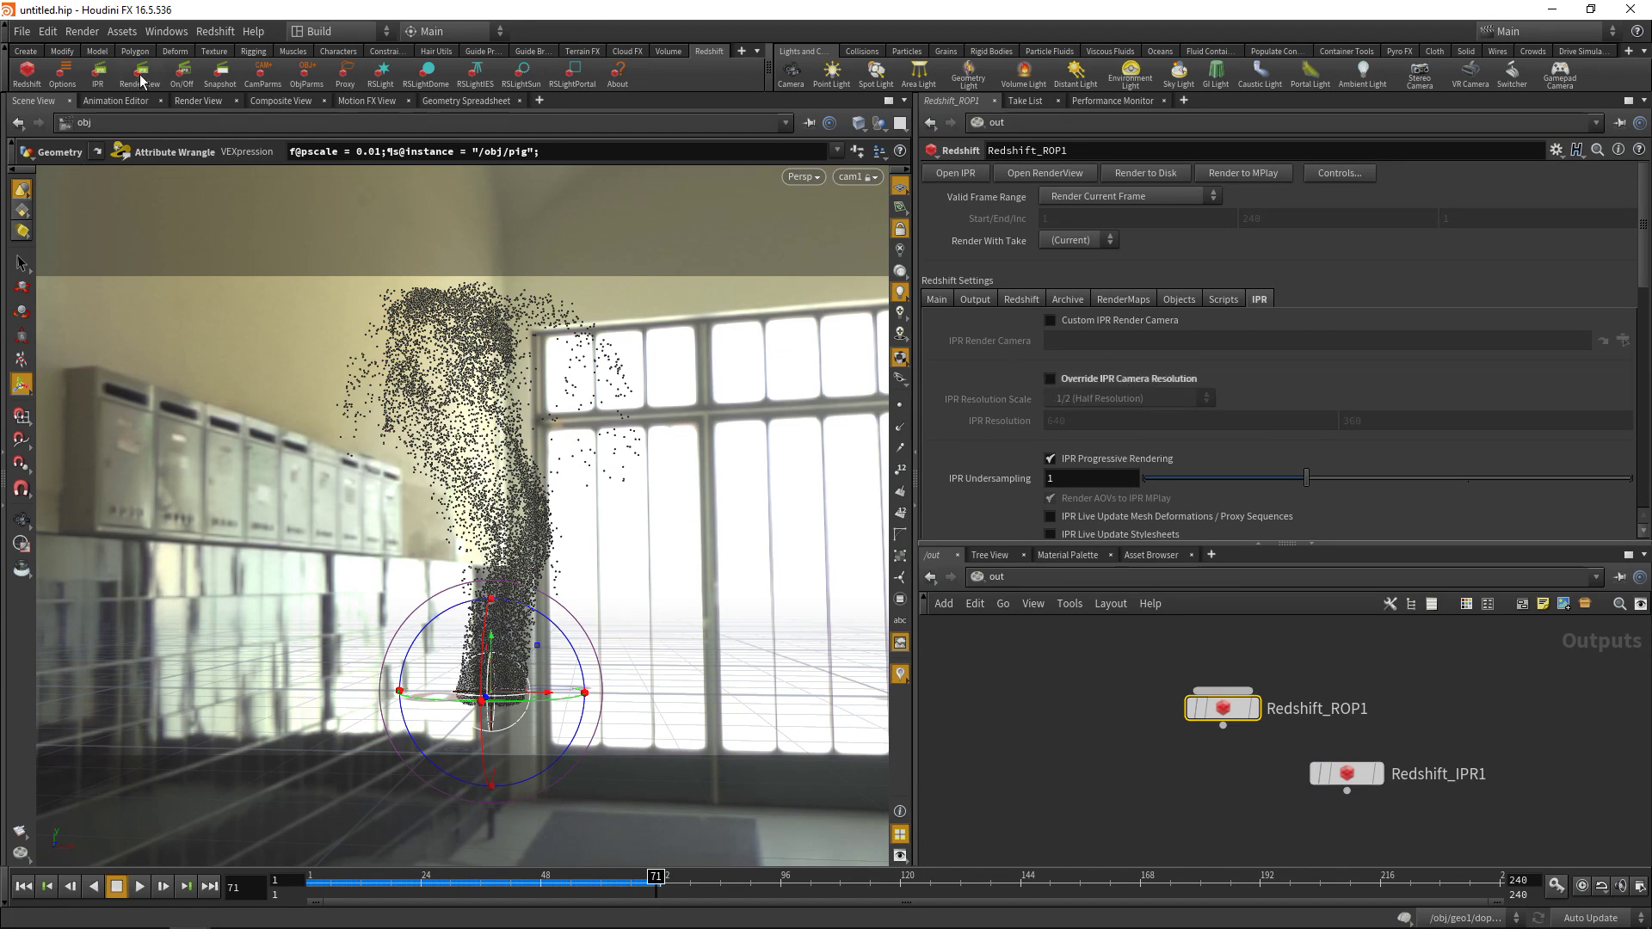
- Render frame 71 of the particle plume in the Redshift Render View
left_click(142, 76)
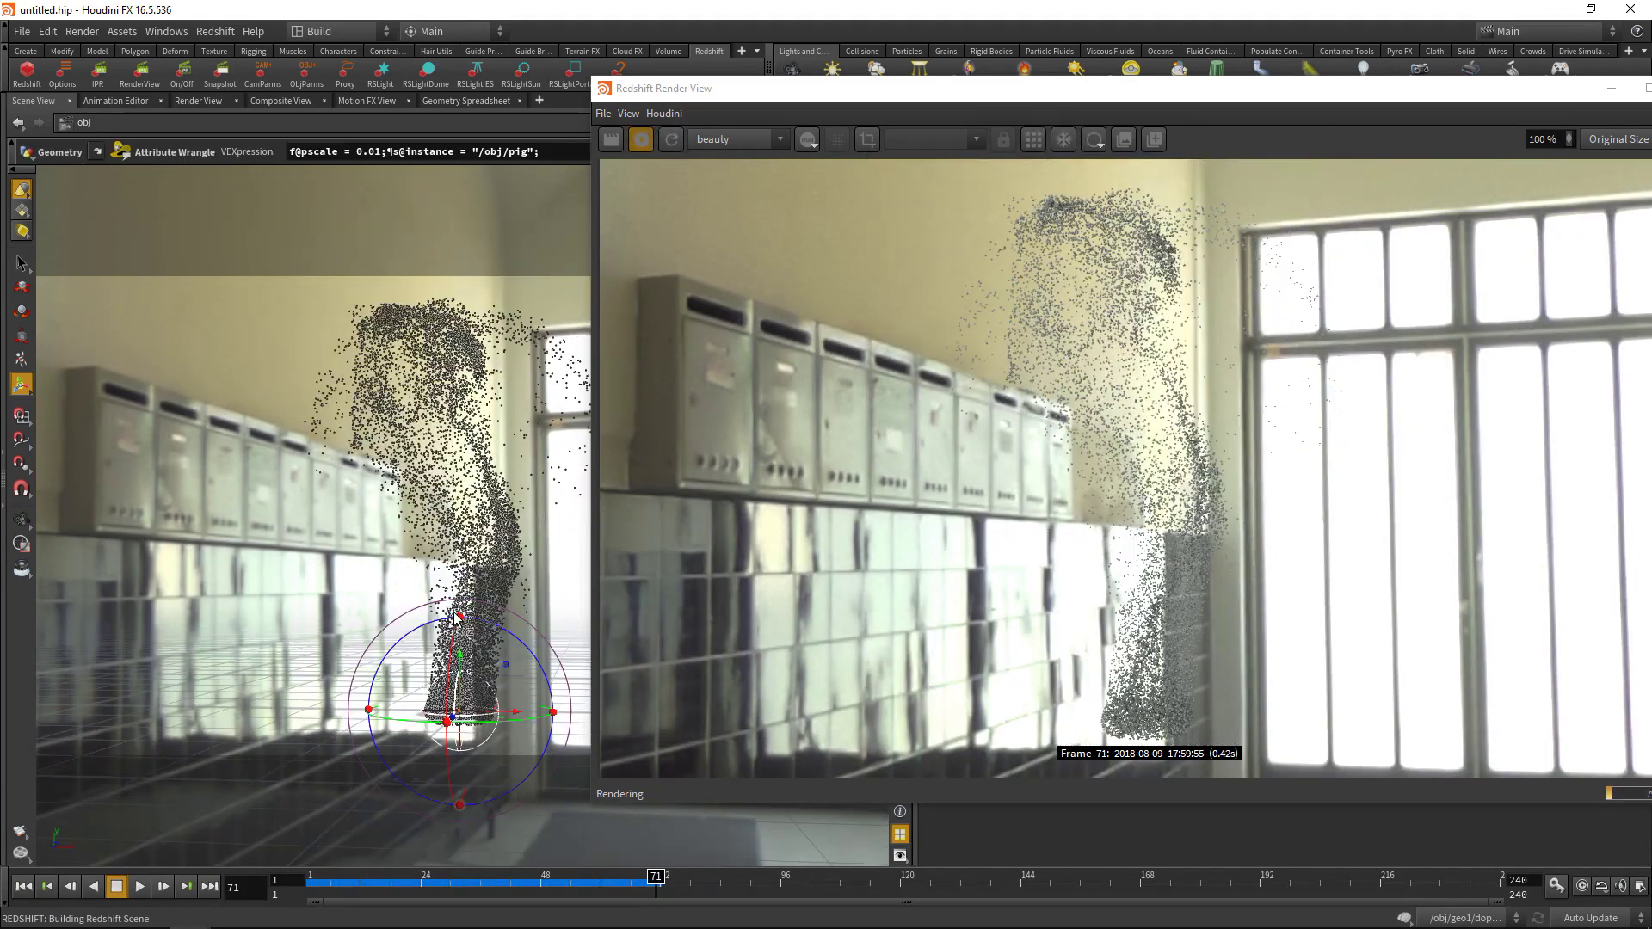
left_click_drag(776, 88, 417, 94)
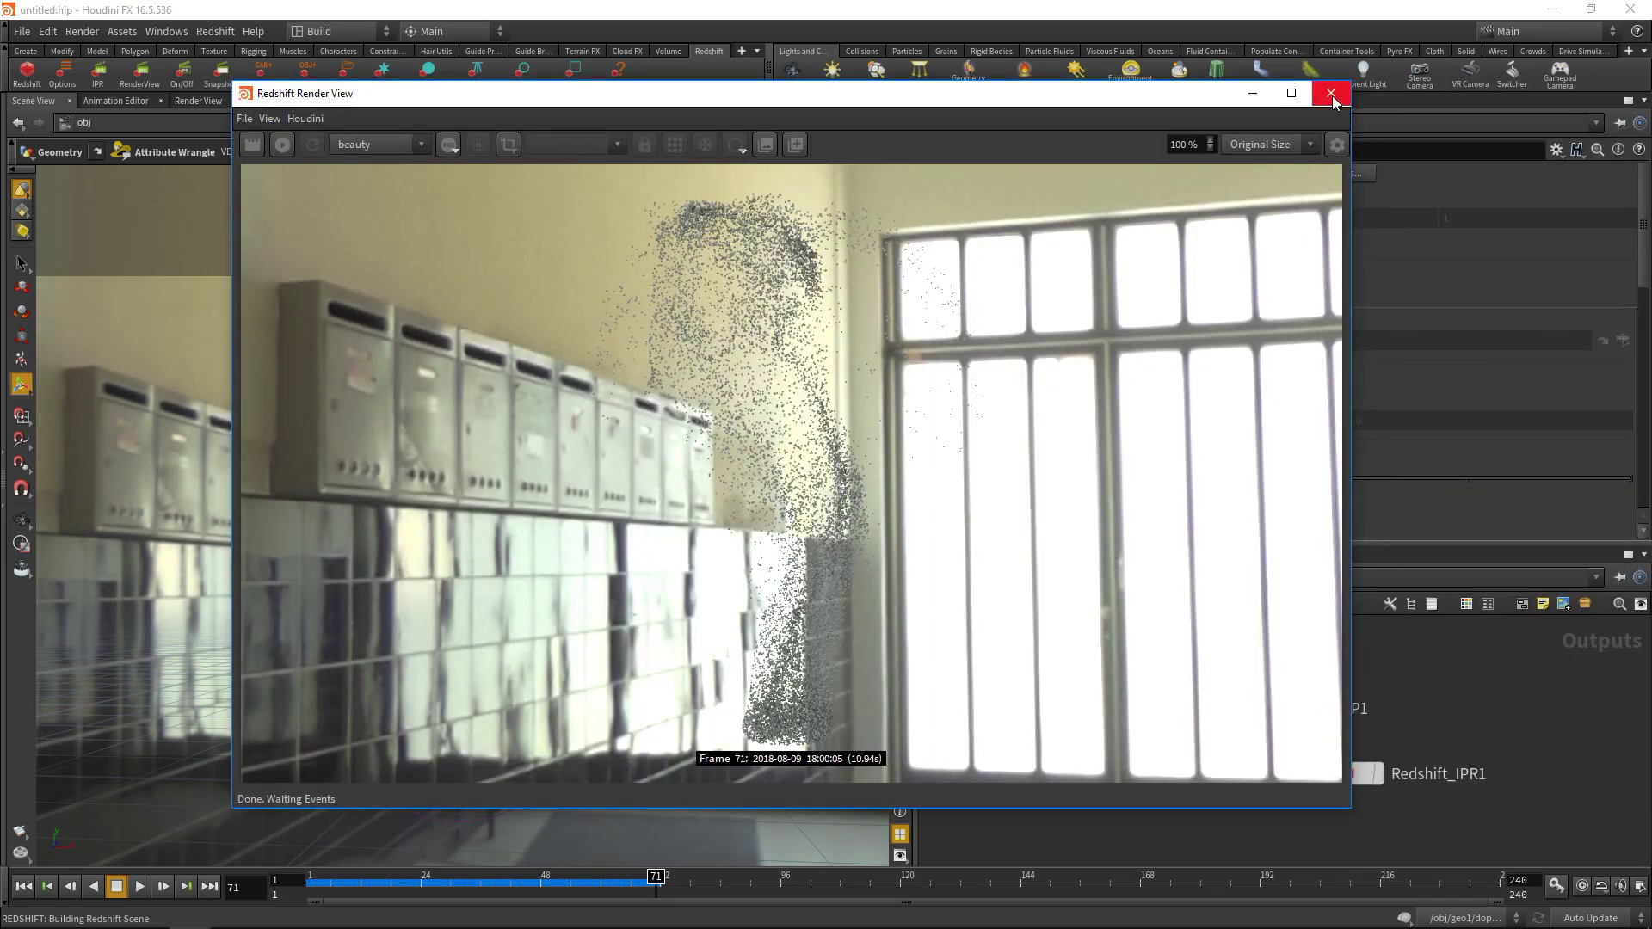
- Close the Redshift render view and show the /obj network in the network editor
left_click(1331, 93)
left_click(981, 578)
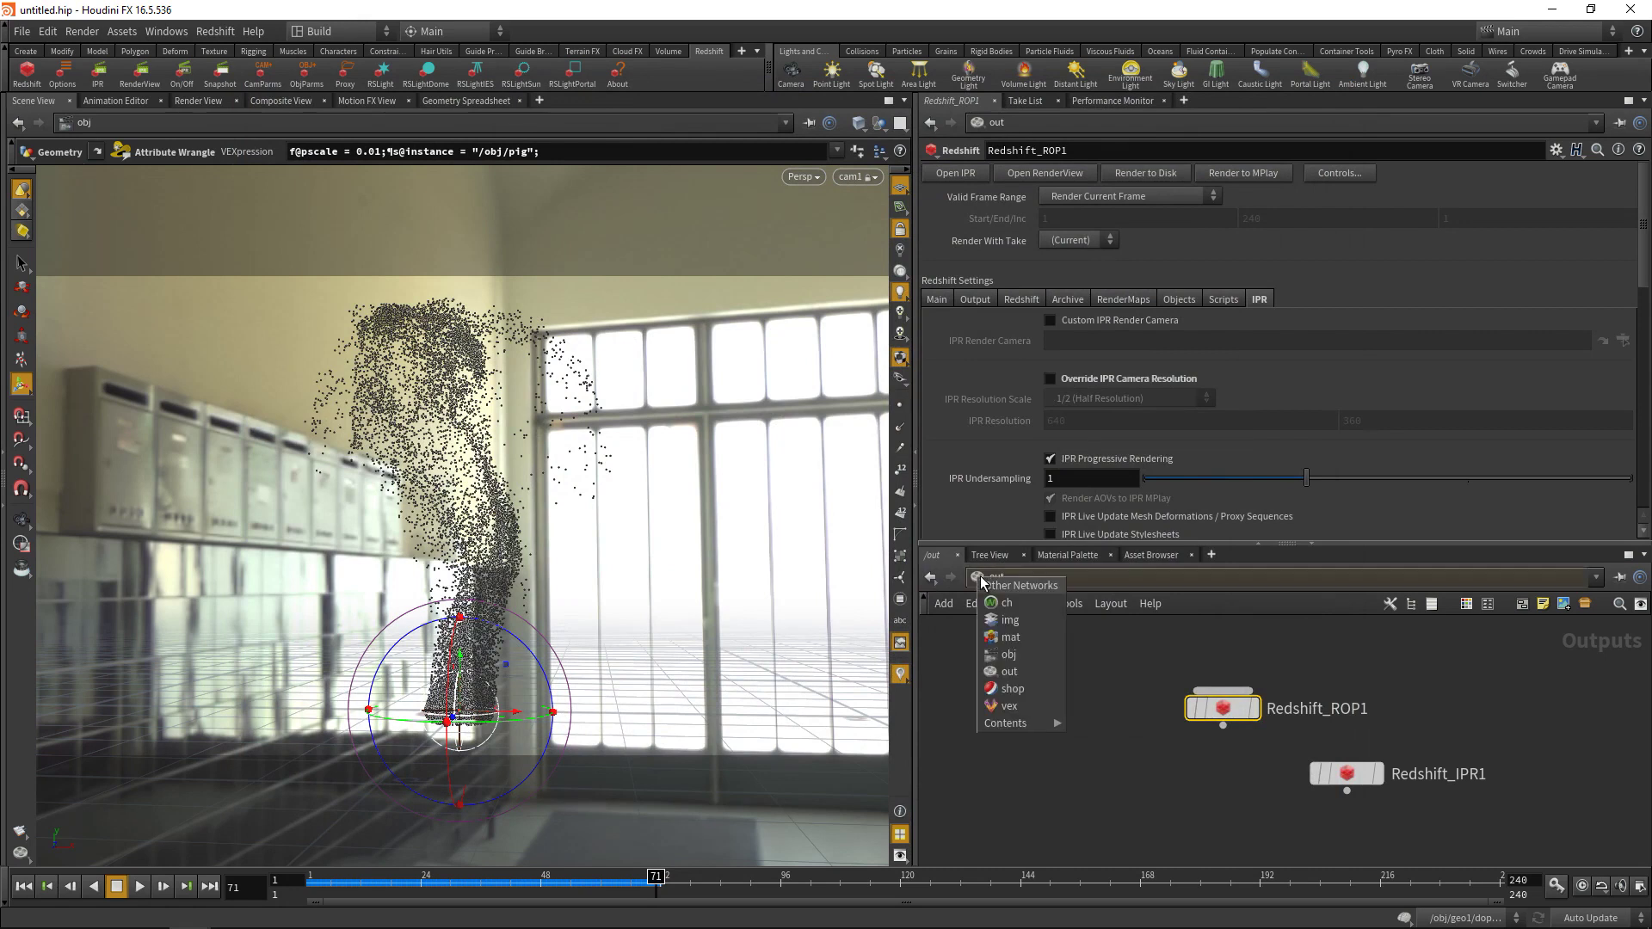
left_click(1008, 654)
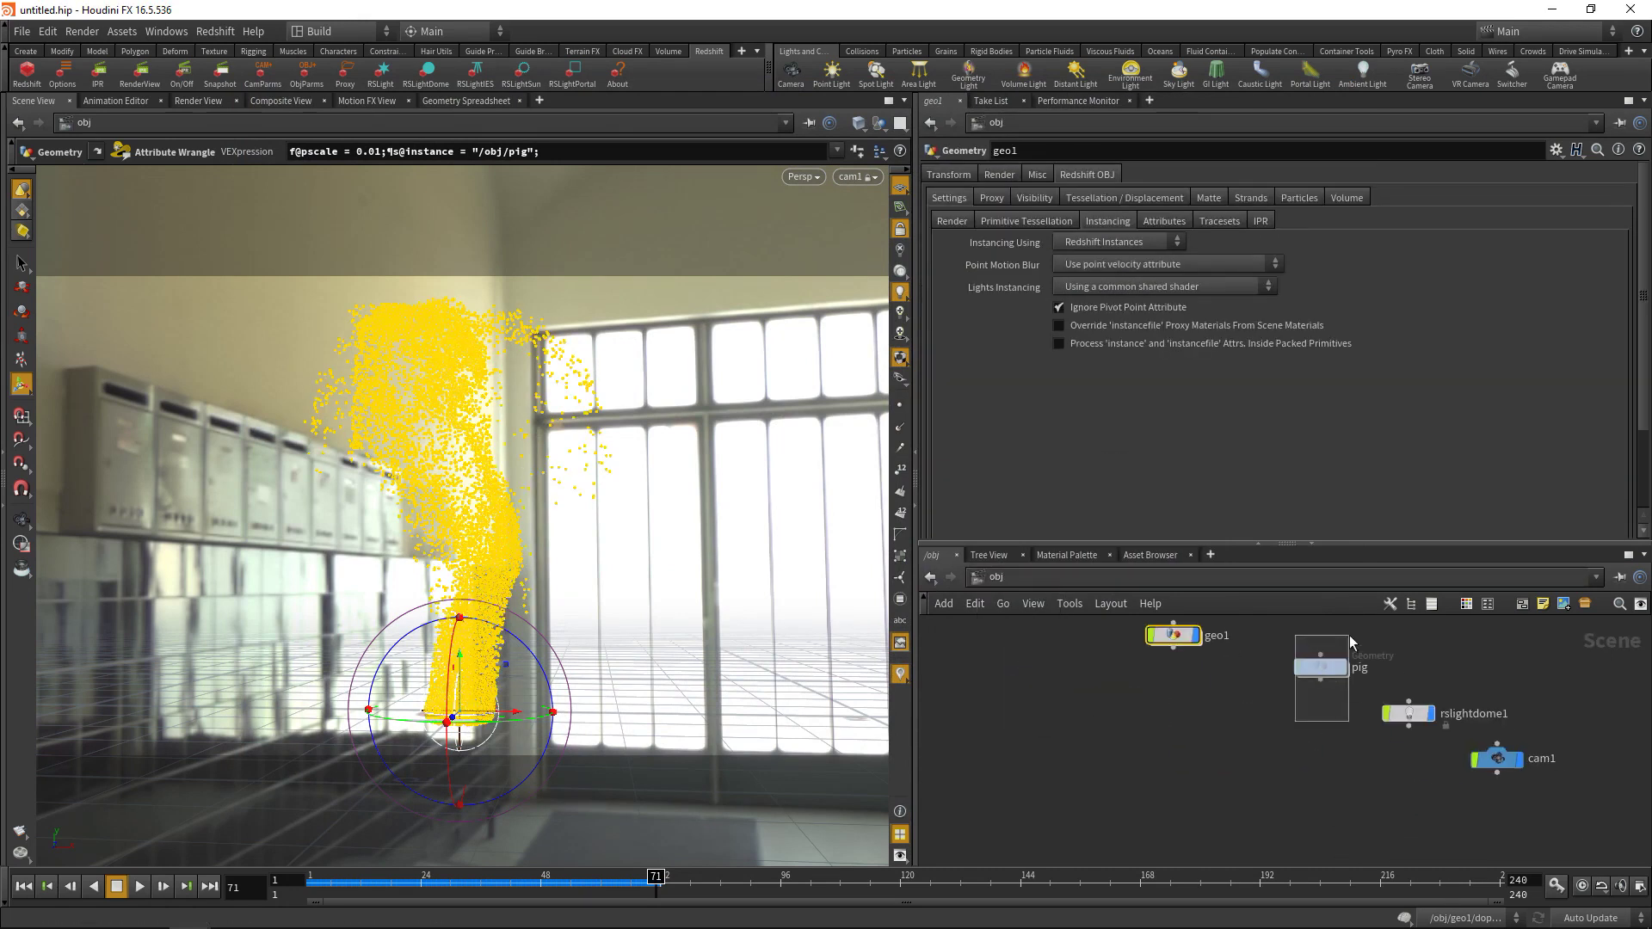
- Duplicate the pig object to make pig1 and pig2, rename the original pig3, and enter pig1
left_click_drag(1349, 635, 1349, 634)
key("ctrl+c")
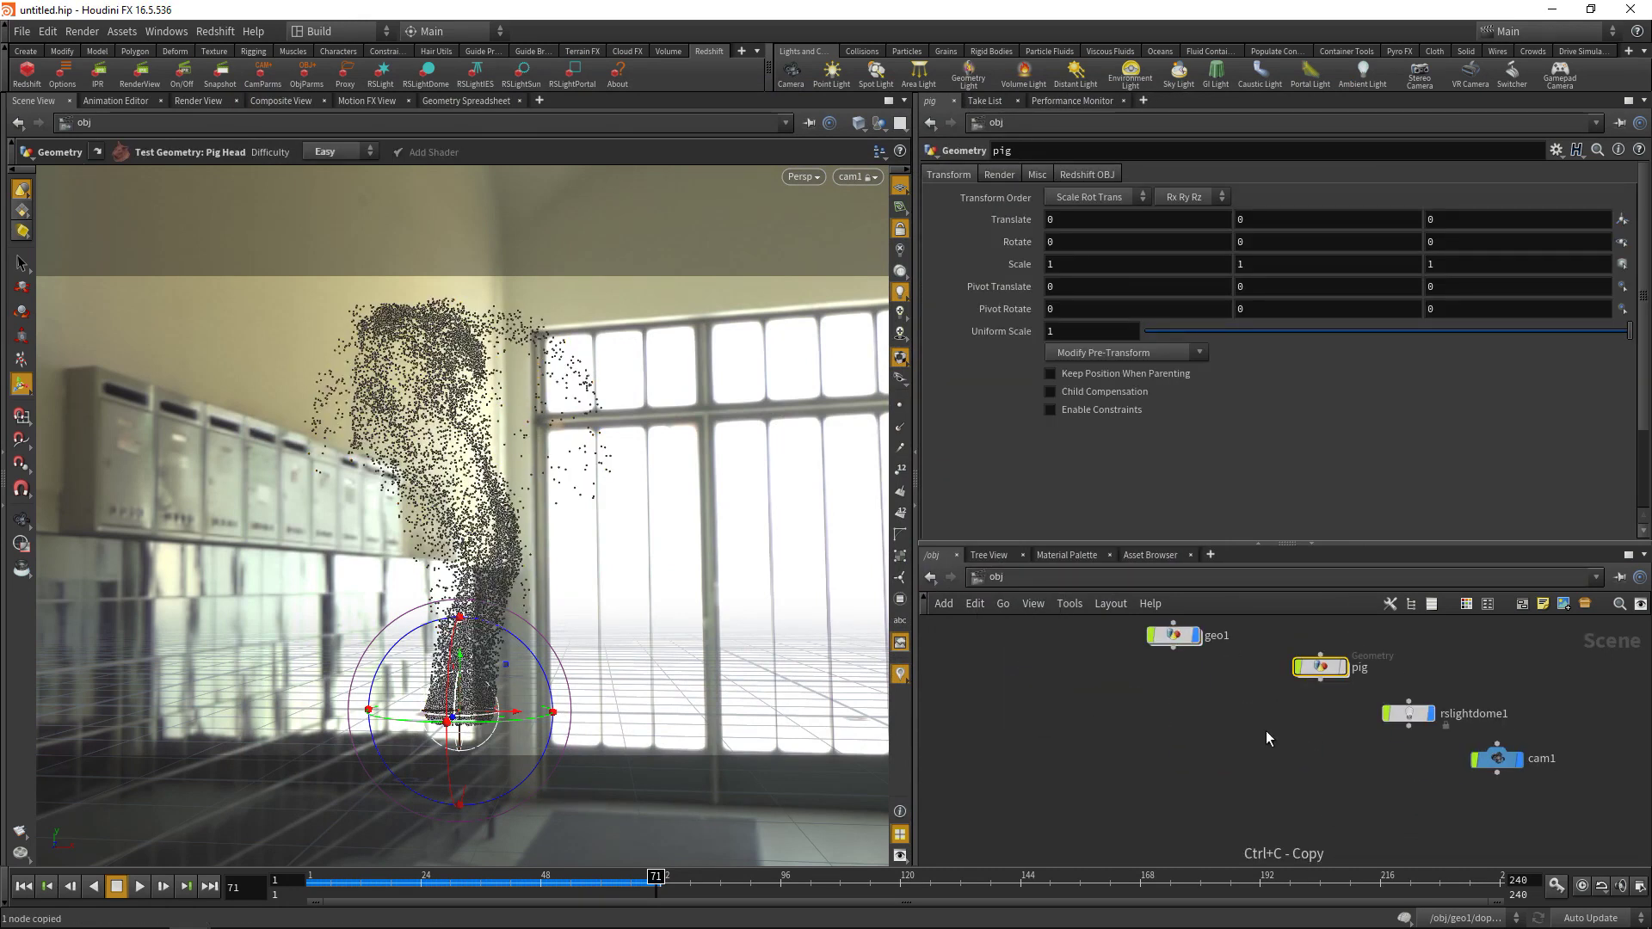
key("ctrl+v")
key("ctrl+v")
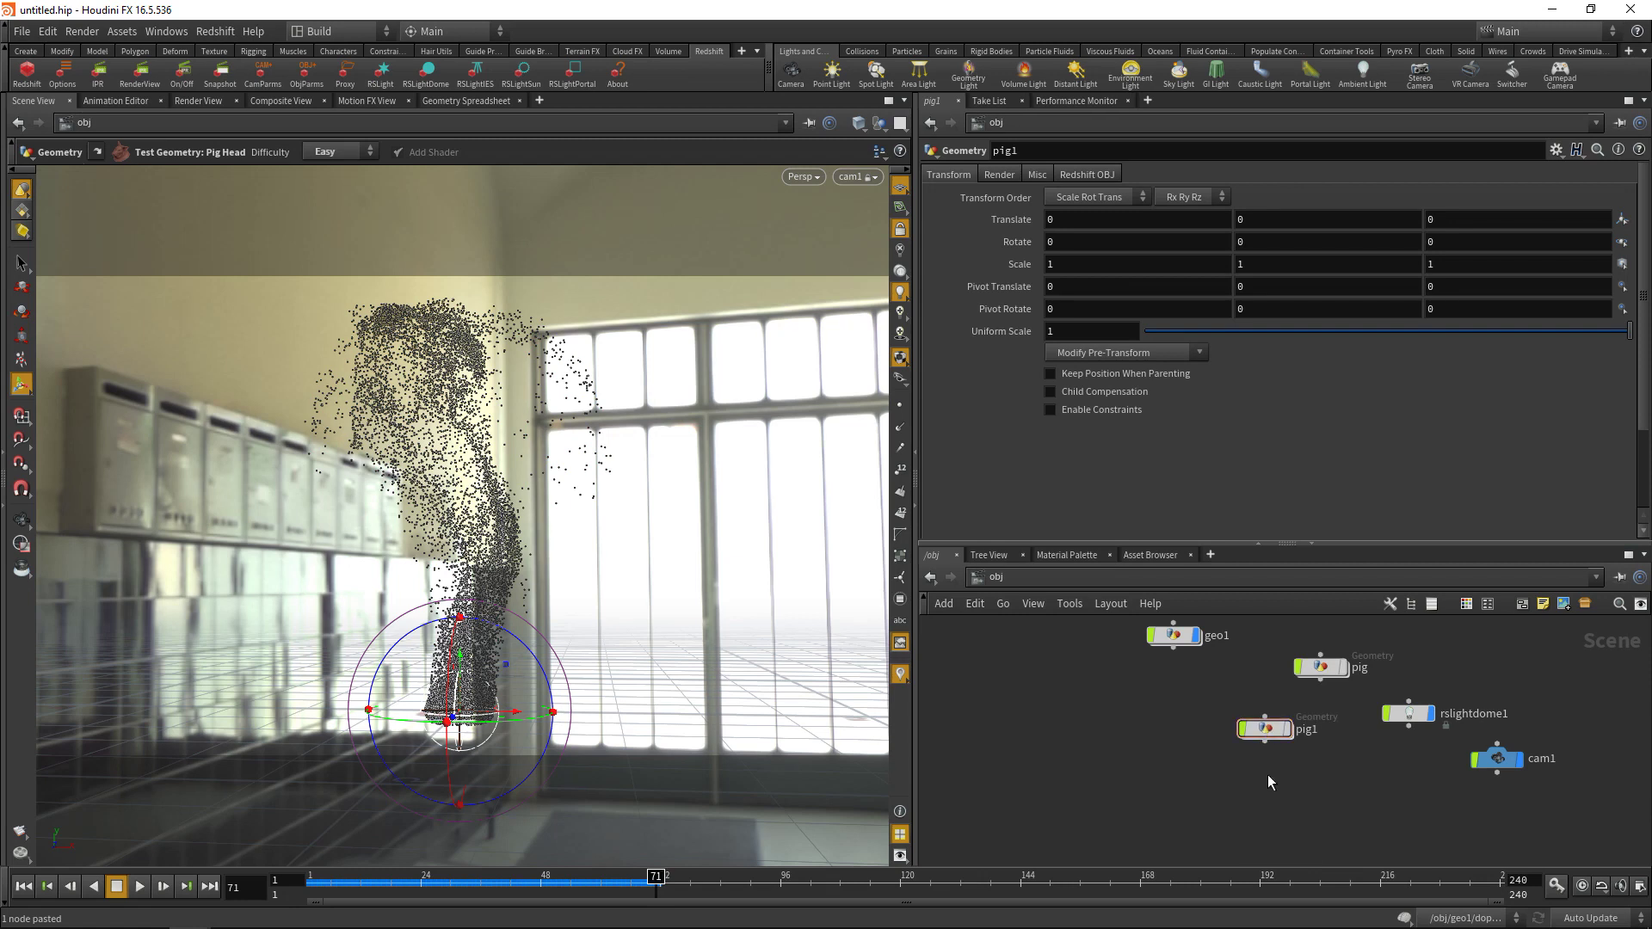
left_click_drag(1325, 668, 1258, 800)
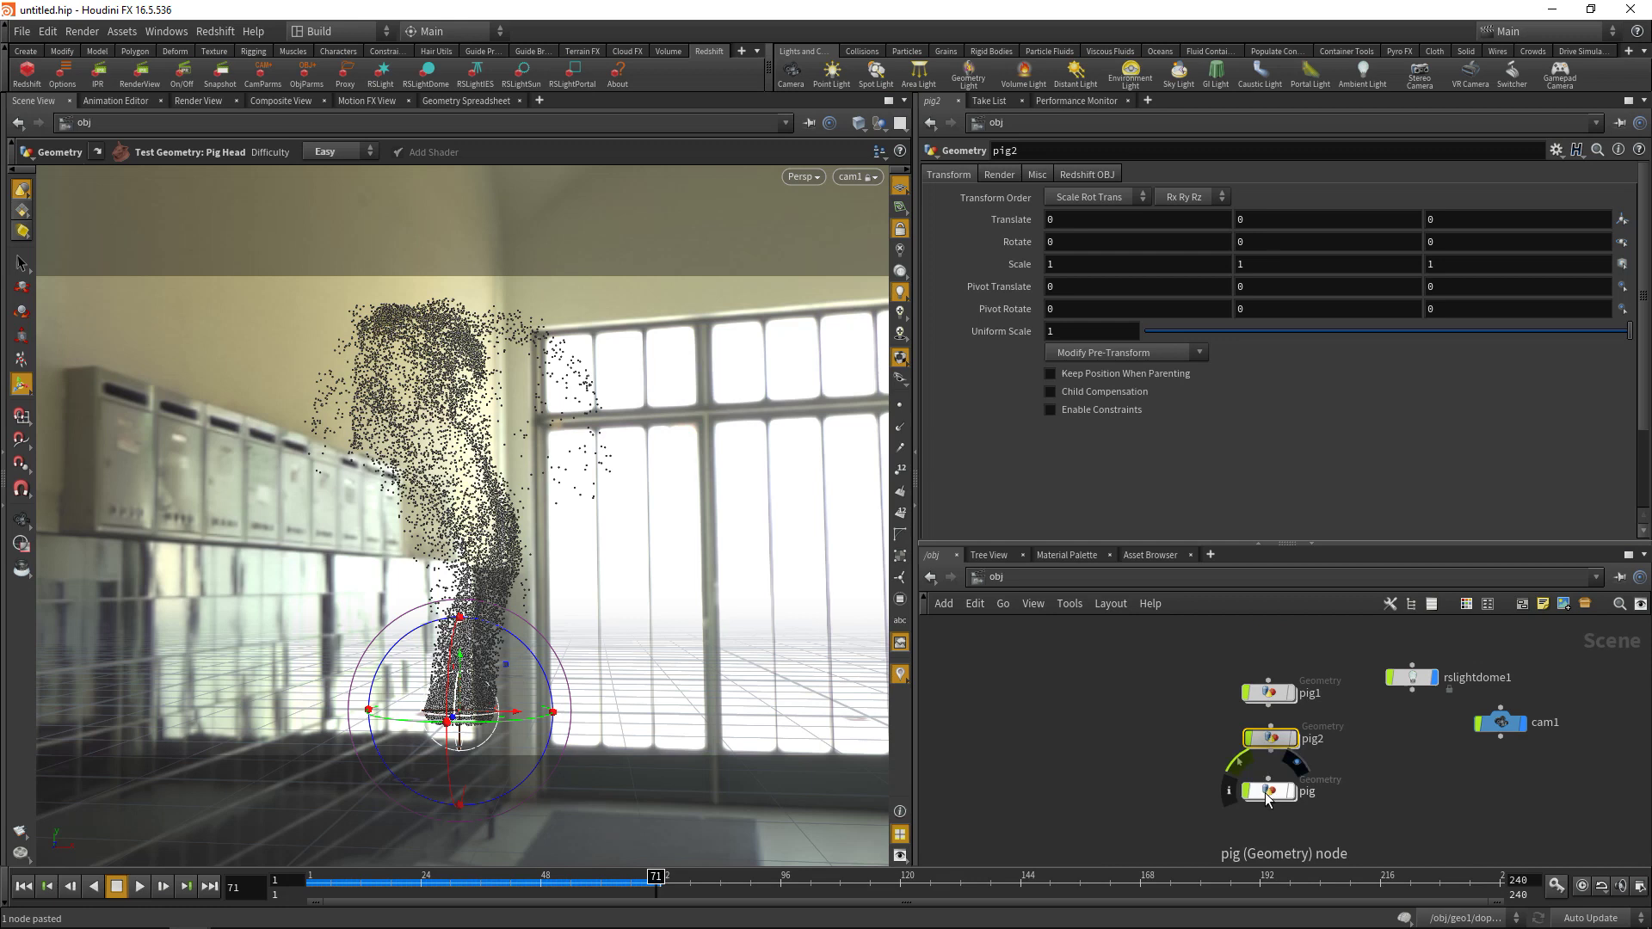
double_click(1311, 792)
type("3")
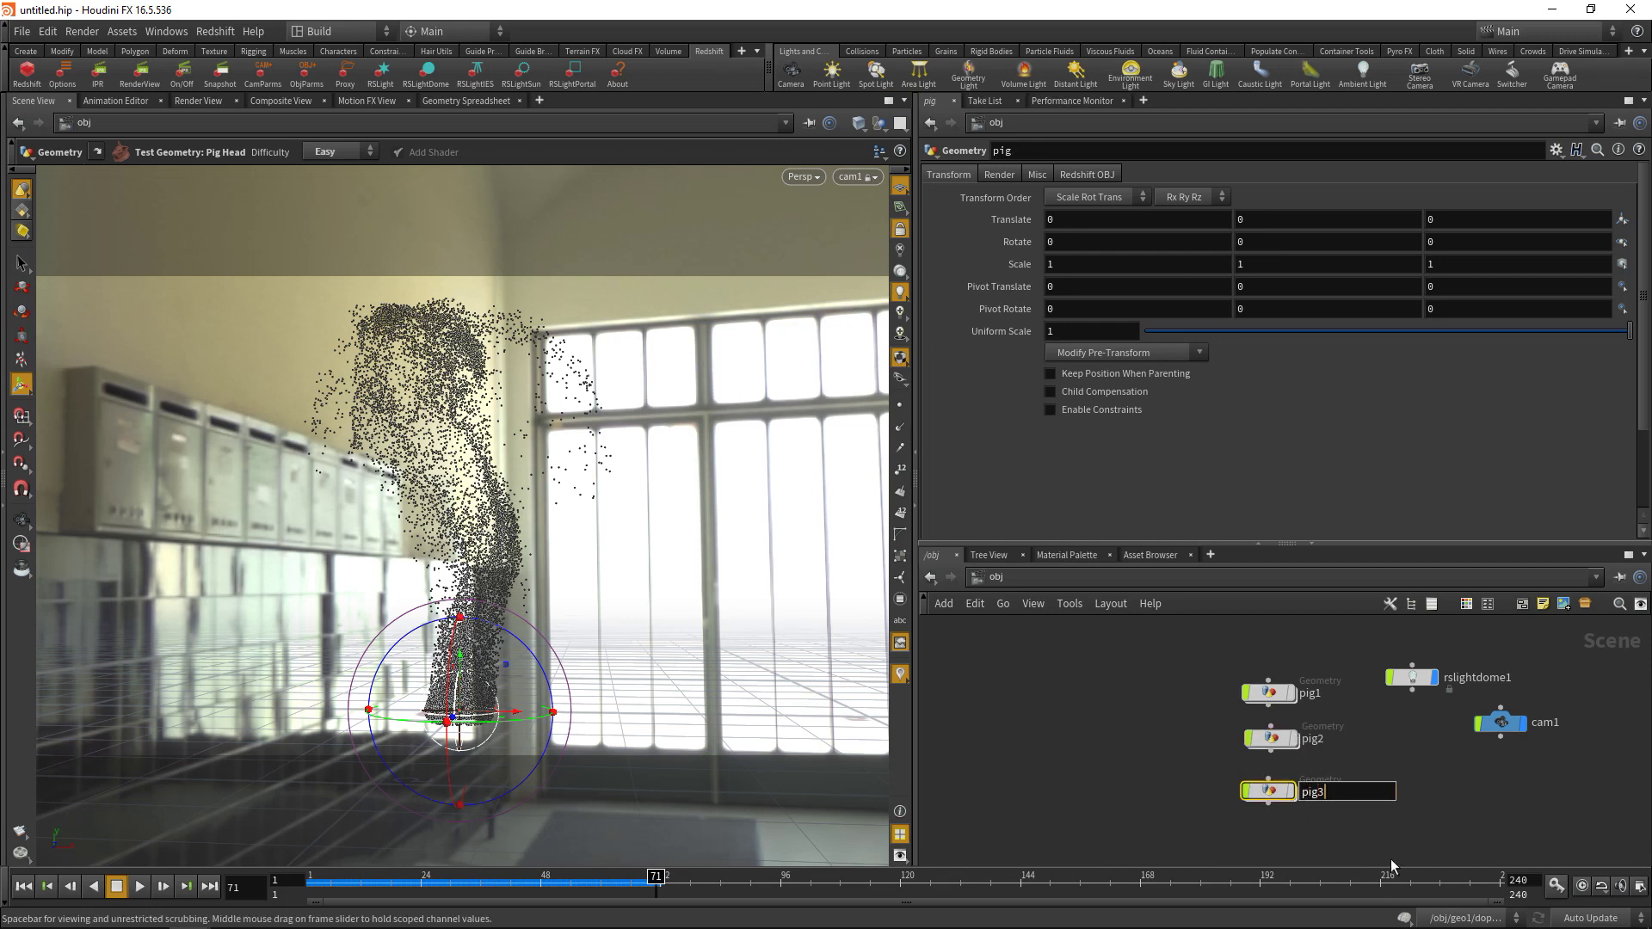
key("Return")
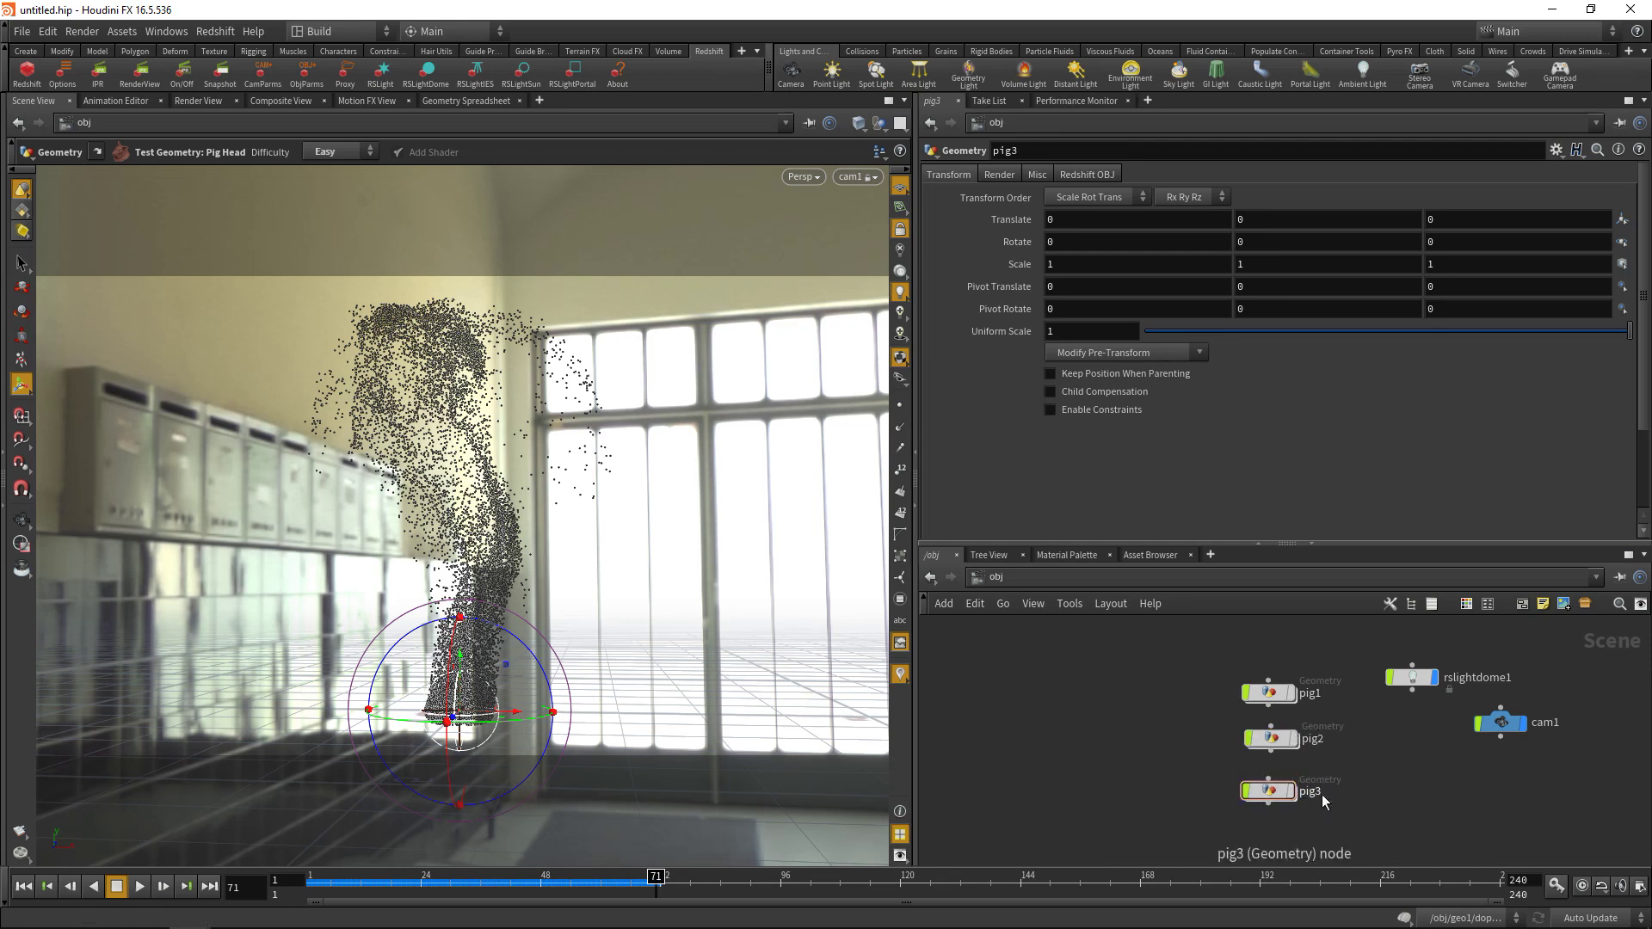
double_click(1266, 692)
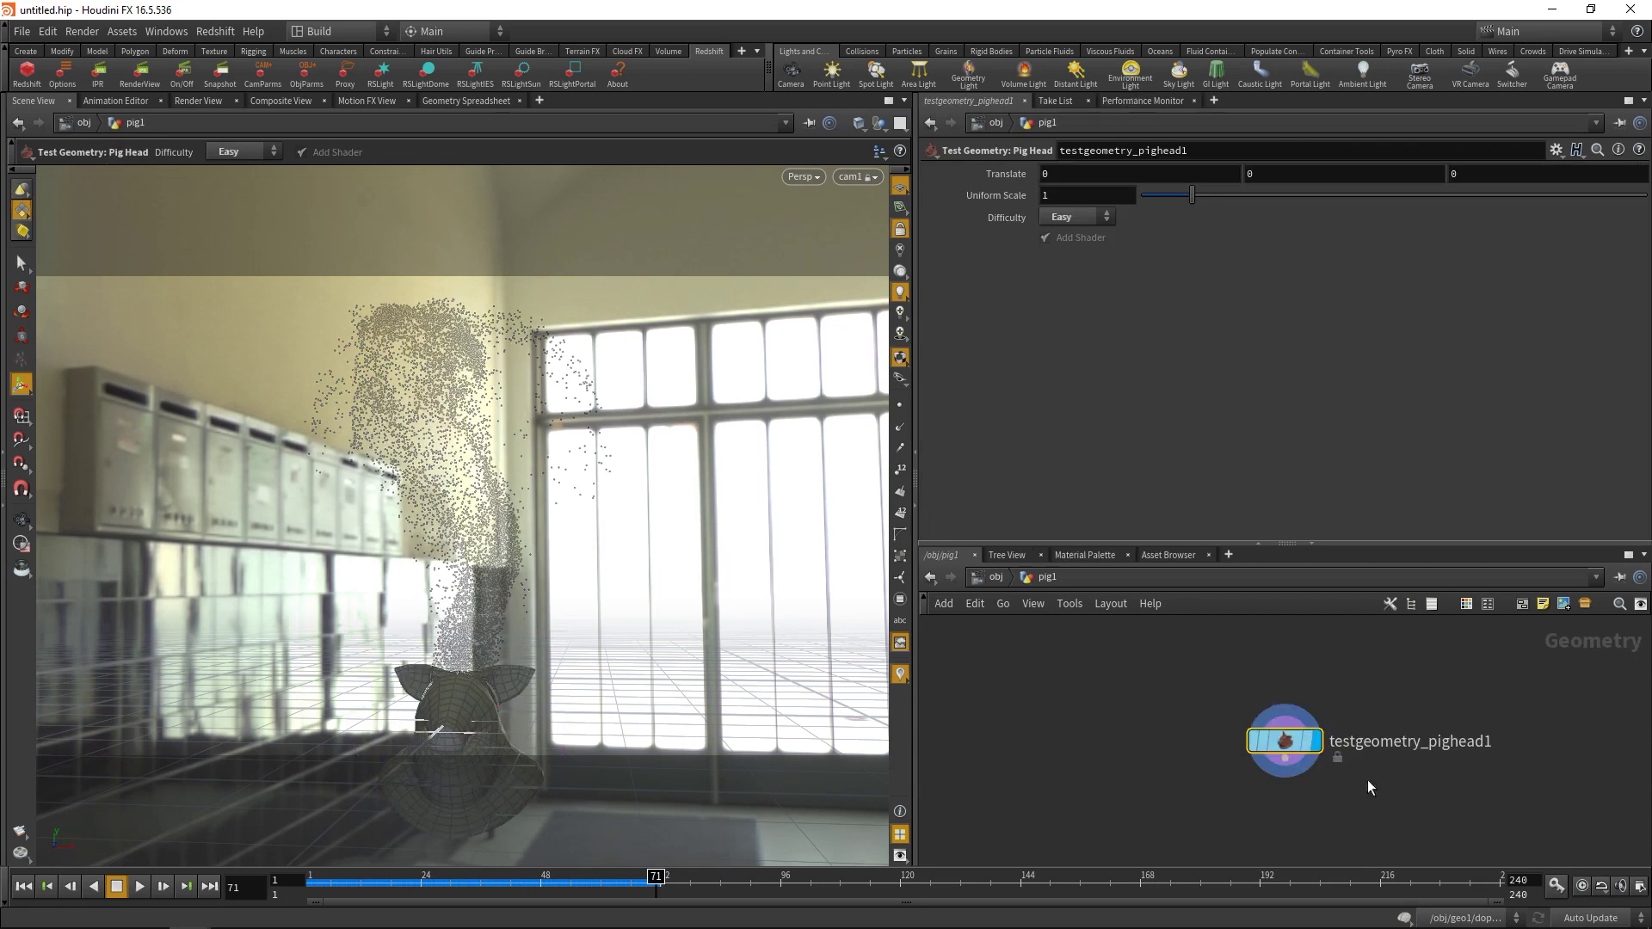
- Add a Platonic Solids node inside pig1 and return to object level
left_click(1174, 705)
key("Tab")
type("pla")
key("Return")
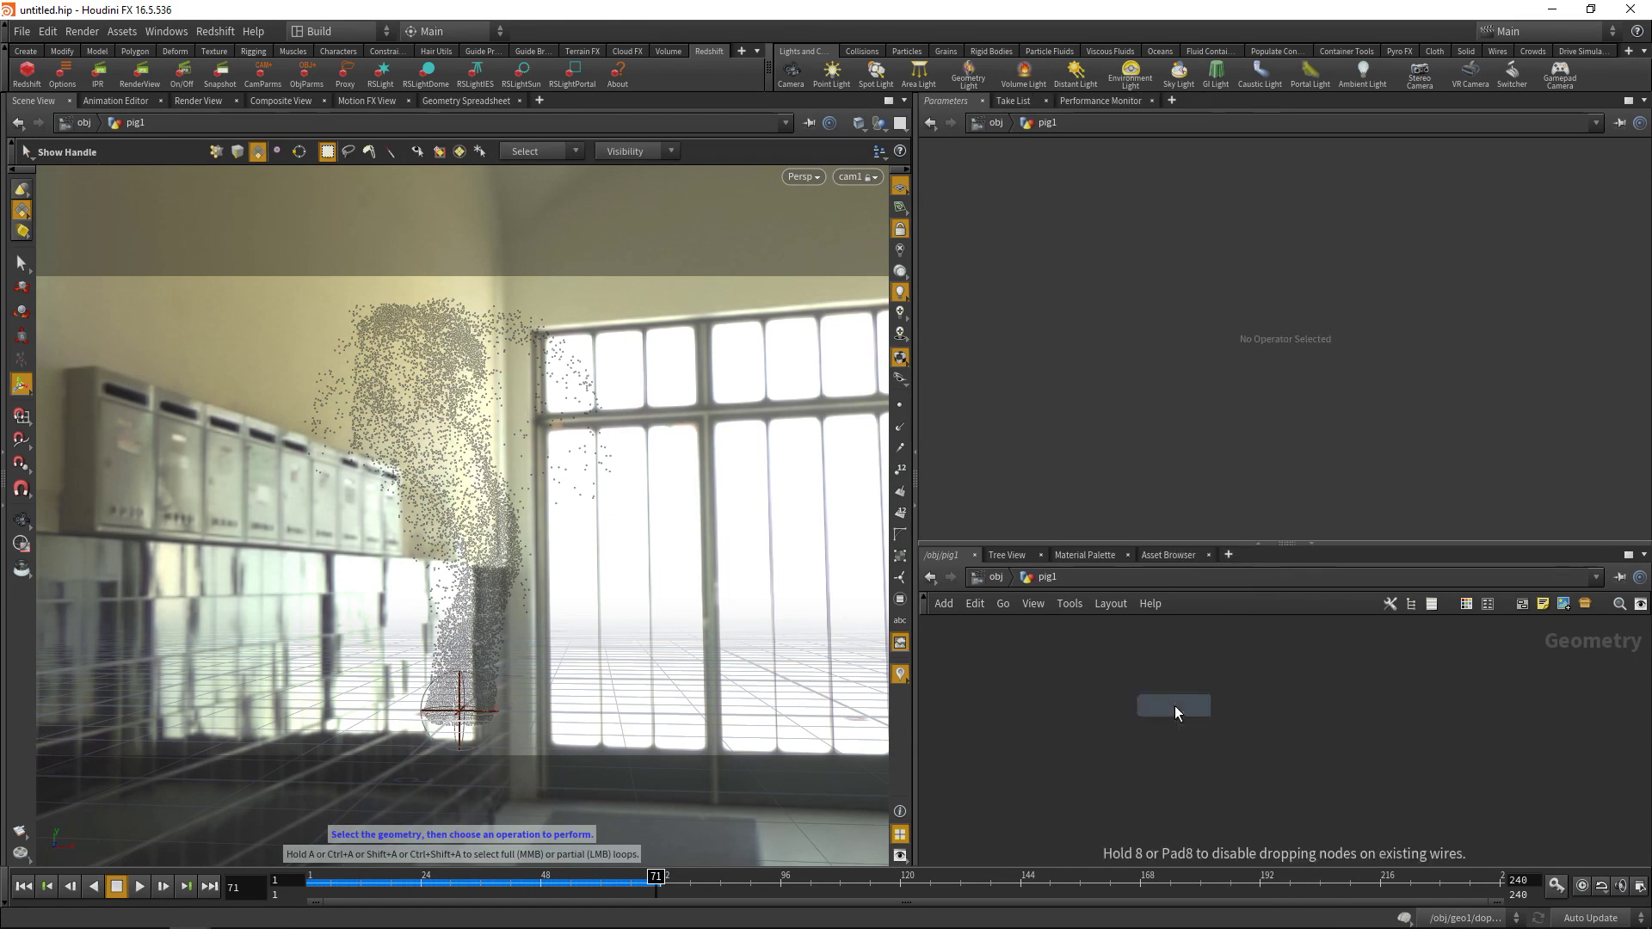
left_click(1174, 705)
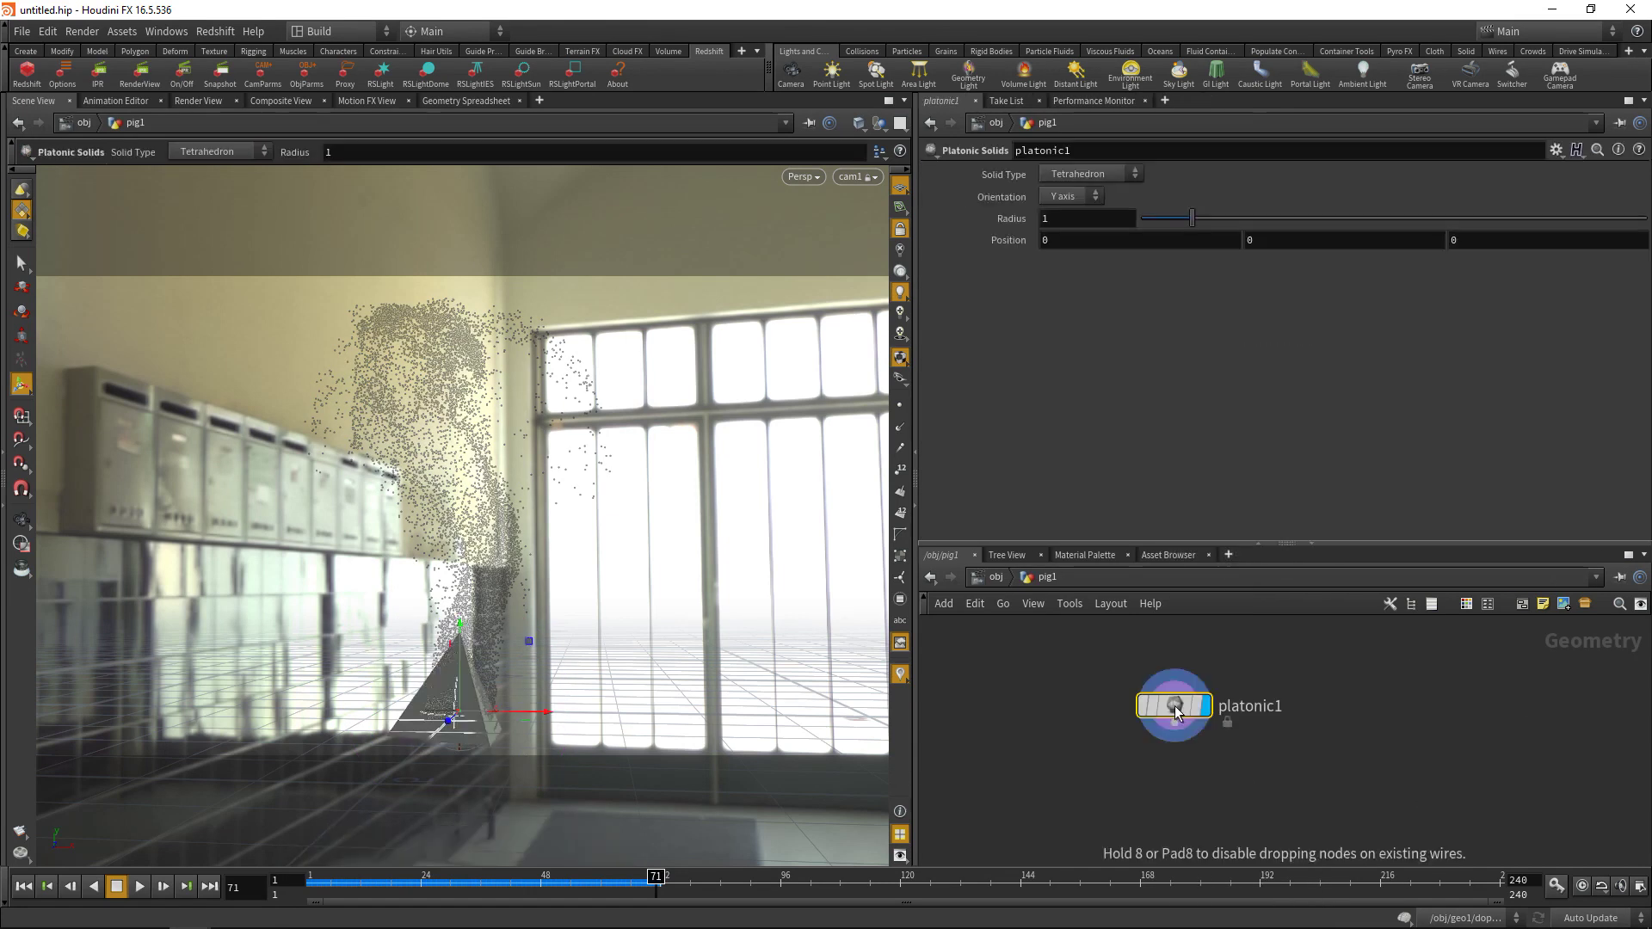
key("u")
- Add a Torus node inside pig2 and return to object level
double_click(1282, 743)
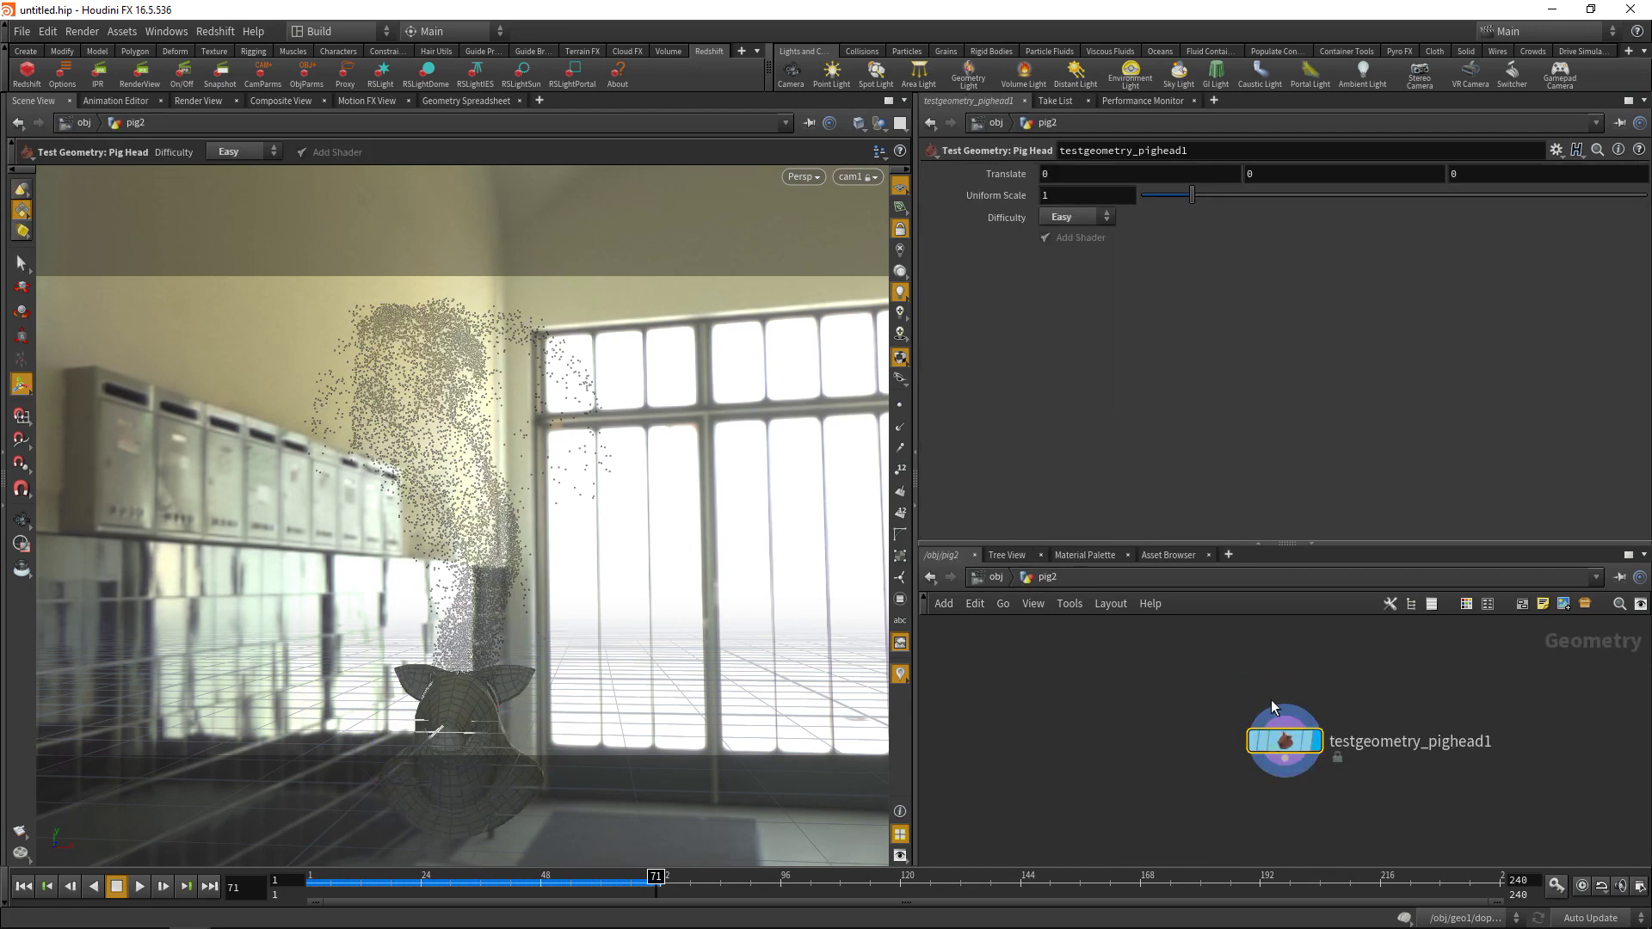
left_click(1272, 699)
key("Tab")
type("tor")
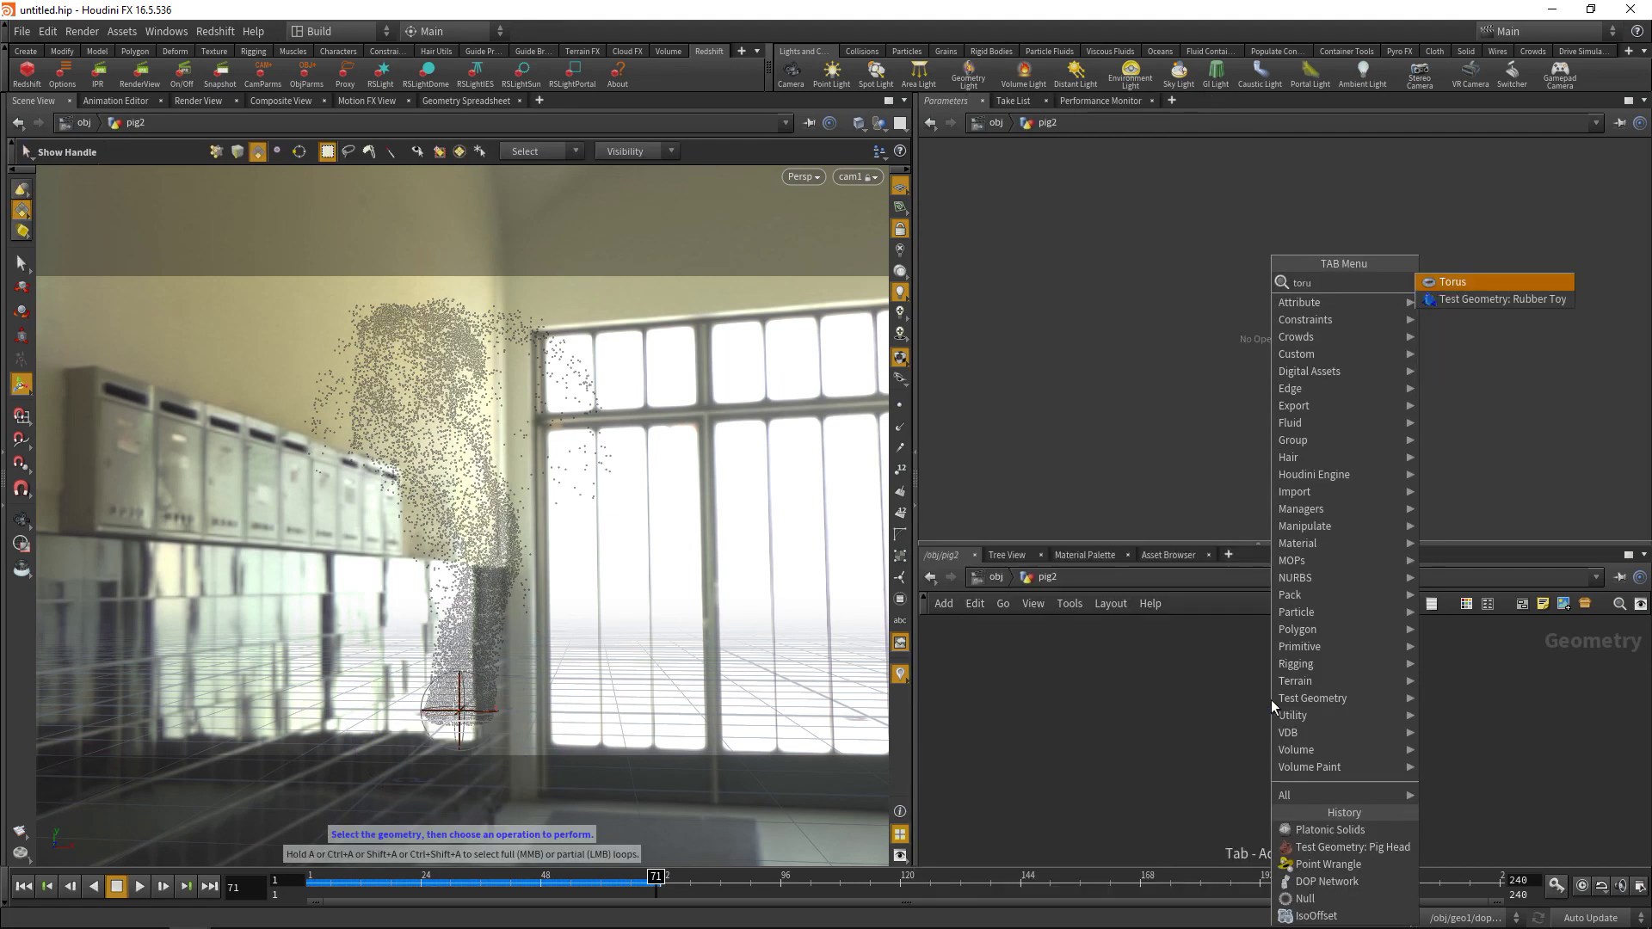
key("Return")
left_click(1272, 699)
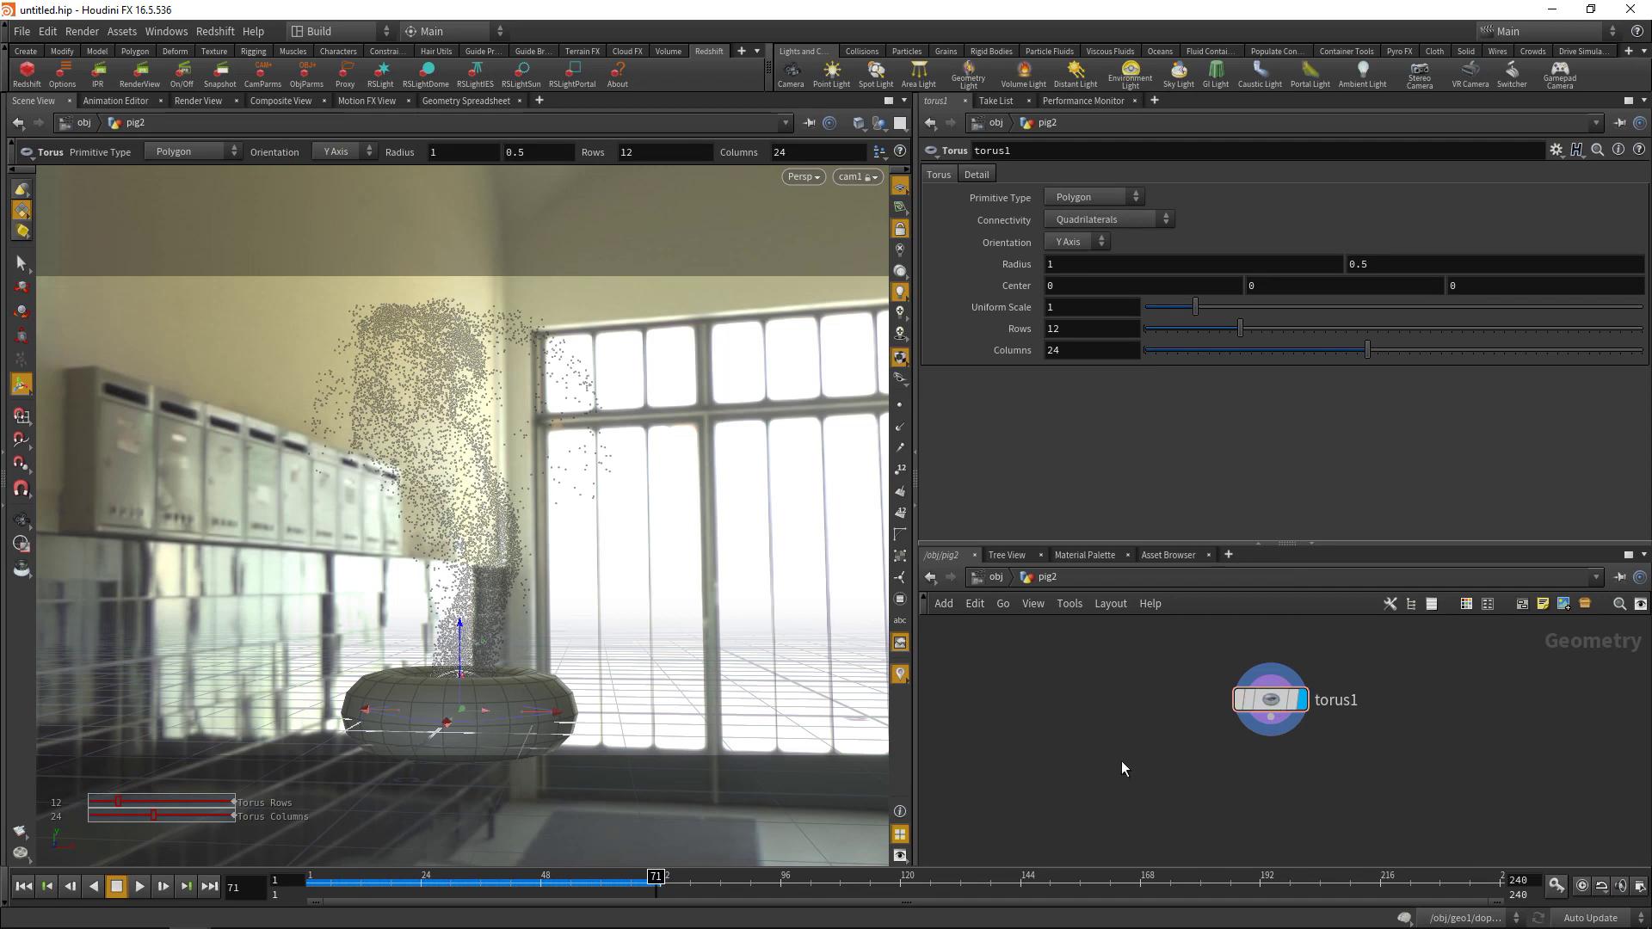
key("u")
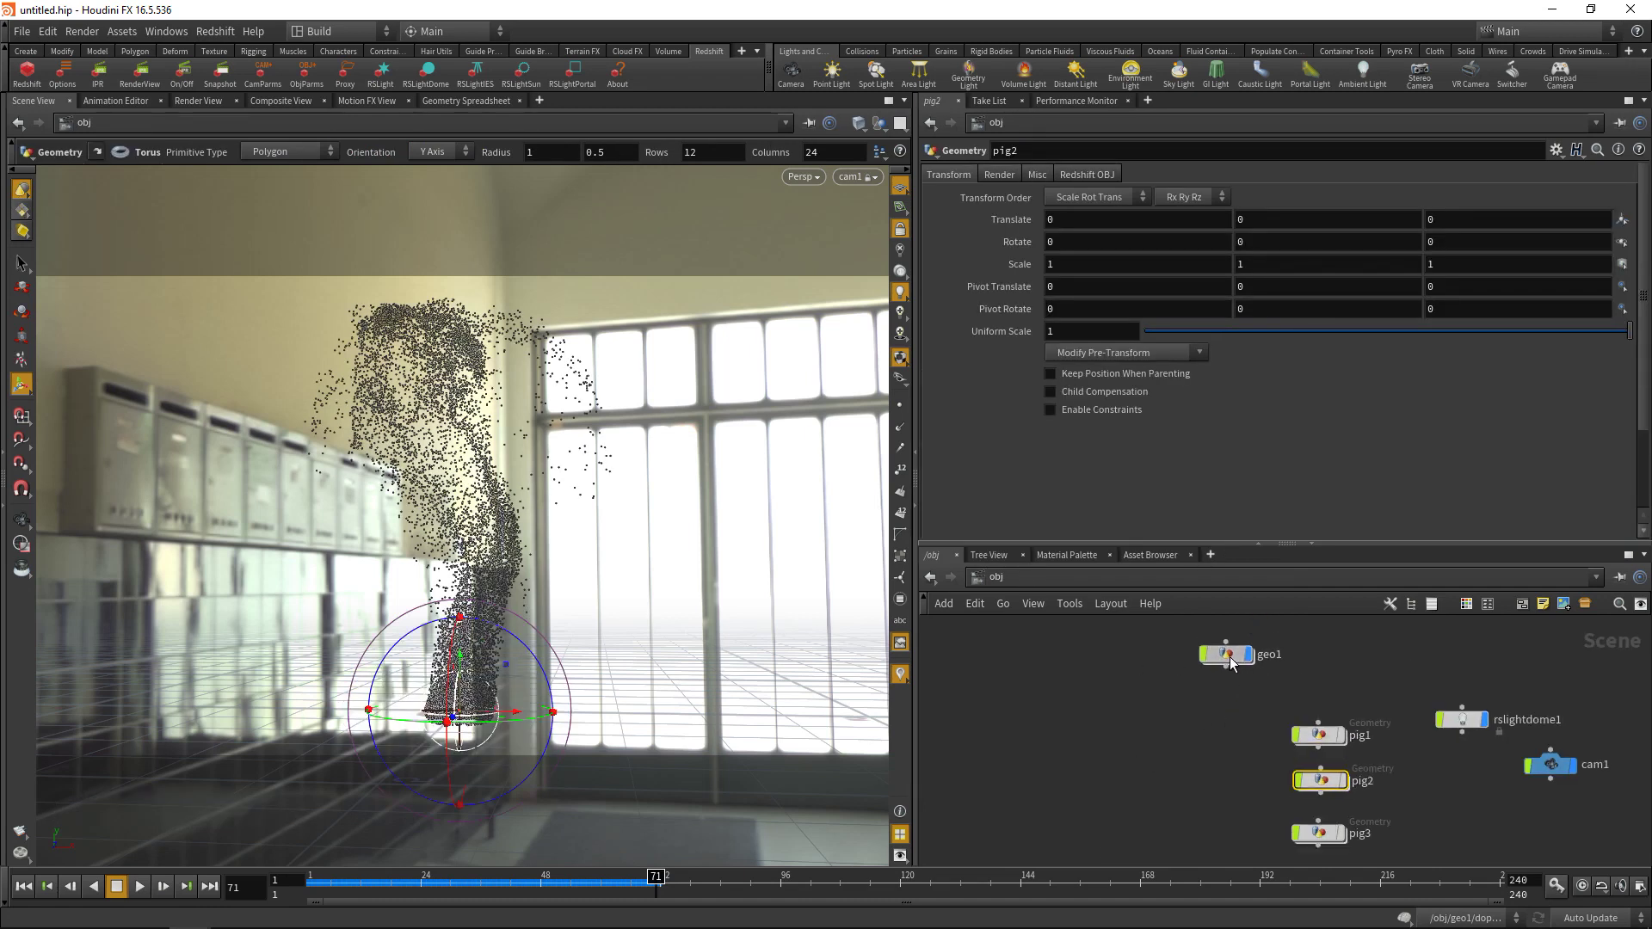
left_click_drag(1230, 650, 1236, 670)
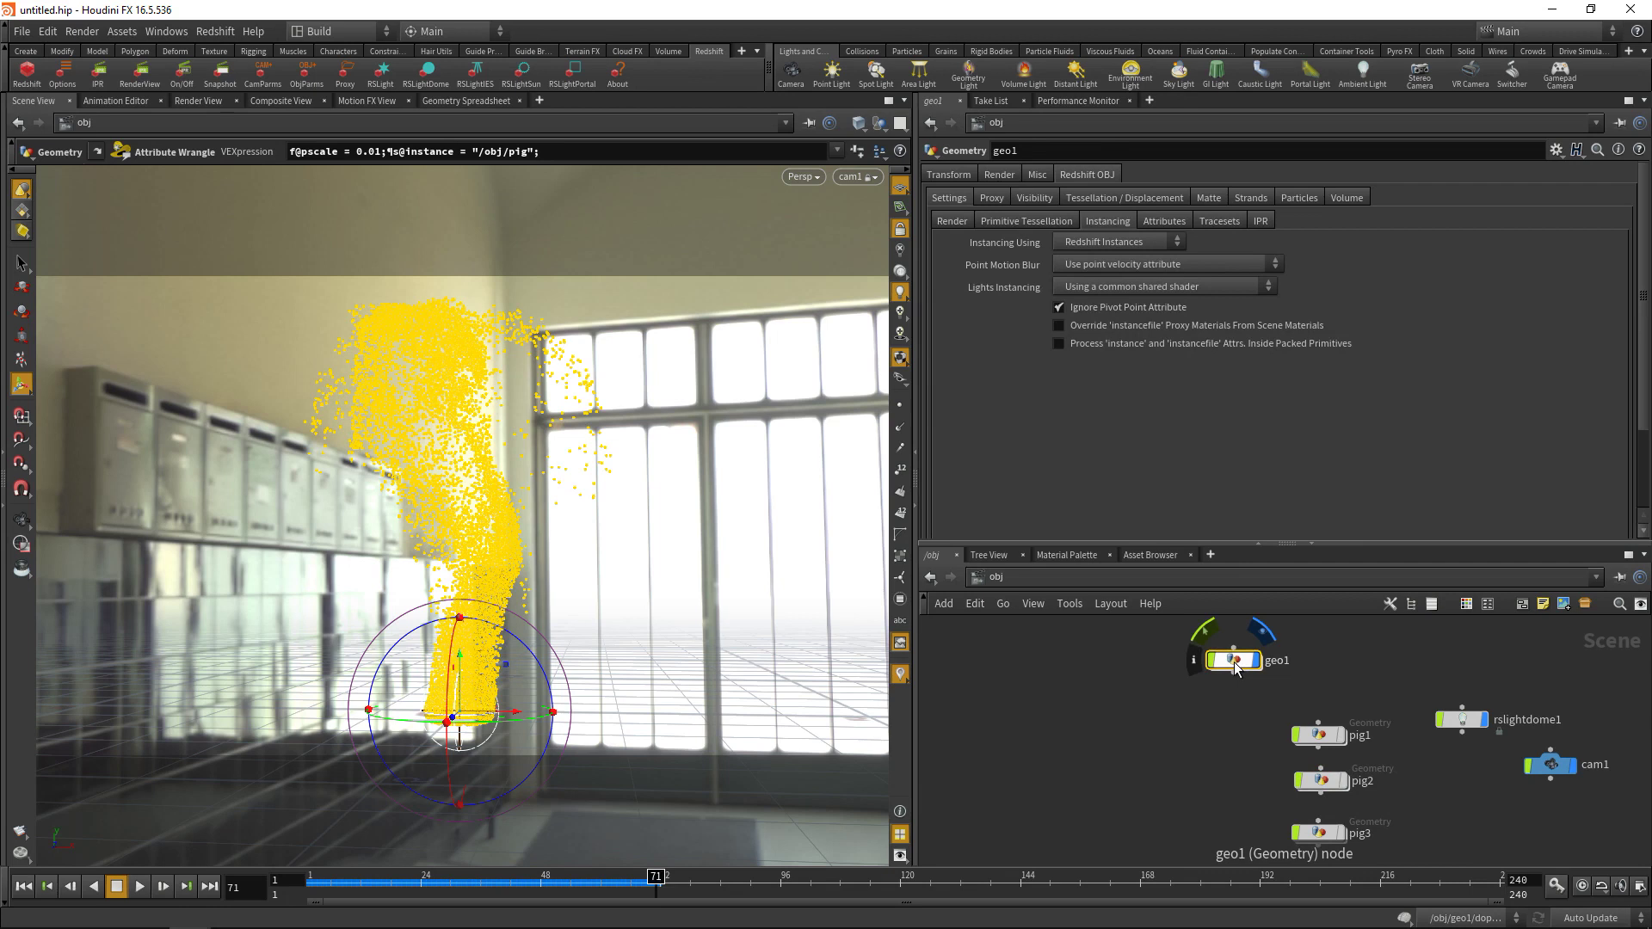
double_click(1235, 667)
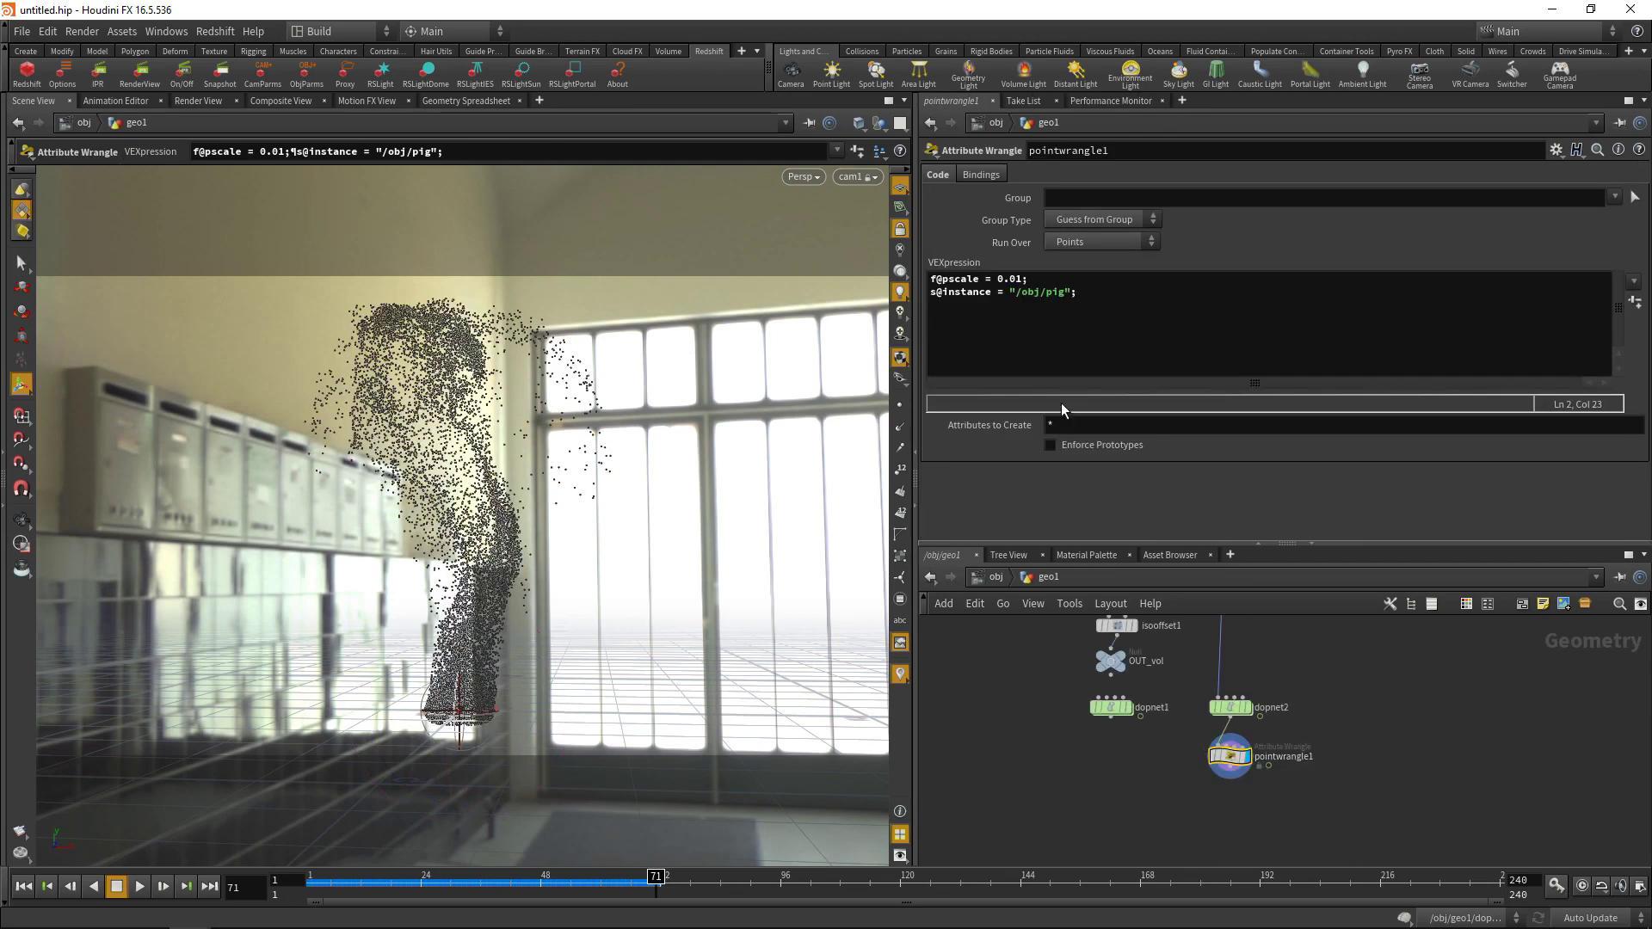
left_click(1086, 296)
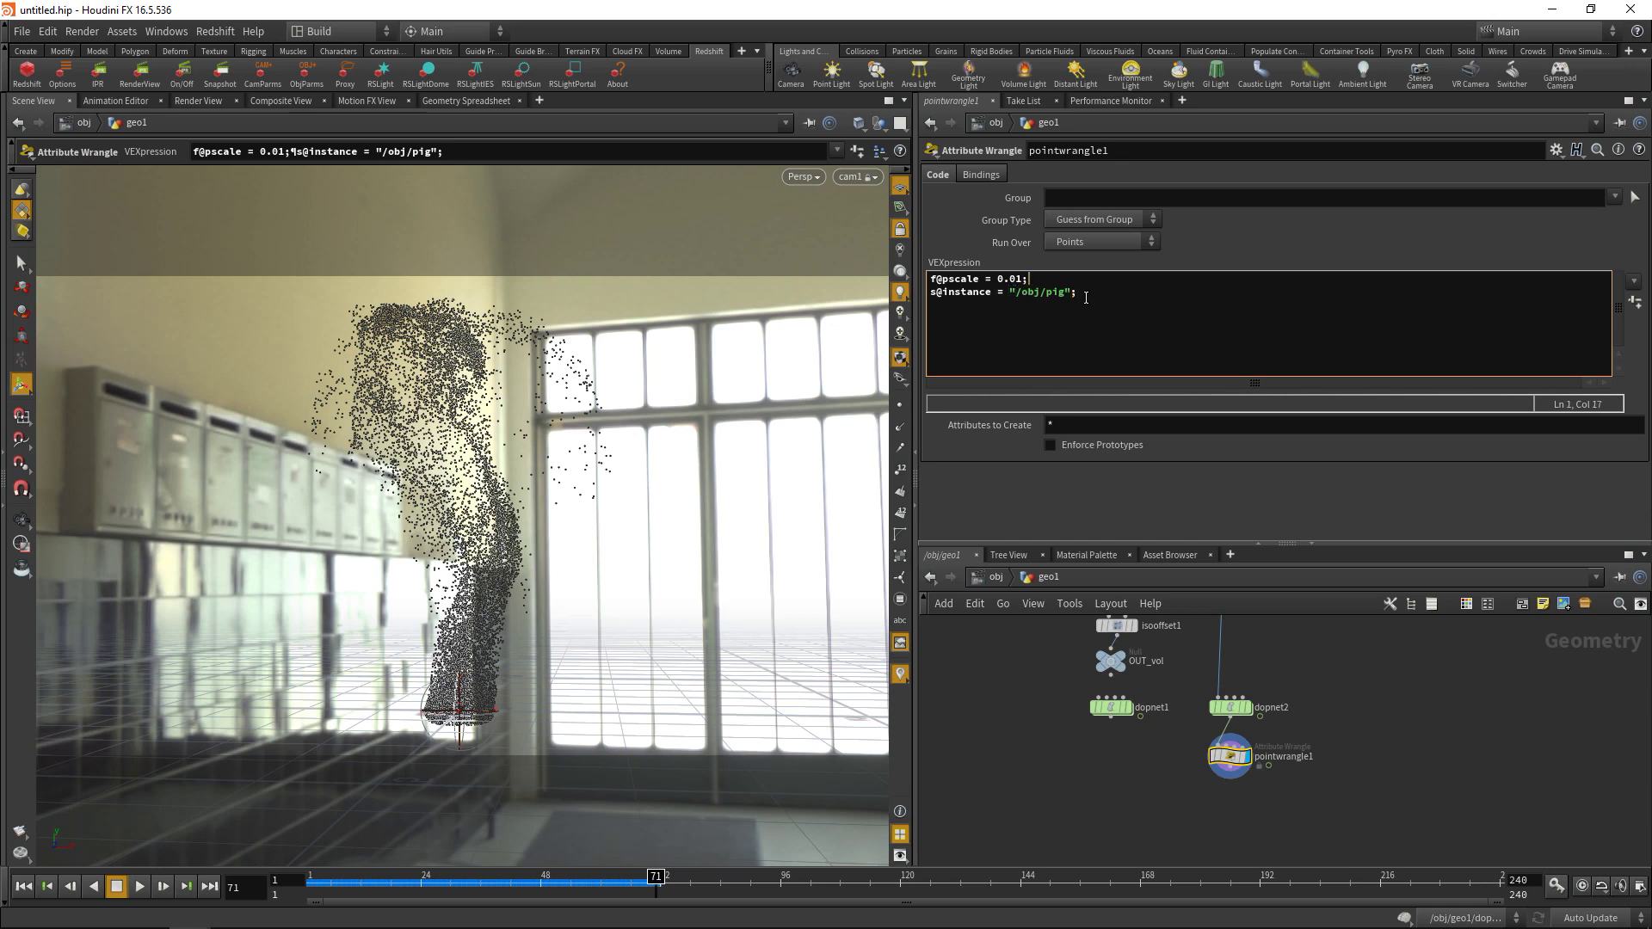
key("Return")
key("Return")
key("Return")
type("int rnum")
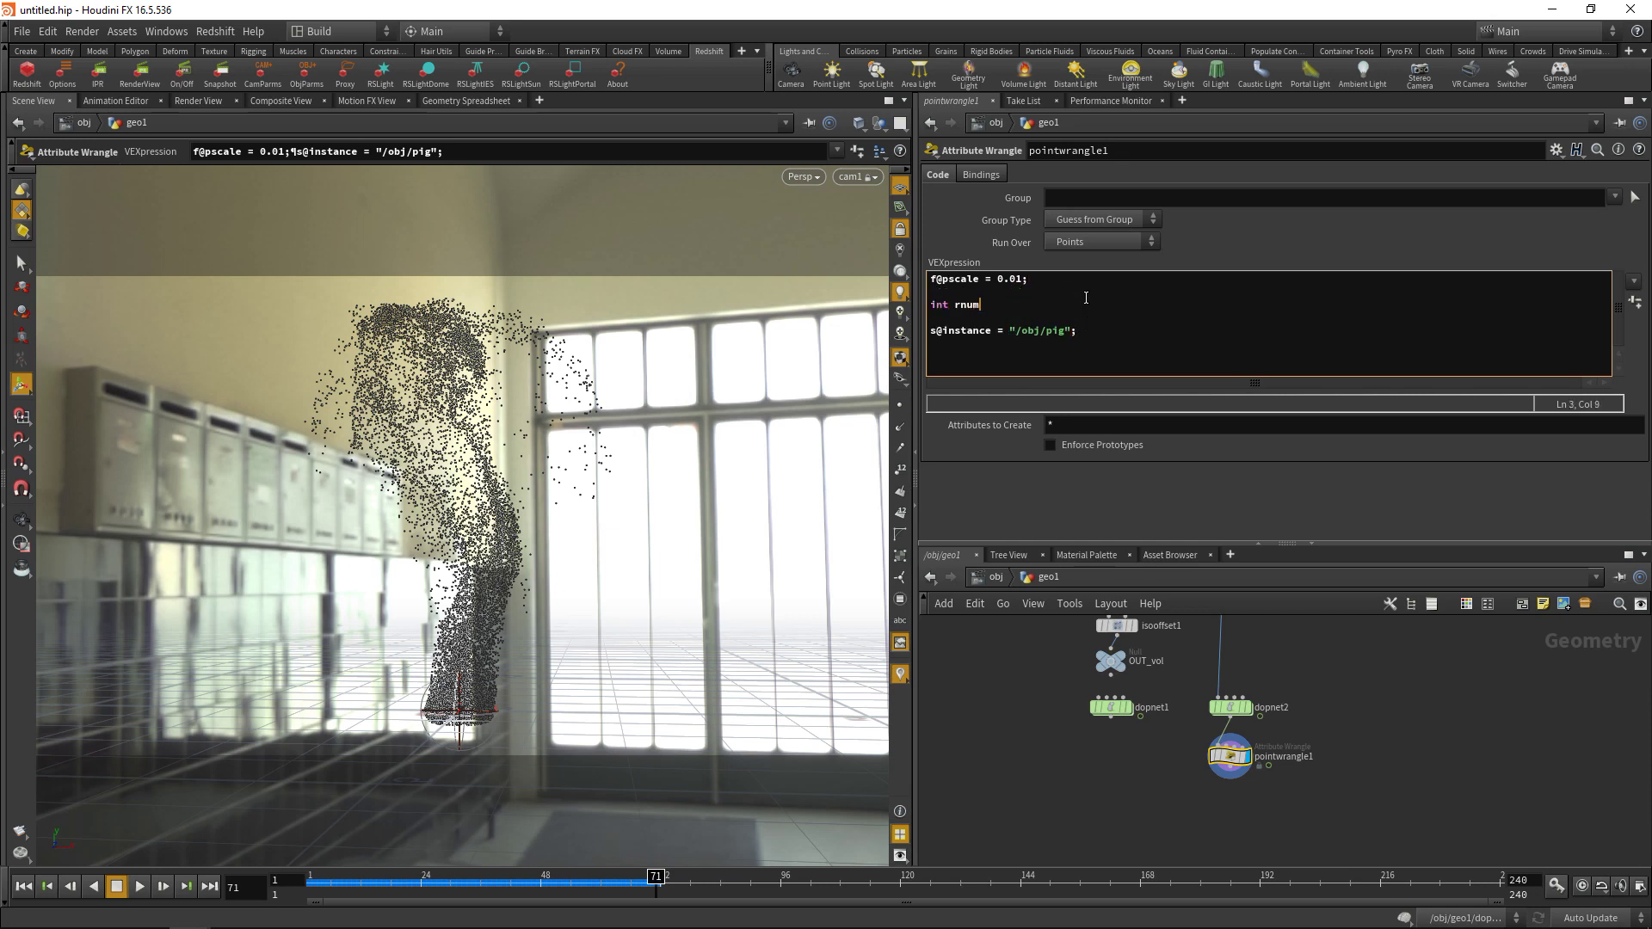
type(" = rand")
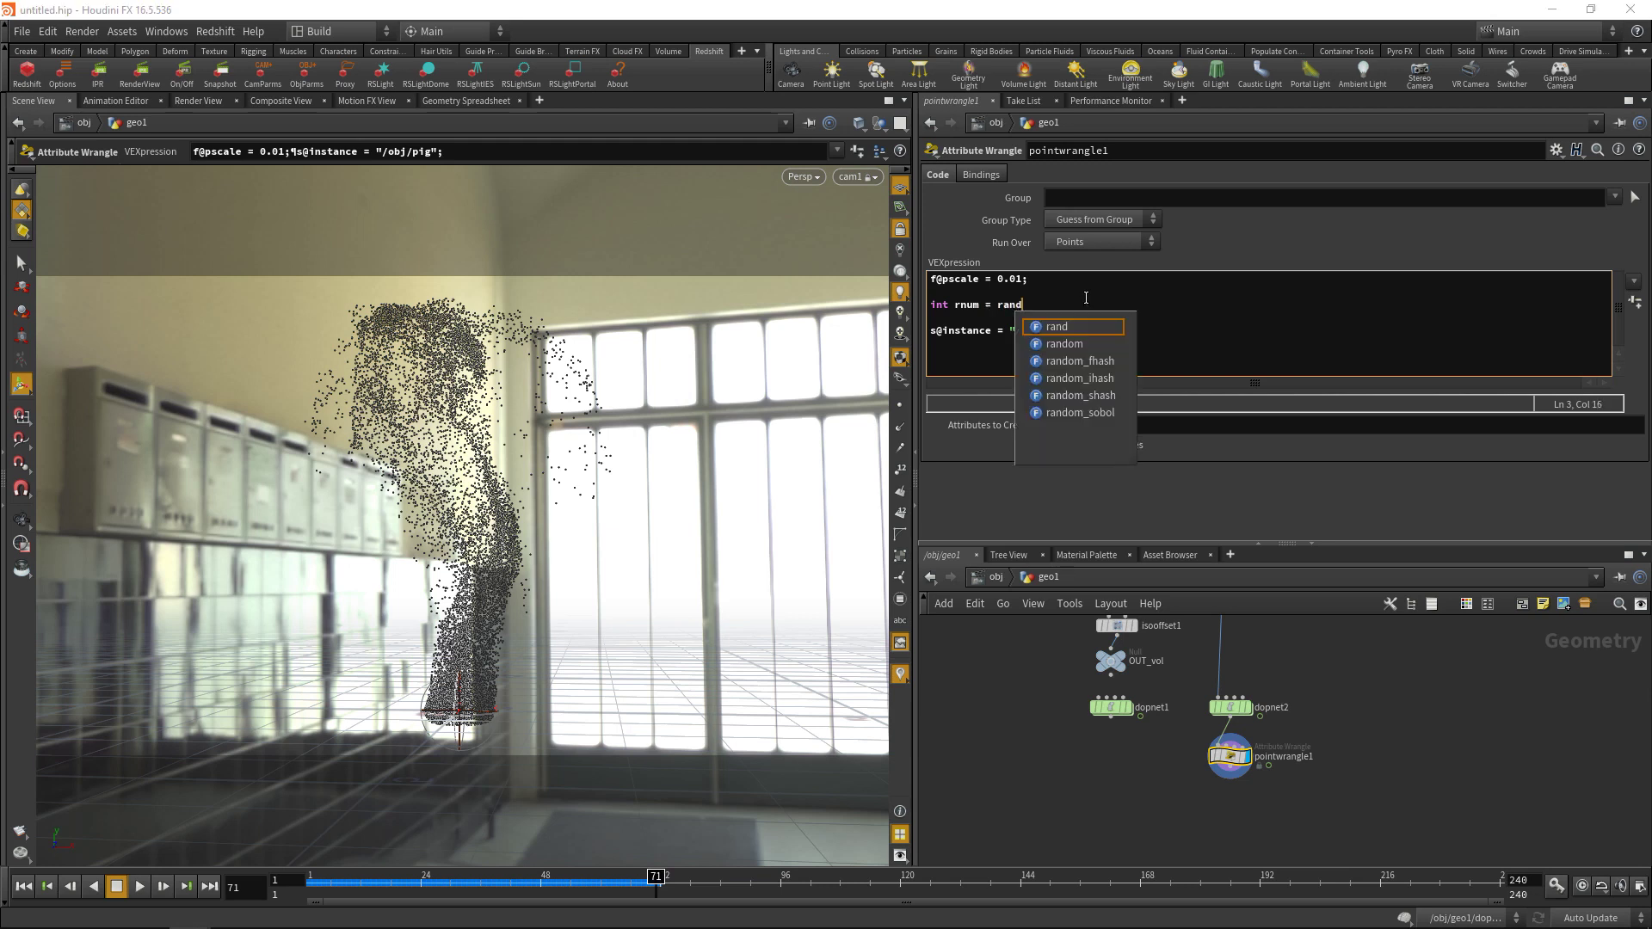
type("(@id);")
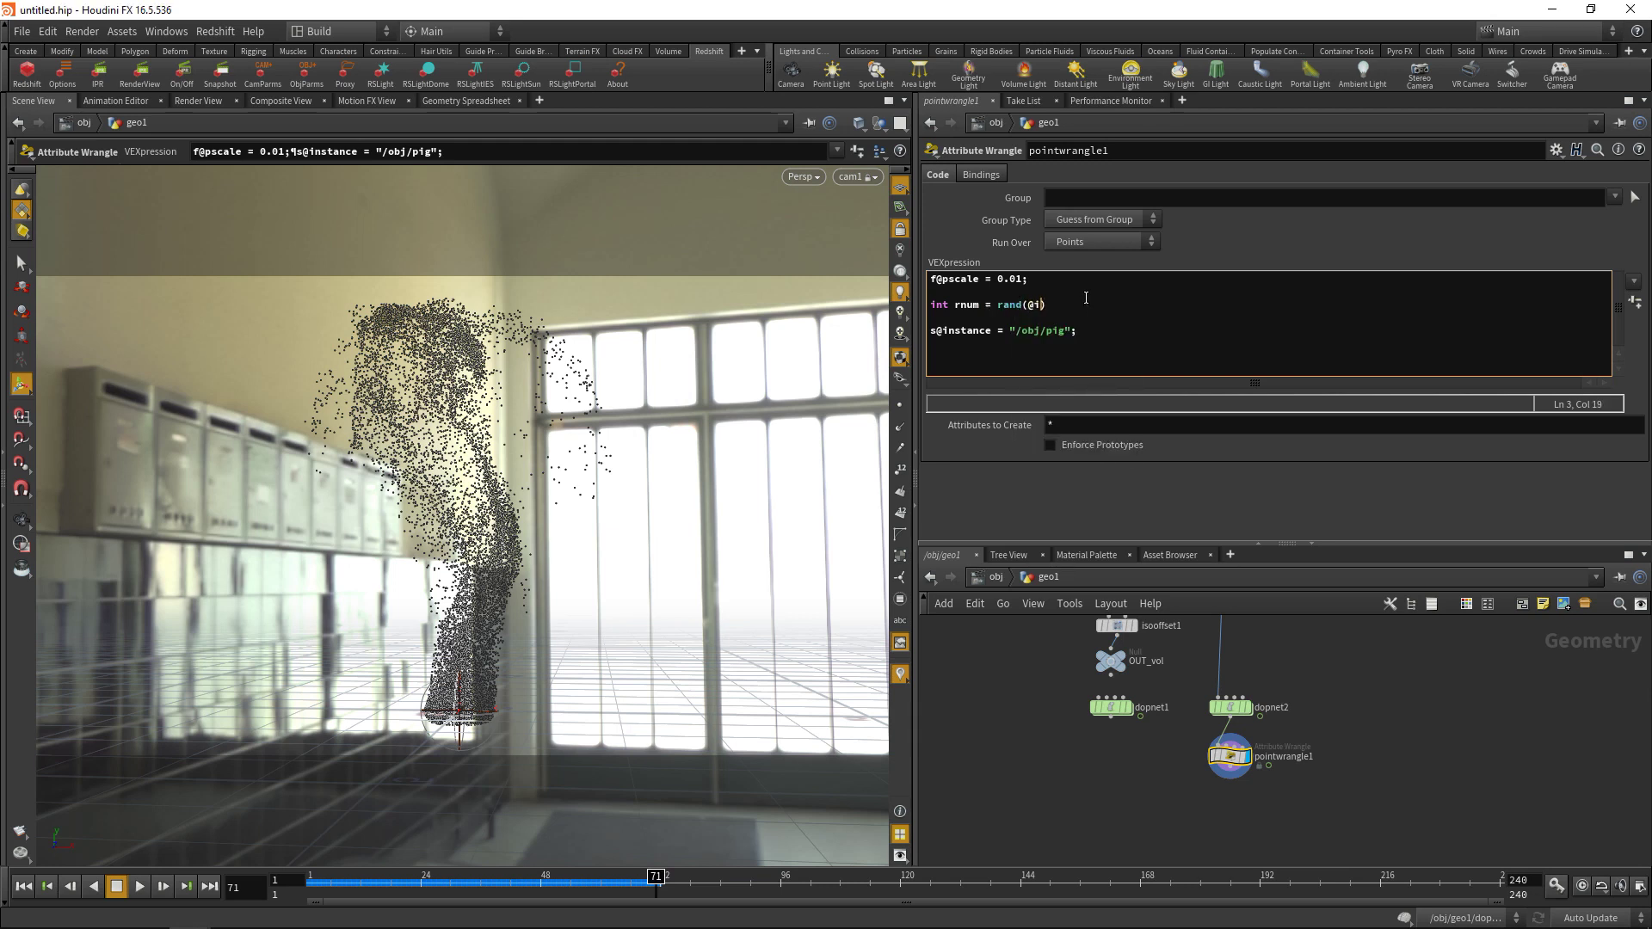
type(" * 3)")
key("ctrl+Left")
key("ctrl+Left")
key("ctrl+Left")
key("ctrl+Left")
key("ctrl+Left")
key("ctrl+Left")
type("(ceil")
left_click(1149, 334)
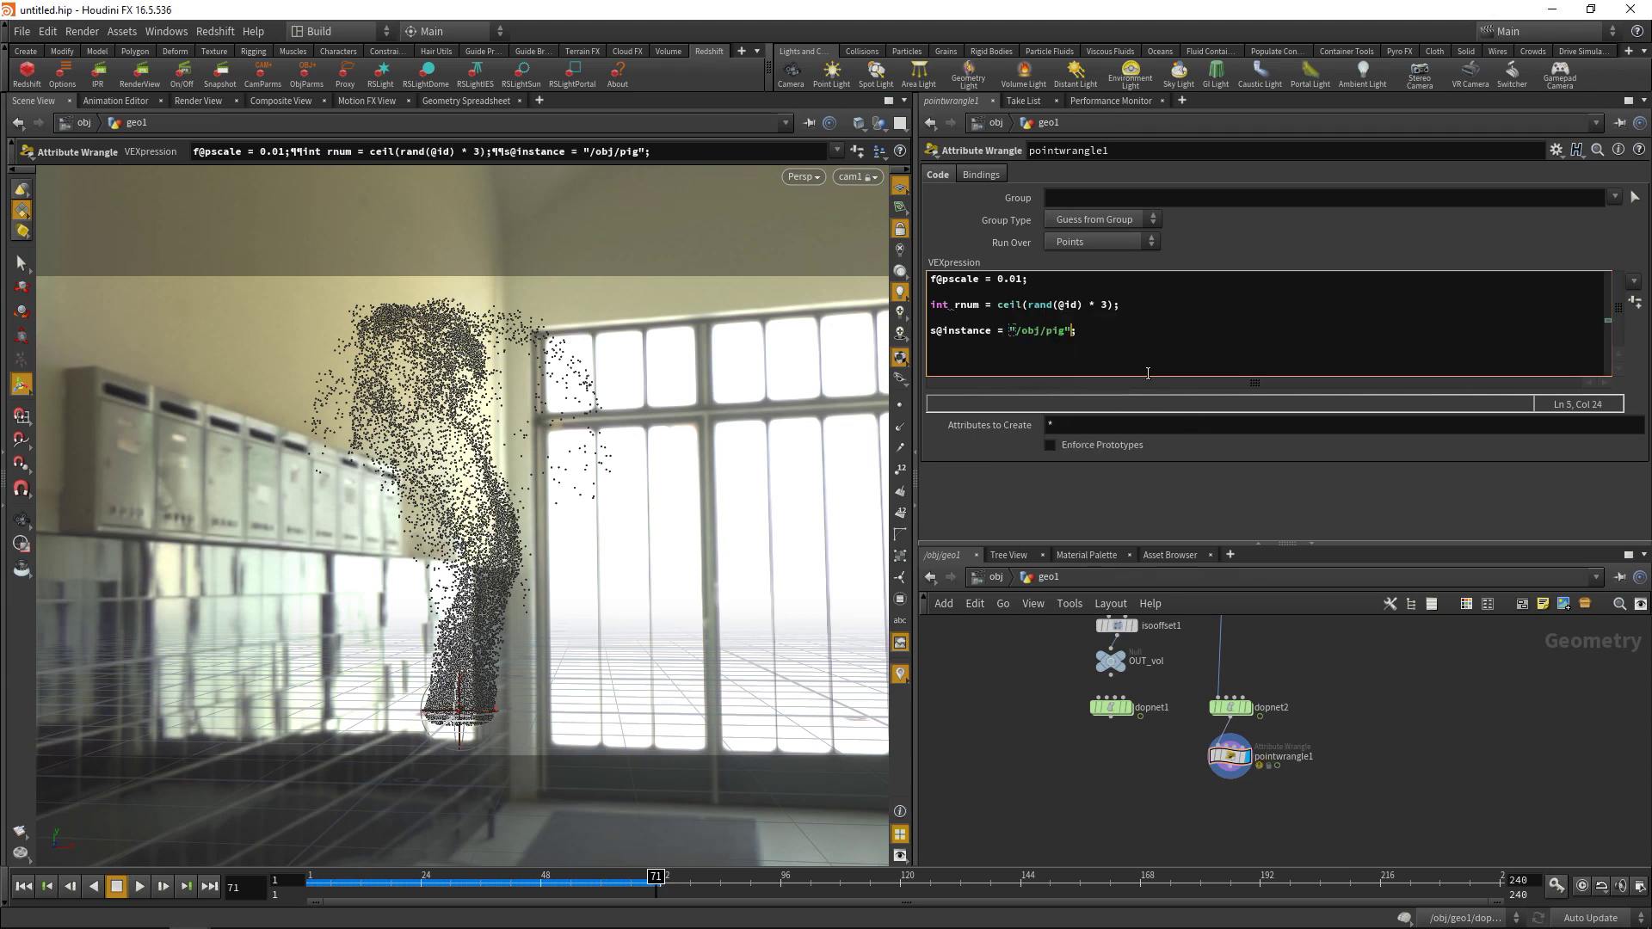
type("+ itoa(rnum")
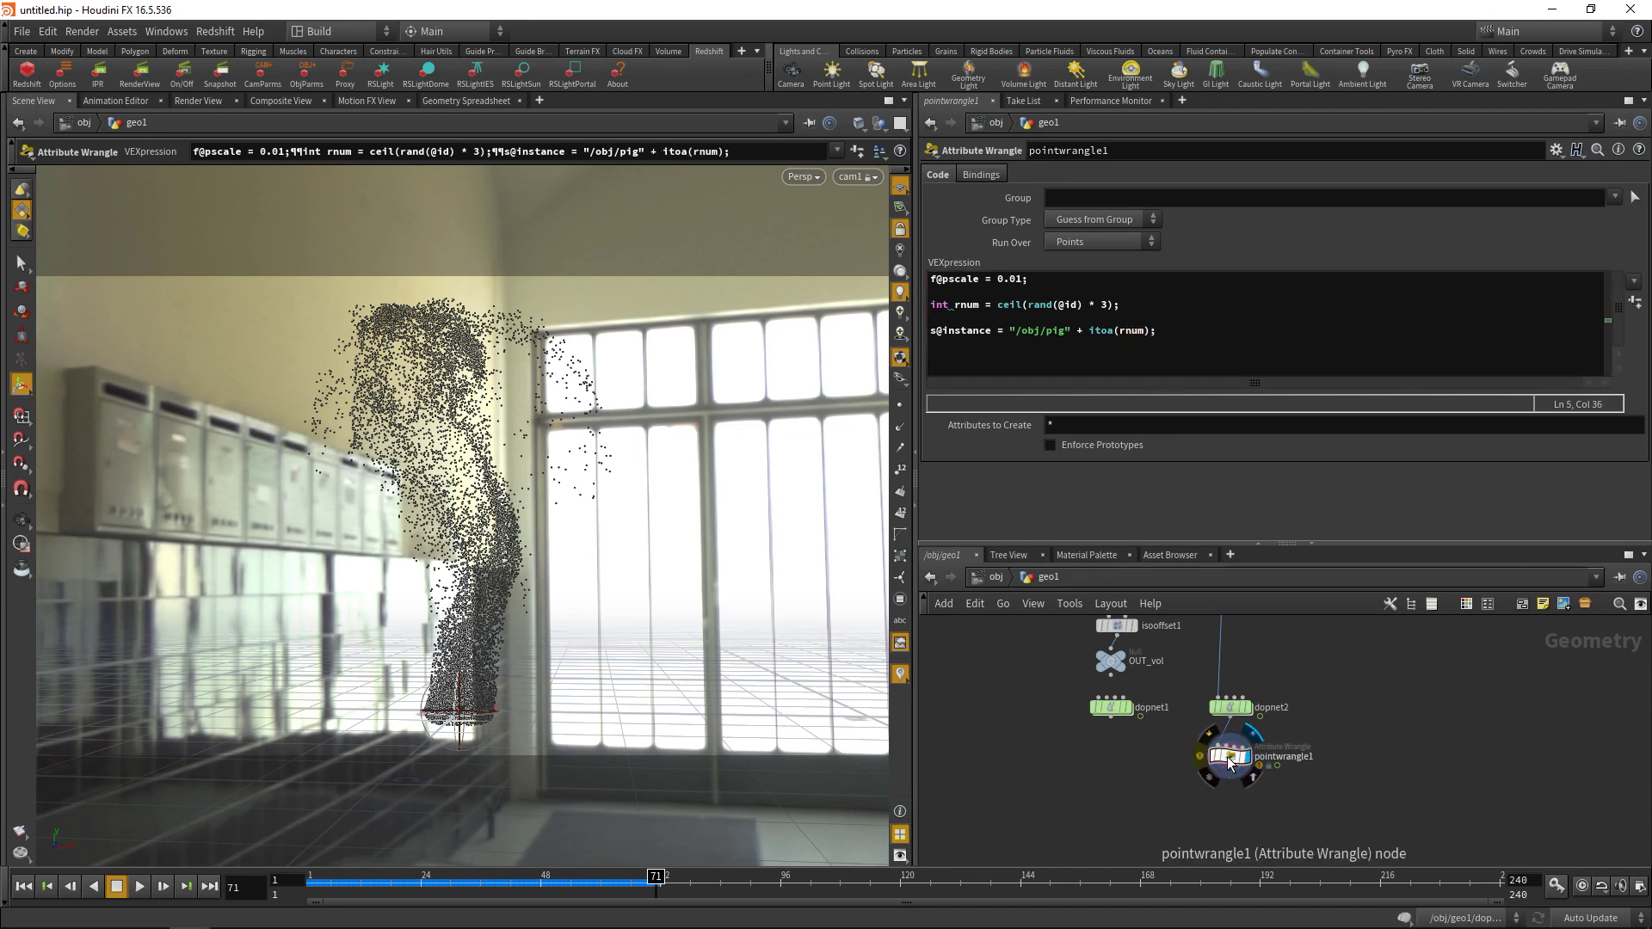
- Show only the instance attribute in the Geometry Spreadsheet, sorted to check the /obj/pig1–pig3 values
left_click(481, 101)
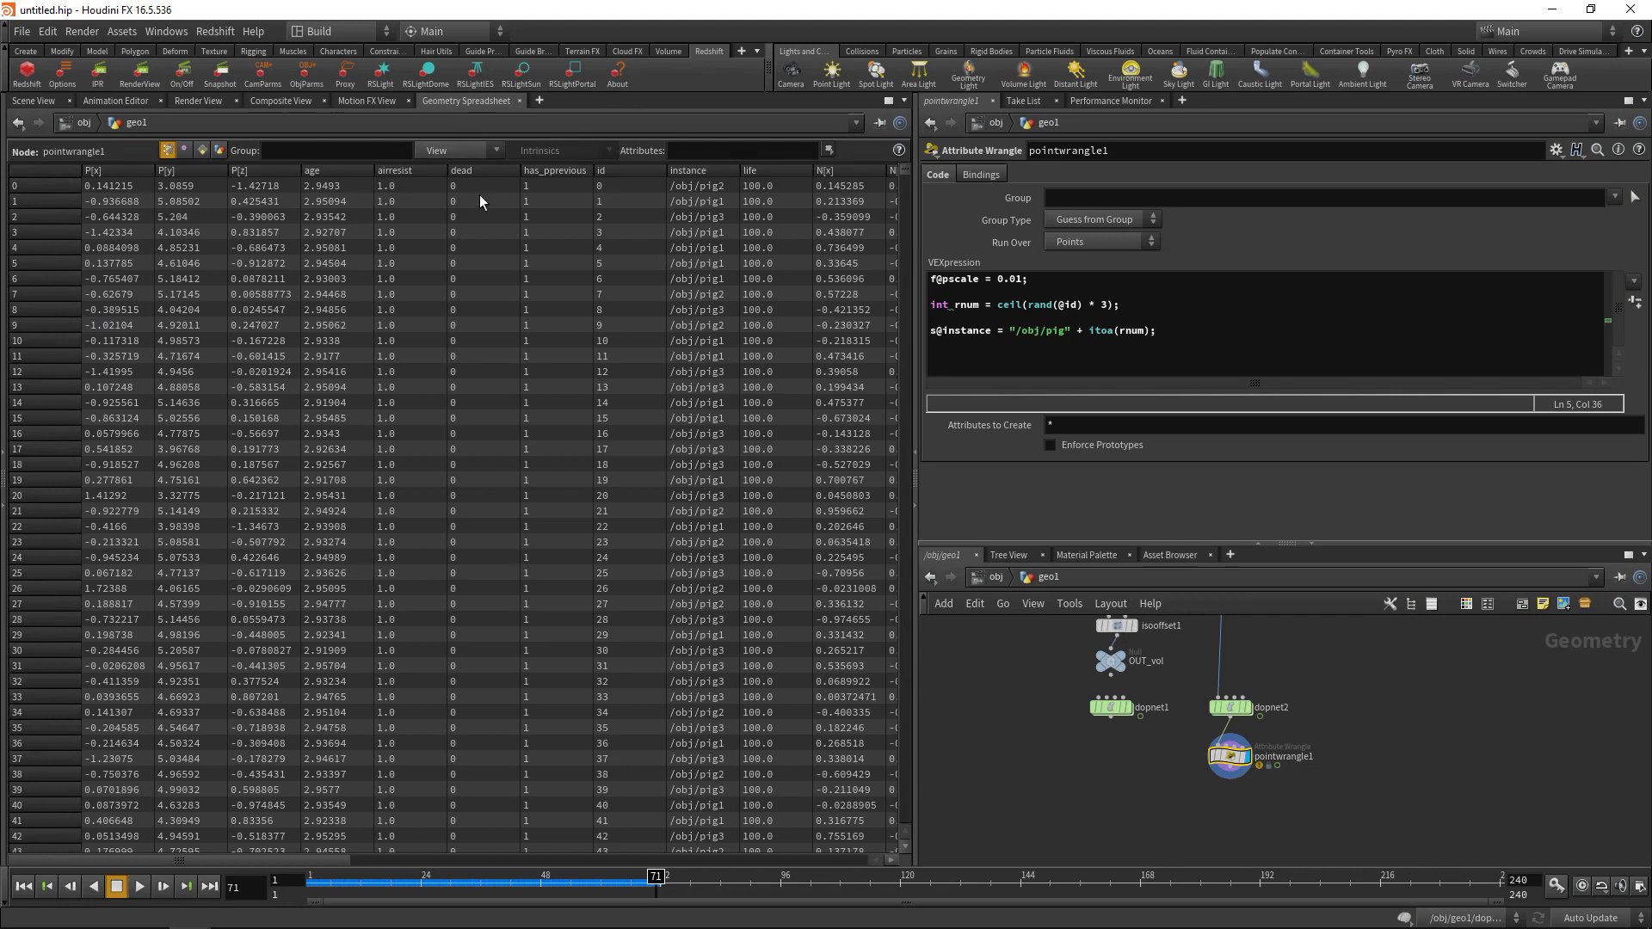
left_click(482, 151)
left_click(463, 212)
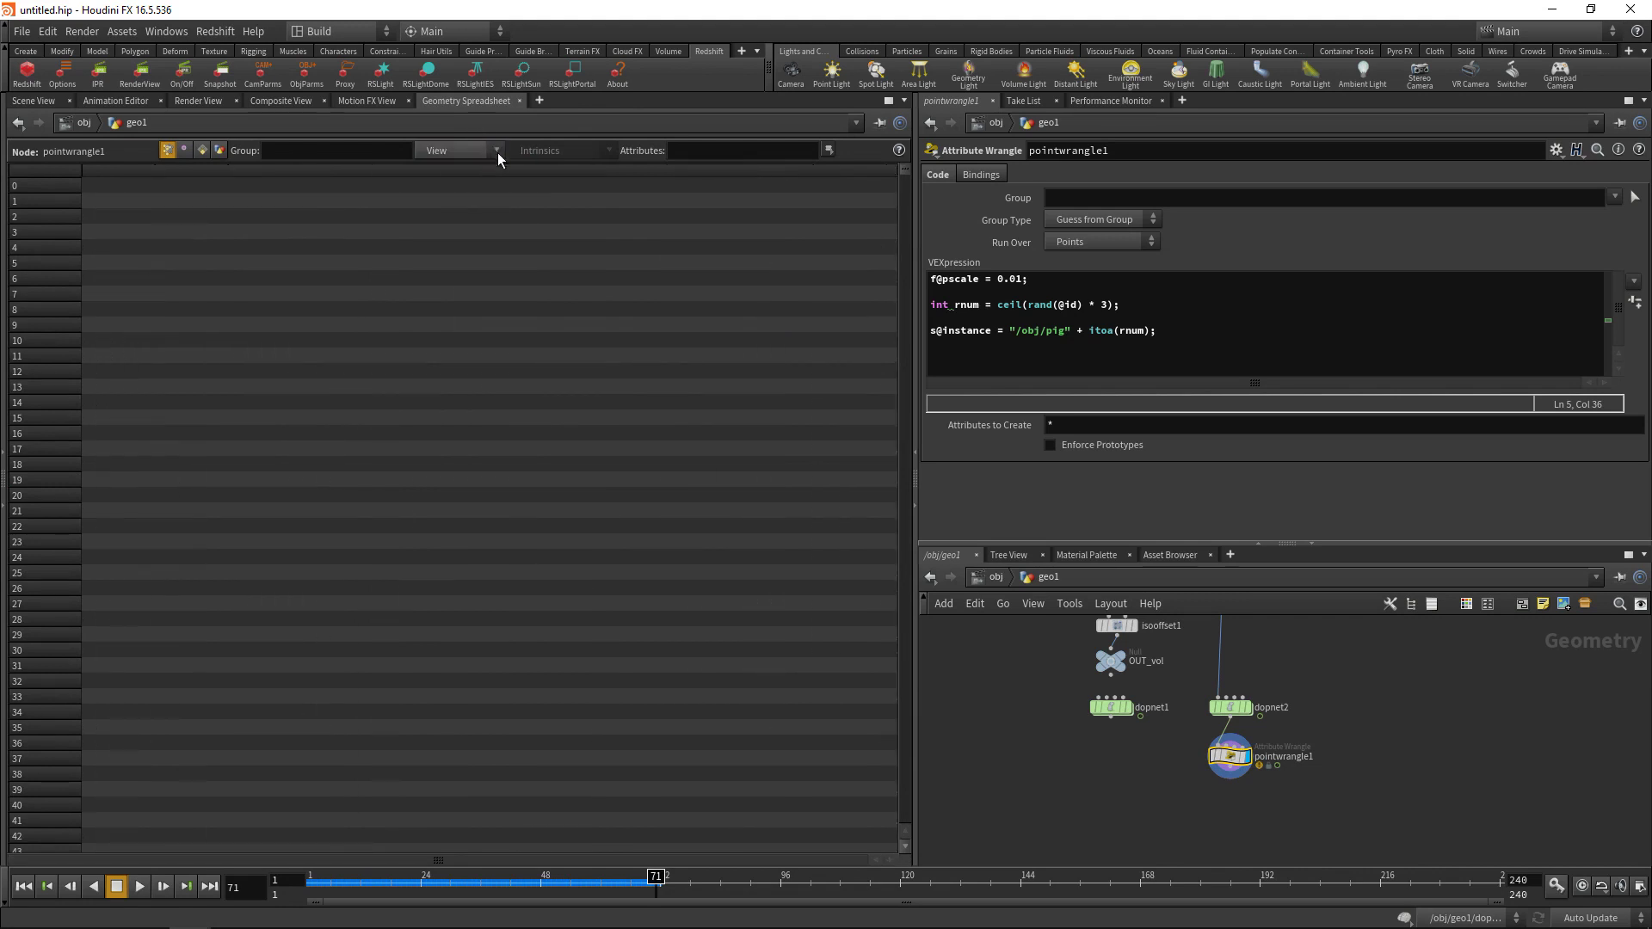
left_click(499, 155)
left_click(443, 380)
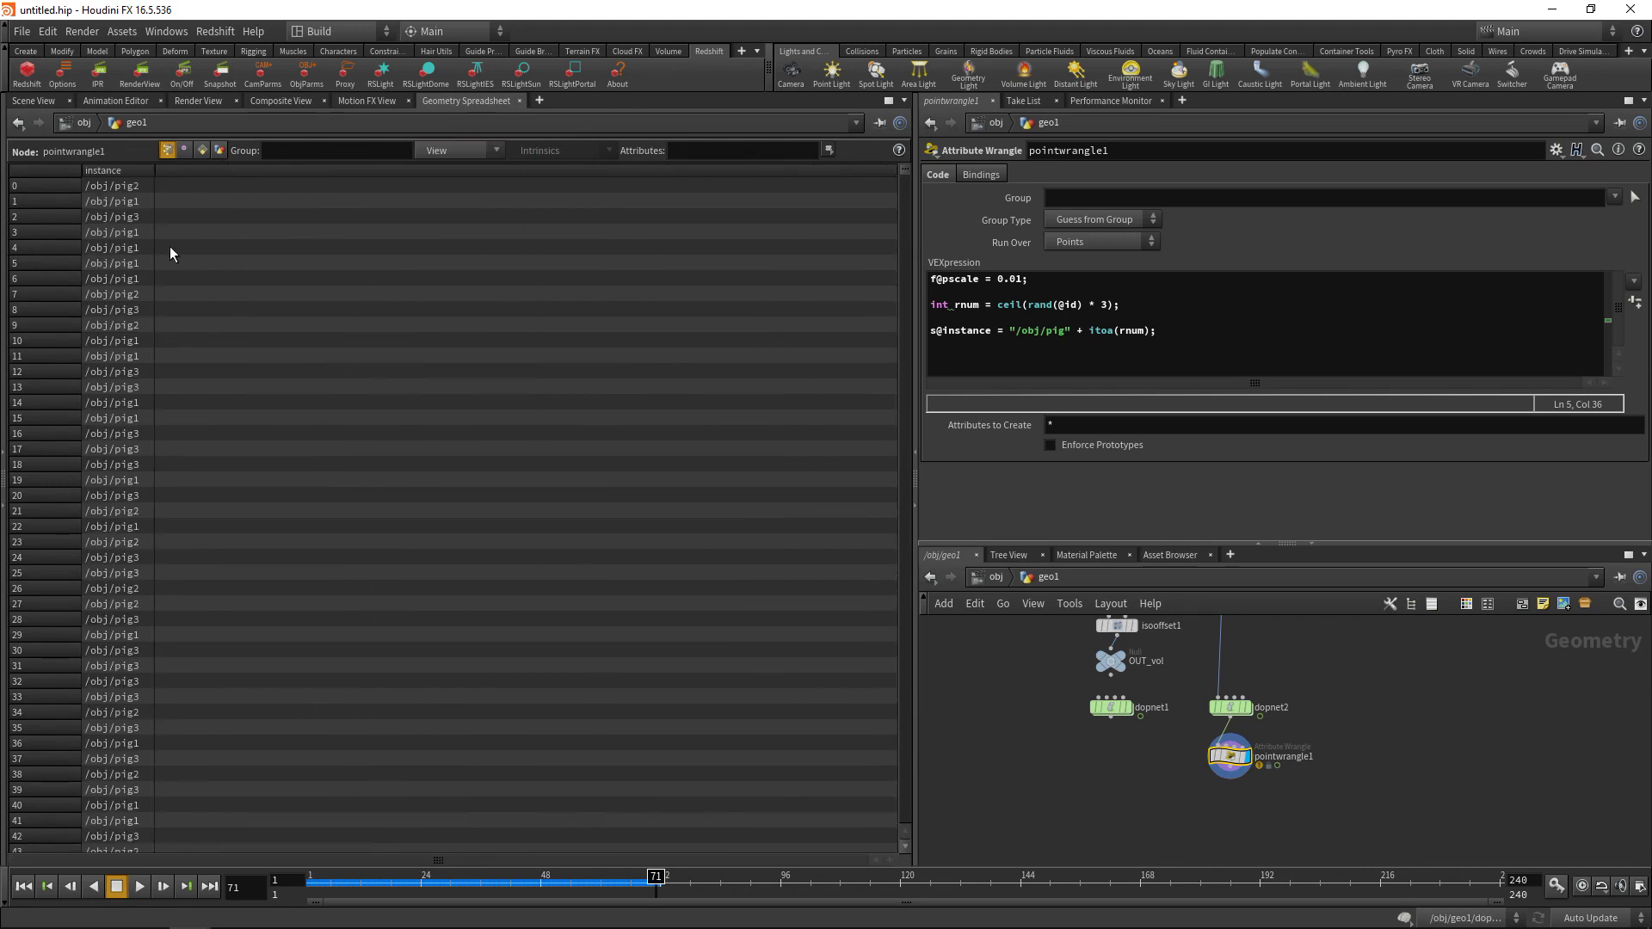
left_click(156, 173)
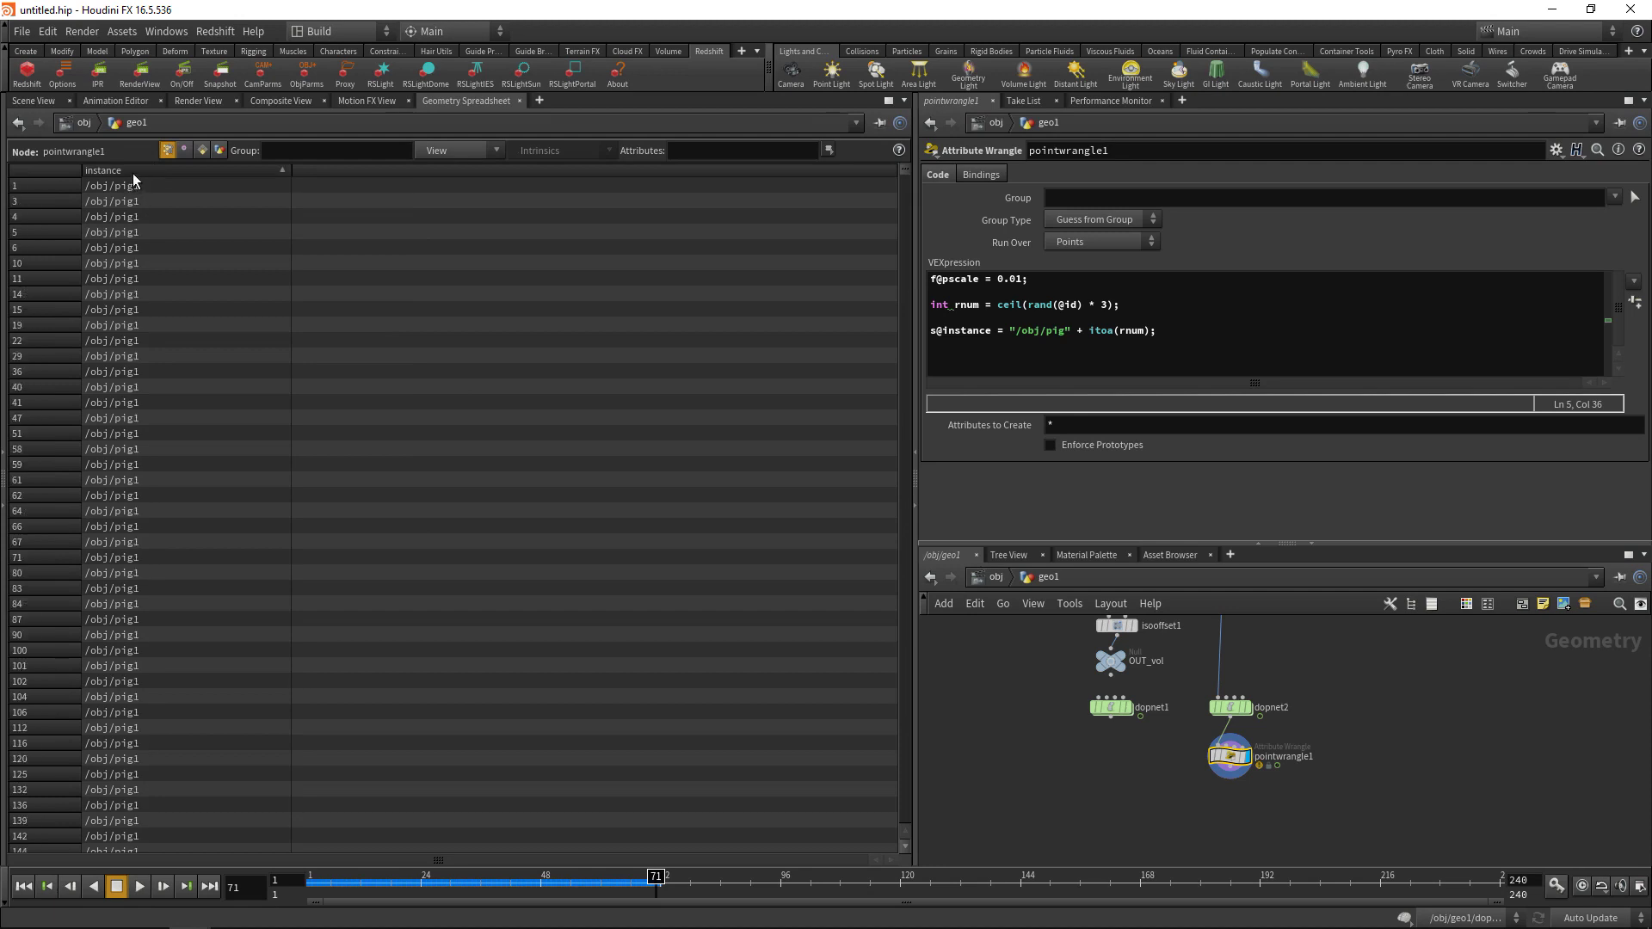
left_click_drag(904, 176, 763, 460)
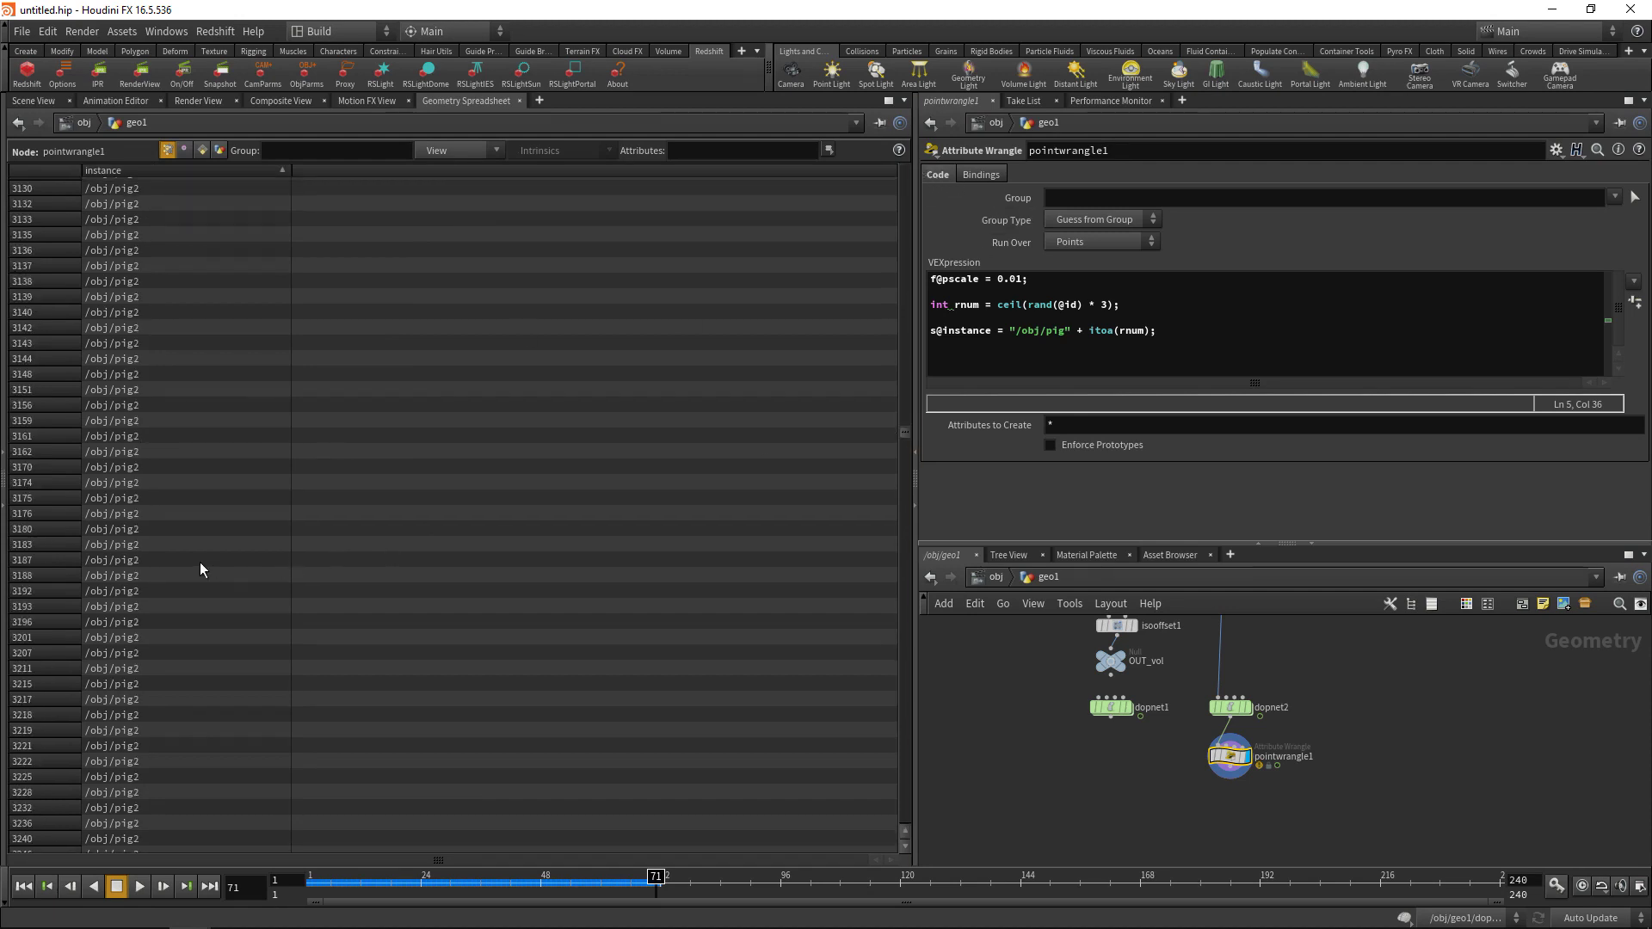
- Back in the Scene View at /obj, launch the Redshift RenderView and move its window aside
key("ctrl+1")
key("u")
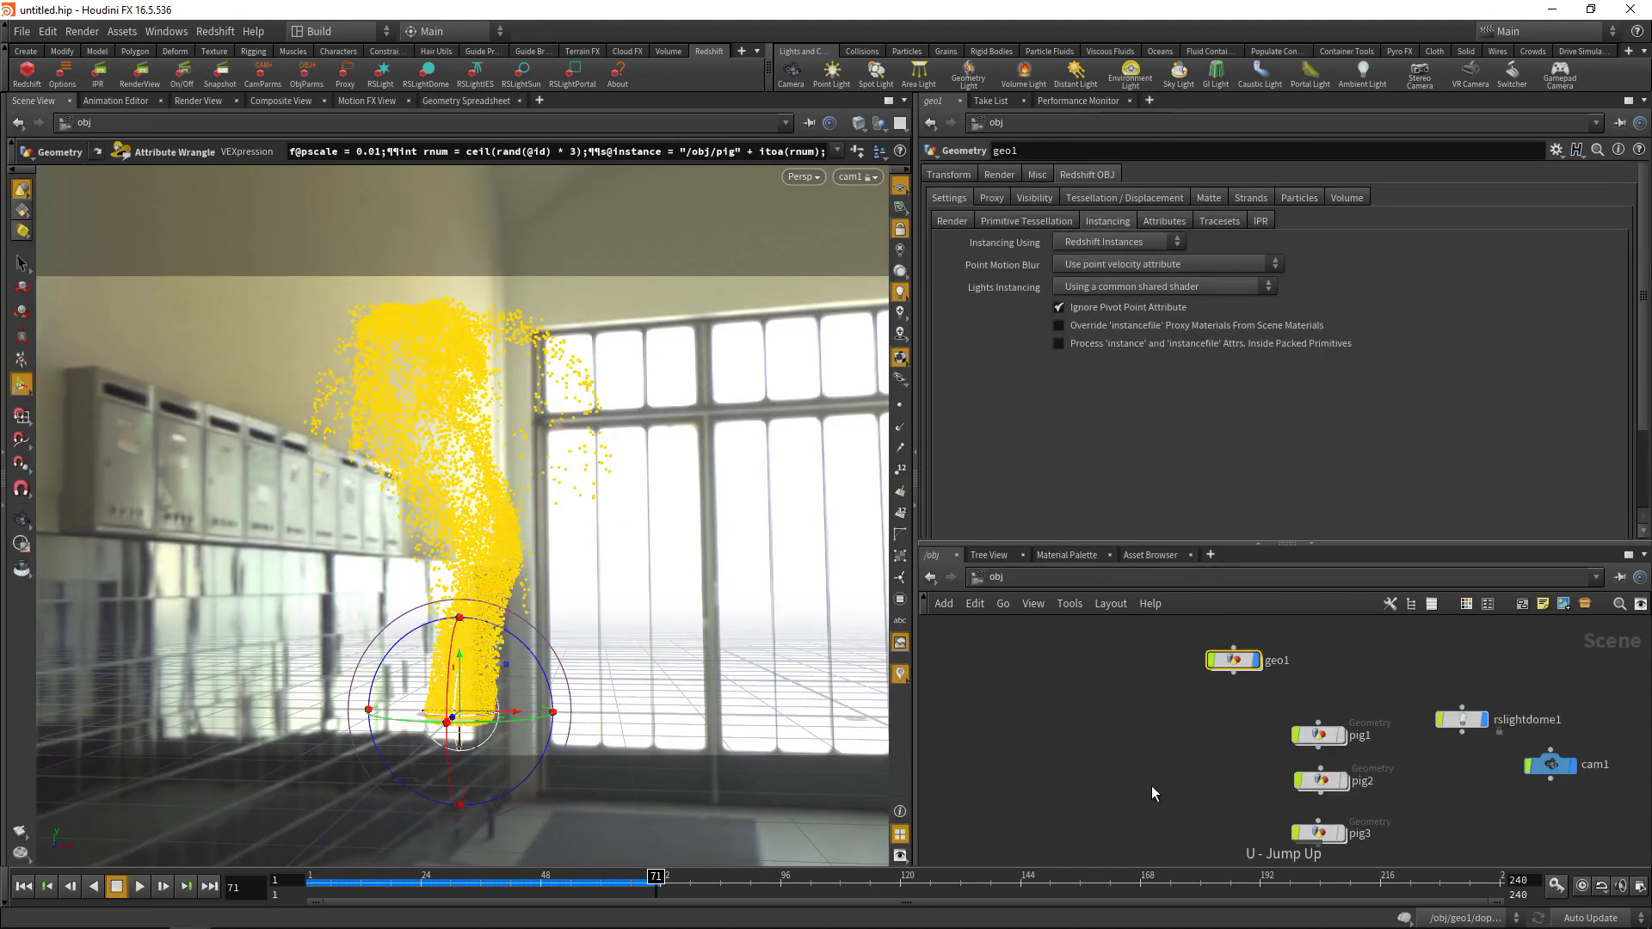
left_click(144, 74)
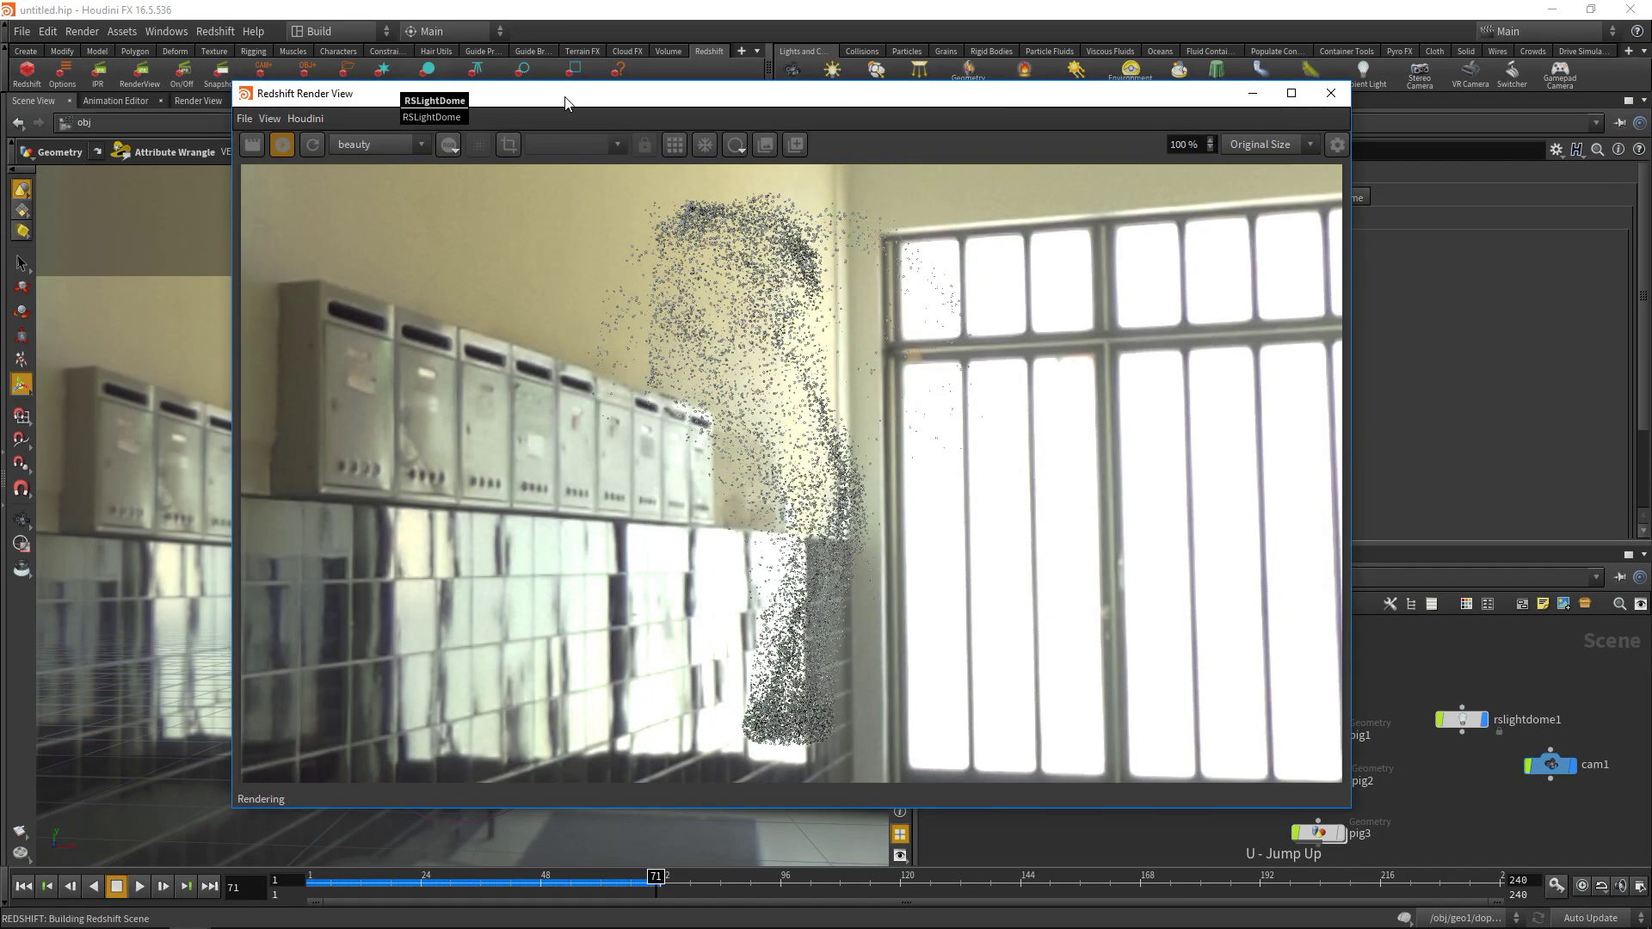
left_click_drag(567, 102, 910, 98)
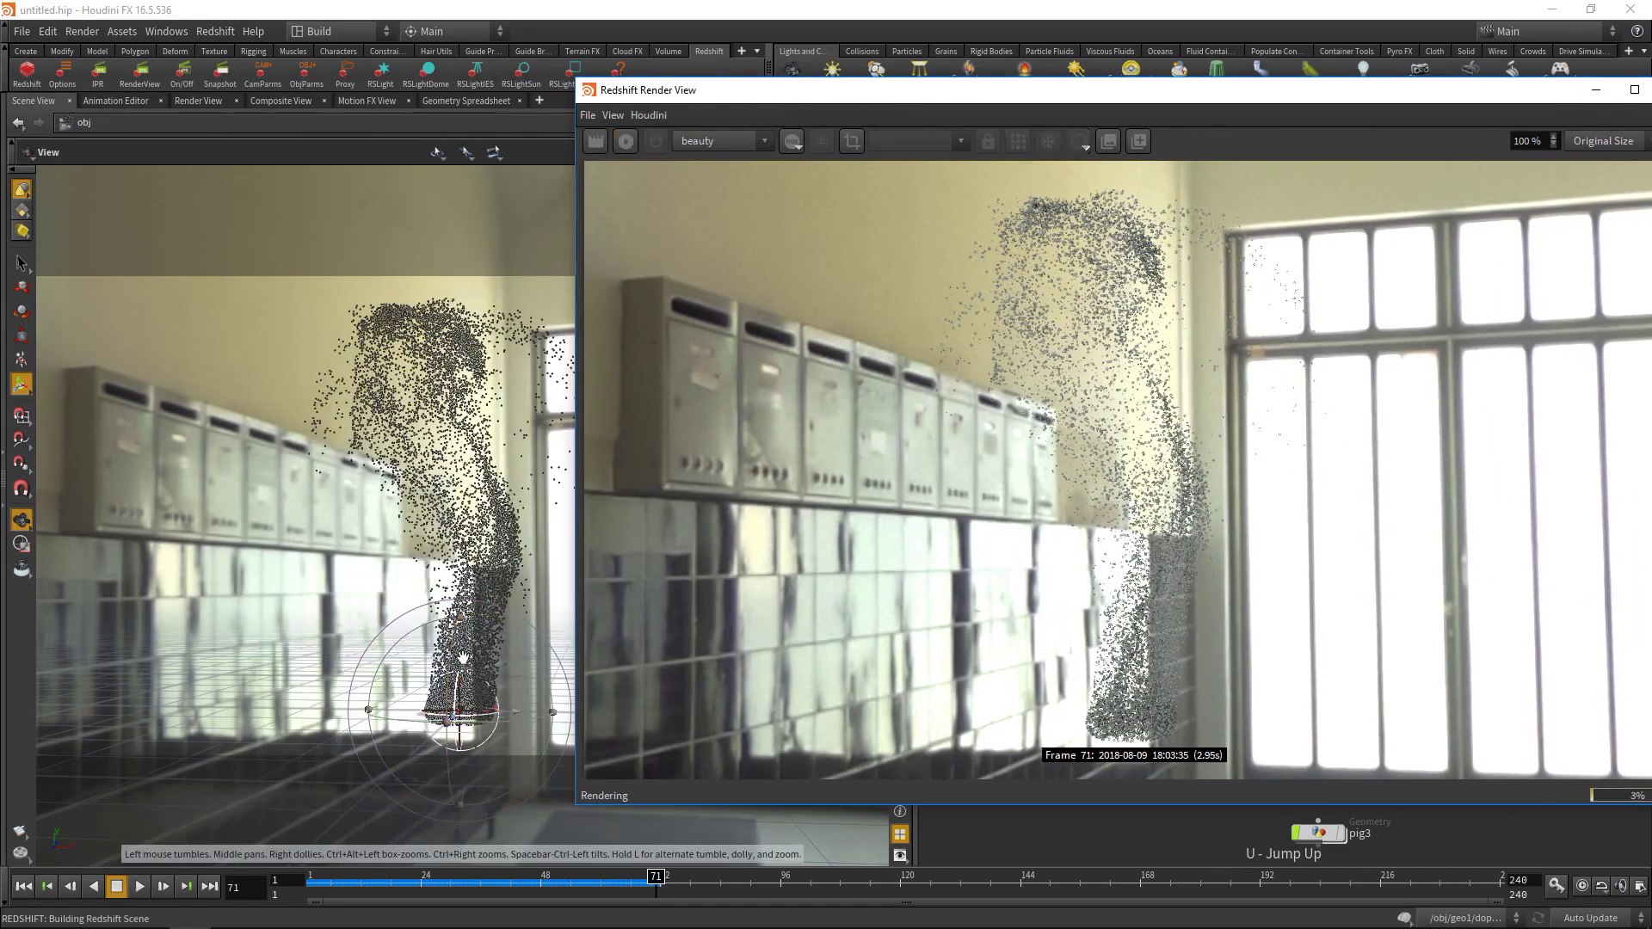